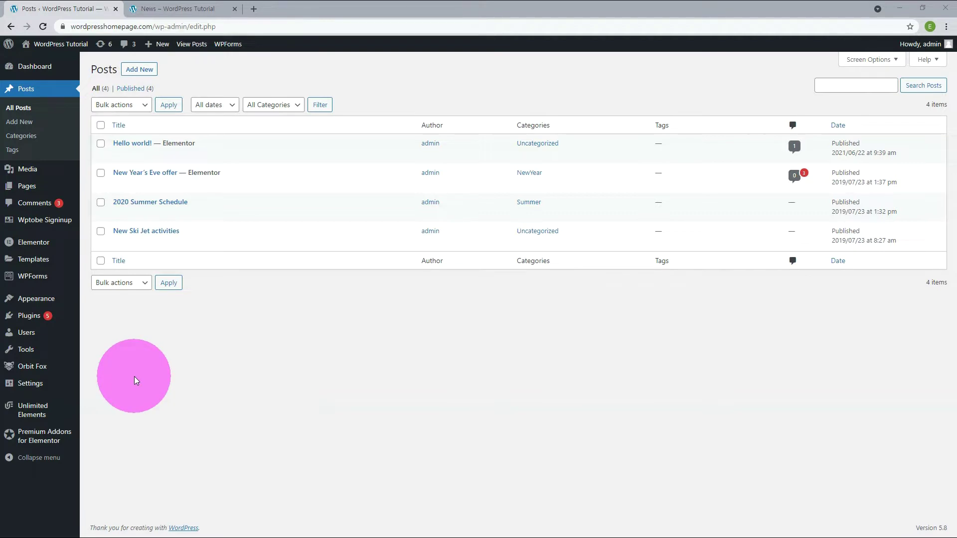
# Open the Reading settings and examine which page is assigned as the posts page
pyautogui.moveTo(44, 389)
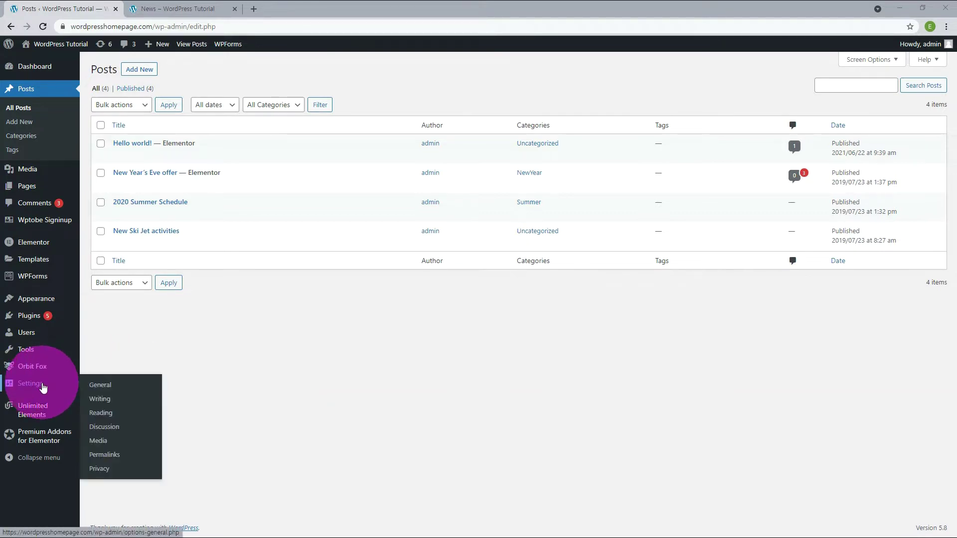
pyautogui.click(110, 419)
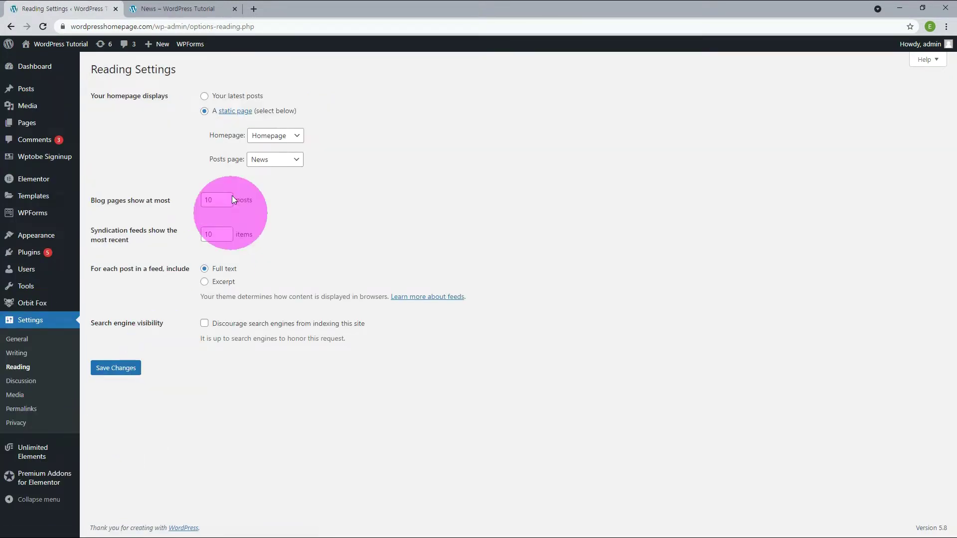
pyautogui.moveTo(203, 159); pyautogui.dragTo(247, 162)
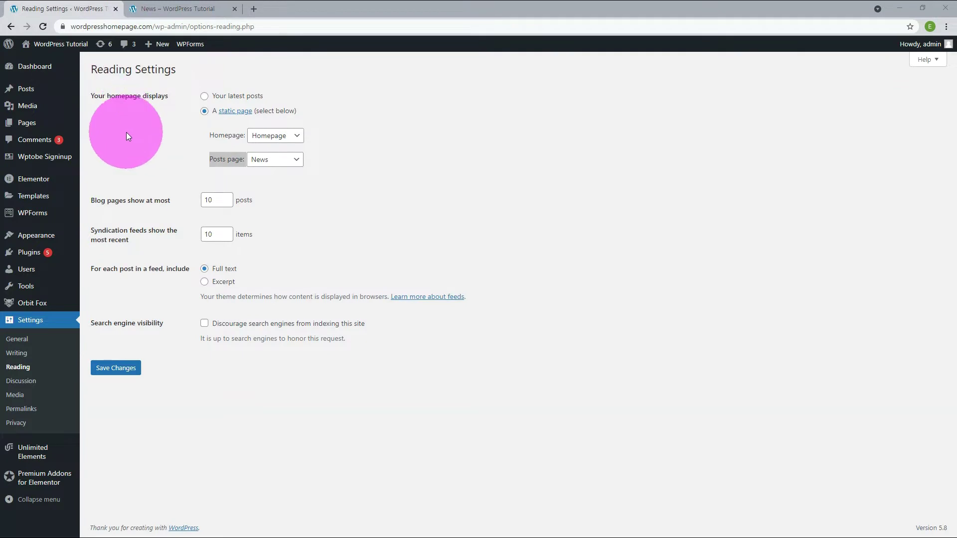
# Create a new page titled Posts and publish it
pyautogui.click(33, 129)
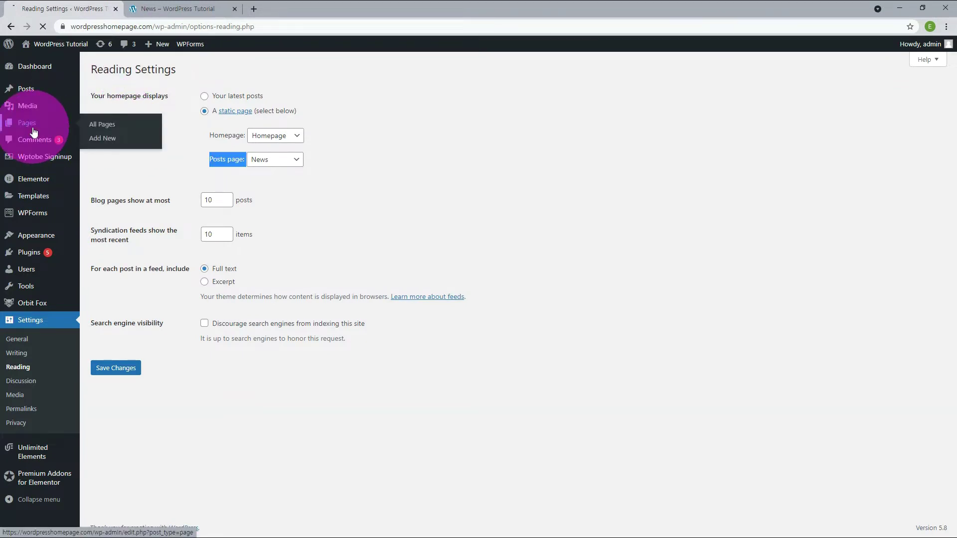
pyautogui.click(135, 73)
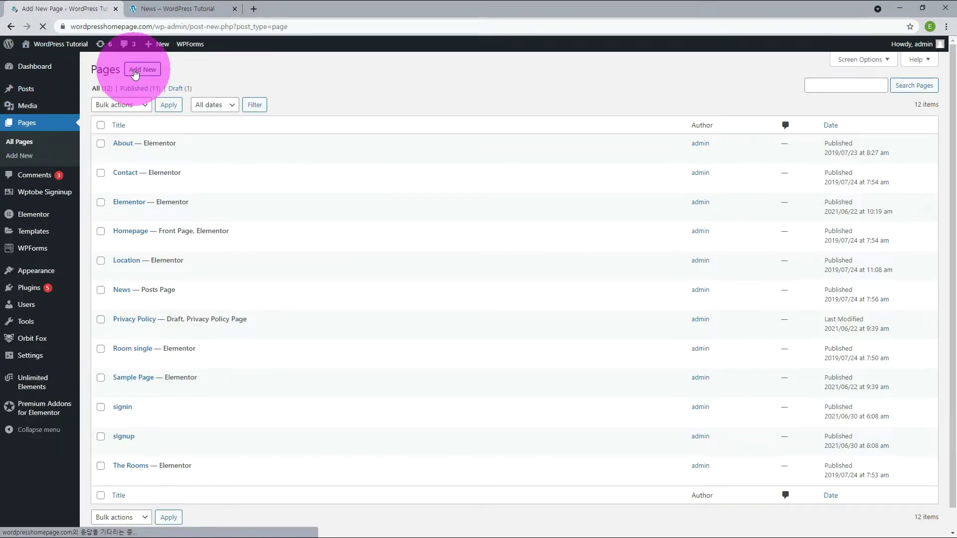
pyautogui.write('Posts')
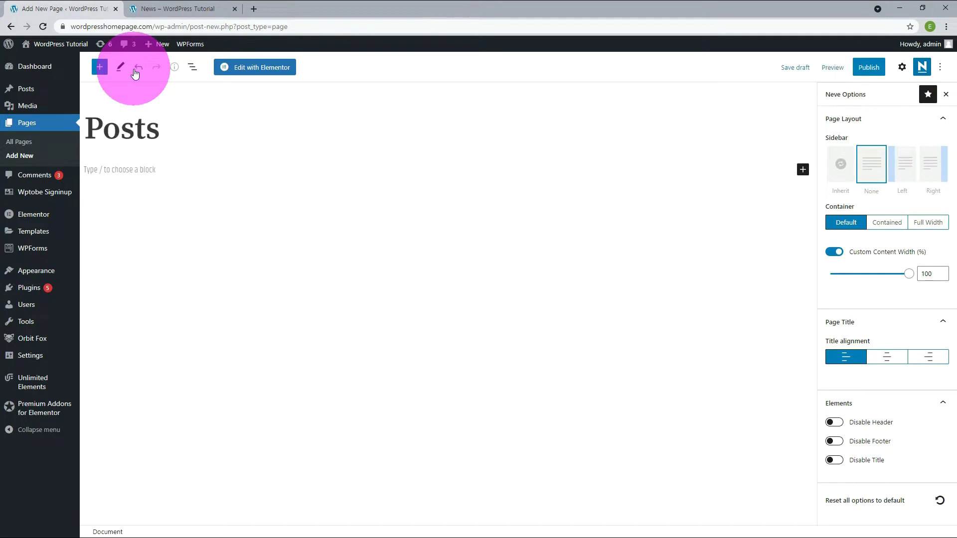
pyautogui.click(869, 67)
pyautogui.click(872, 66)
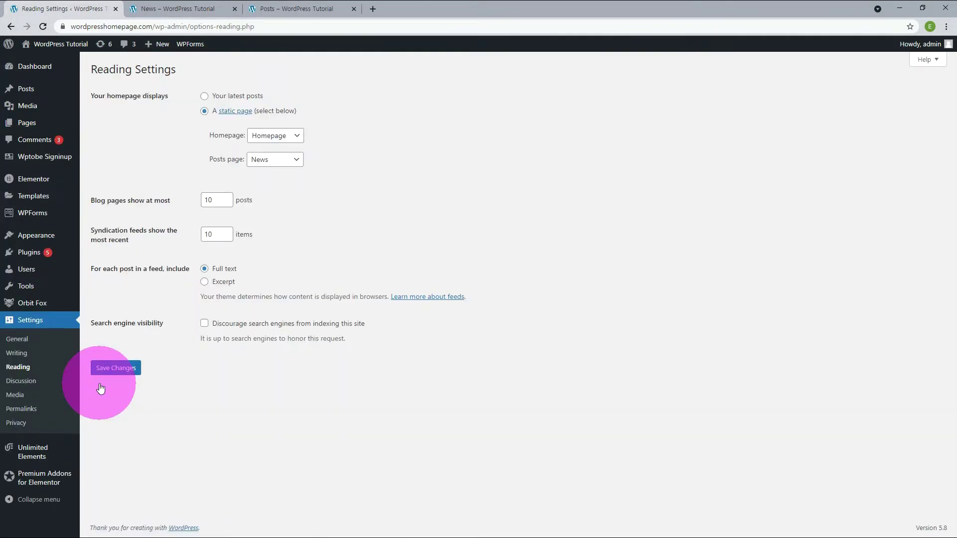
# Set the posts page to Posts in the Reading settings and save the changes
pyautogui.click(293, 161)
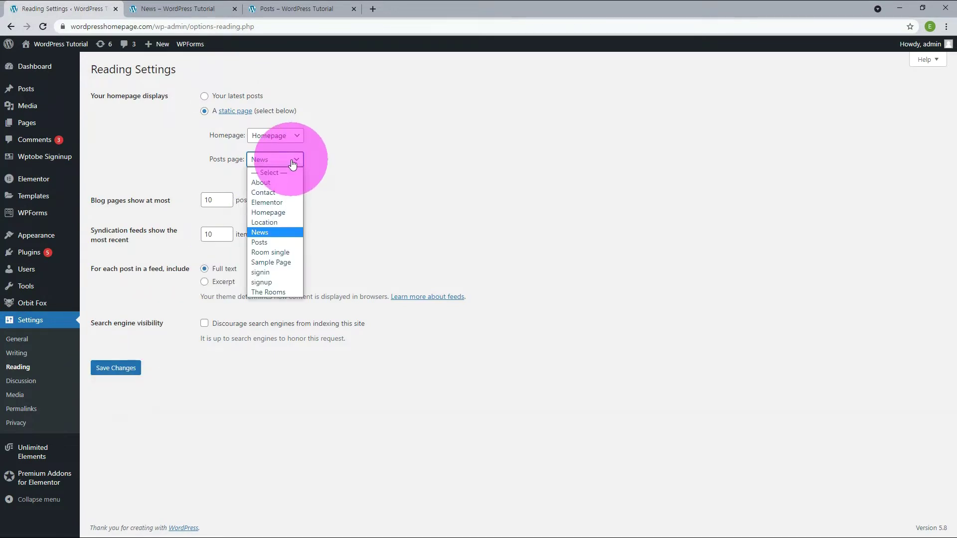
pyautogui.click(261, 243)
pyautogui.click(129, 368)
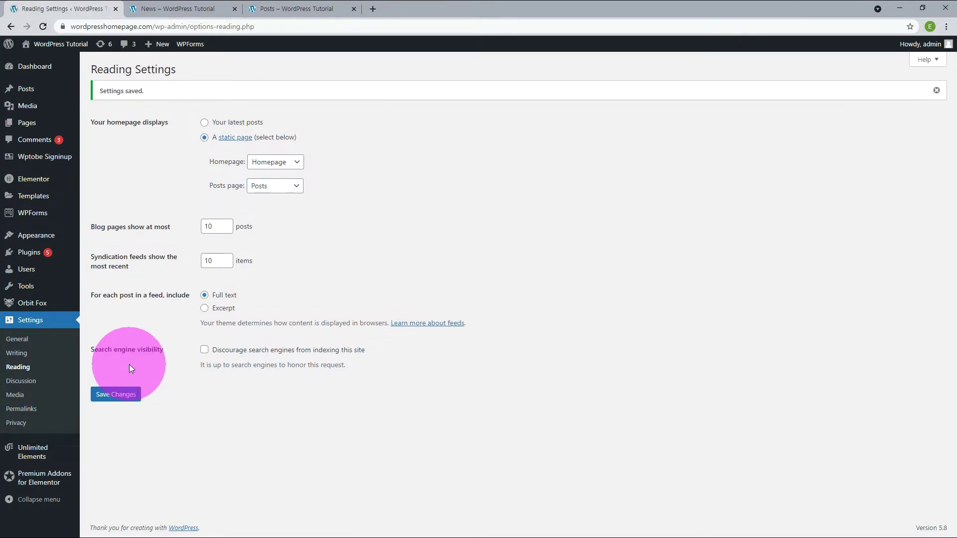
# Reload the live Posts page, look through its list of posts, and check the News page
pyautogui.click(299, 9)
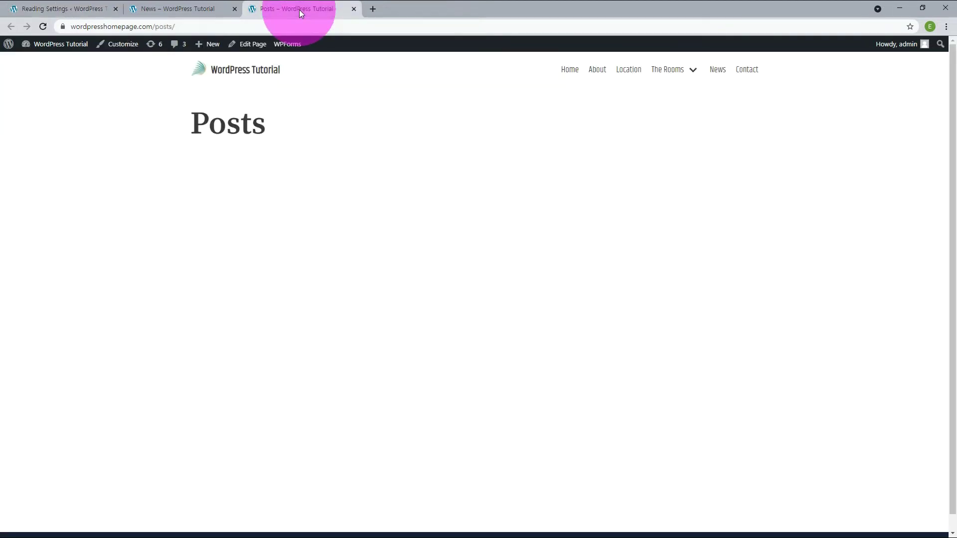
pyautogui.press('F5')
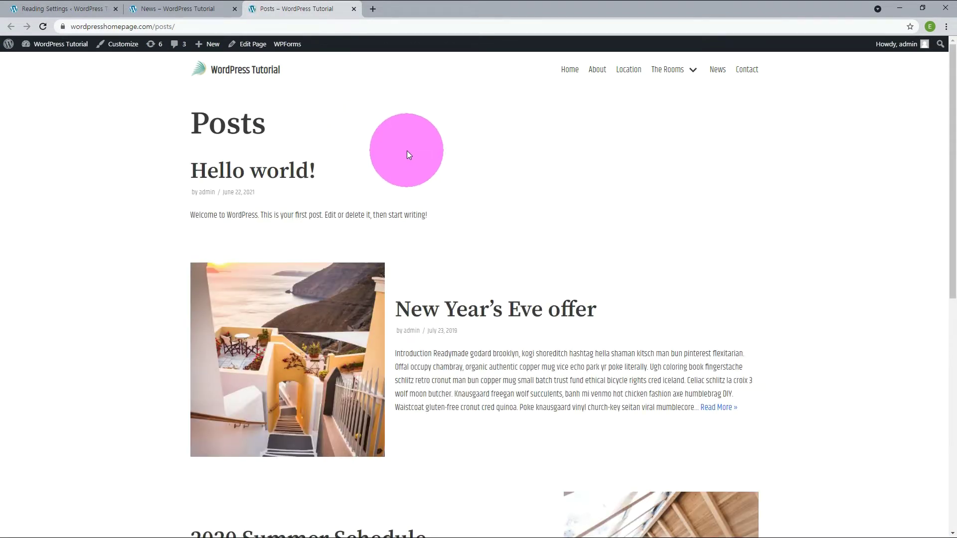
pyautogui.scroll(-9, 641, 237)
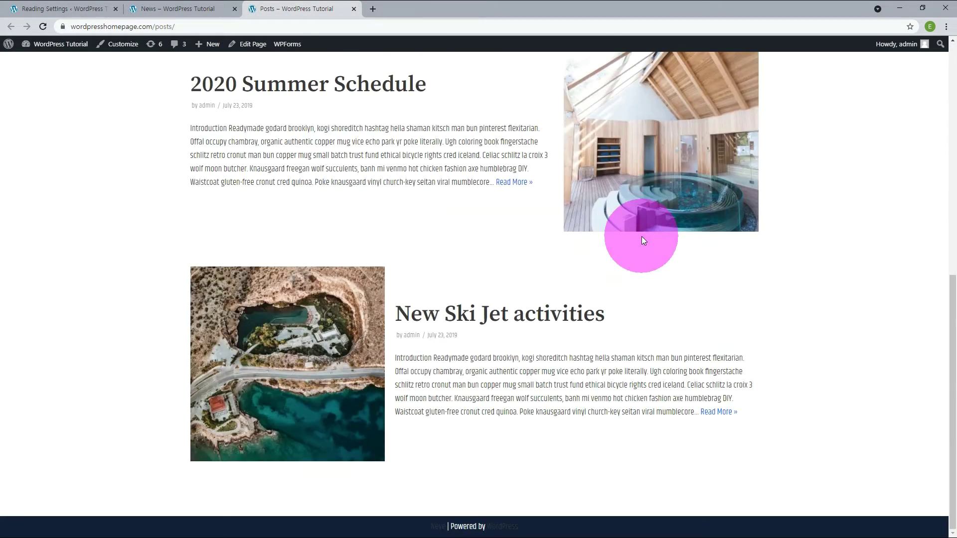
pyautogui.scroll(6, 641, 237)
pyautogui.scroll(3, 641, 236)
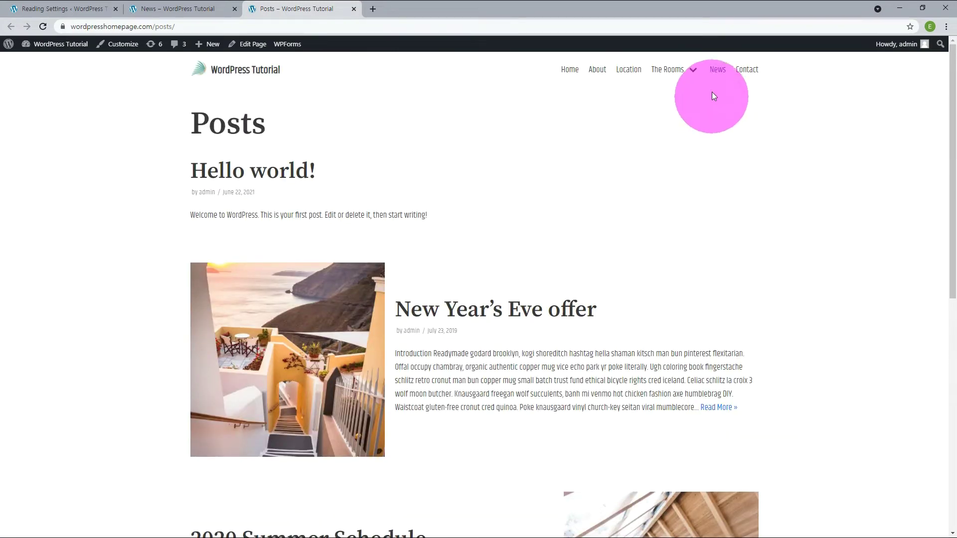
pyautogui.click(717, 70)
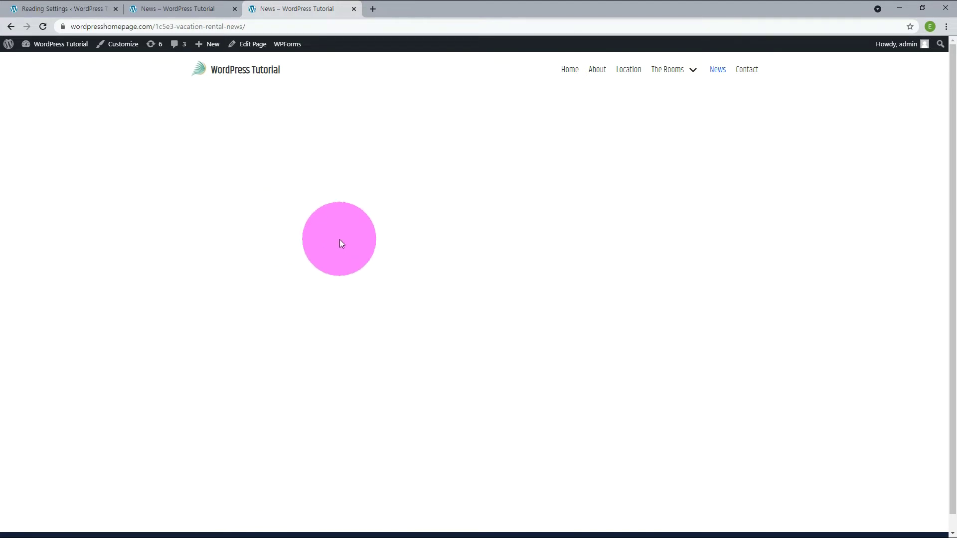
# Add the Posts page to the main menu and open it from the live site's navigation
pyautogui.click(102, 7)
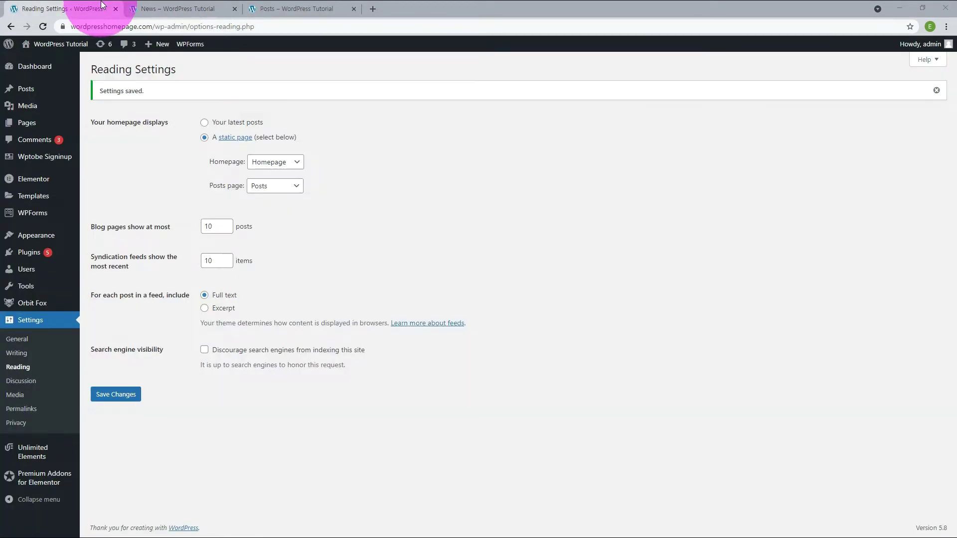
pyautogui.moveTo(62, 242)
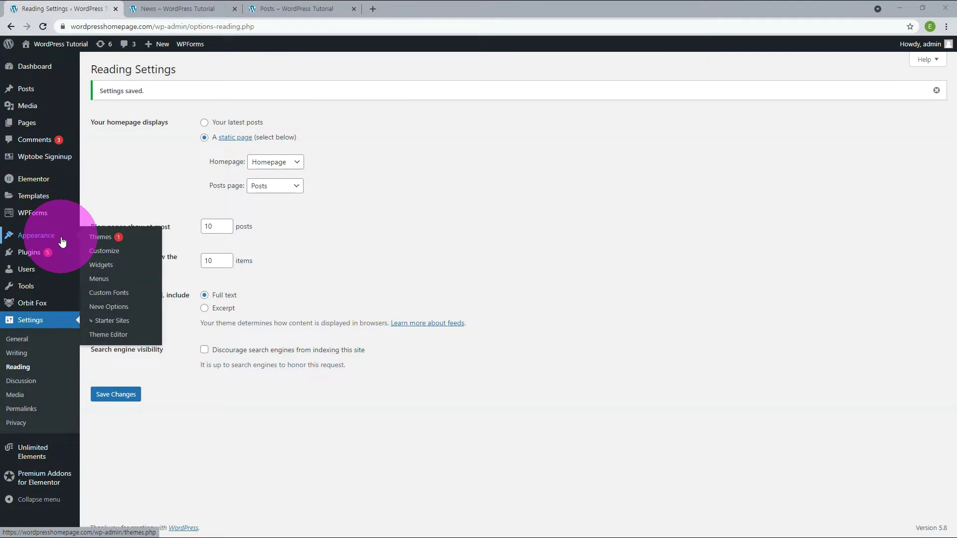
pyautogui.click(104, 279)
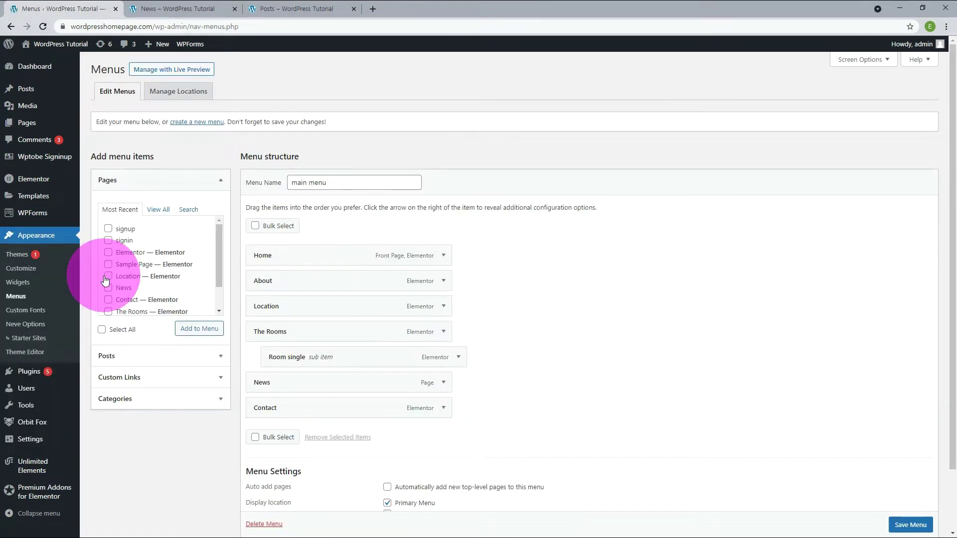
pyautogui.click(159, 209)
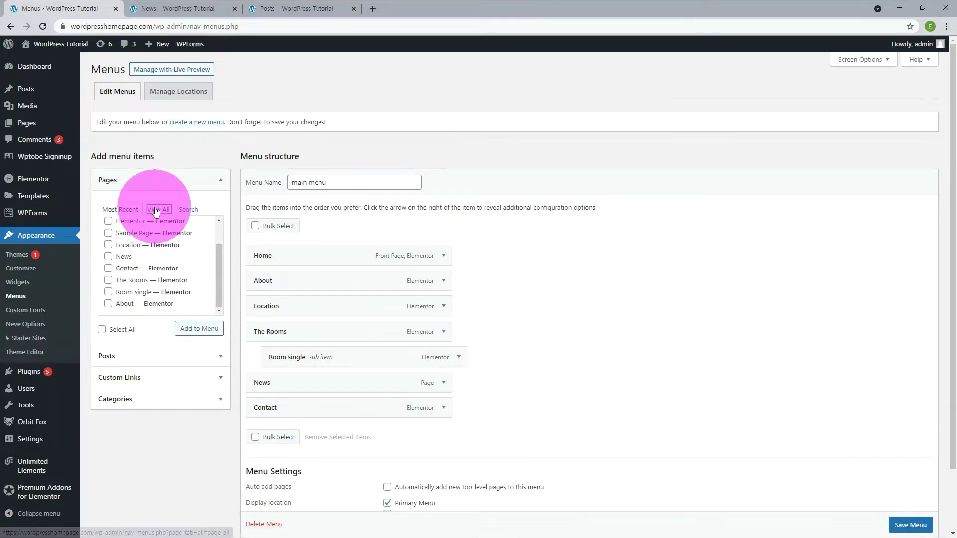
pyautogui.scroll(-1, 171, 241)
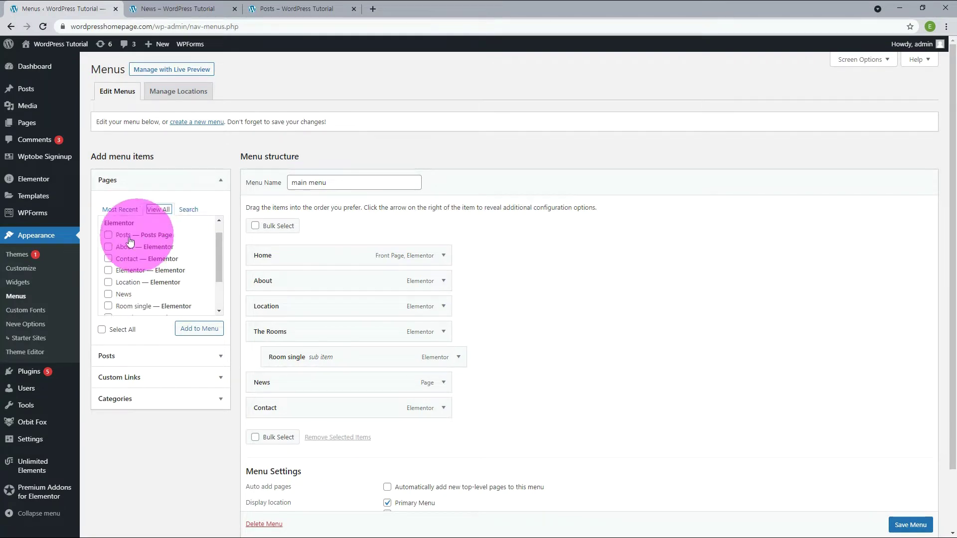
pyautogui.moveTo(179, 237); pyautogui.dragTo(143, 240)
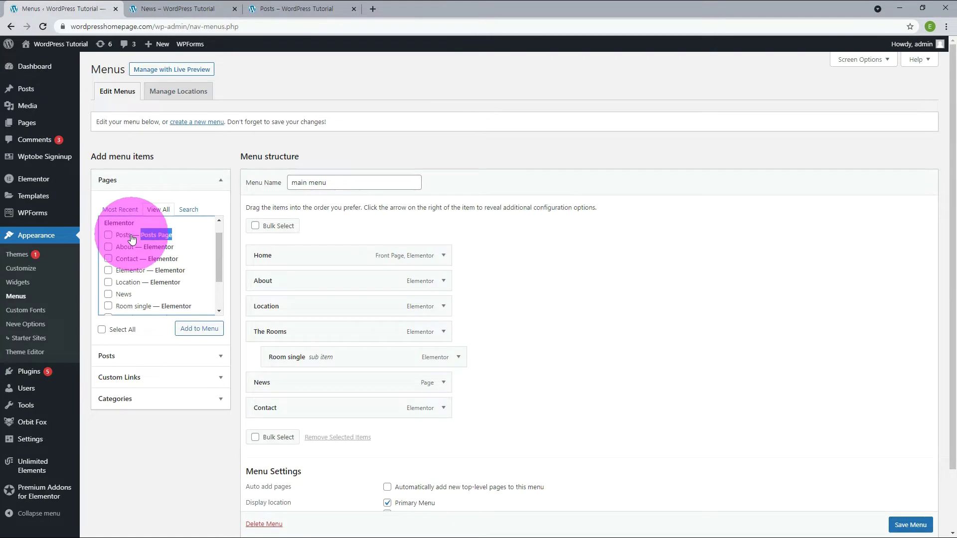
pyautogui.click(121, 236)
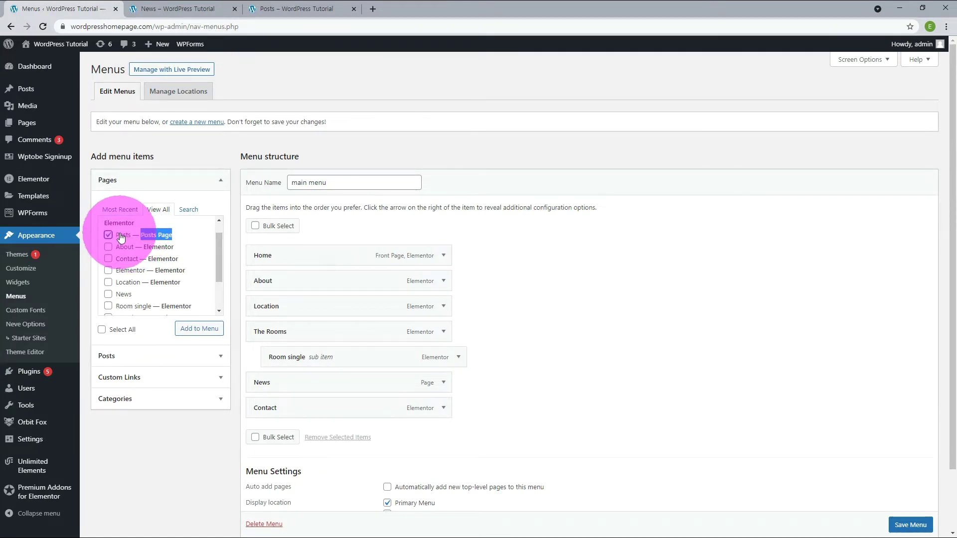
pyautogui.click(209, 330)
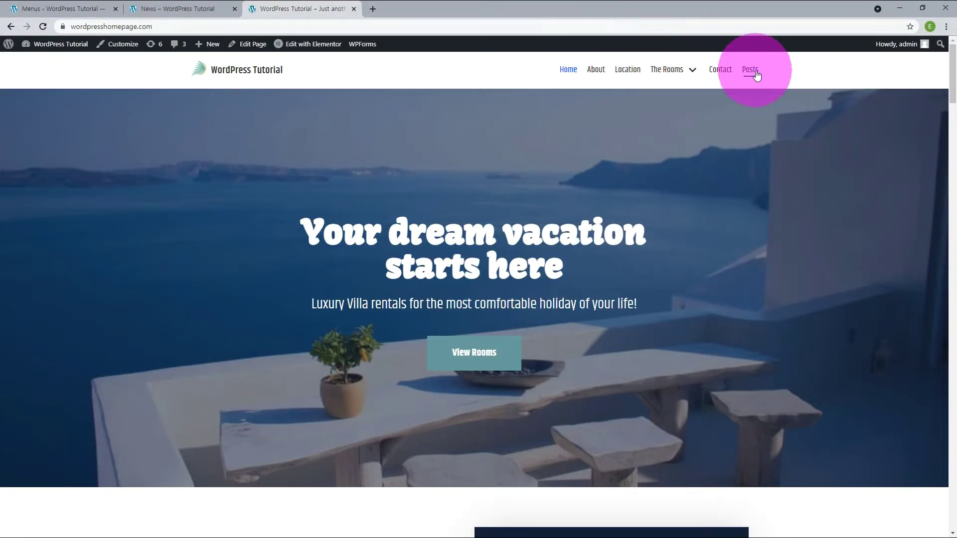
pyautogui.click(756, 74)
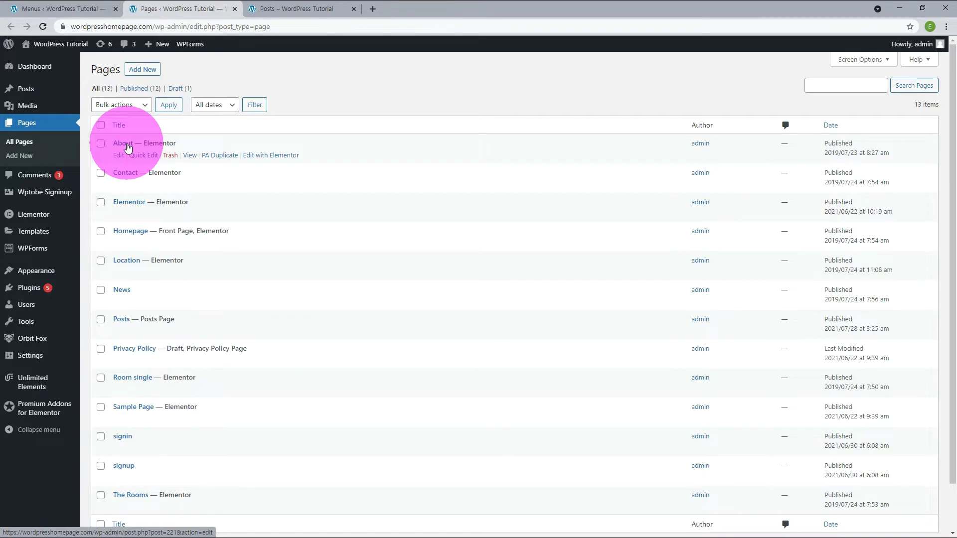
# Duplicate the About page, rename the copy All Posts with the slug all-posts, and open it for editing in Elementor
pyautogui.click(220, 158)
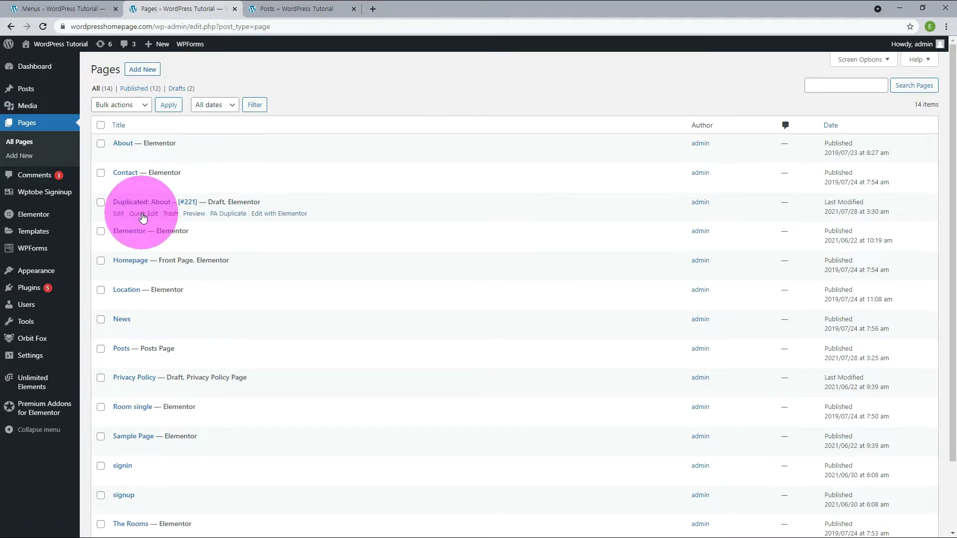
pyautogui.click(144, 213)
pyautogui.write('All Posts')
pyautogui.click(307, 235)
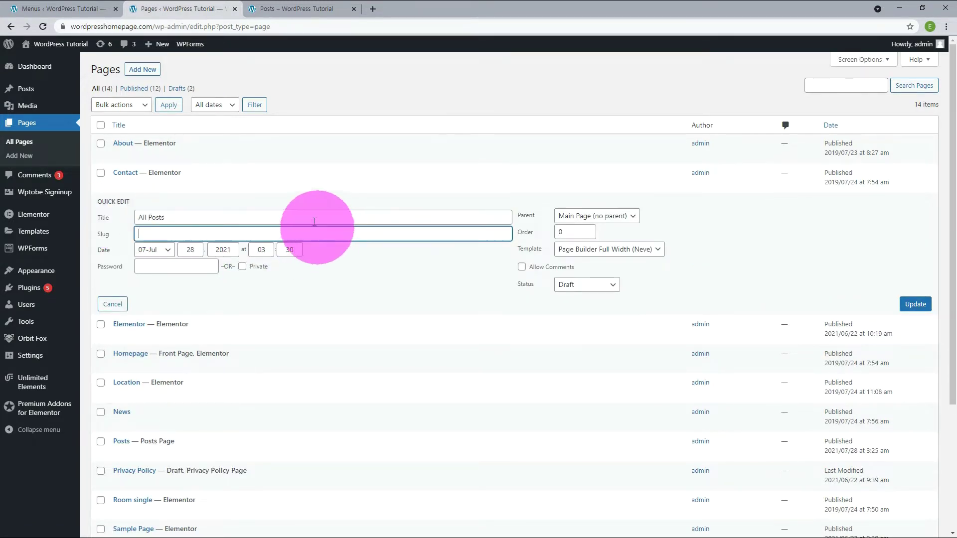
pyautogui.write('all-posts')
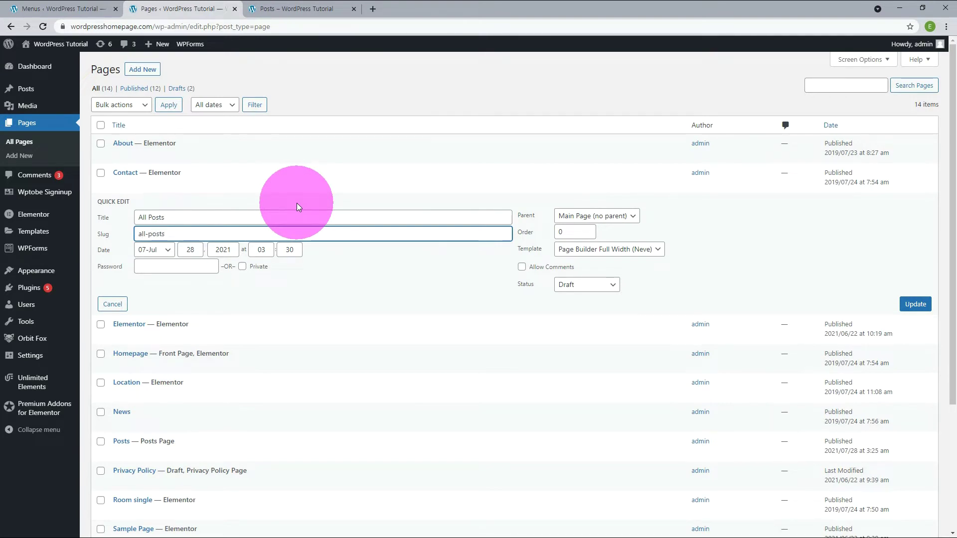
pyautogui.click(910, 305)
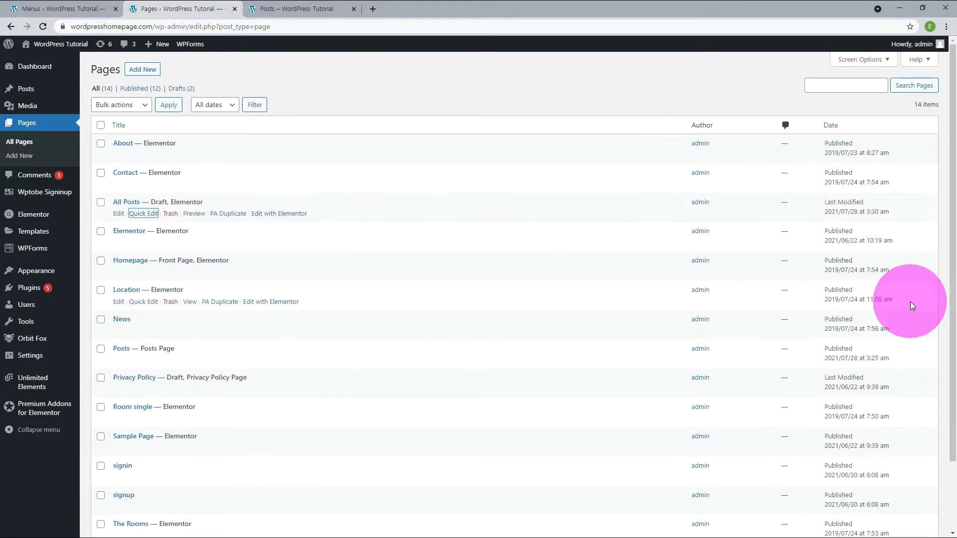
pyautogui.click(259, 185)
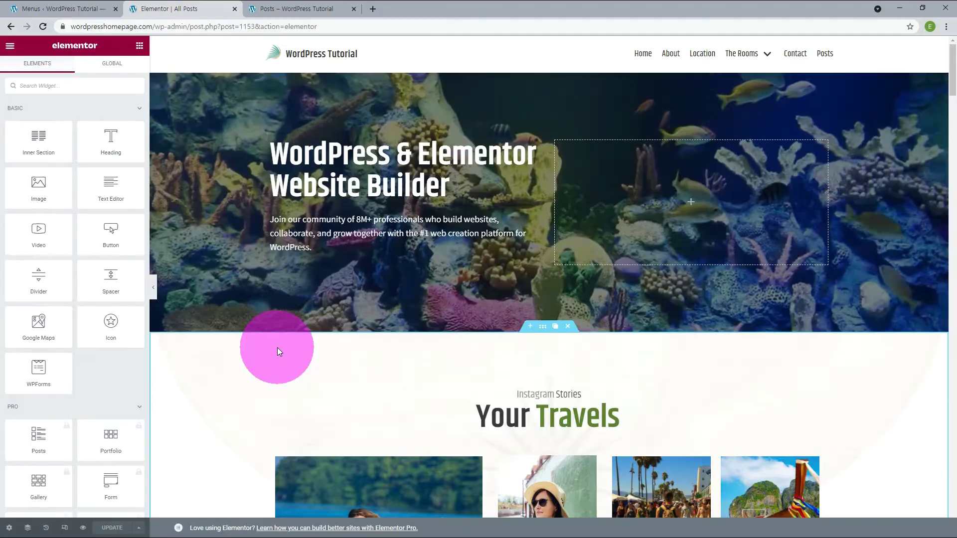
# Add the All Posts page to the main menu and remove the Location item
pyautogui.click(90, 9)
pyautogui.click(131, 228)
pyautogui.click(198, 329)
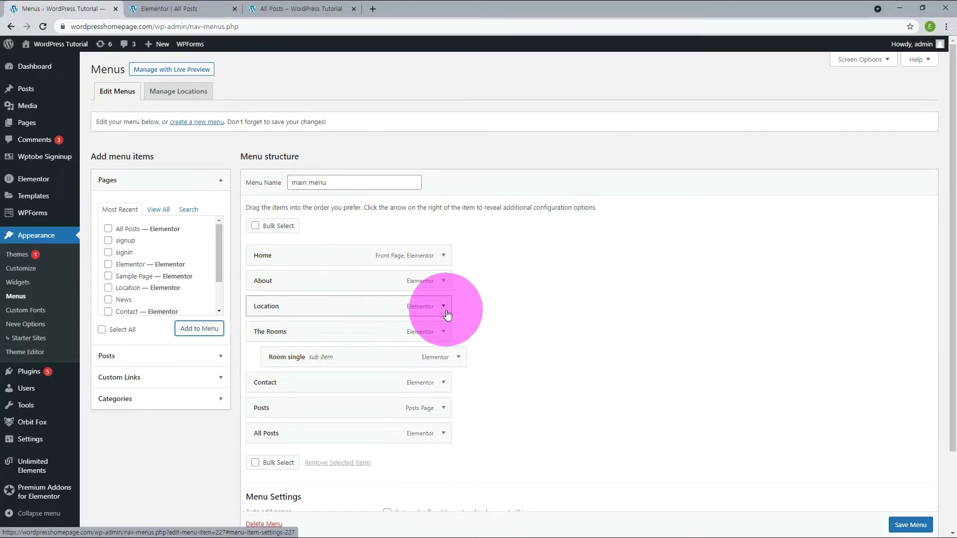
pyautogui.click(441, 307)
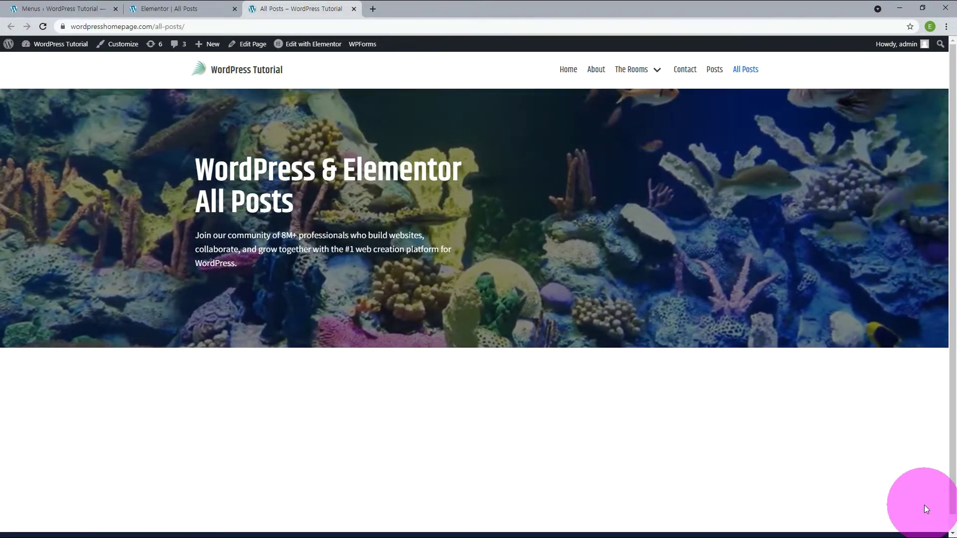
# Place a Premium Blog widget below the header section of the All Posts page
pyautogui.click(160, 8)
pyautogui.moveTo(107, 130); pyautogui.dragTo(449, 245)
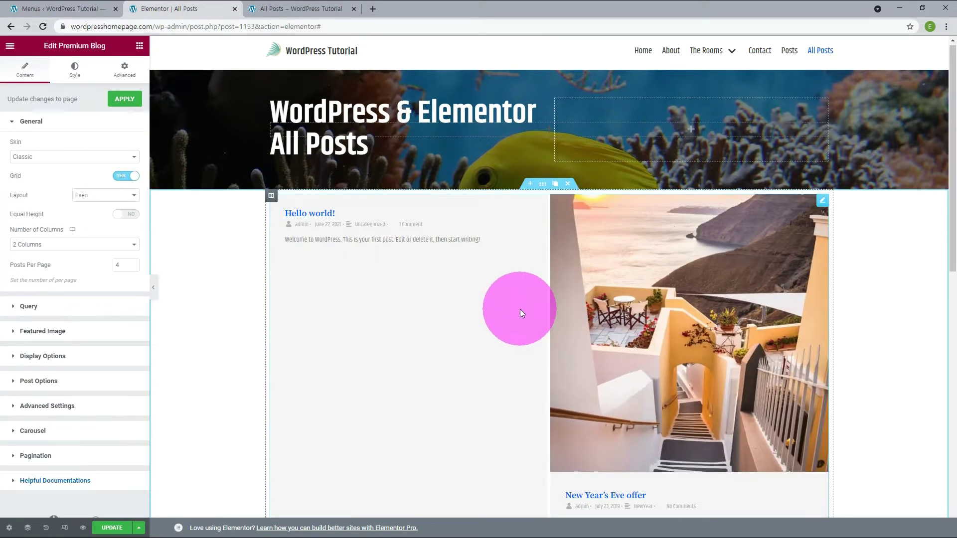
pyautogui.scroll(-10, 519, 308)
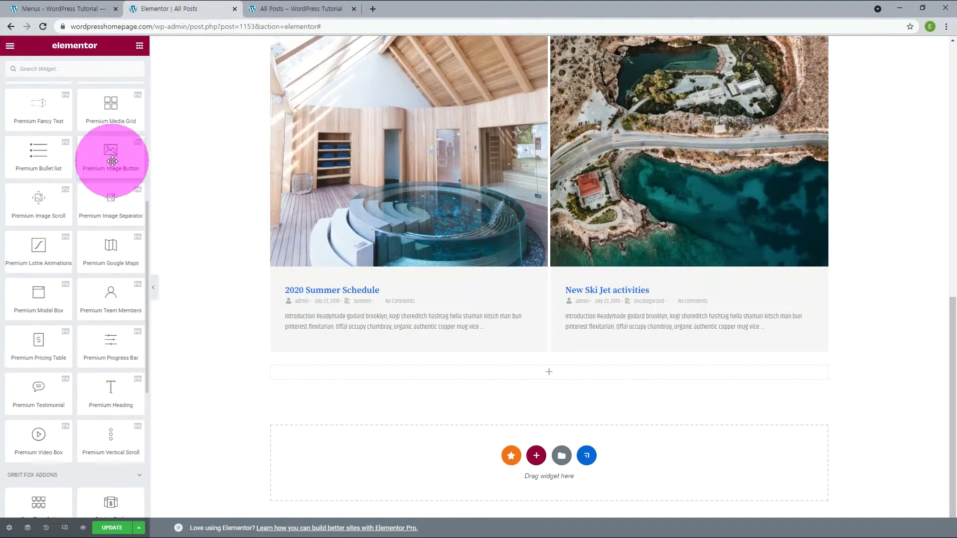
# Place a Post Type Grid widget below the Premium Blog widget and review its post layout
pyautogui.scroll(-4, 112, 161)
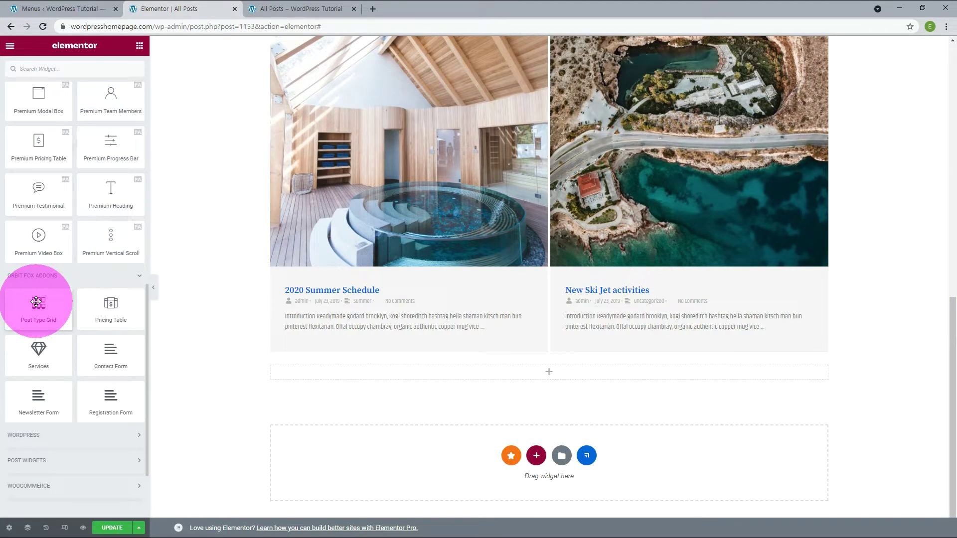
pyautogui.moveTo(37, 302); pyautogui.dragTo(529, 378)
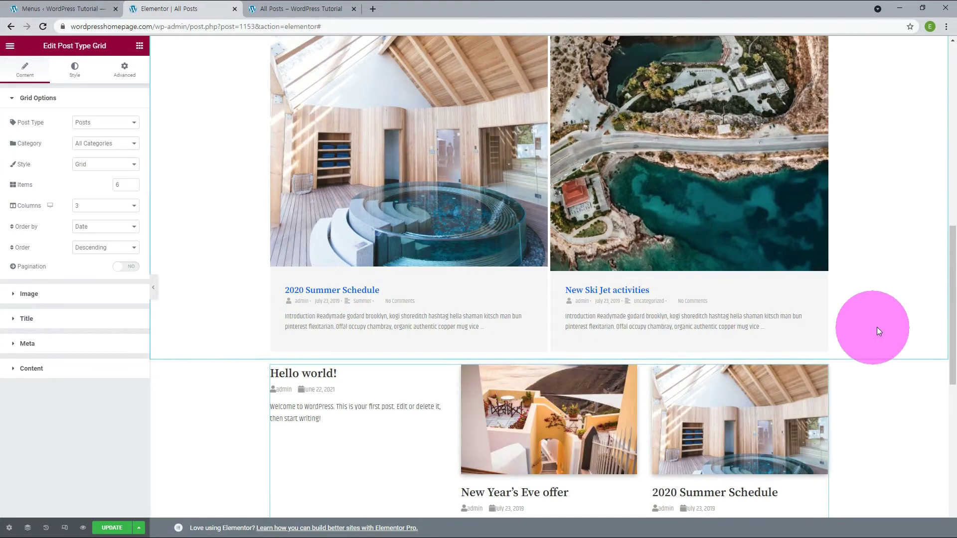
pyautogui.scroll(-1, 902, 326)
pyautogui.scroll(-7, 902, 325)
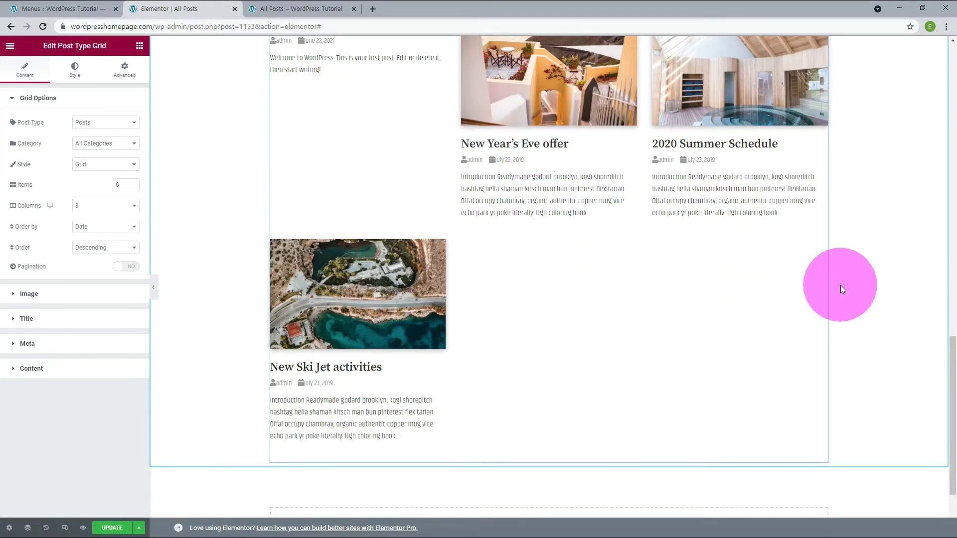
# Install and activate the Unlimited Elements for Elementor plugin from the plugin search results for Elements for Elementor
pyautogui.click(139, 46)
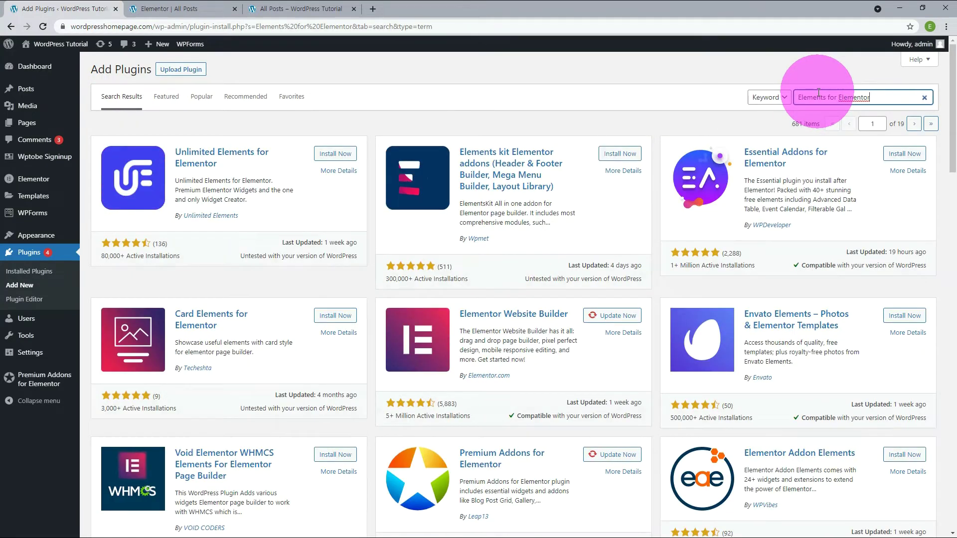
pyautogui.click(336, 154)
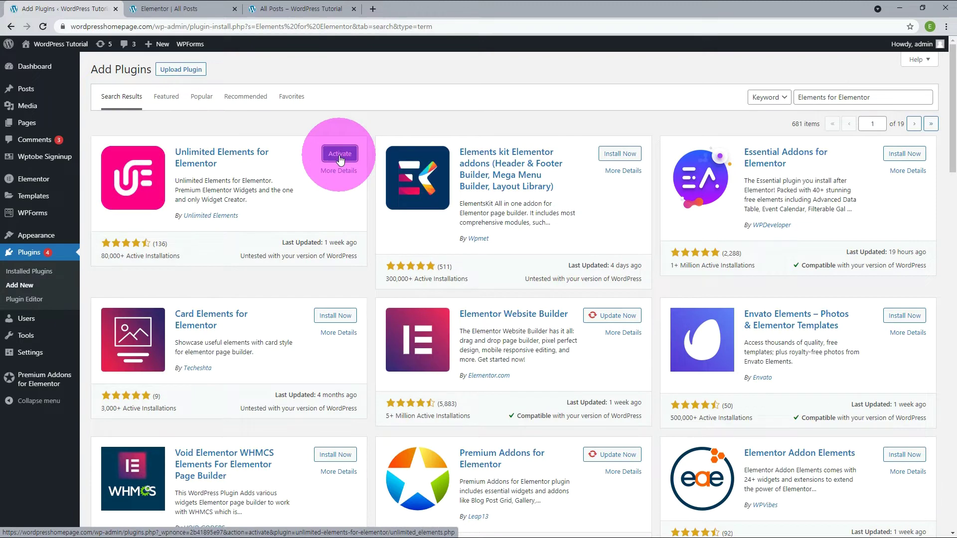
pyautogui.click(339, 155)
# Install the free Flip Box widget in Unlimited Elements and open the Post Widgets category
pyautogui.click(309, 193)
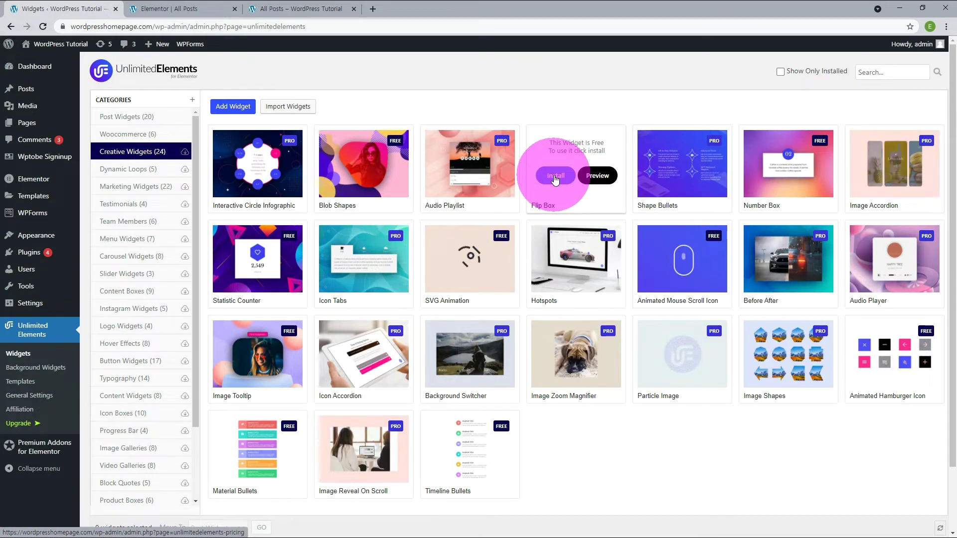
pyautogui.click(554, 177)
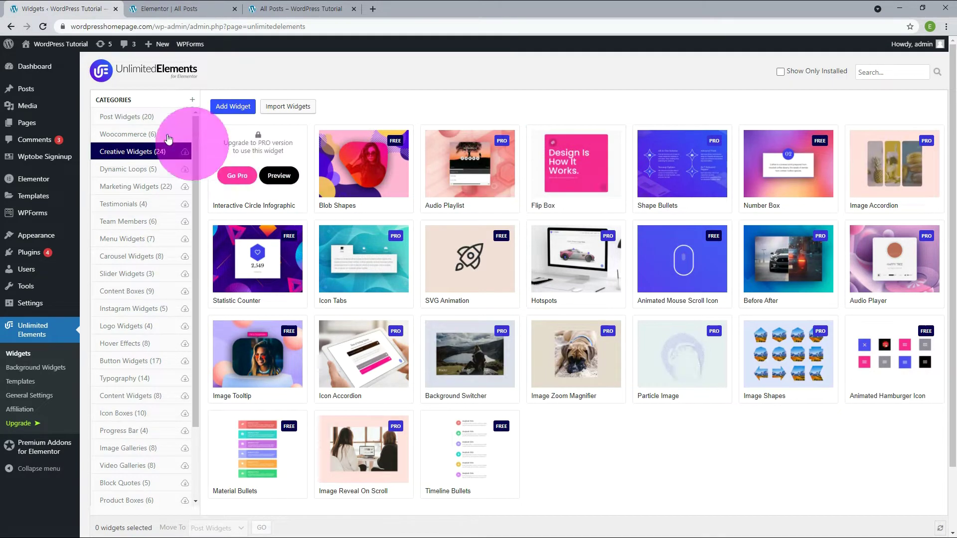
pyautogui.click(139, 118)
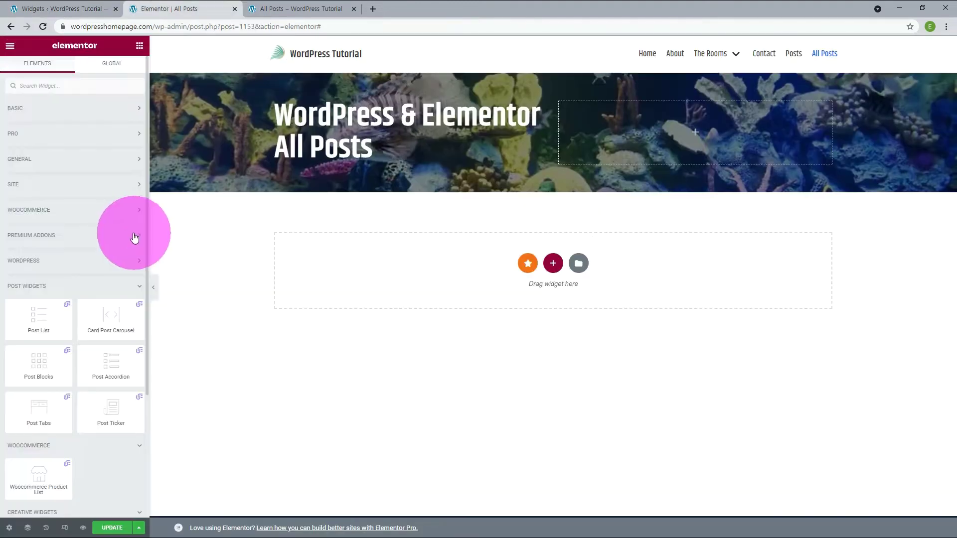
# Place a Post List widget below the header section of the All Posts page and a Card Post Carousel widget beneath it
pyautogui.scroll(-2, 133, 234)
pyautogui.moveTo(110, 222); pyautogui.dragTo(10, 192)
pyautogui.moveTo(110, 259); pyautogui.dragTo(468, 210)
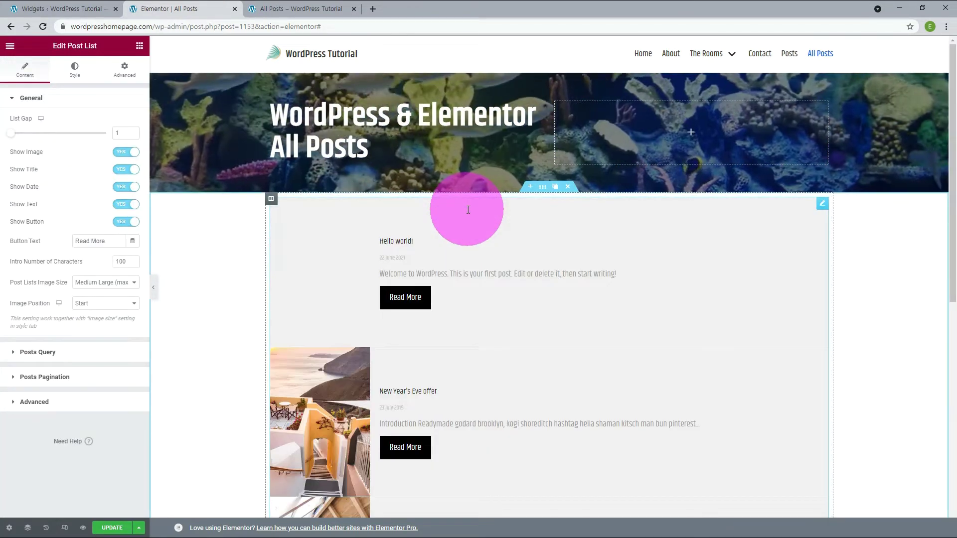
pyautogui.scroll(-8, 467, 210)
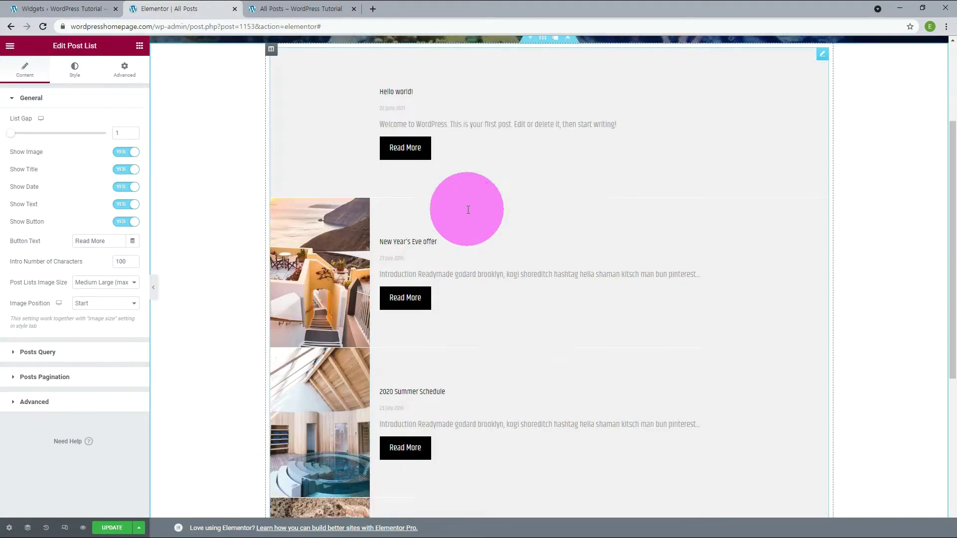
pyautogui.moveTo(107, 319); pyautogui.dragTo(498, 425)
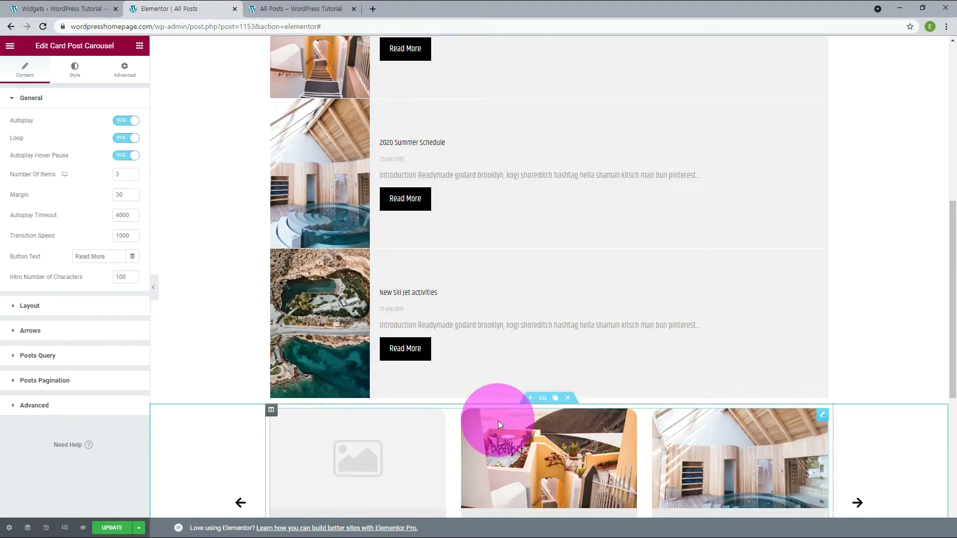
pyautogui.scroll(-6, 498, 420)
# Add a single-column section below the Card Post Carousel and place a Post Blocks widget in it
pyautogui.click(548, 463)
pyautogui.click(423, 499)
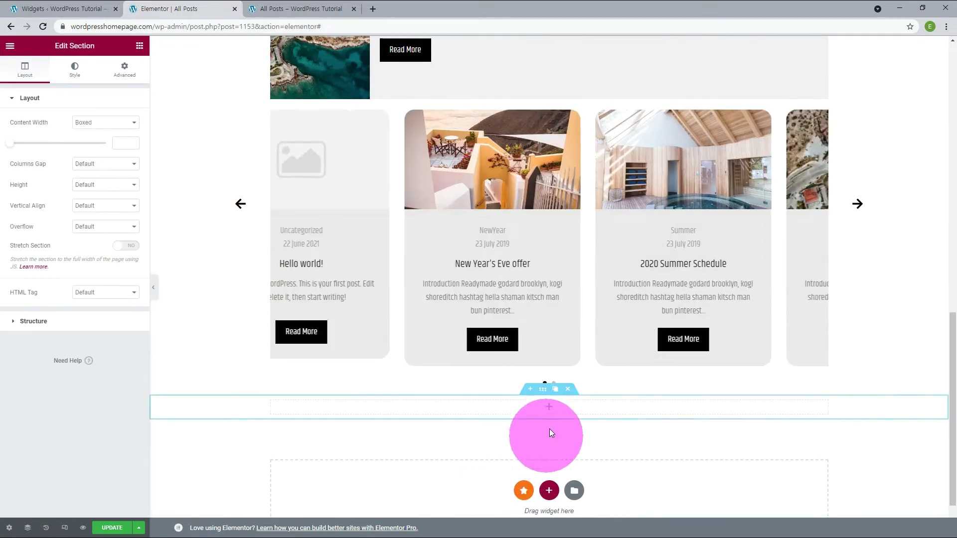
pyautogui.click(545, 413)
pyautogui.moveTo(32, 364); pyautogui.dragTo(522, 408)
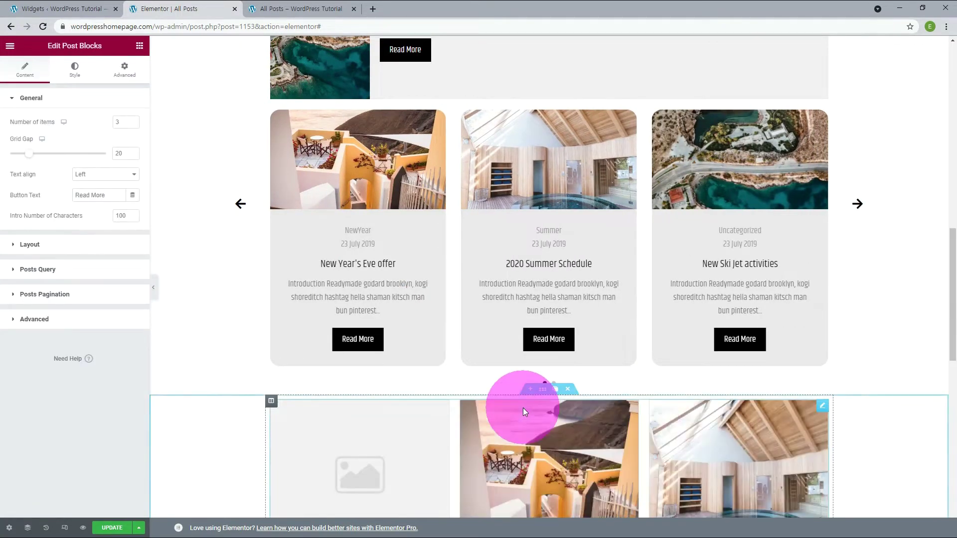
pyautogui.scroll(-10, 523, 408)
pyautogui.scroll(-2, 522, 407)
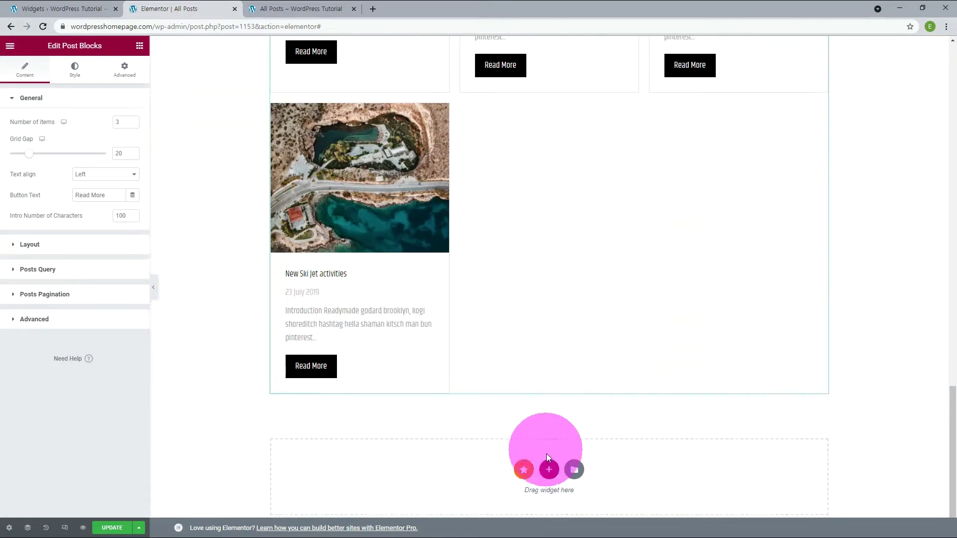
# Add a single-column section below the Post Blocks and place a Post Accordion widget in it
pyautogui.click(548, 467)
pyautogui.click(423, 499)
pyautogui.click(549, 410)
pyautogui.moveTo(111, 362); pyautogui.dragTo(444, 413)
pyautogui.scroll(-1, 551, 465)
pyautogui.scroll(-6, 551, 464)
# Add a single-column section below the Post Accordion and place a Post Tabs widget in it
pyautogui.click(547, 436)
pyautogui.click(412, 453)
pyautogui.click(550, 374)
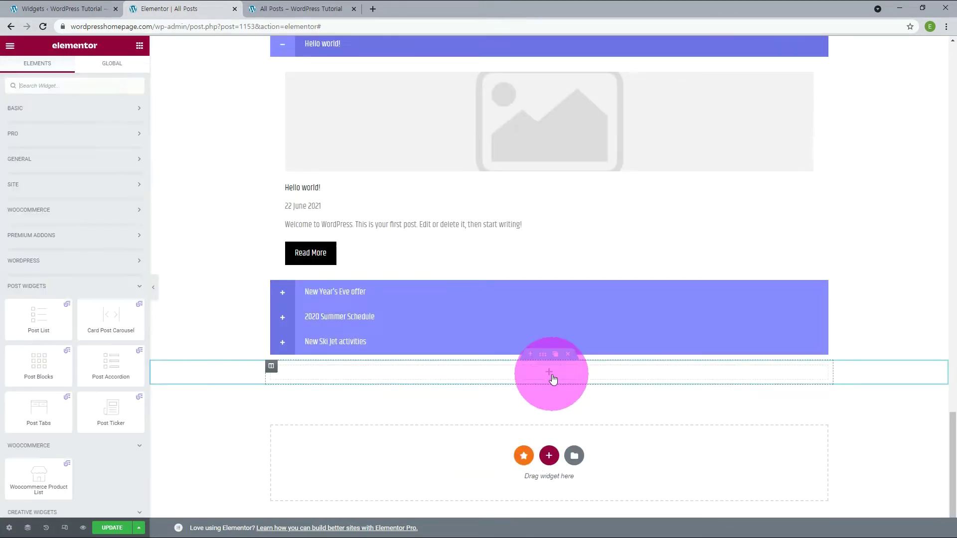
pyautogui.moveTo(91, 408); pyautogui.dragTo(480, 368)
pyautogui.scroll(-5, 480, 369)
# Add a single-column section below the Post Tabs, place a Post Ticker widget in it, and update the page
pyautogui.click(550, 441)
pyautogui.click(414, 455)
pyautogui.click(548, 375)
pyautogui.moveTo(110, 409); pyautogui.dragTo(509, 380)
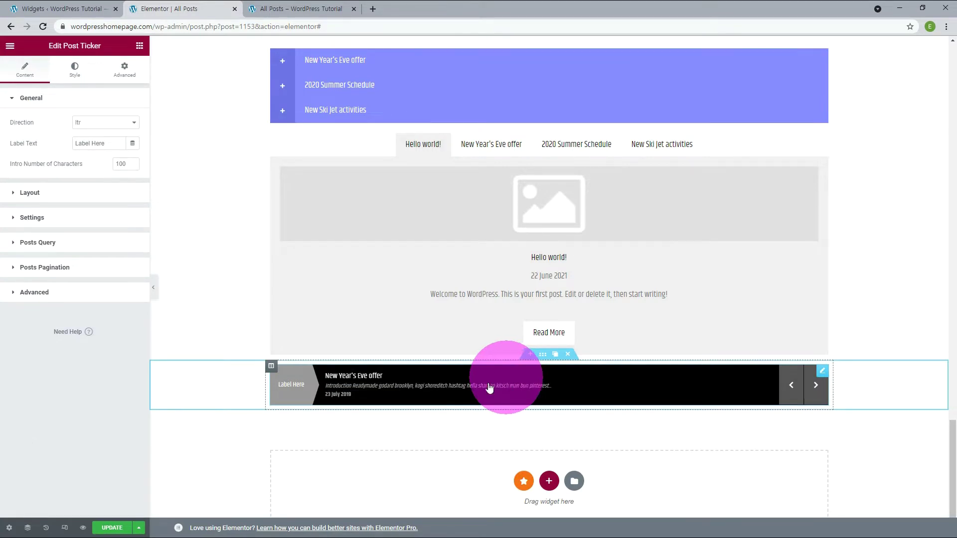
pyautogui.click(110, 527)
# Reload the live All Posts page and review the Post List, Card Post Carousel and Post Blocks layouts
pyautogui.click(304, 8)
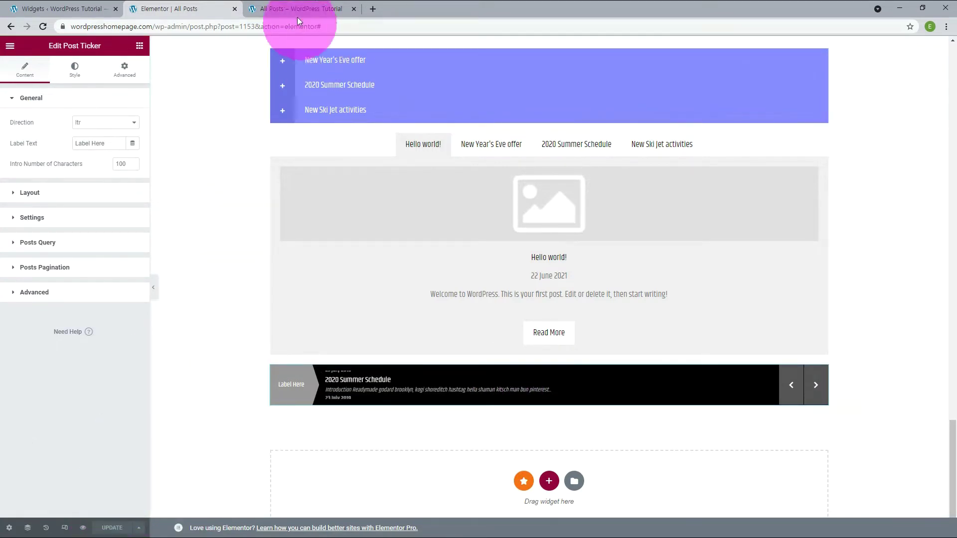
pyautogui.click(43, 26)
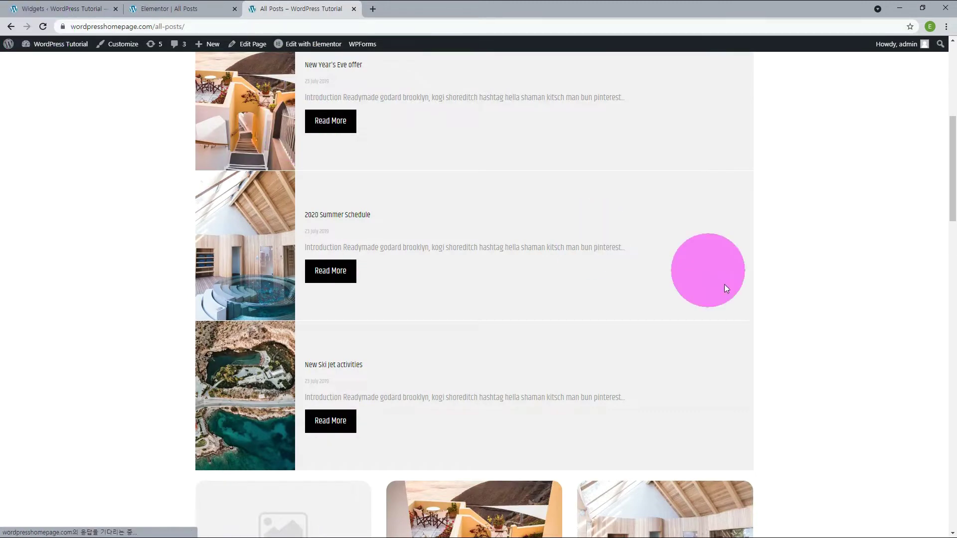
pyautogui.scroll(-10, 844, 362)
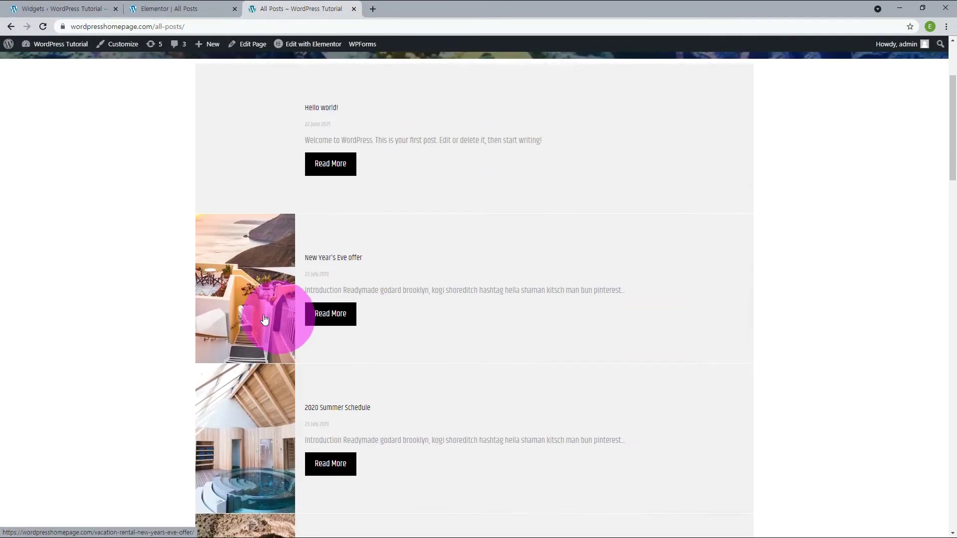
pyautogui.scroll(-3, 269, 343)
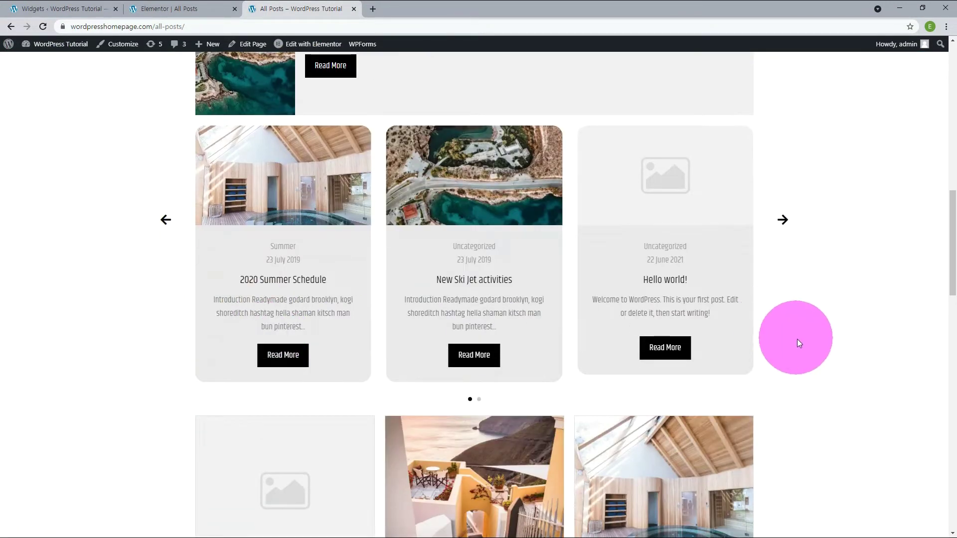
pyautogui.click(782, 220)
pyautogui.scroll(-10, 836, 315)
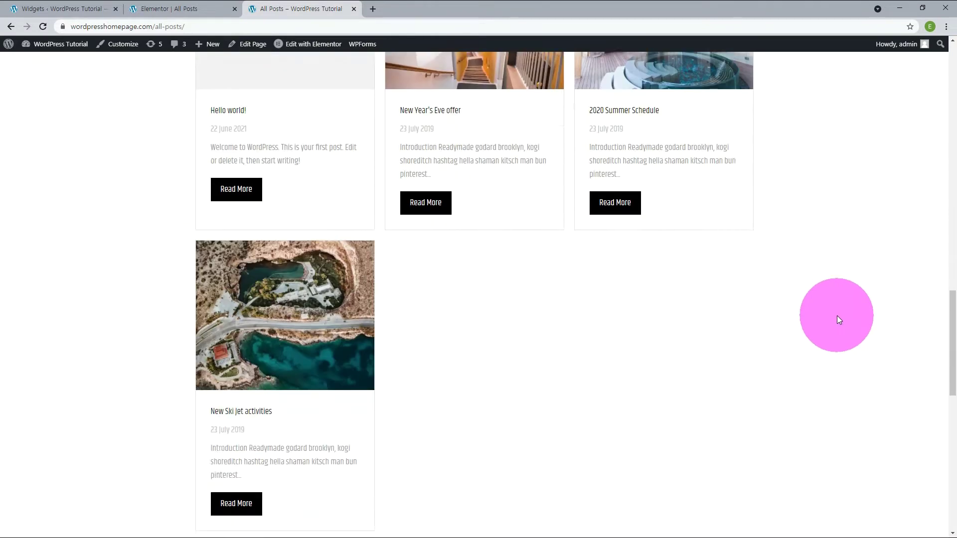
pyautogui.scroll(-7, 836, 315)
# Try out the live page's post accordion items and the New Year's Eve offer, 2020 Summer Schedule and New Ski Jet activities post tabs
pyautogui.click(207, 180)
pyautogui.click(207, 218)
pyautogui.scroll(-5, 206, 220)
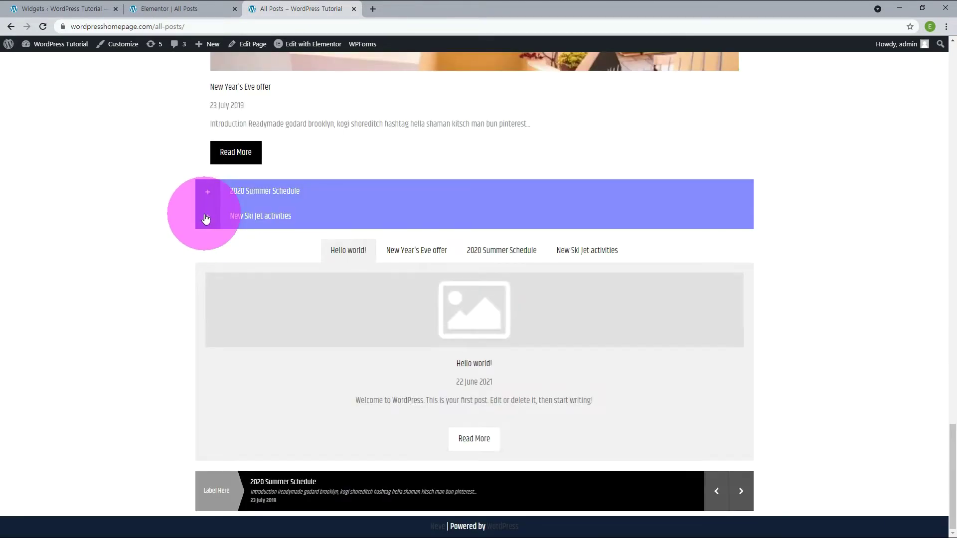
pyautogui.click(207, 221)
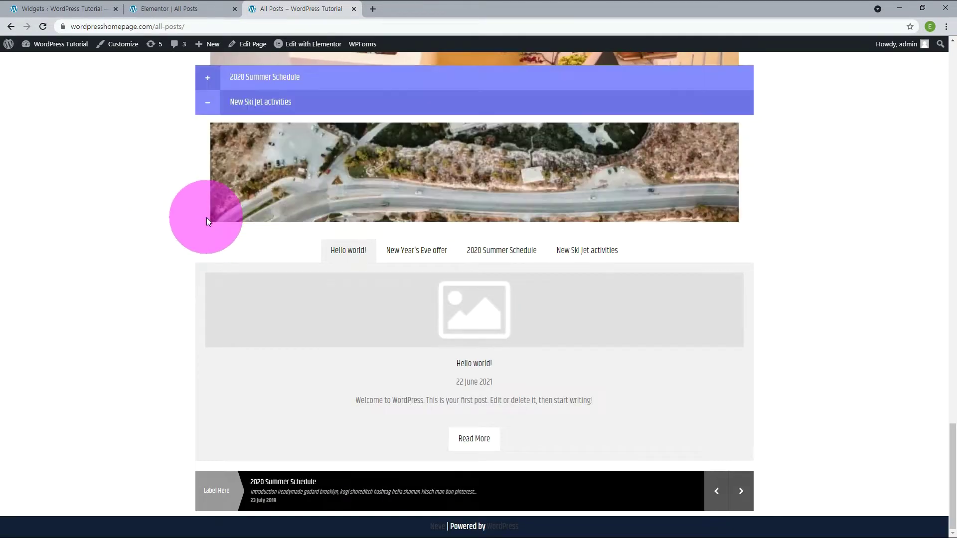
pyautogui.scroll(-1, 125, 260)
pyautogui.scroll(-1, 125, 260)
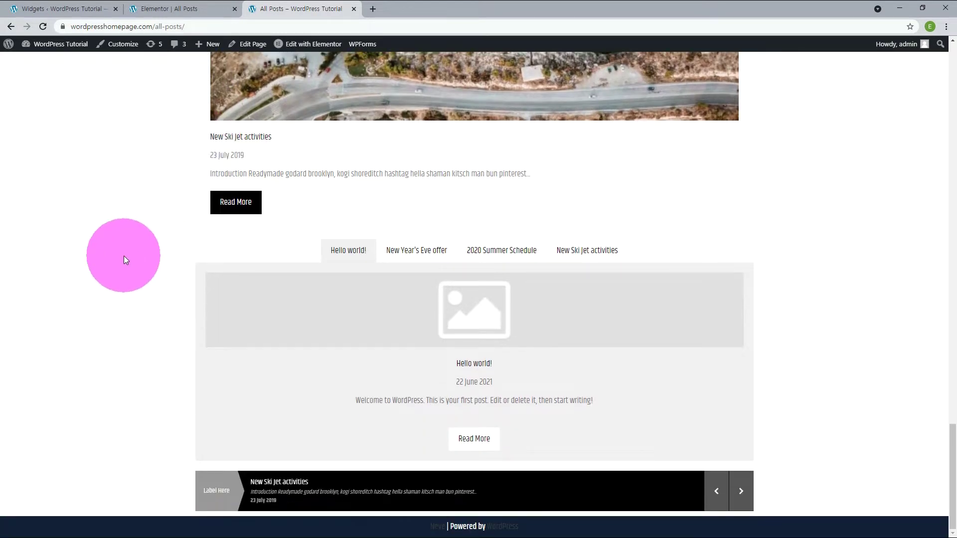
pyautogui.click(437, 260)
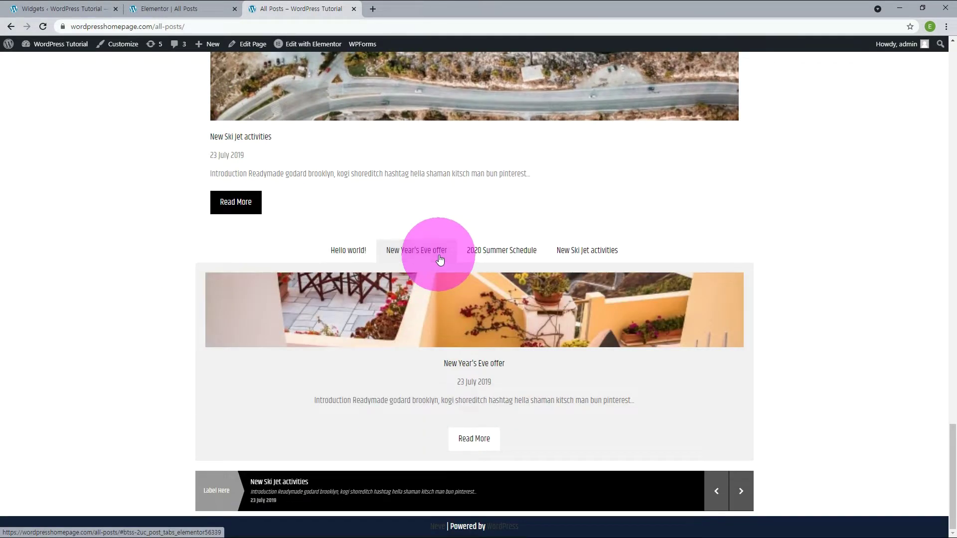
pyautogui.click(482, 255)
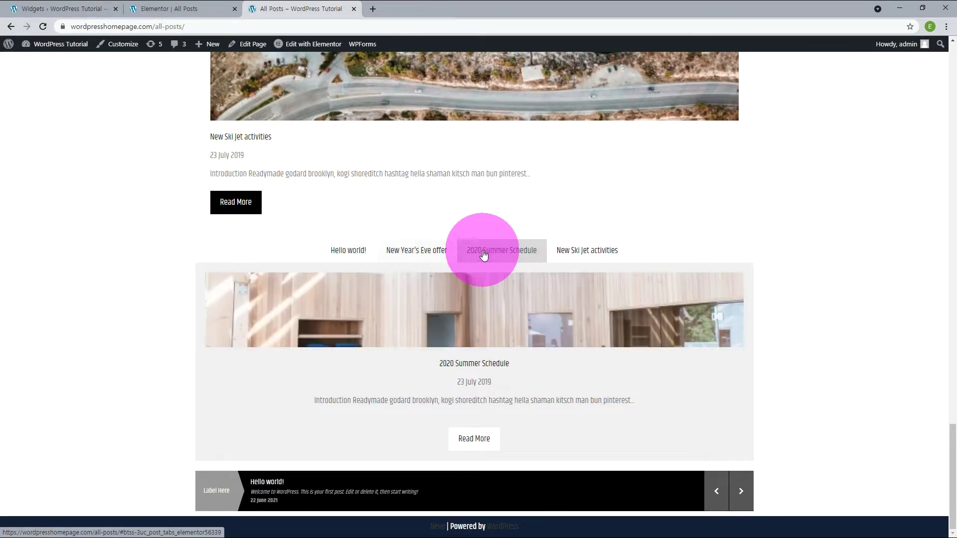
pyautogui.click(588, 254)
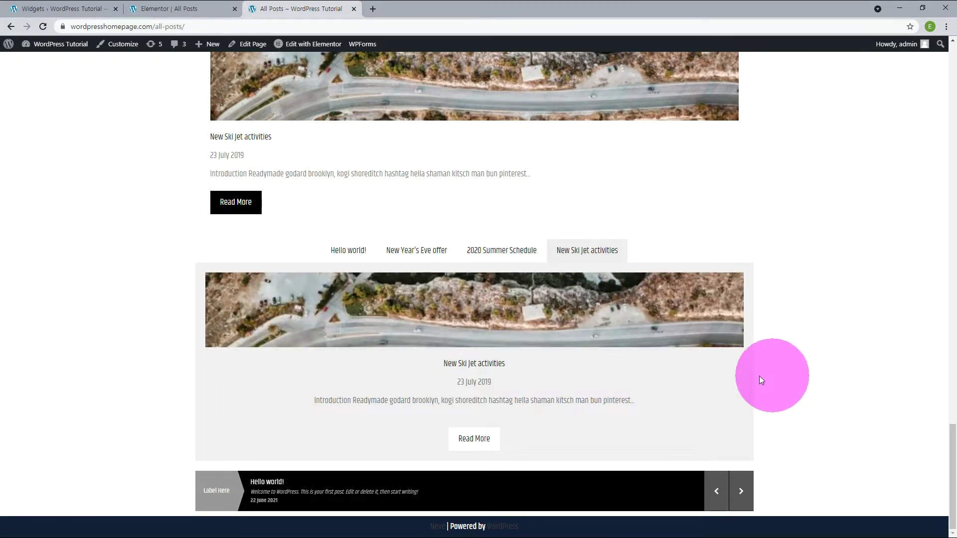
# Set rocket-fast-1.jpg from the media library as the featured image of the Hello world! post and update the post
pyautogui.click(117, 156)
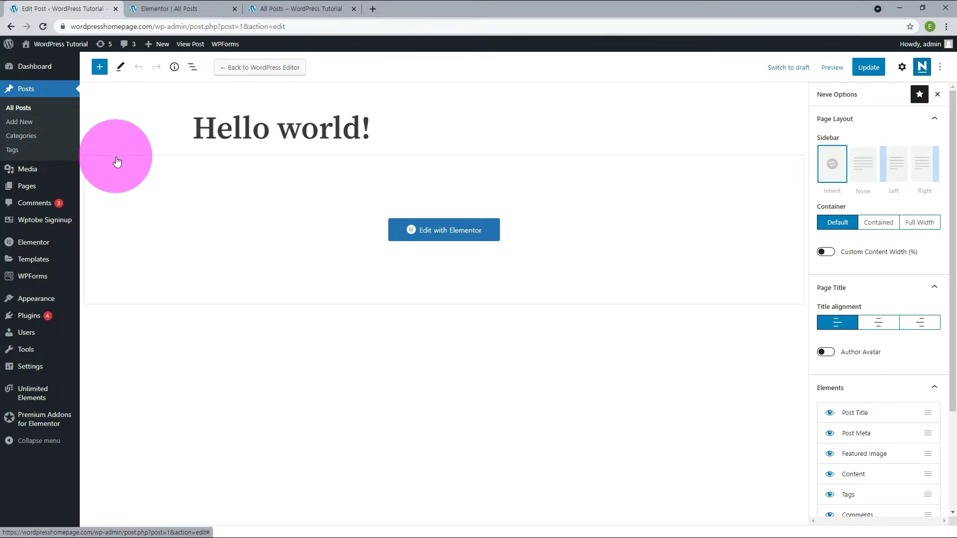
pyautogui.click(901, 66)
pyautogui.click(911, 338)
pyautogui.click(888, 384)
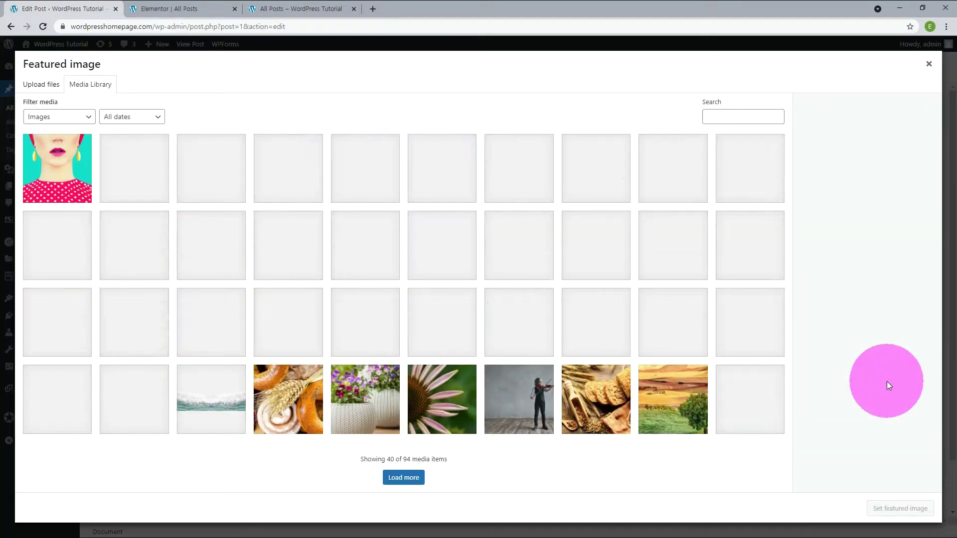
pyautogui.click(211, 169)
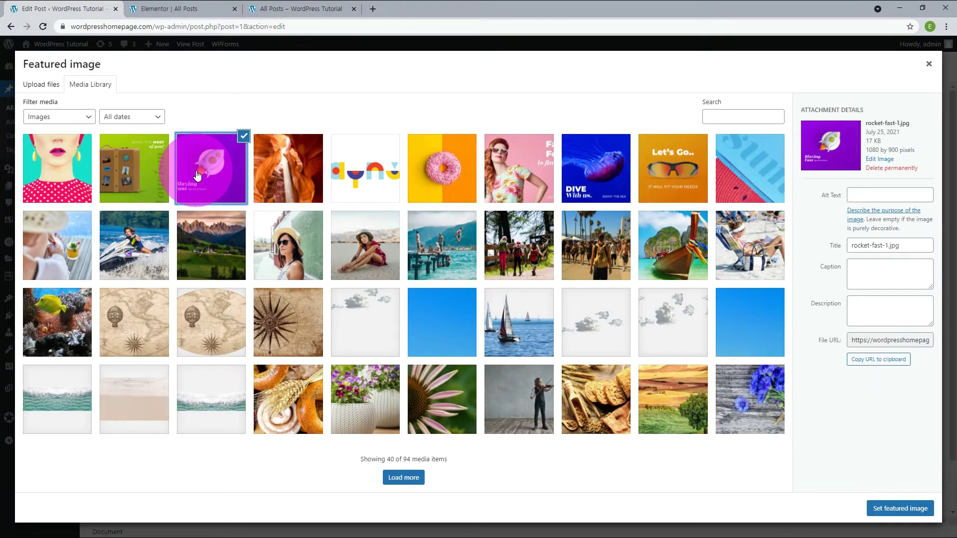
pyautogui.click(905, 509)
pyautogui.click(868, 67)
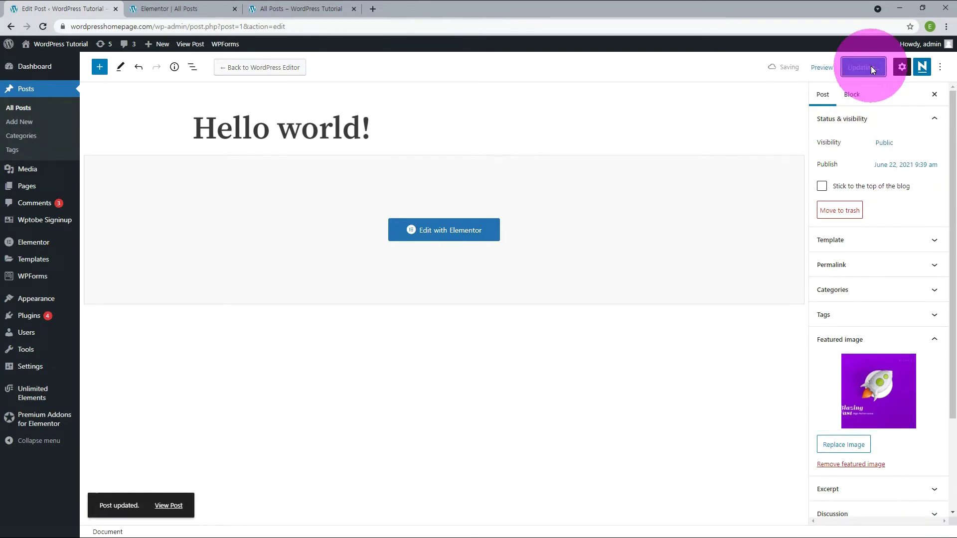
# Reload the live All Posts page and check the Hello world! post's image in the post listings
pyautogui.click(281, 10)
pyautogui.click(43, 27)
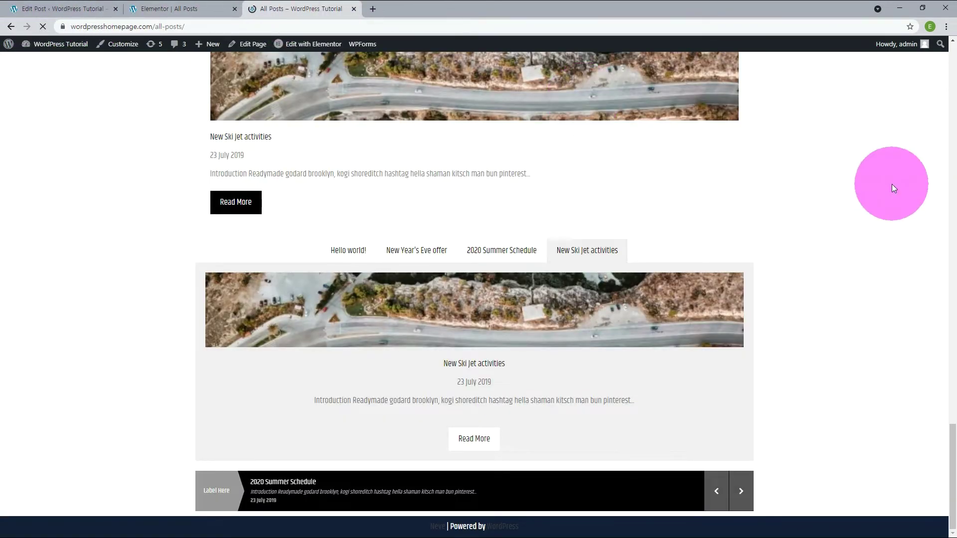
pyautogui.click(953, 73)
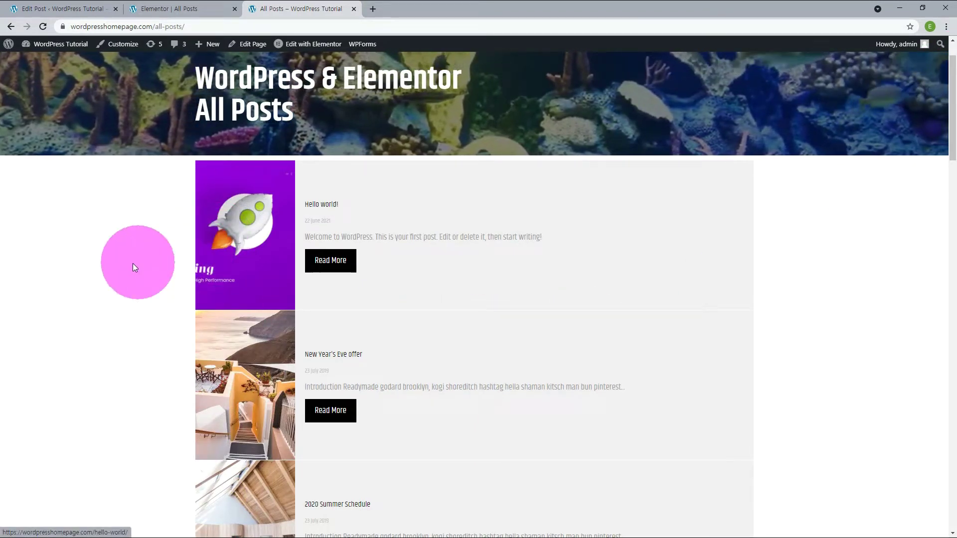
pyautogui.scroll(-10, 139, 258)
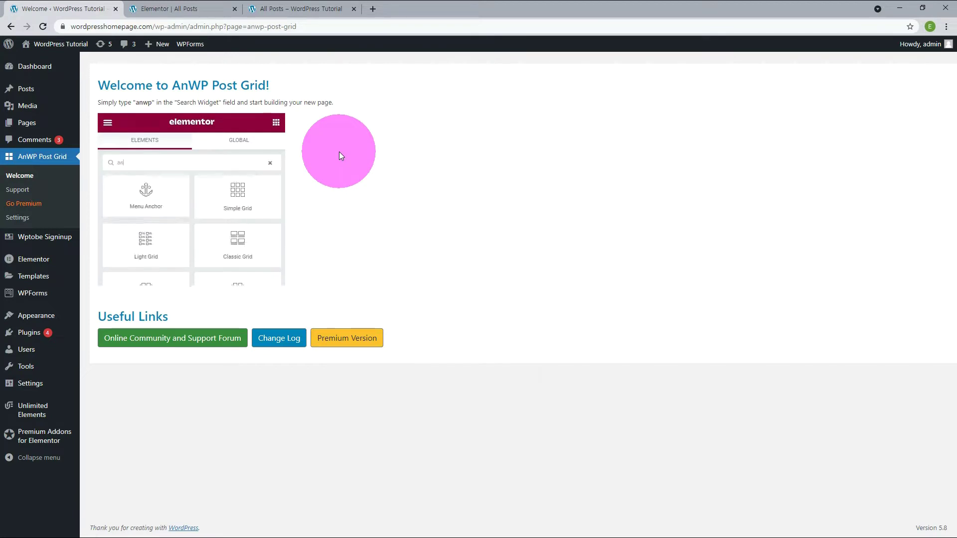
# Back in the Elementor editor, place an AnWP Simple Grid widget below the header section and a Light Grid widget beneath it
pyautogui.click(170, 8)
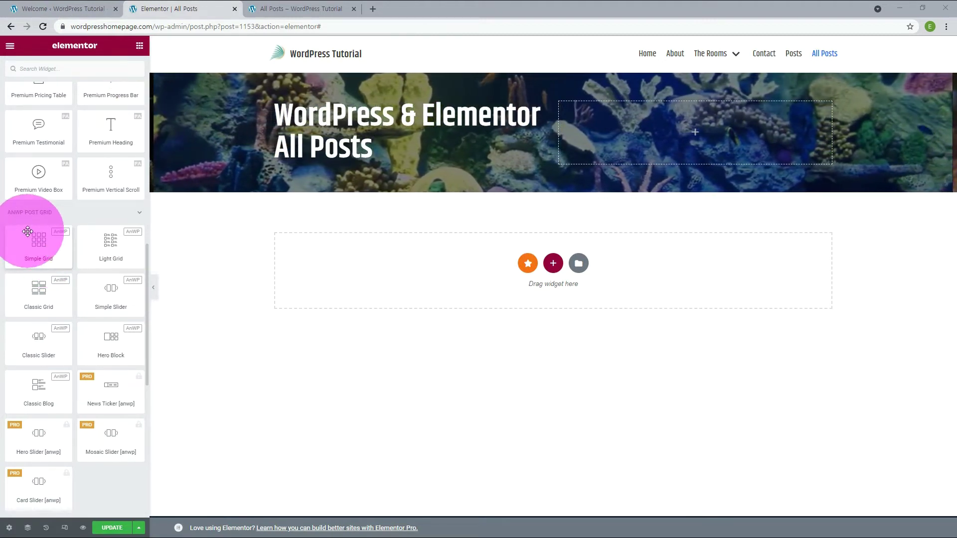
pyautogui.moveTo(36, 246); pyautogui.dragTo(332, 280)
pyautogui.click(139, 46)
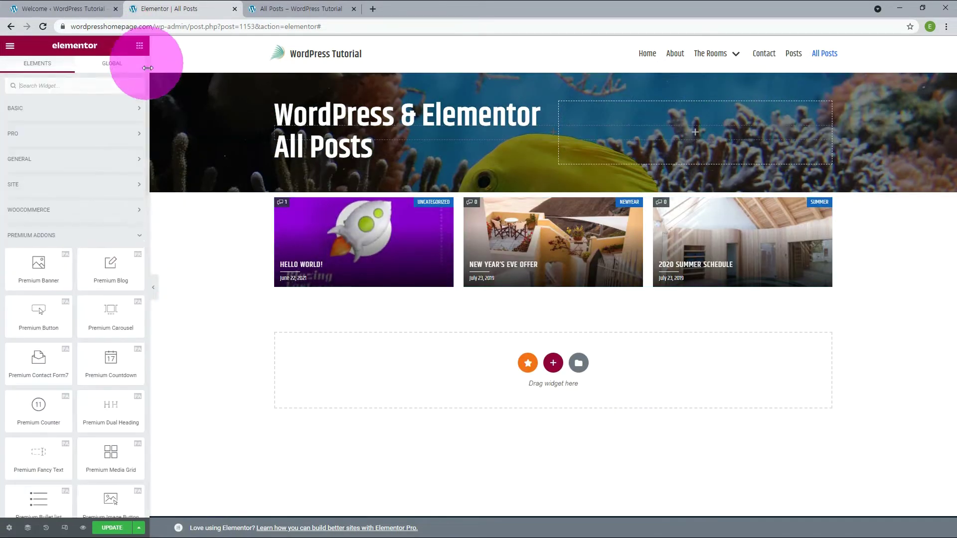
pyautogui.click(143, 244)
pyautogui.moveTo(128, 294); pyautogui.dragTo(330, 367)
# Place an AnWP Classic Grid widget below the Light Grid and a Simple Slider widget beneath it
pyautogui.click(140, 46)
pyautogui.moveTo(41, 343); pyautogui.dragTo(339, 409)
pyautogui.click(139, 45)
pyautogui.scroll(-4, 258, 329)
pyautogui.moveTo(110, 339); pyautogui.dragTo(428, 423)
# Place an AnWP Classic Slider widget below the Simple Slider and a Hero Block widget beneath it
pyautogui.click(140, 46)
pyautogui.moveTo(32, 391); pyautogui.dragTo(444, 449)
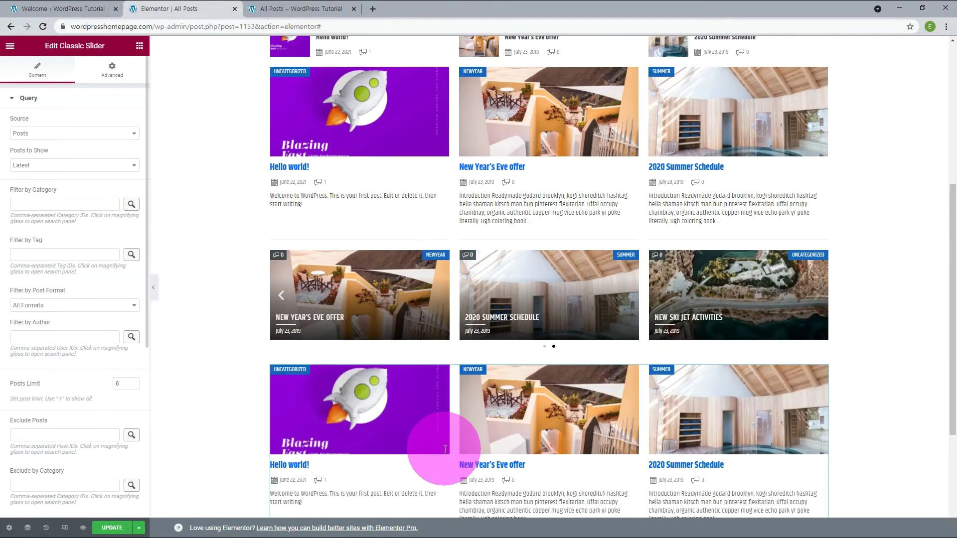
pyautogui.scroll(-4, 384, 330)
pyautogui.click(140, 45)
pyautogui.moveTo(111, 389); pyautogui.dragTo(428, 435)
# Place an AnWP Classic Blog widget below the Hero Block and review its layout
pyautogui.click(139, 45)
pyautogui.scroll(-4, 75, 299)
pyautogui.moveTo(38, 239); pyautogui.dragTo(455, 459)
pyautogui.scroll(-8, 901, 378)
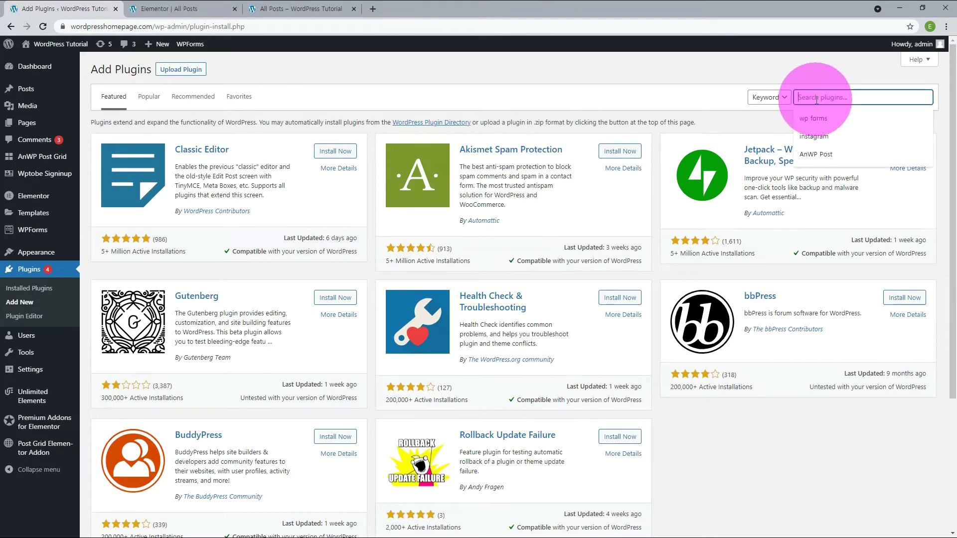
# Search the plugin directory for Void Elementor Post Grid, then install and activate the Void Elementor Post Grid Addon for Elementor Page builder
pyautogui.write('Void Elementor Post Grid')
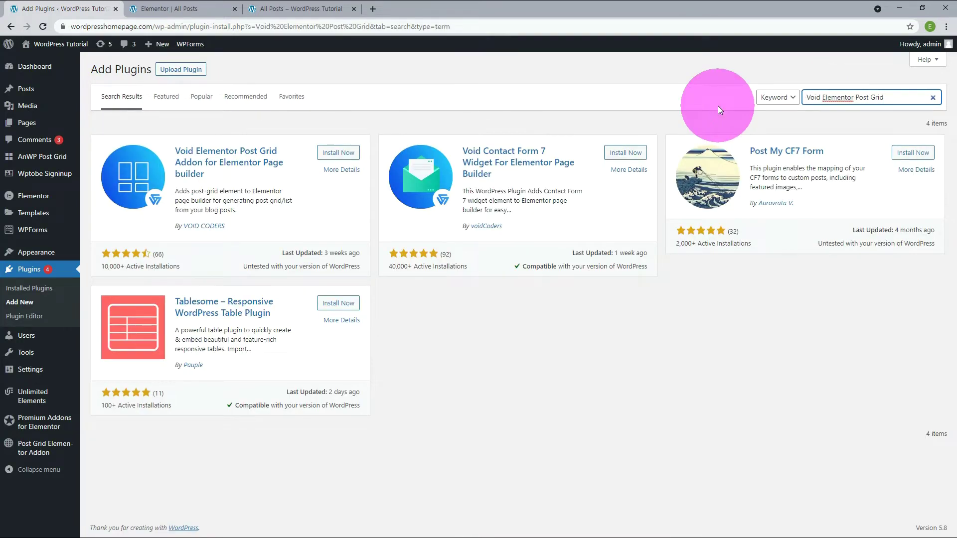
pyautogui.click(339, 154)
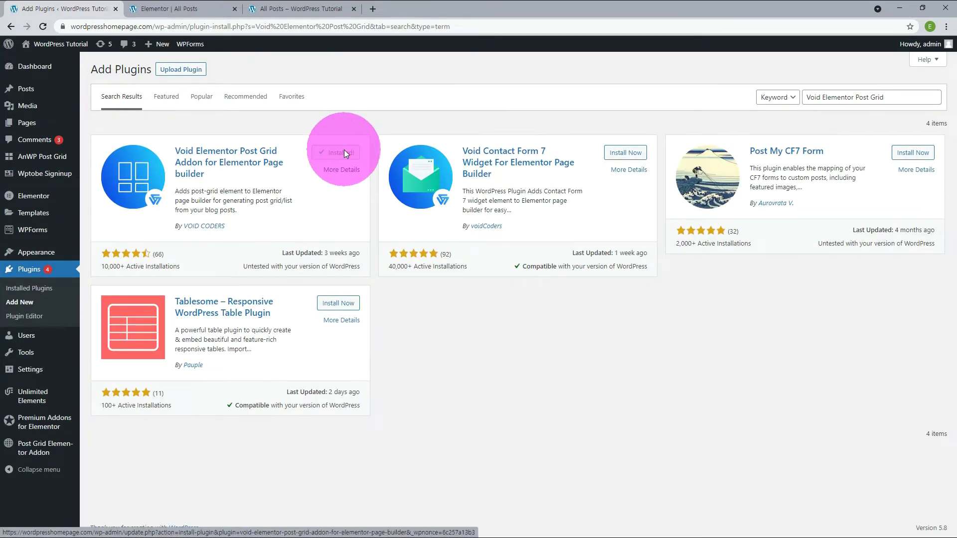
pyautogui.click(346, 154)
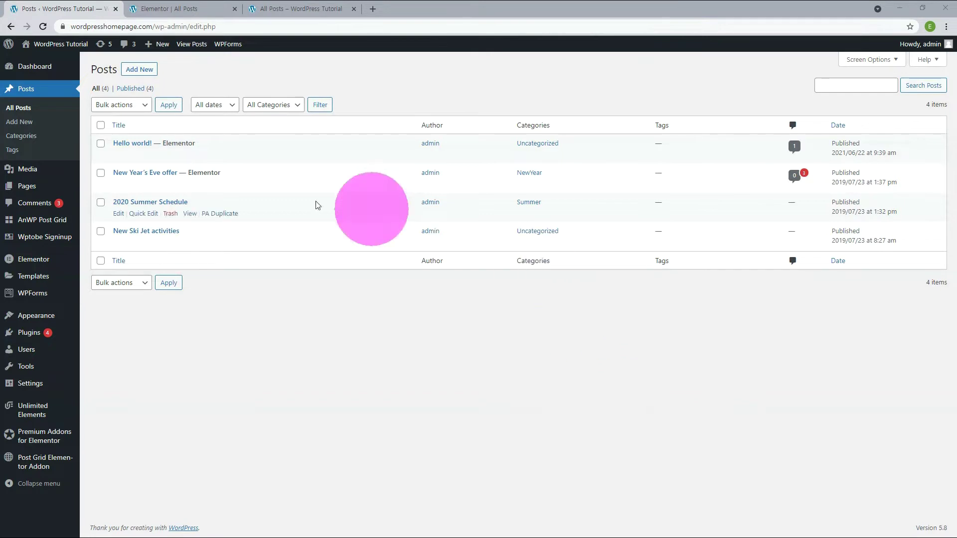
# Move the Hello world! post to the trash and duplicate the remaining posts with PA Duplicate
pyautogui.click(170, 155)
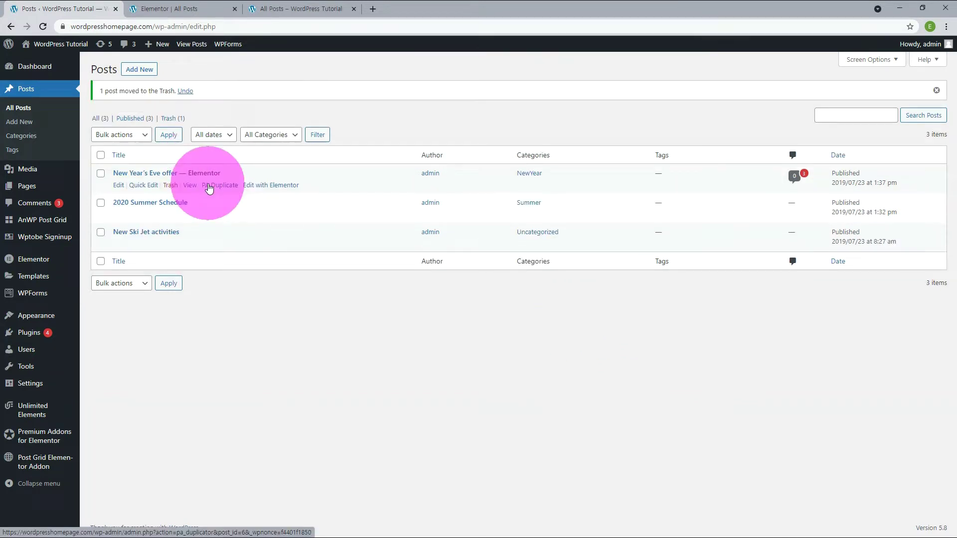
pyautogui.click(209, 185)
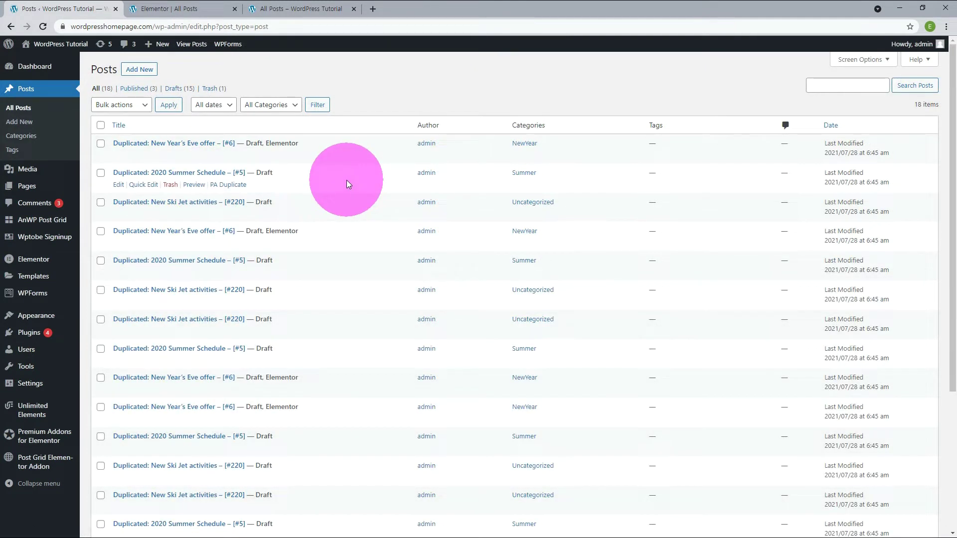
# Rename the Uncategorized post category to News with a quick edit in the category list
pyautogui.click(20, 135)
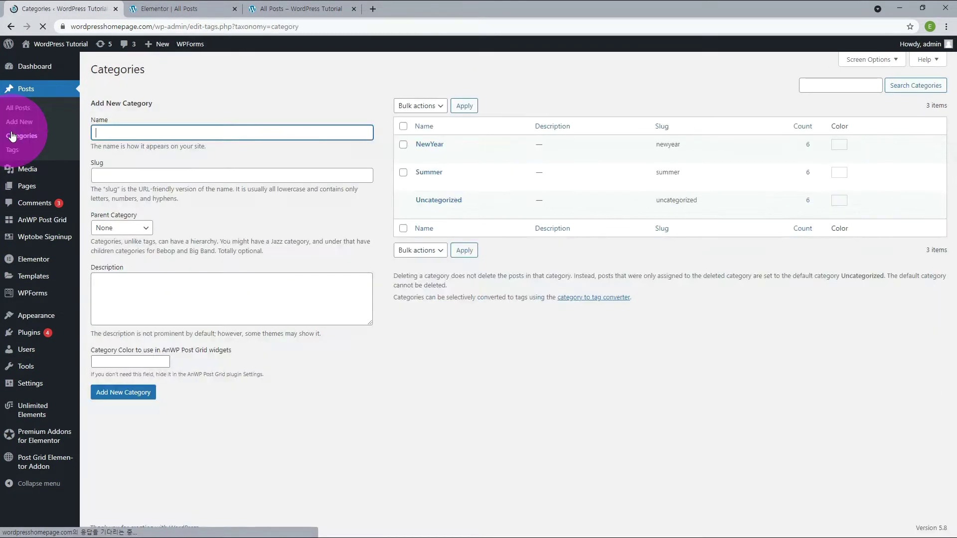
pyautogui.click(441, 201)
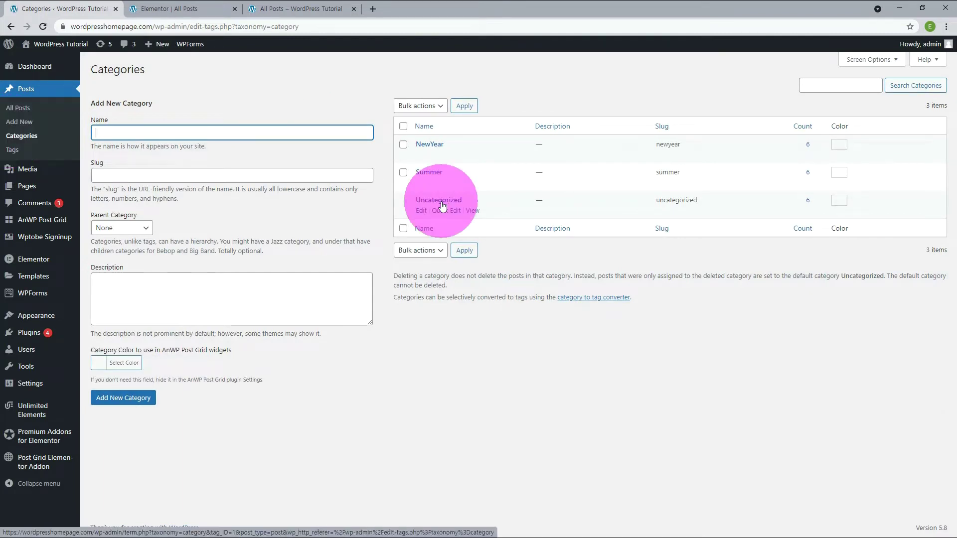
pyautogui.click(435, 210)
pyautogui.click(910, 251)
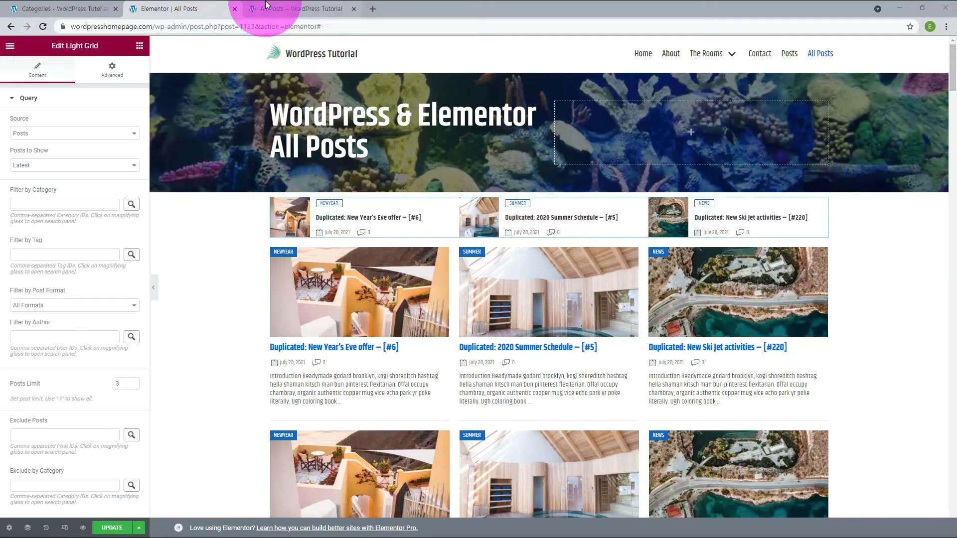
# Back in the Elementor editor, move the Hero Block section above the Light Grid section and delete the header section
pyautogui.click(227, 8)
pyautogui.click(207, 173)
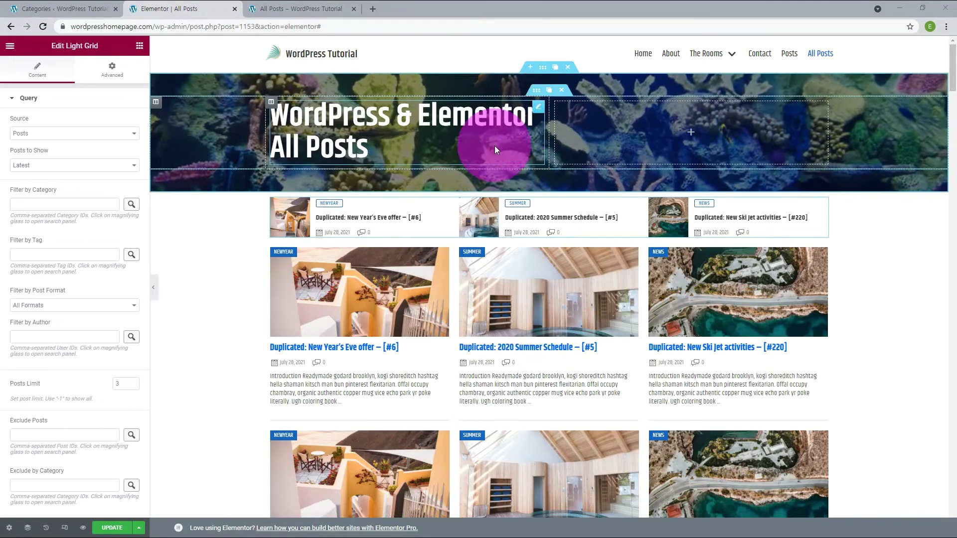
pyautogui.scroll(-2, 570, 69)
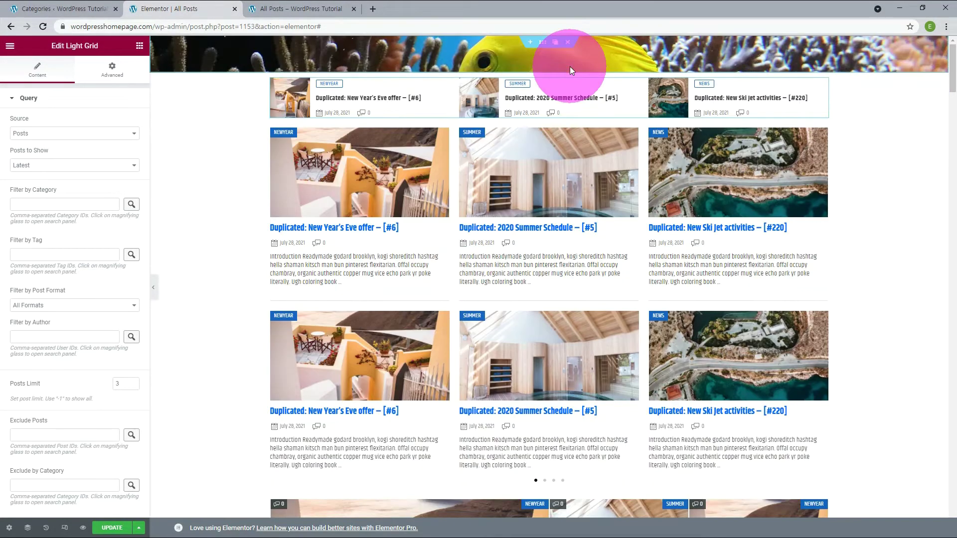
pyautogui.scroll(-4, 649, 348)
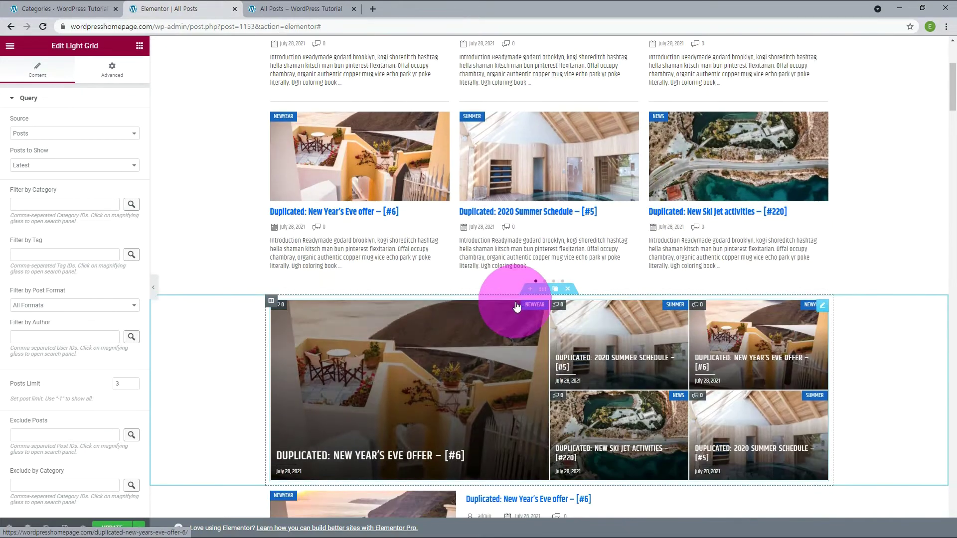
pyautogui.moveTo(542, 290); pyautogui.dragTo(558, 63)
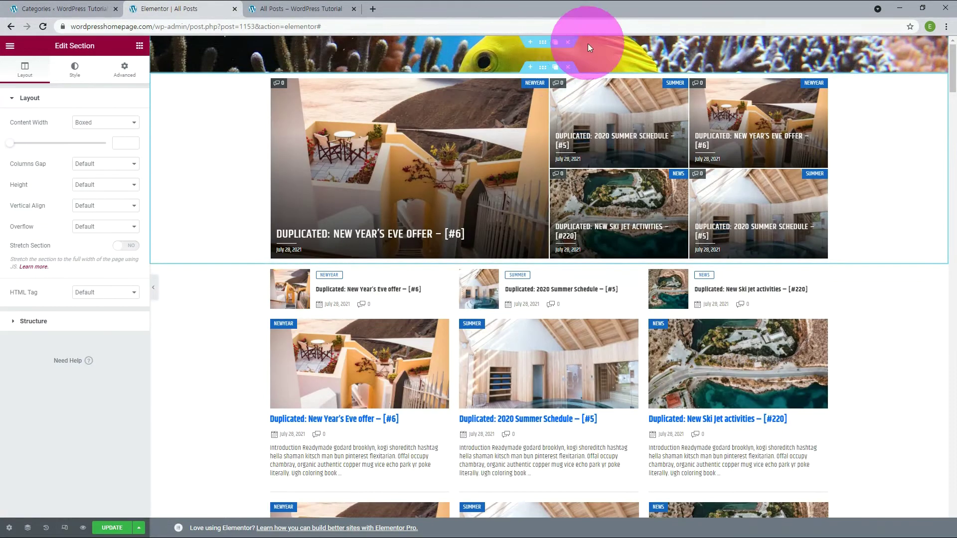
pyautogui.click(569, 41)
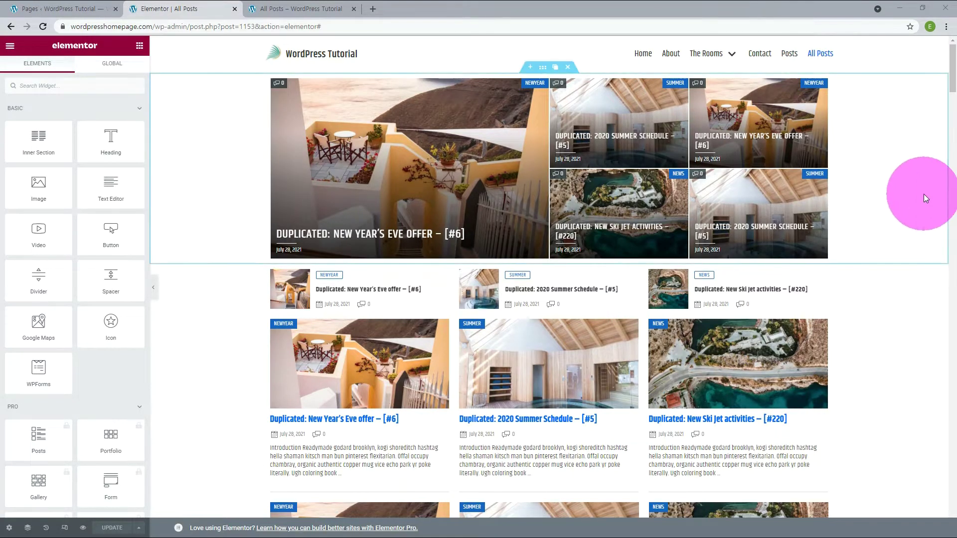
# Give the Hero Block's section a solid border with unlinked widths and a width of 1 on the top side only
pyautogui.click(543, 69)
pyautogui.click(75, 74)
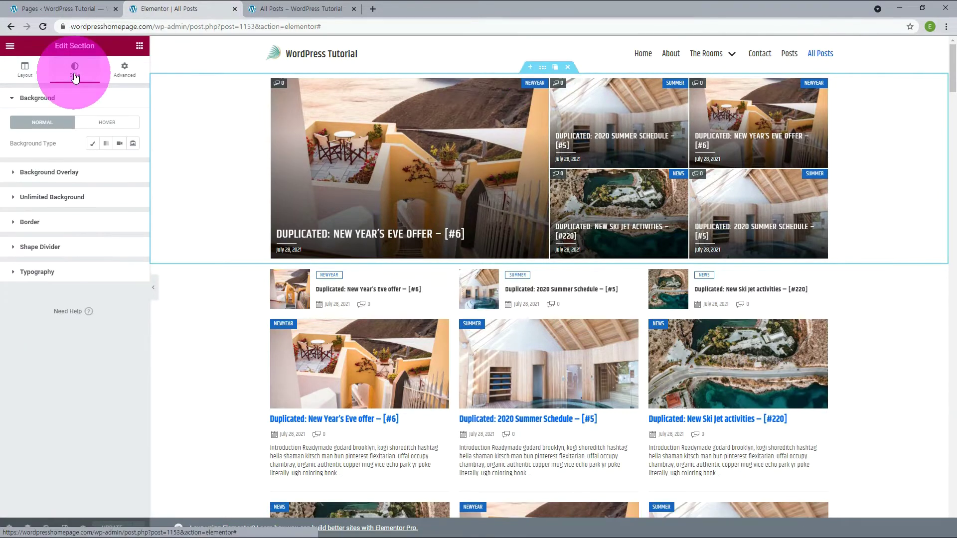
pyautogui.click(34, 223)
pyautogui.click(82, 220)
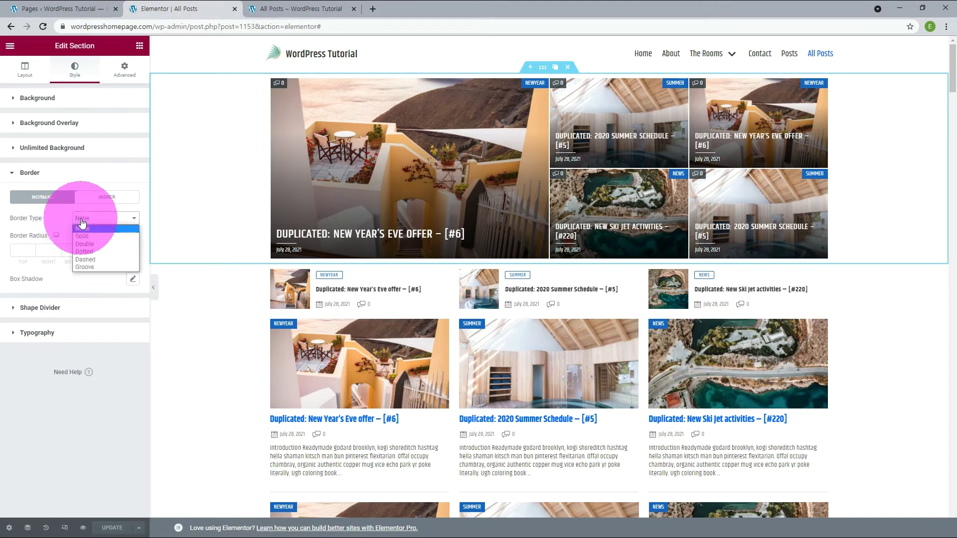
pyautogui.click(81, 235)
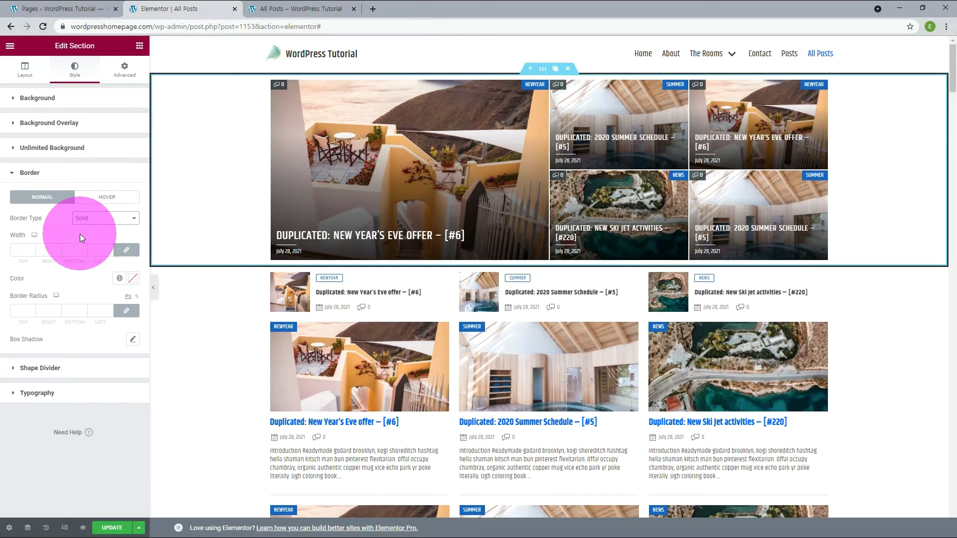
pyautogui.click(123, 251)
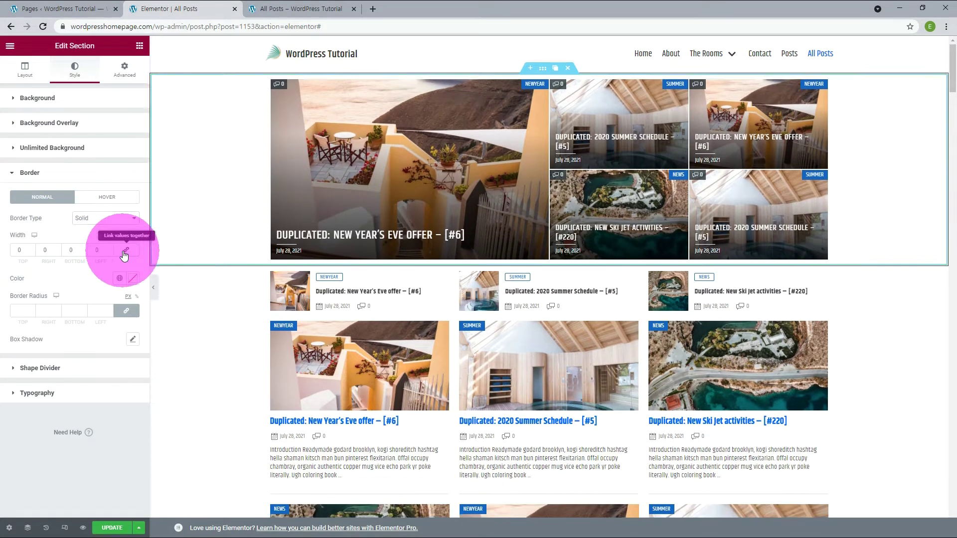
pyautogui.click(15, 250)
pyautogui.write('1')
# Set the section's border color to #dddddd and check the border on the reloaded live All Posts page
pyautogui.click(132, 278)
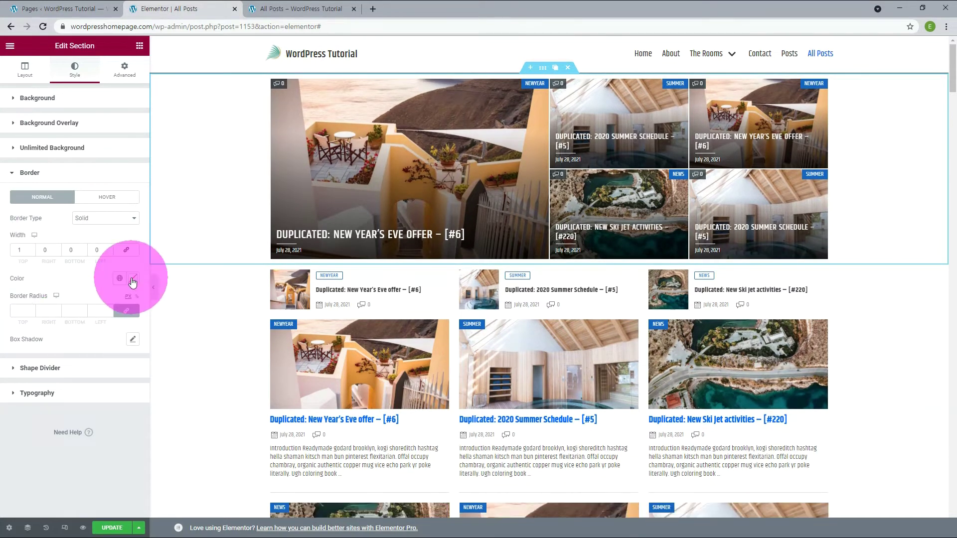
pyautogui.doubleClick(37, 430)
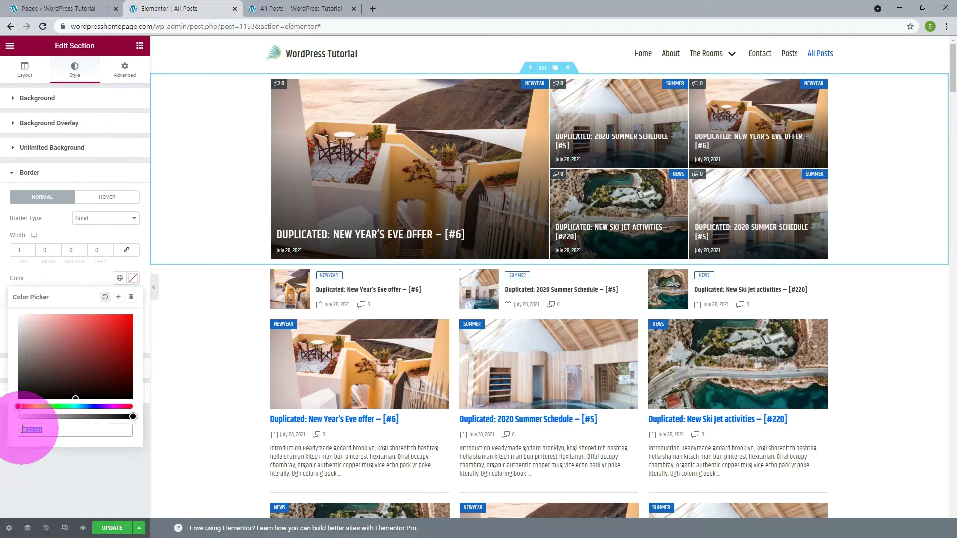
pyautogui.write('dddddd')
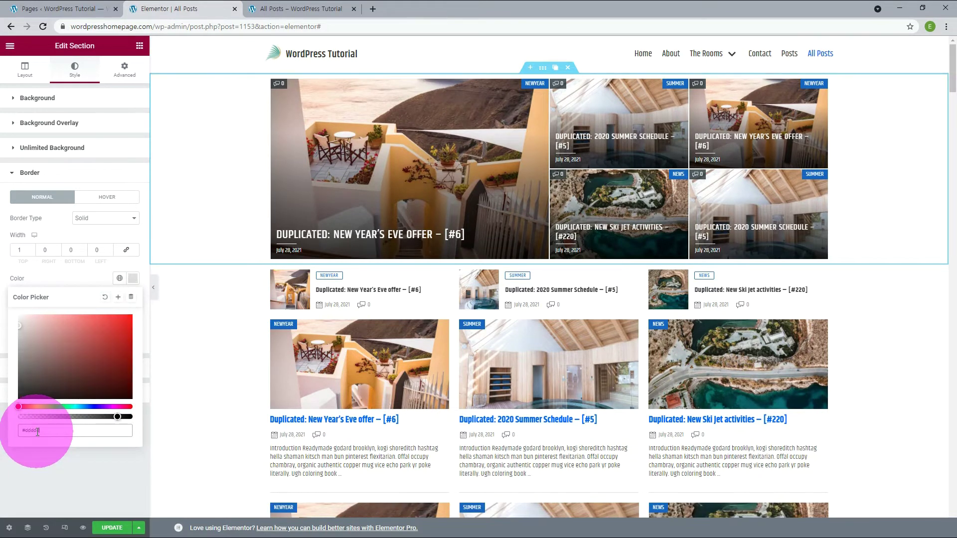
pyautogui.click(285, 12)
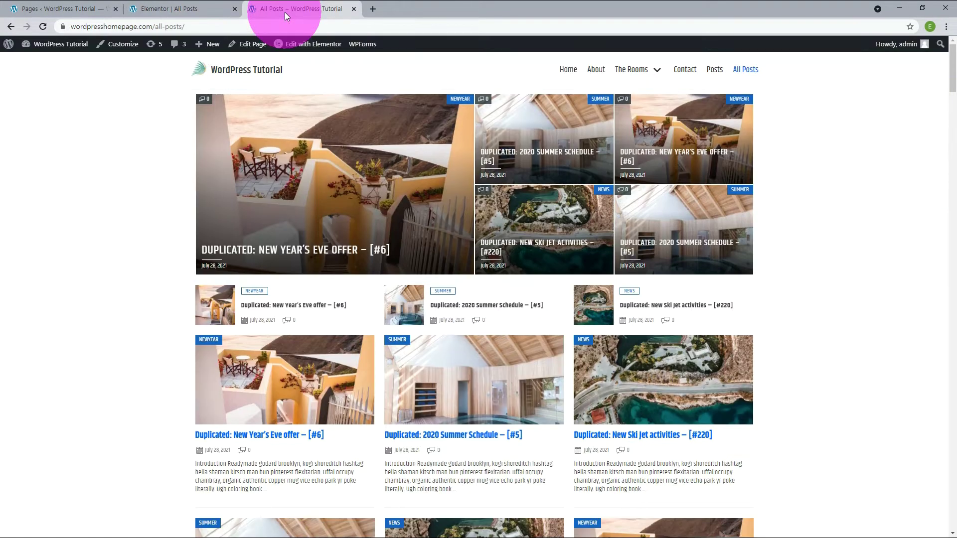
pyautogui.press('F5')
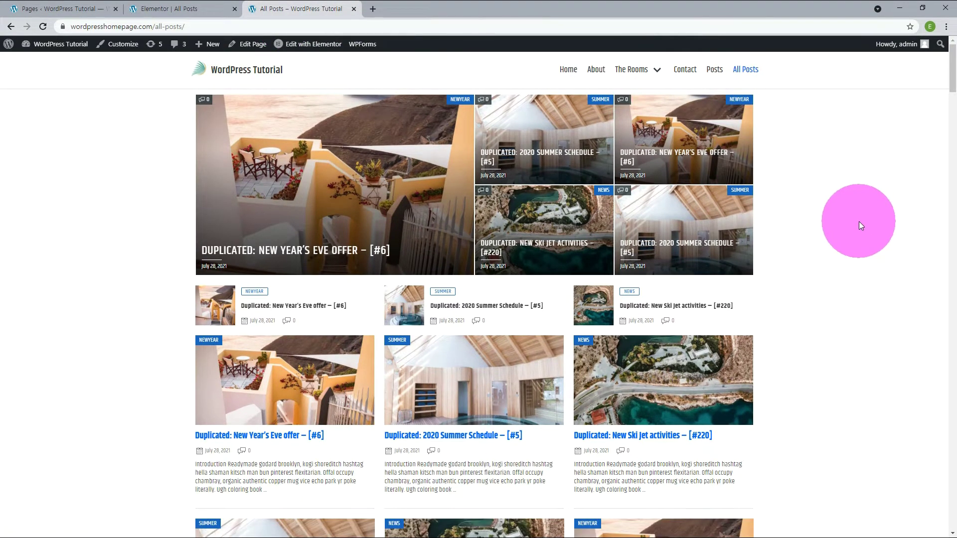
# Back in the Elementor editor, unlink the section's margin and padding values and increase only its top padding
pyautogui.click(162, 9)
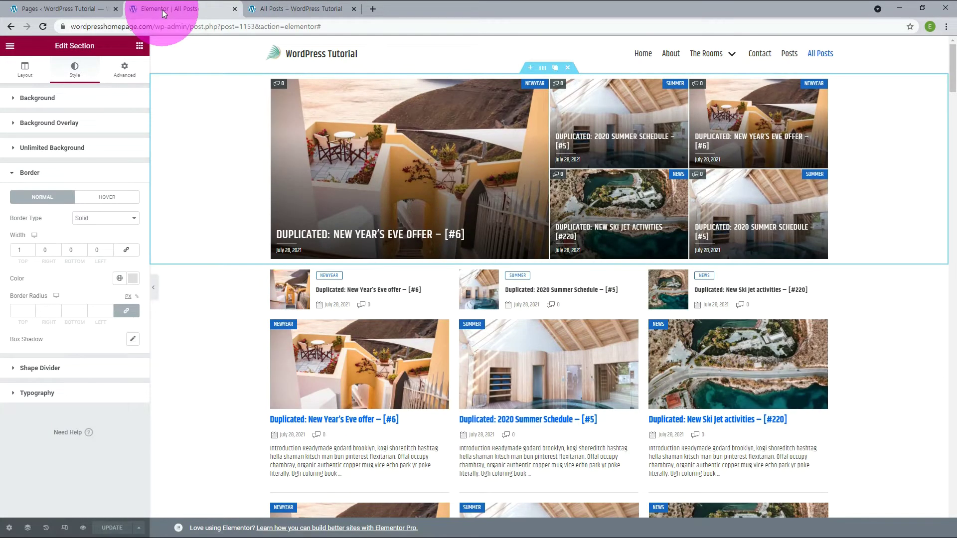
pyautogui.click(125, 75)
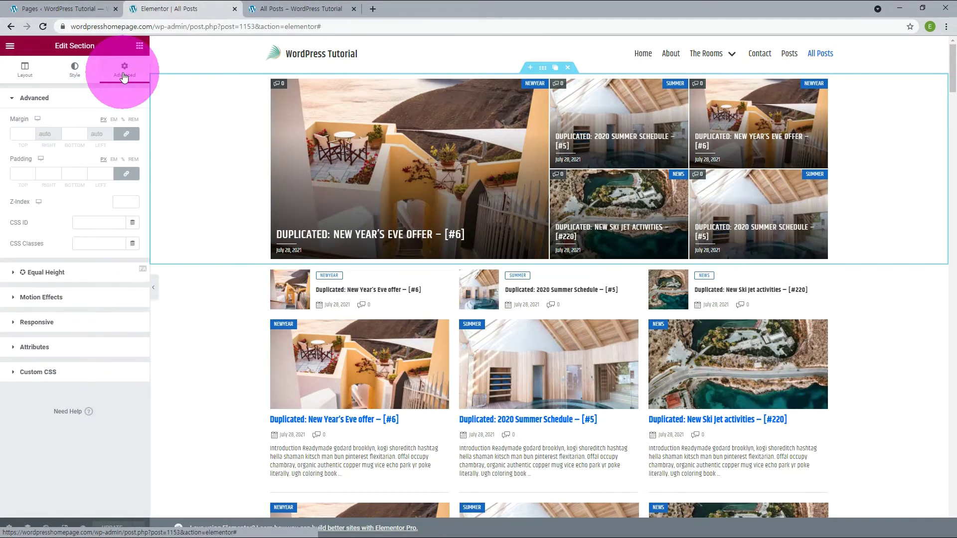
pyautogui.click(126, 134)
pyautogui.click(126, 173)
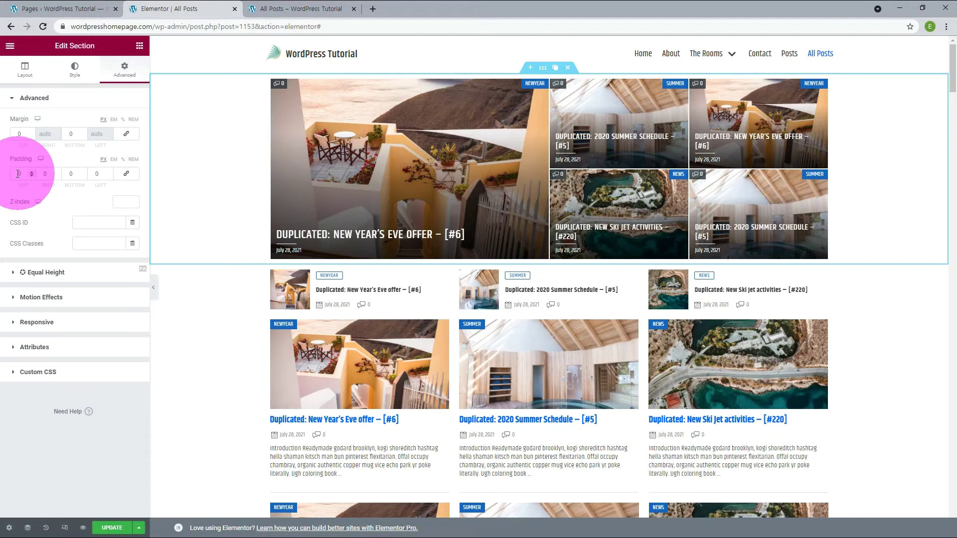
pyautogui.write('1')
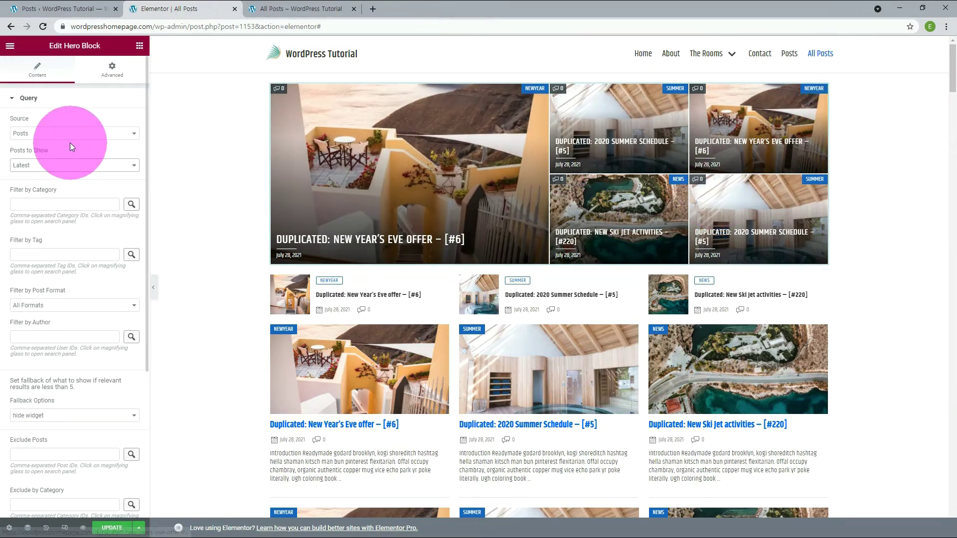
# Try Related as the Hero Block's query source and switch it back to Posts
pyautogui.click(75, 133)
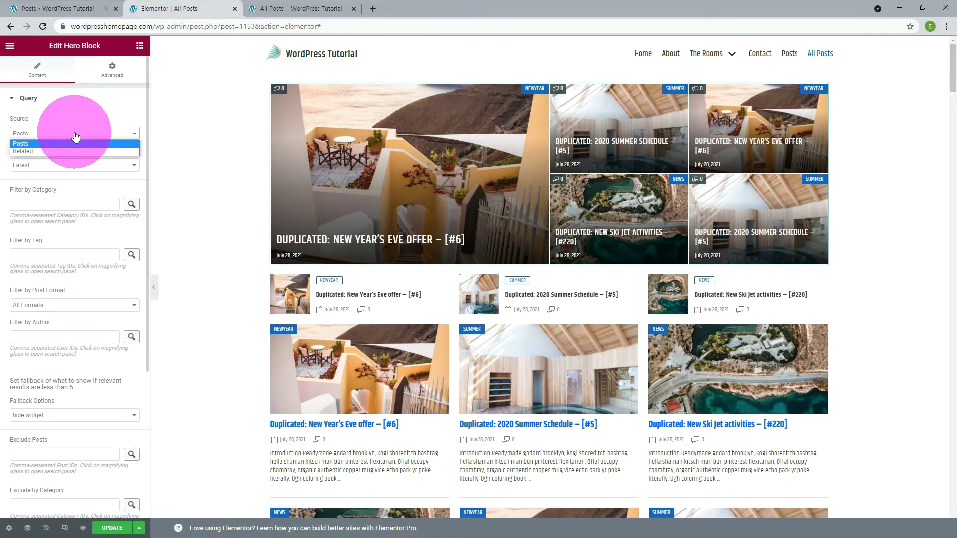
pyautogui.click(45, 151)
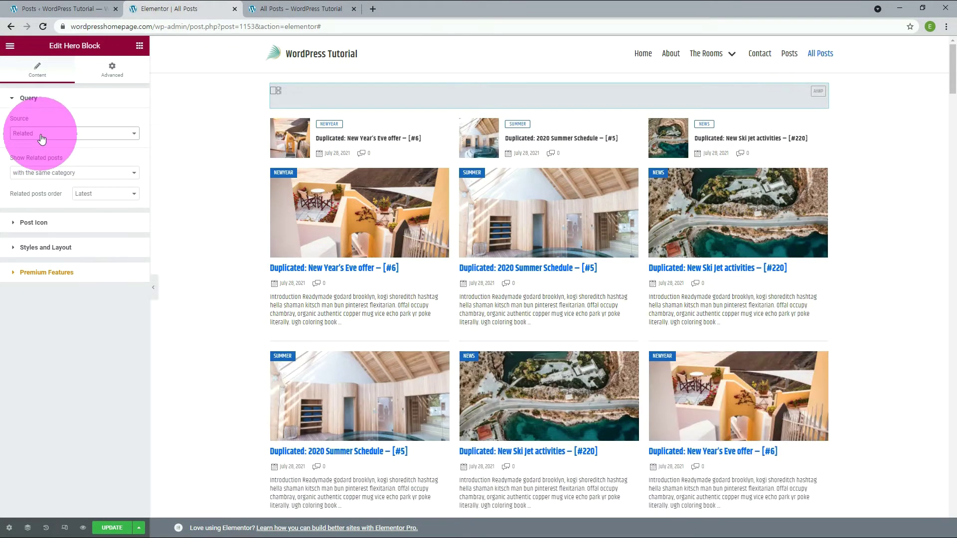
pyautogui.click(42, 138)
pyautogui.click(33, 142)
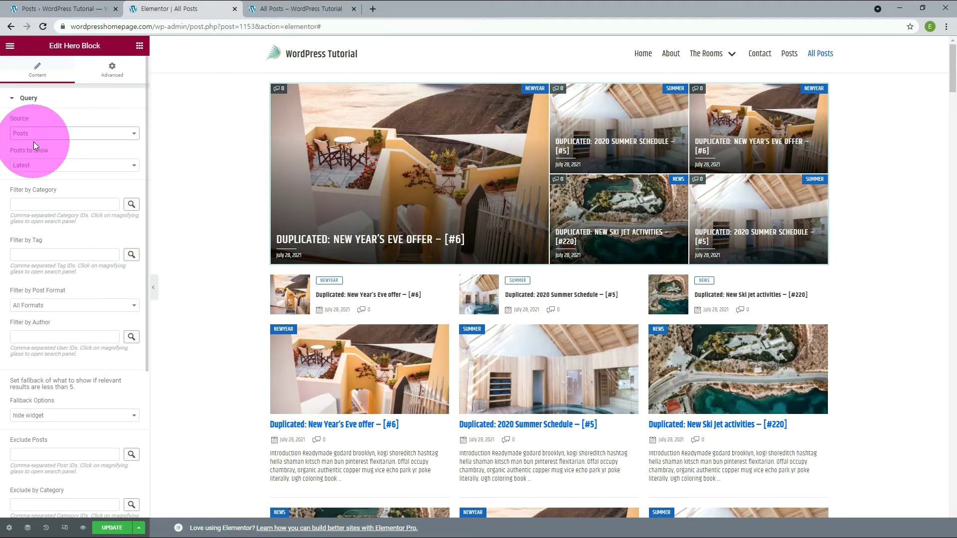
# Set the Hero Block's posts to Custom and enter 1202, the ID of the topmost duplicated New Year's Eve offer post, as a selected post
pyautogui.click(36, 166)
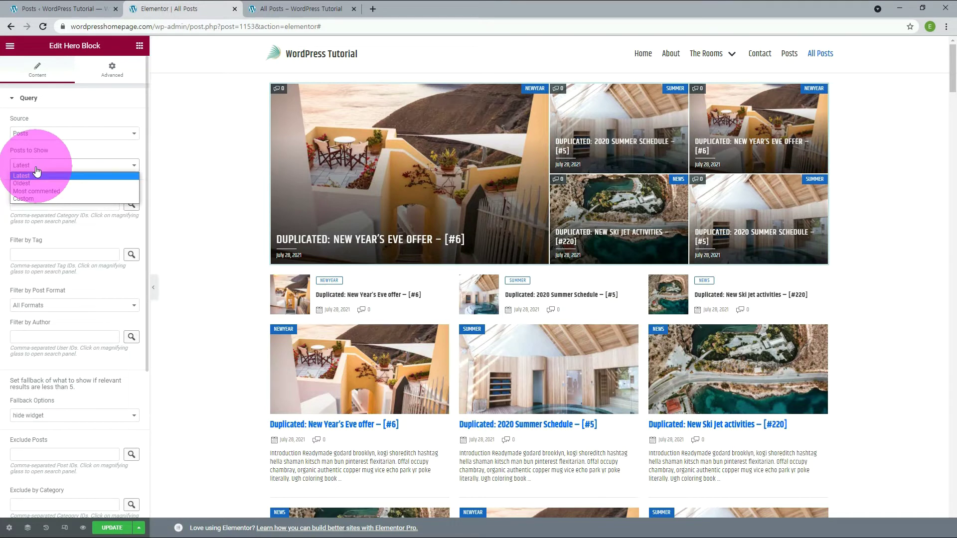
pyautogui.click(34, 198)
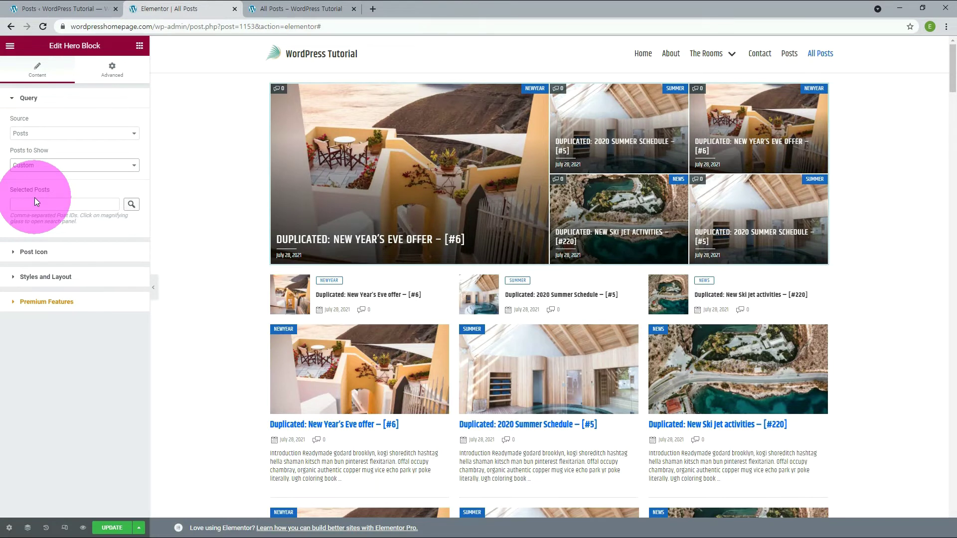
pyautogui.click(64, 10)
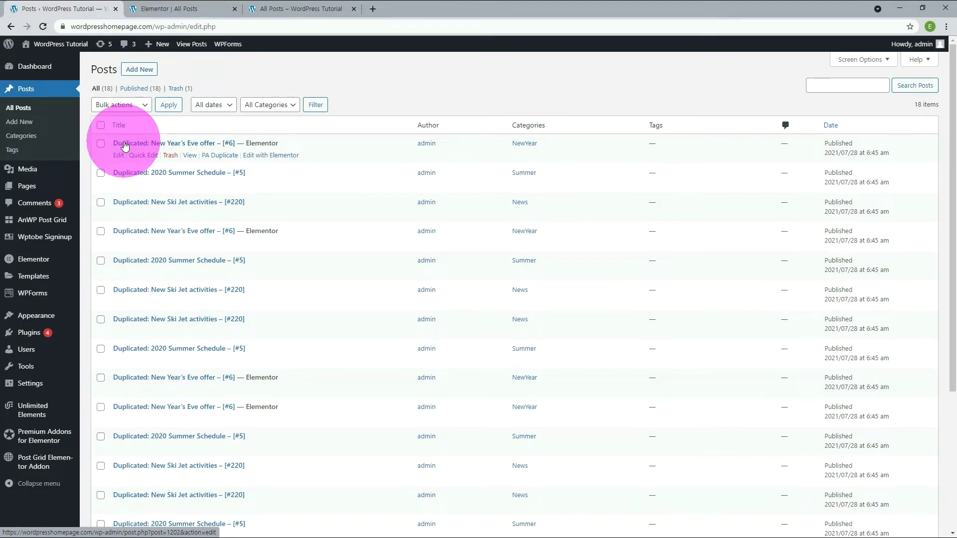
pyautogui.click(118, 156)
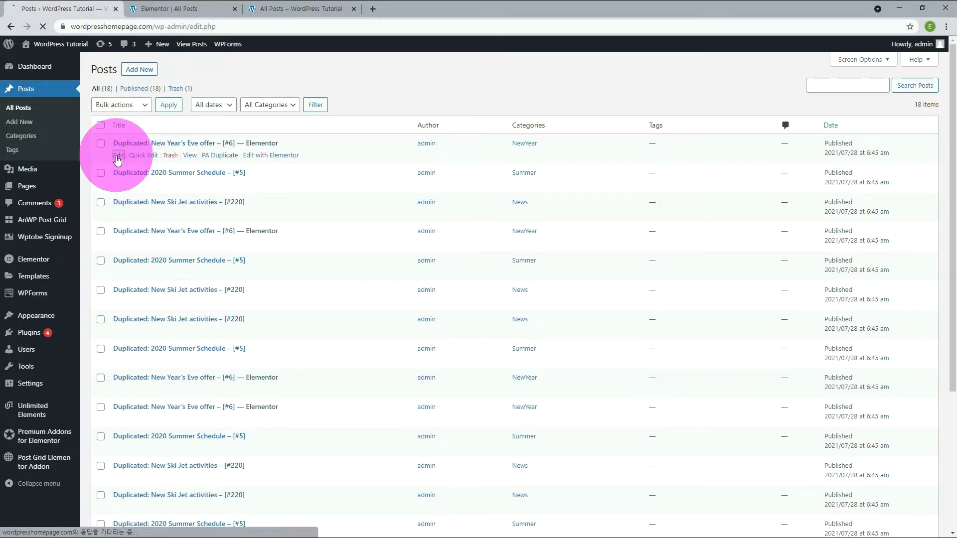
pyautogui.doubleClick(249, 28)
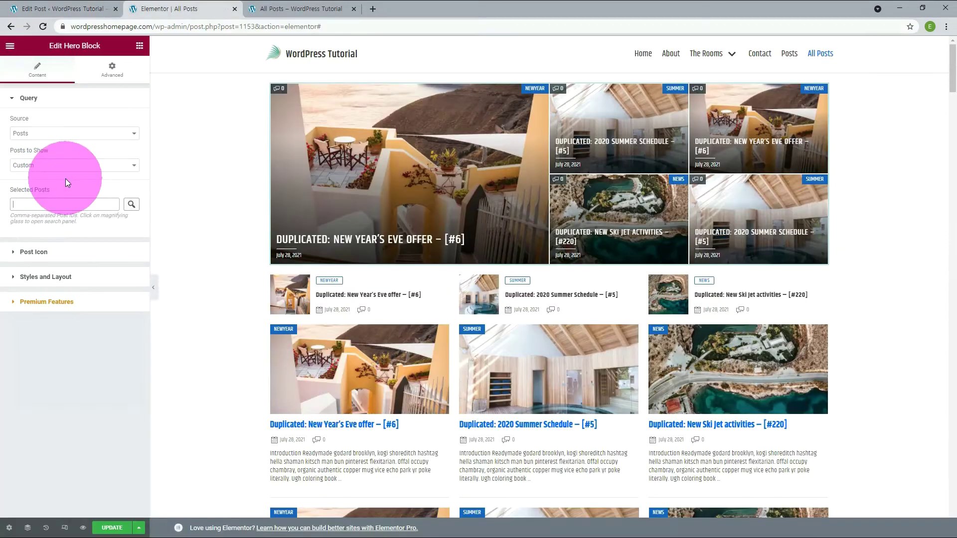
pyautogui.write('1202')
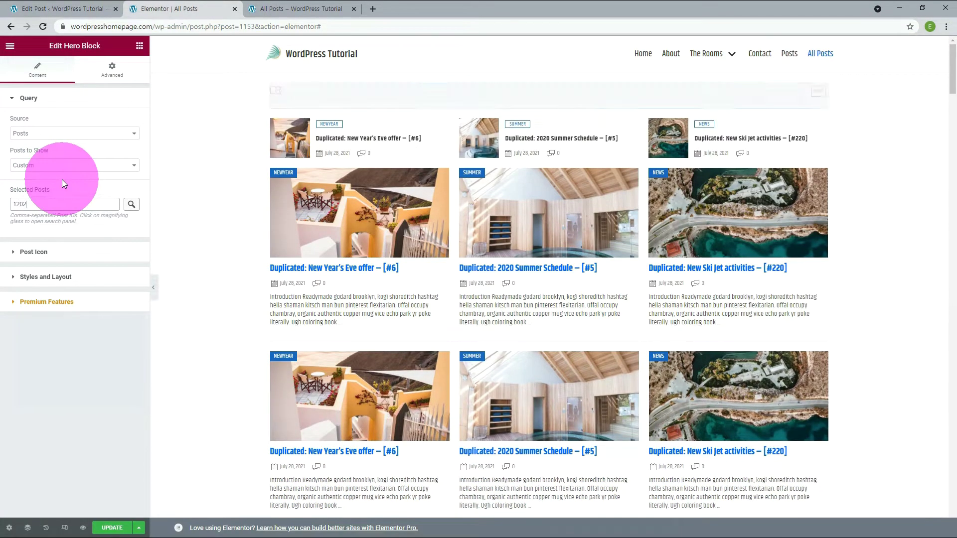
# Append the post IDs 1195, 1196, 1194 and 1193 to the Hero Block's selected posts, separated by commas
pyautogui.click(42, 204)
pyautogui.write(',1195')
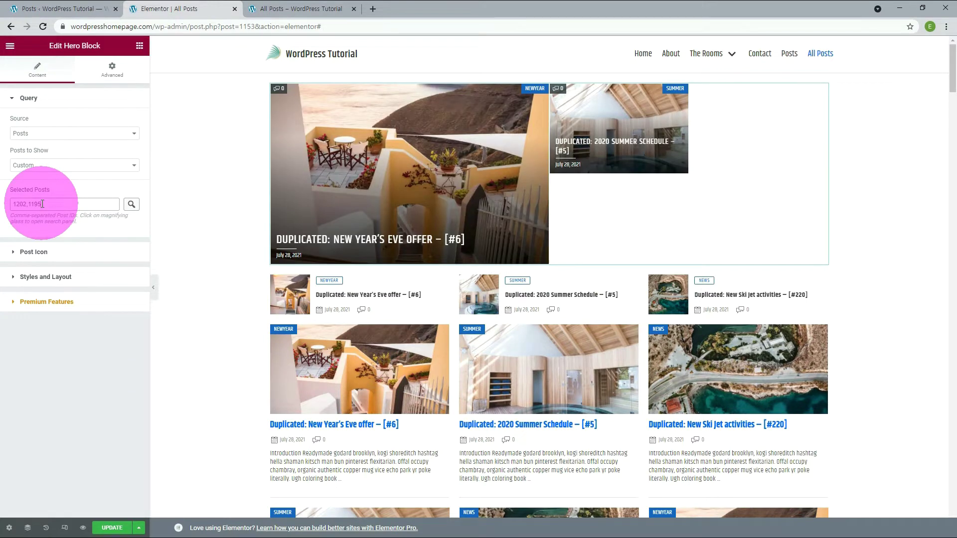
pyautogui.write(',119')
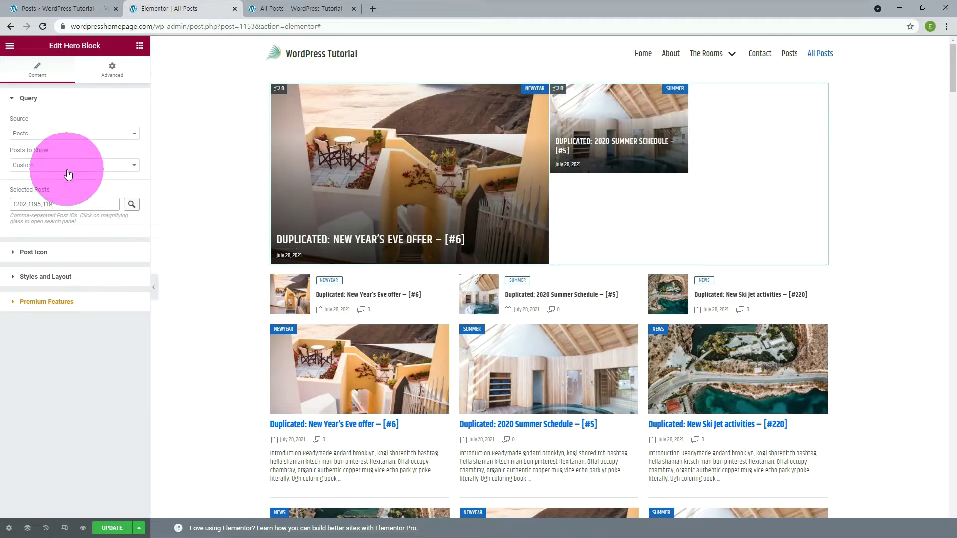
pyautogui.write('6,11')
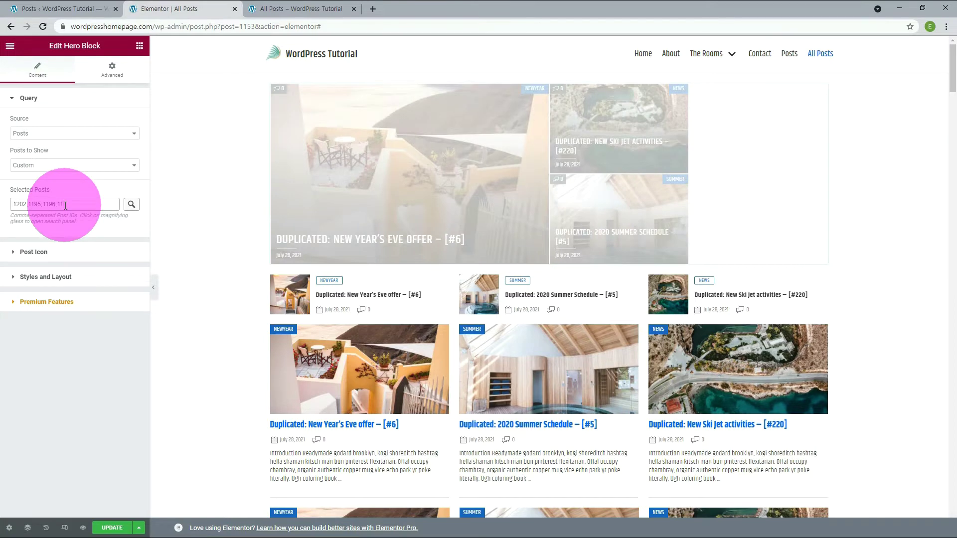
pyautogui.write('94,119')
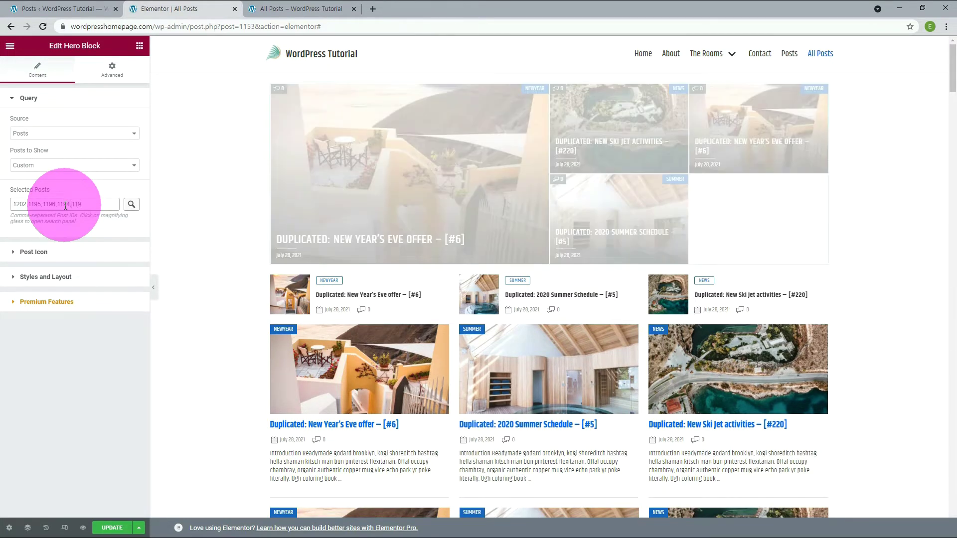
pyautogui.write('3')
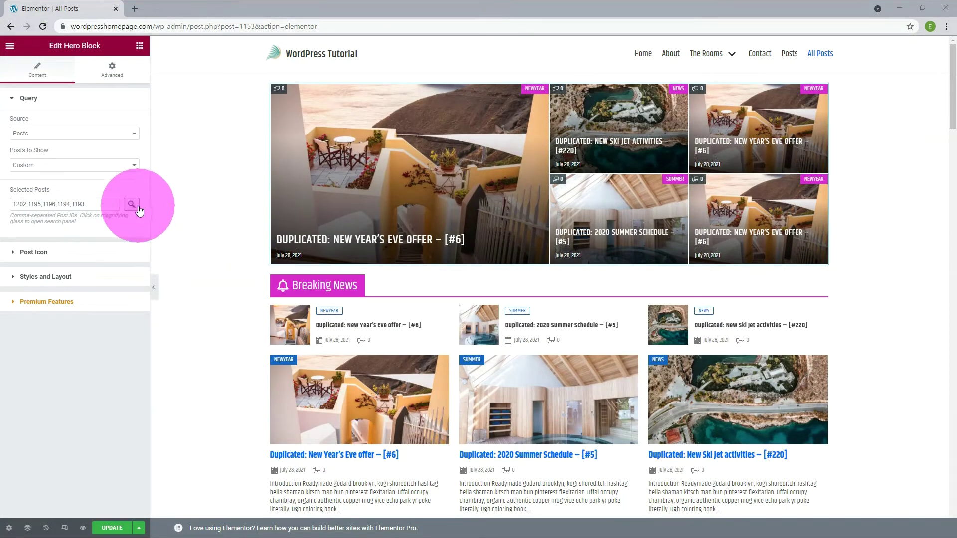
# Through the post selector, add the 2020 Summer Schedule post (ID 1198) and the New Year's Eve offer post (ID 1199), and insert the selection
pyautogui.click(131, 204)
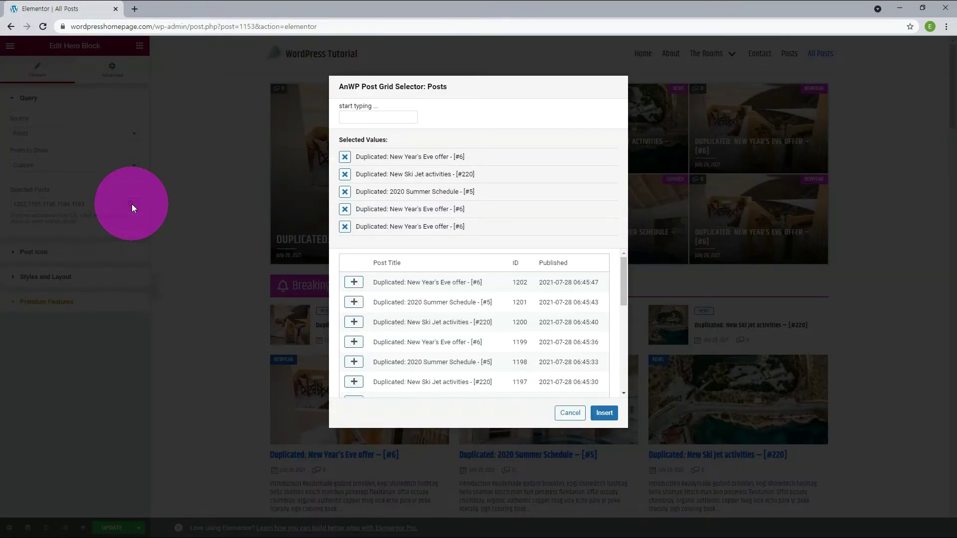
pyautogui.click(388, 193)
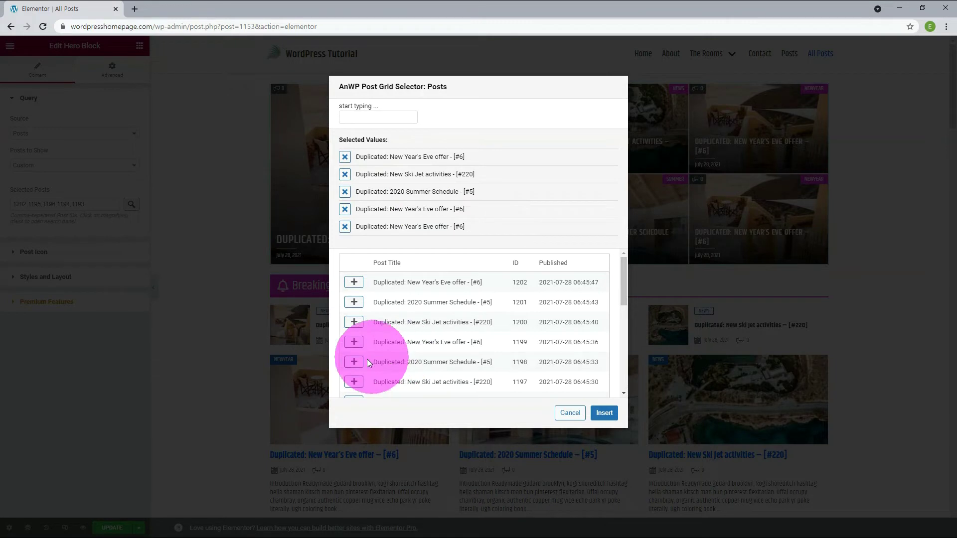
pyautogui.click(354, 362)
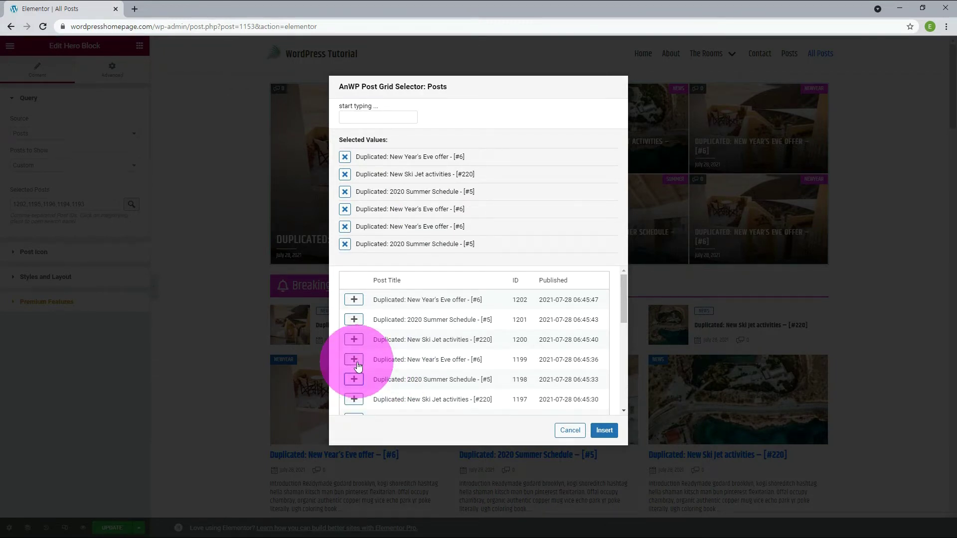
pyautogui.click(354, 362)
pyautogui.scroll(-3, 512, 410)
pyautogui.click(597, 447)
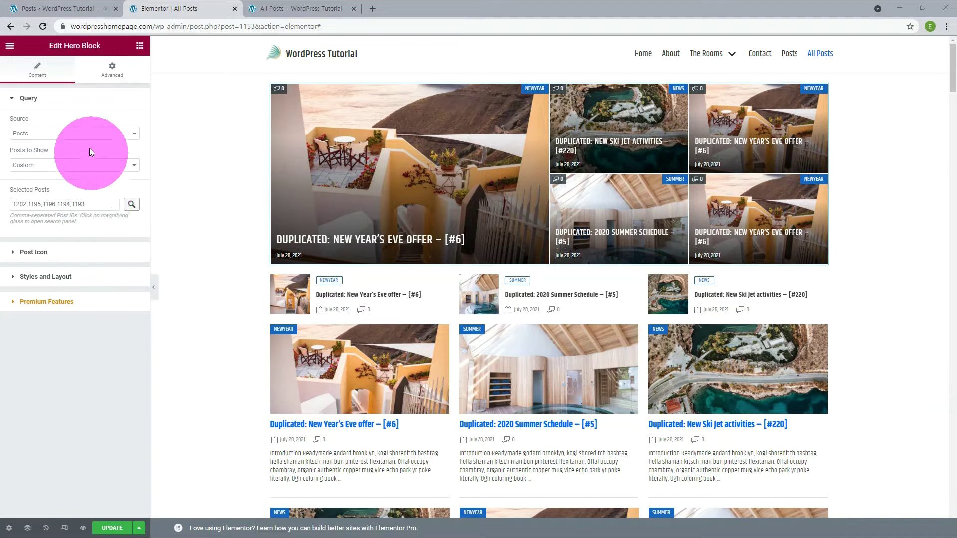
# Set the Hero Block's posts to show to Latest and filter them by the Summer category
pyautogui.click(82, 166)
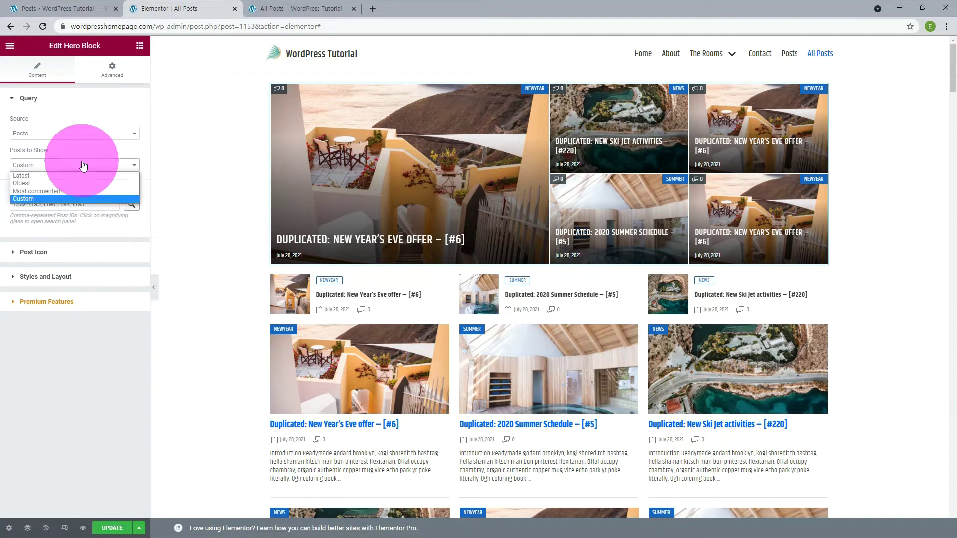
pyautogui.click(52, 177)
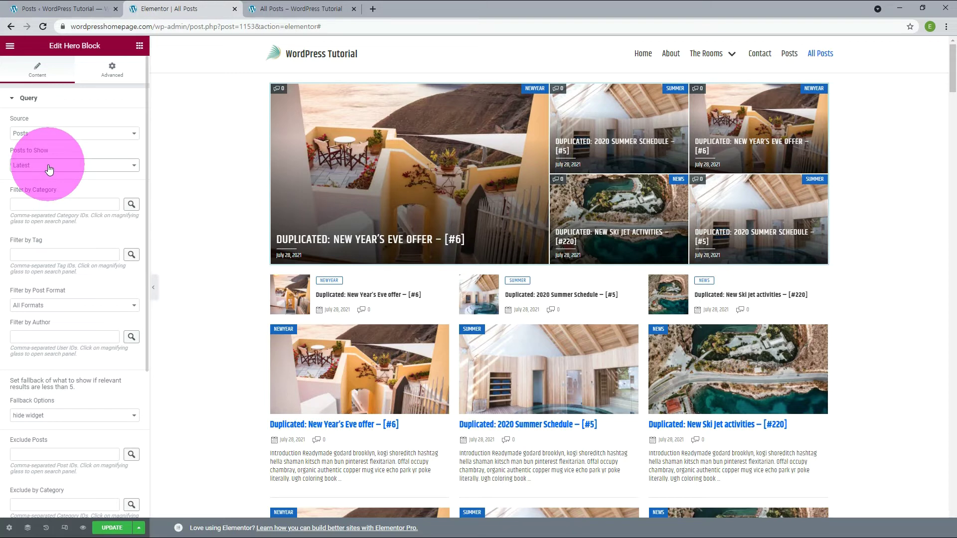
pyautogui.click(132, 204)
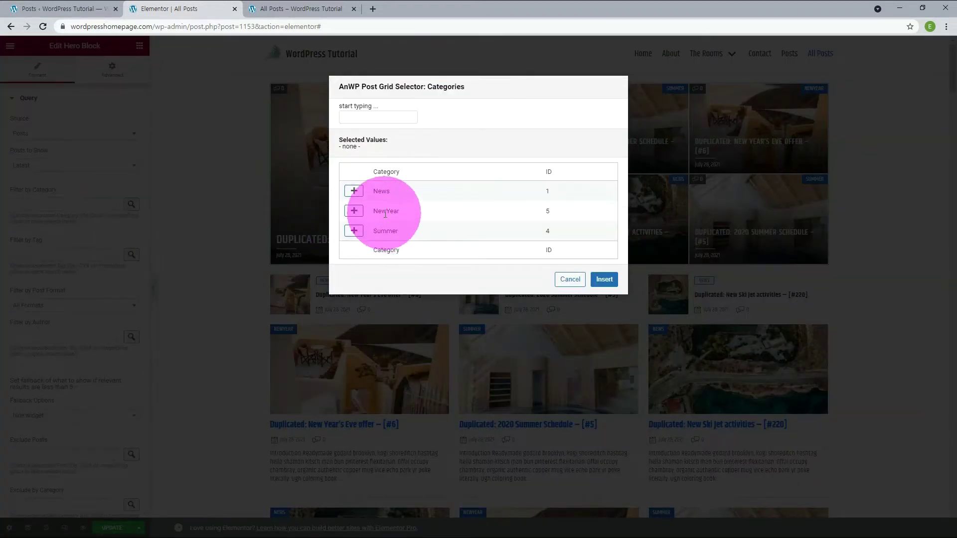
pyautogui.click(355, 231)
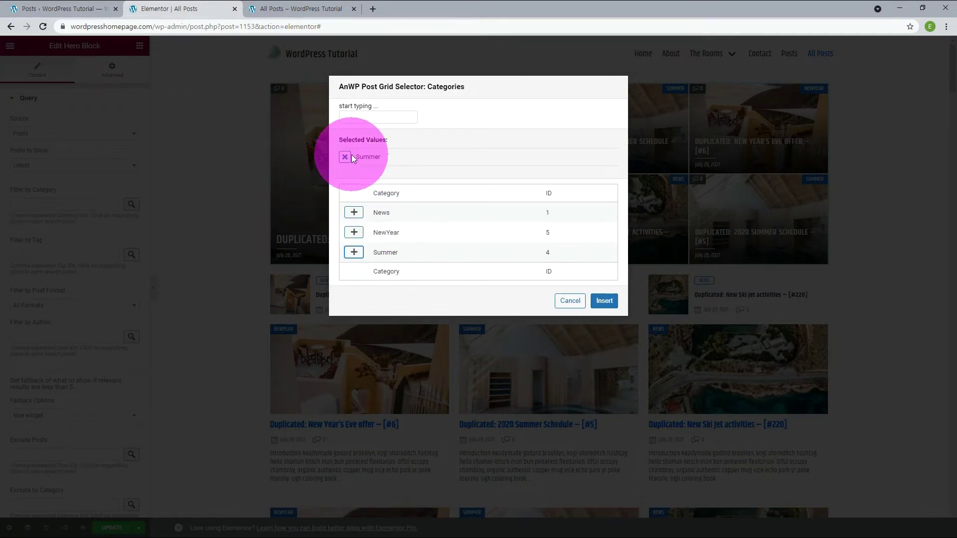
pyautogui.click(604, 300)
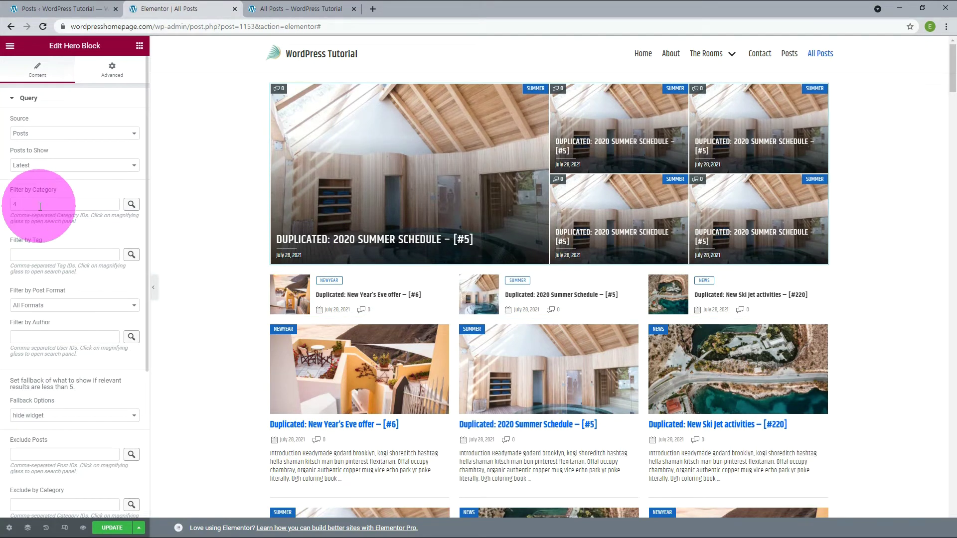
# Replace Summer with the NewYear category in the Hero Block's category filter
pyautogui.click(131, 203)
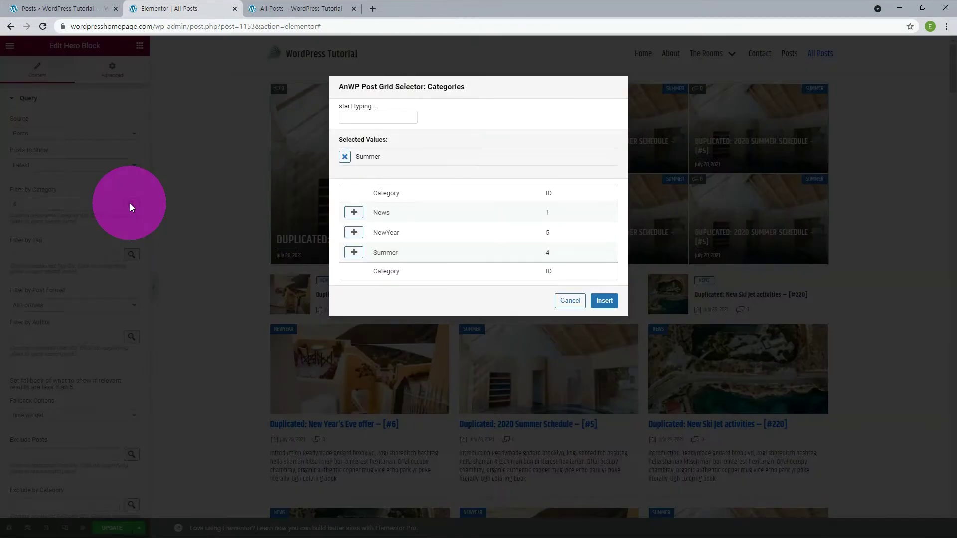
pyautogui.click(345, 157)
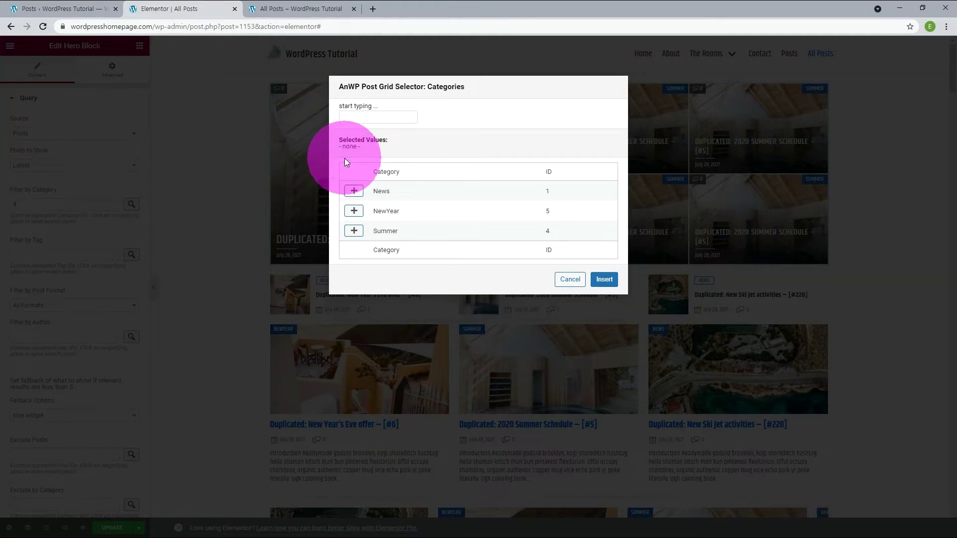
pyautogui.click(354, 211)
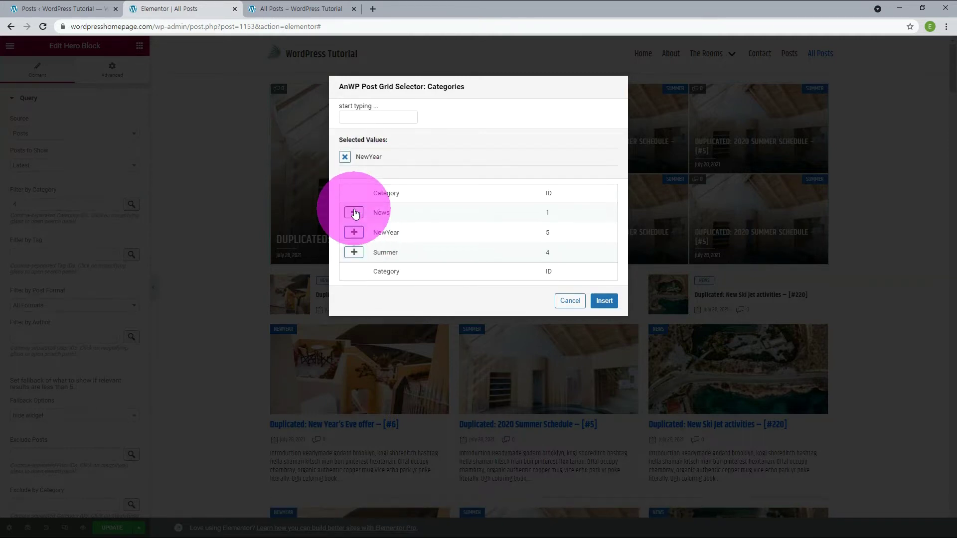
pyautogui.click(603, 300)
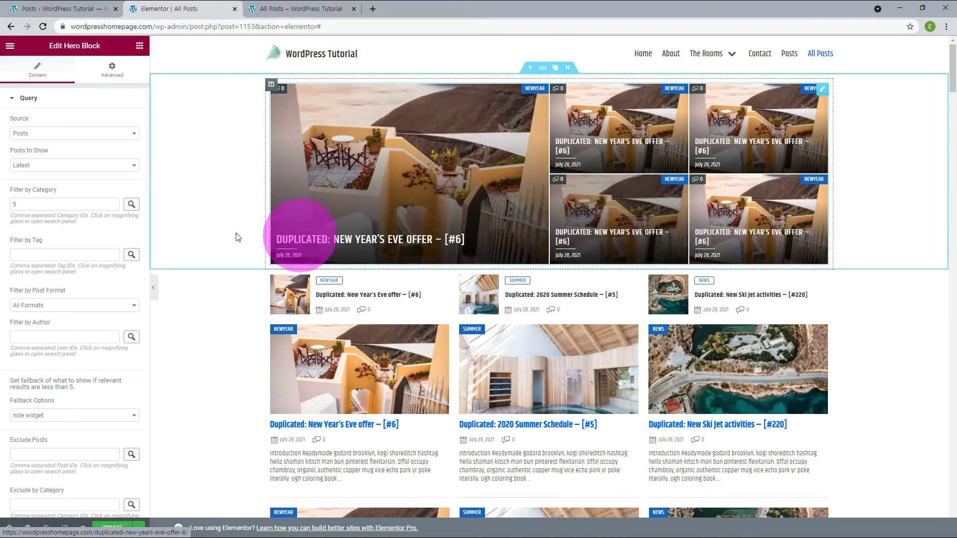
# In the WordPress admin, check the existing tags and quick-edit the five topmost posts with the tags 2020, 2021, 2019, 2018 and 2017 respectively
pyautogui.click(64, 9)
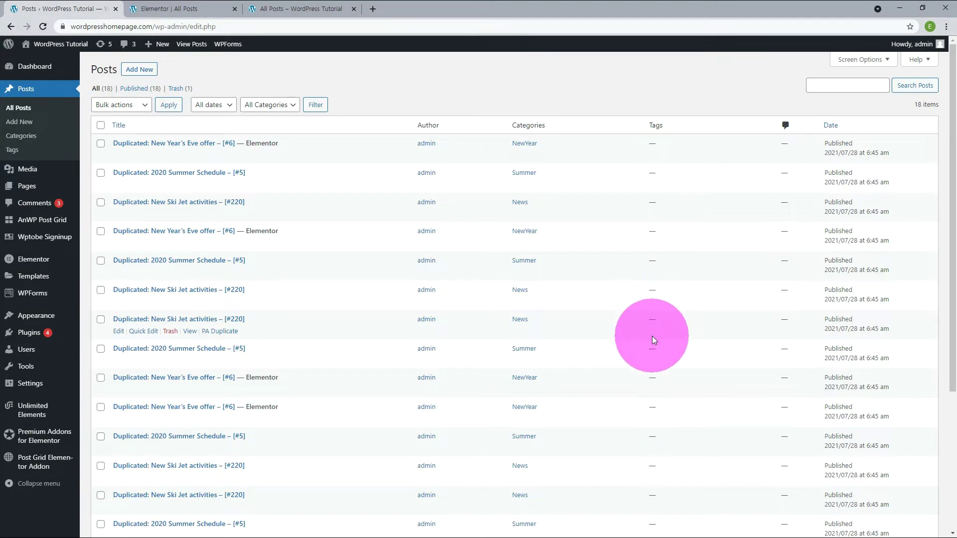
pyautogui.click(10, 150)
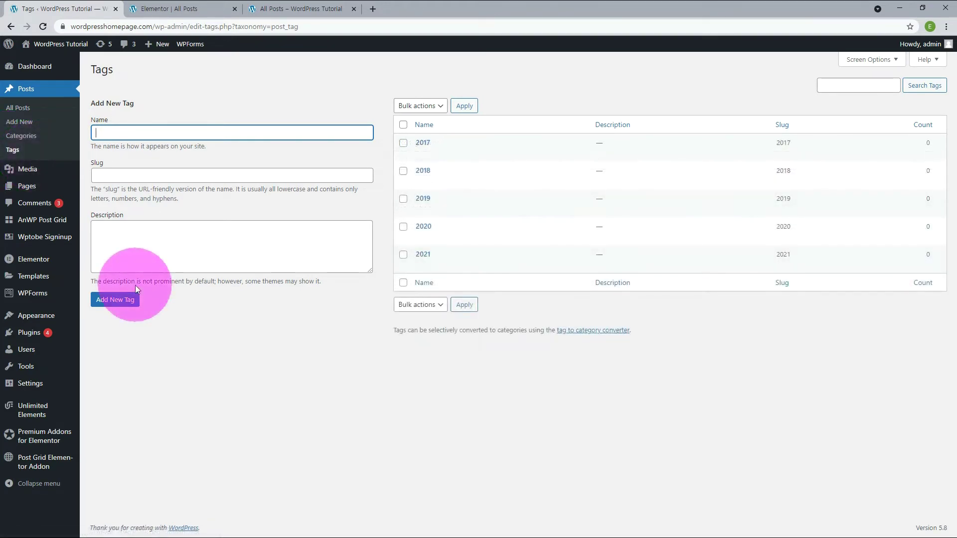
pyautogui.click(17, 108)
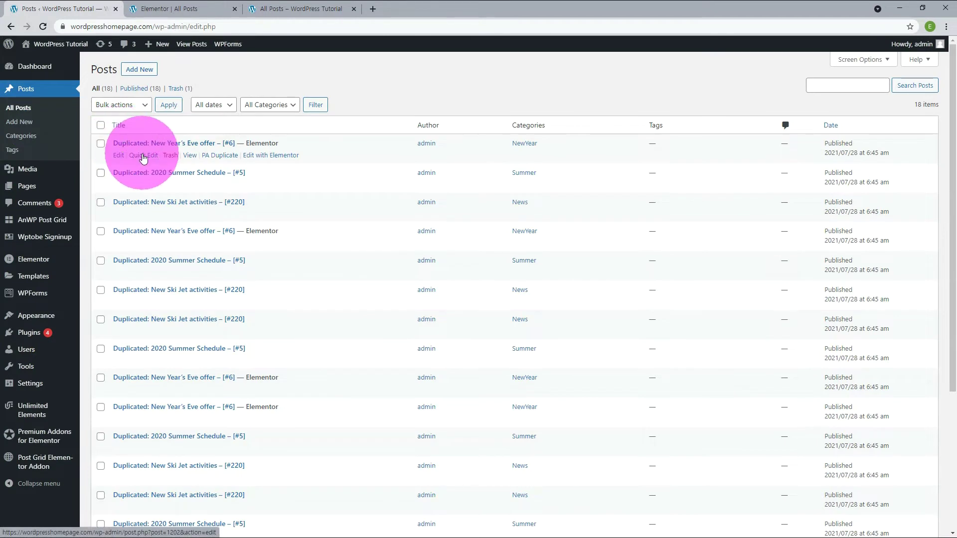
pyautogui.click(143, 156)
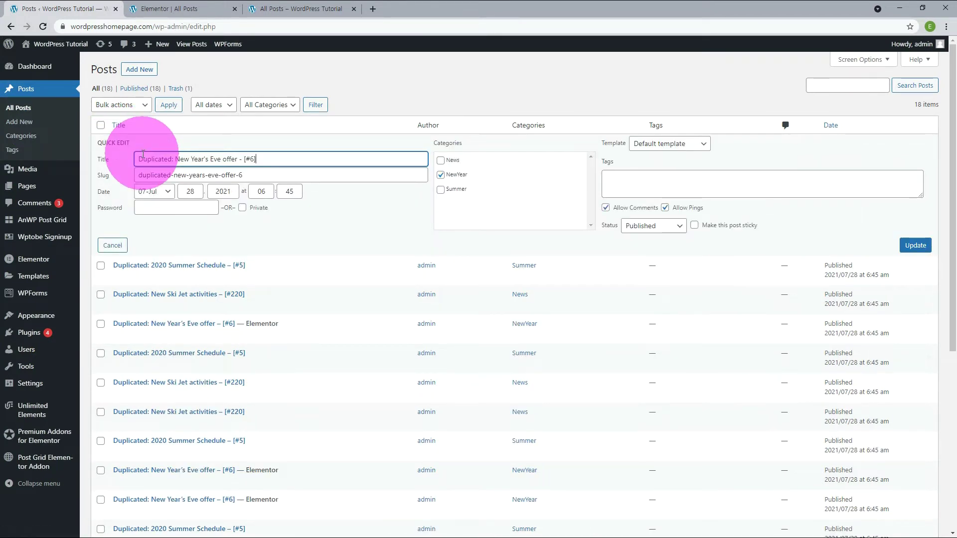
pyautogui.click(646, 183)
pyautogui.click(914, 245)
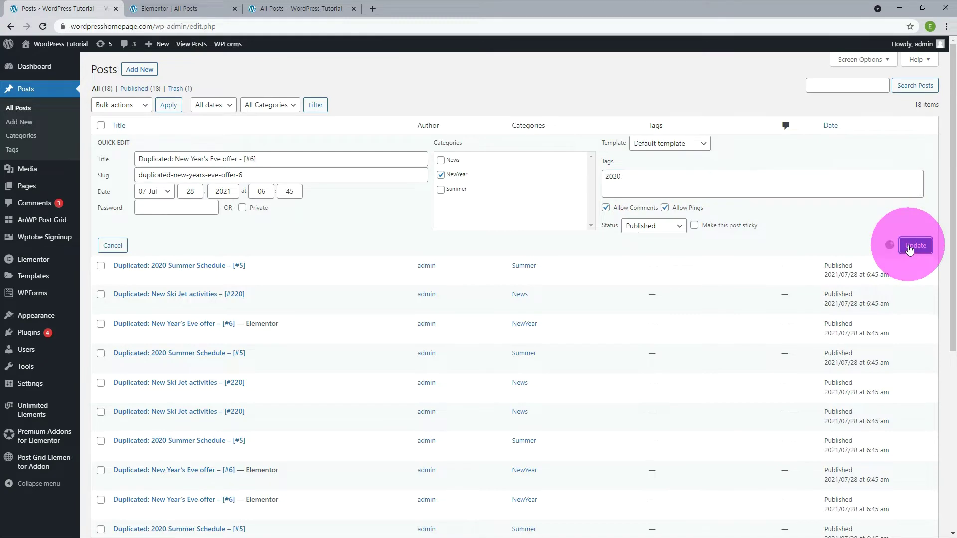
pyautogui.click(923, 355)
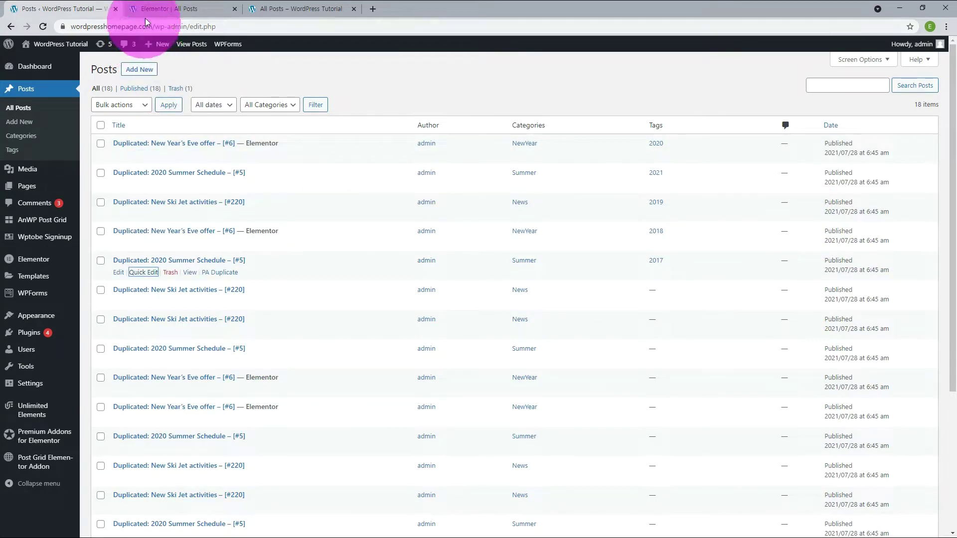
# Back in the Elementor editor, try filtering the Hero Block by the 2021 tag and clear the tag filter
pyautogui.click(154, 9)
pyautogui.click(131, 254)
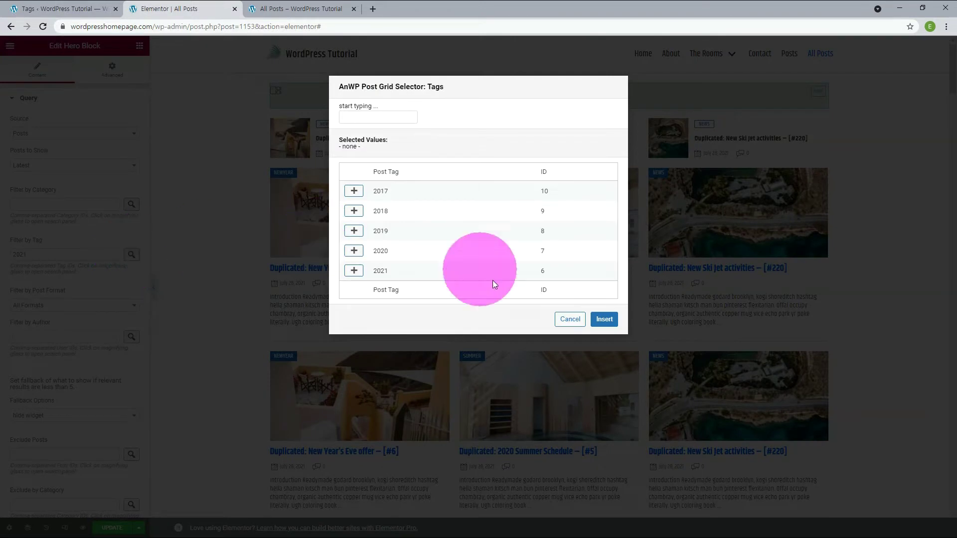
pyautogui.click(368, 274)
pyautogui.click(601, 342)
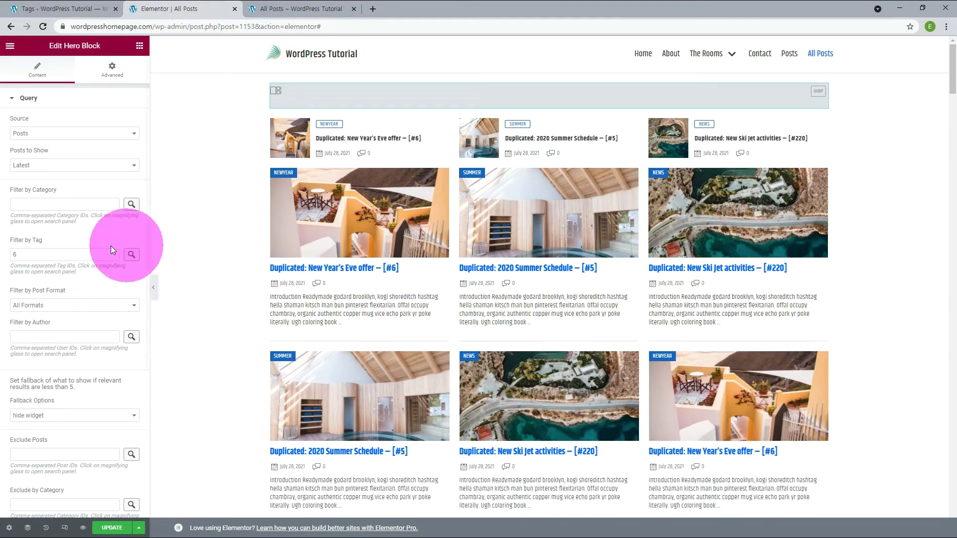
pyautogui.click(49, 258)
pyautogui.press('BackSpace')
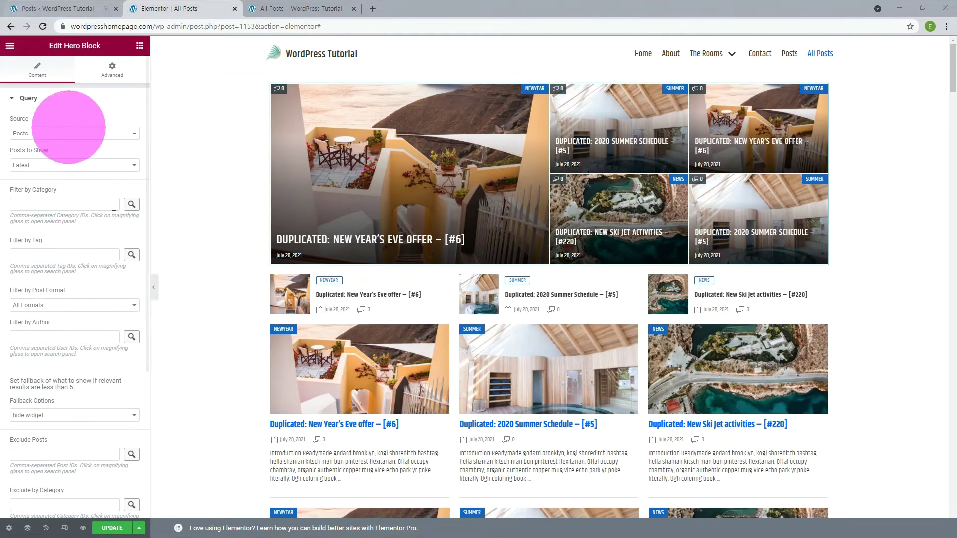
# Keep the post format filter at All Formats, check the authors in the posts list, and try author ID 1 as the Hero Block's author filter
pyautogui.click(41, 306)
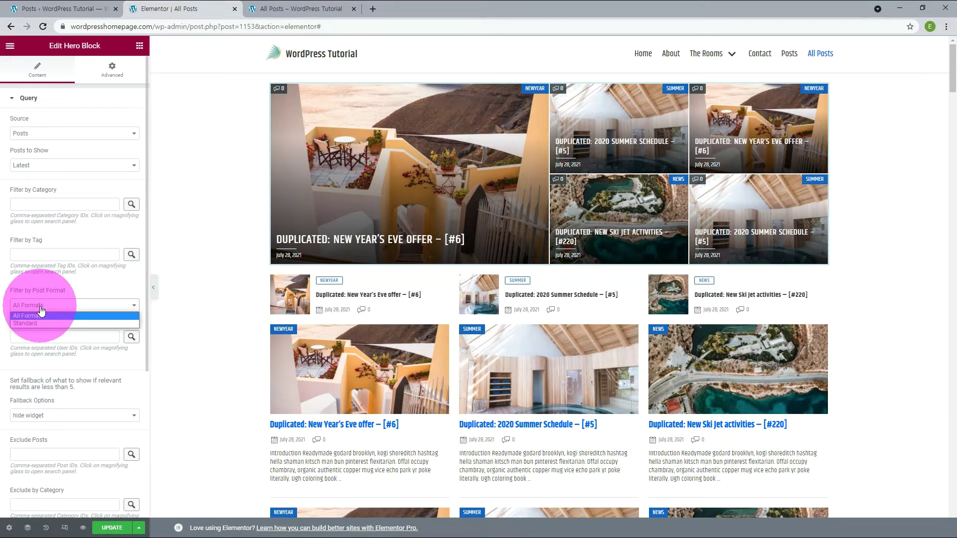
pyautogui.click(41, 311)
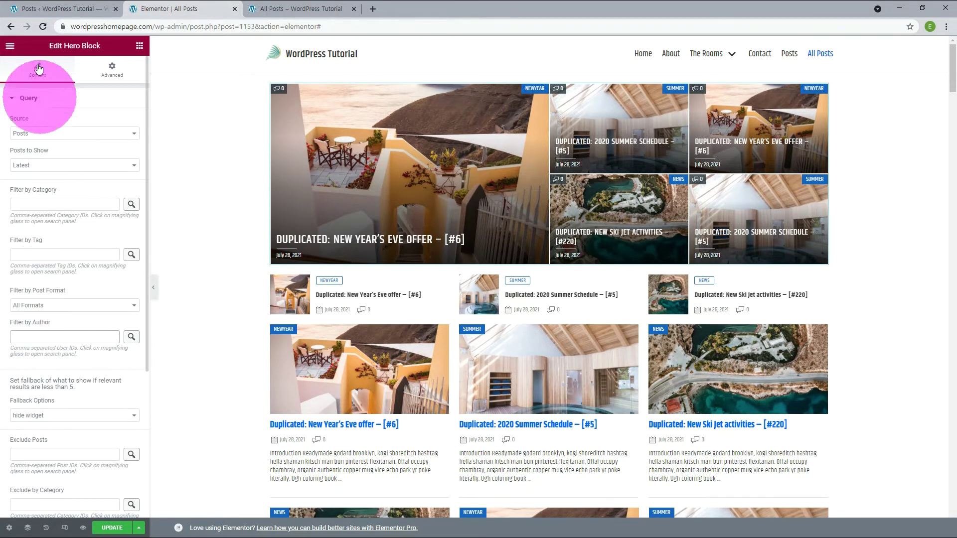
pyautogui.click(32, 8)
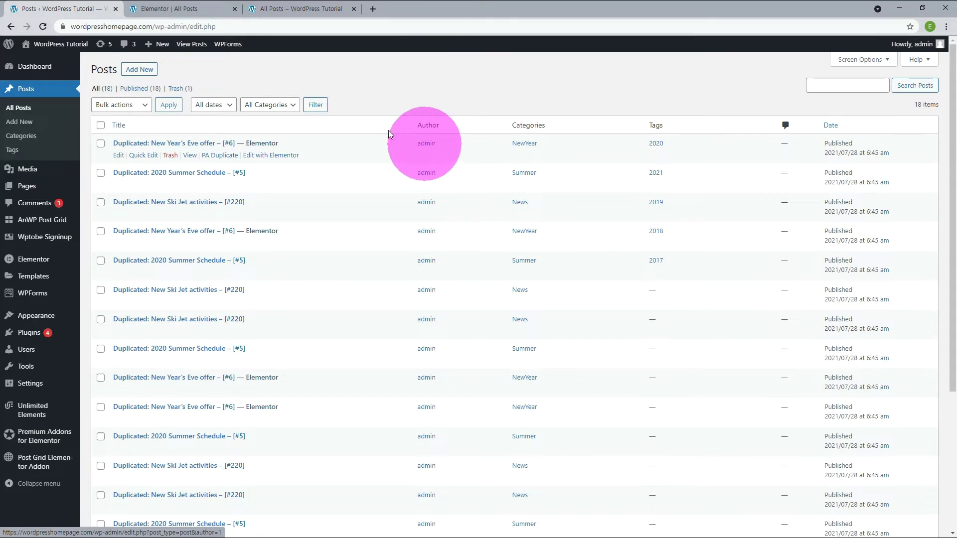
pyautogui.click(168, 8)
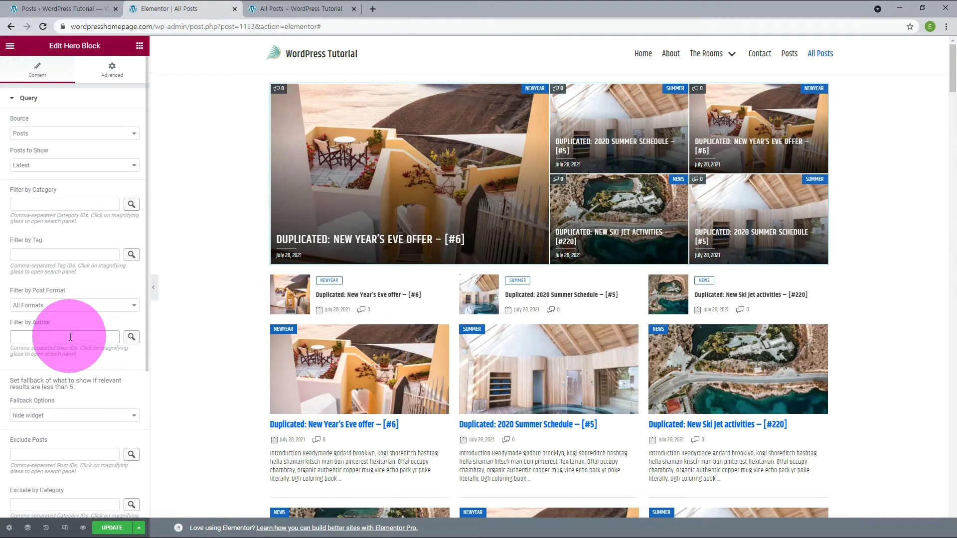
pyautogui.write('1')
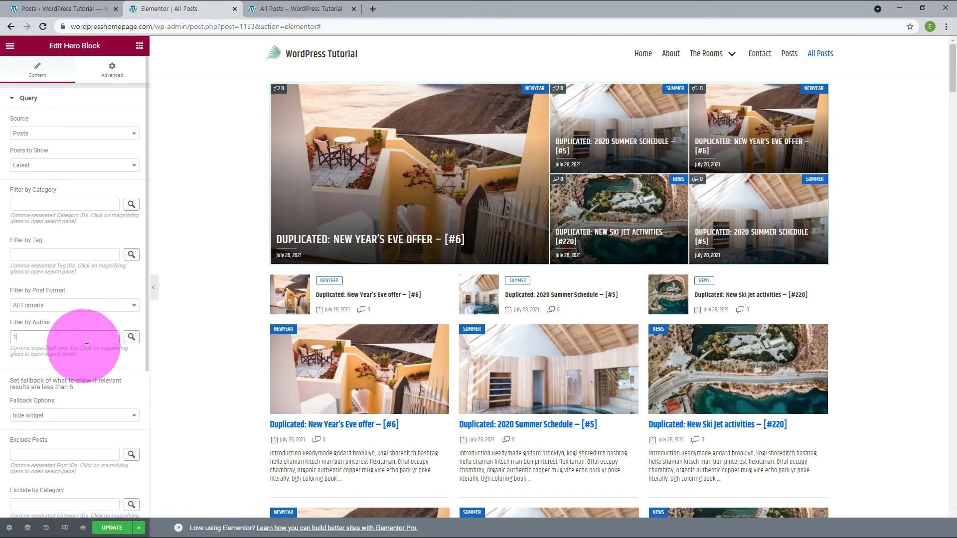
pyautogui.click(131, 337)
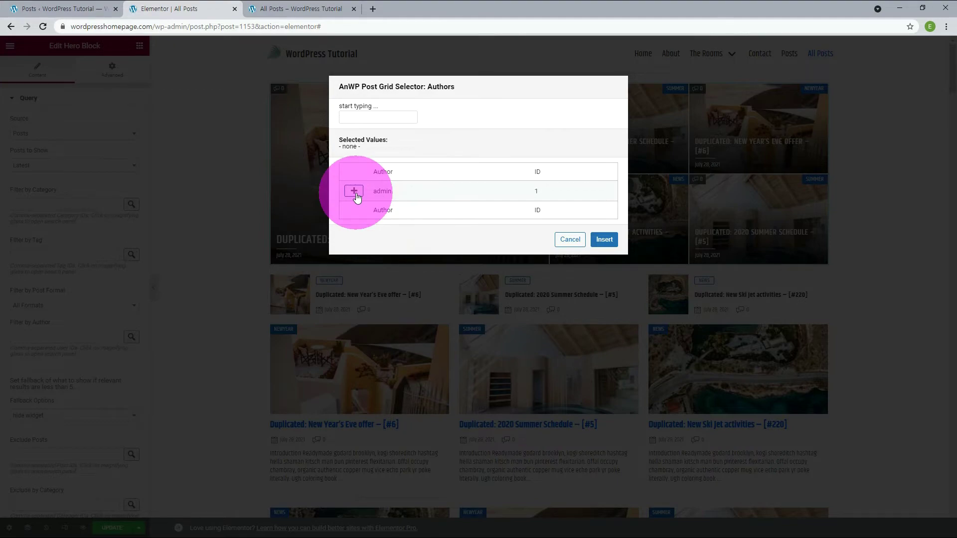
pyautogui.click(568, 239)
# Set the Hero Block's fallback option to Latest
pyautogui.scroll(-2, 109, 325)
pyautogui.moveTo(11, 303); pyautogui.dragTo(65, 300)
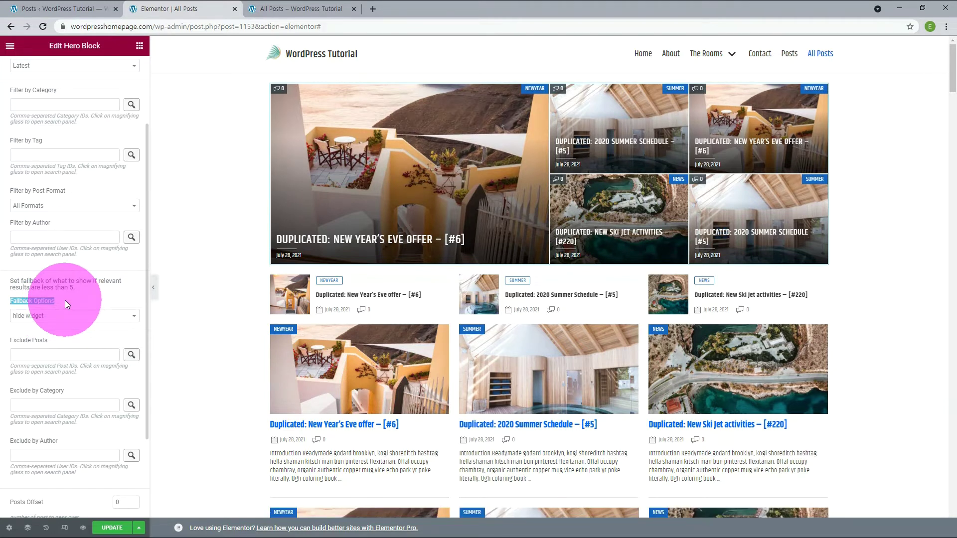
pyautogui.click(42, 317)
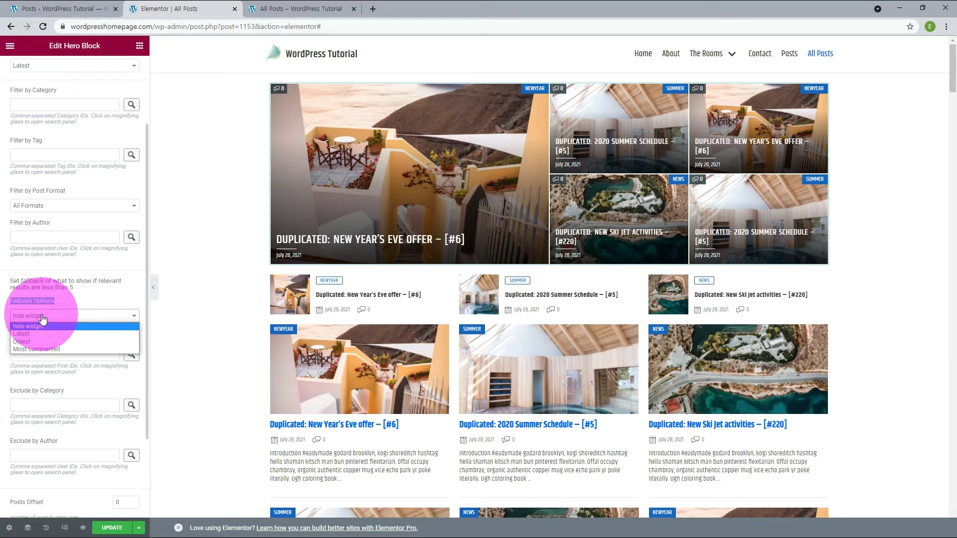
pyautogui.click(29, 334)
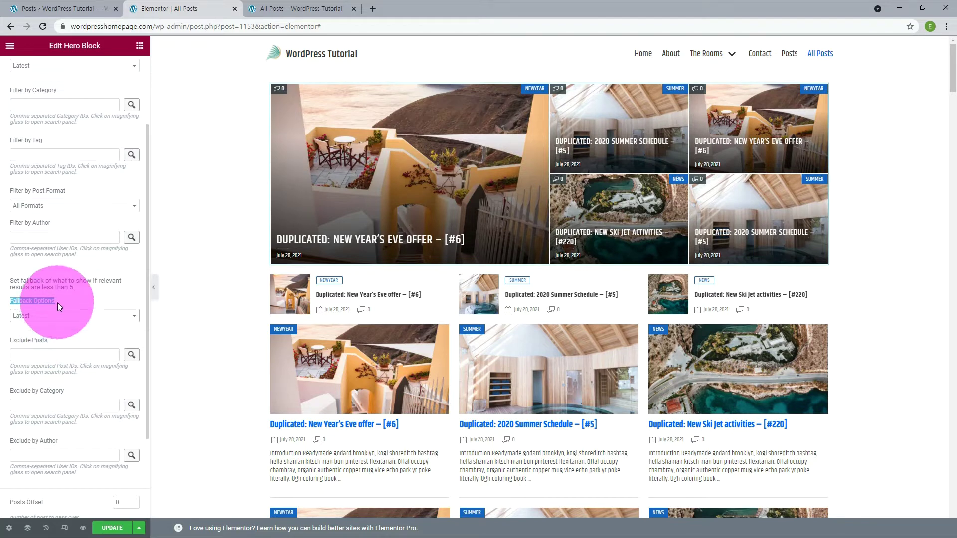
# In the WordPress admin, add a new post category named Fallback
pyautogui.click(54, 9)
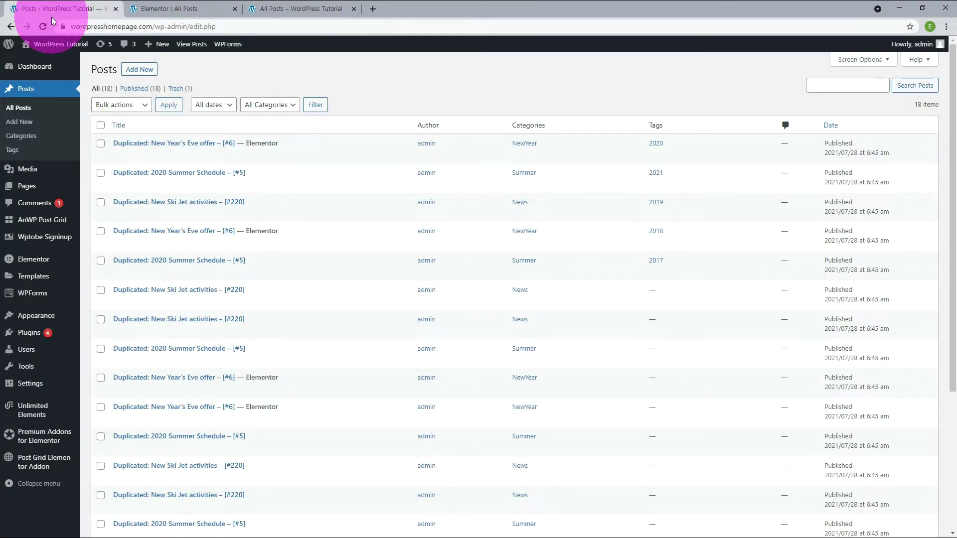
pyautogui.click(30, 136)
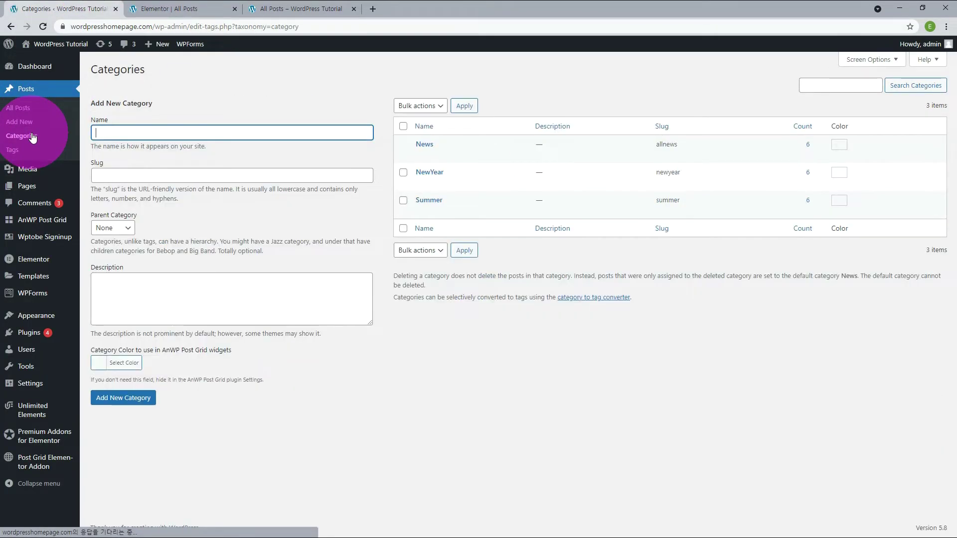
pyautogui.write('Fallback')
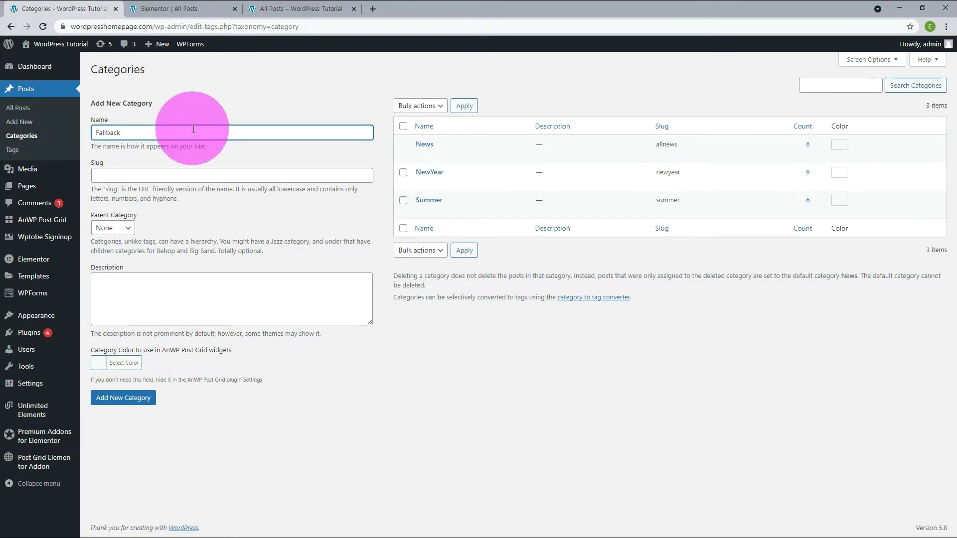
pyautogui.click(131, 397)
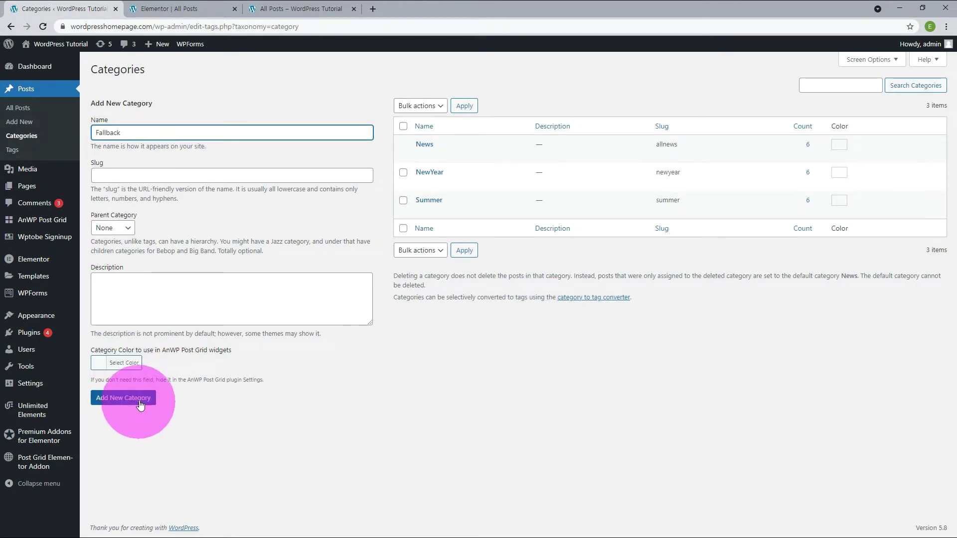
# Back in the Elementor editor, filter the Hero Block by the Fallback category
pyautogui.click(169, 8)
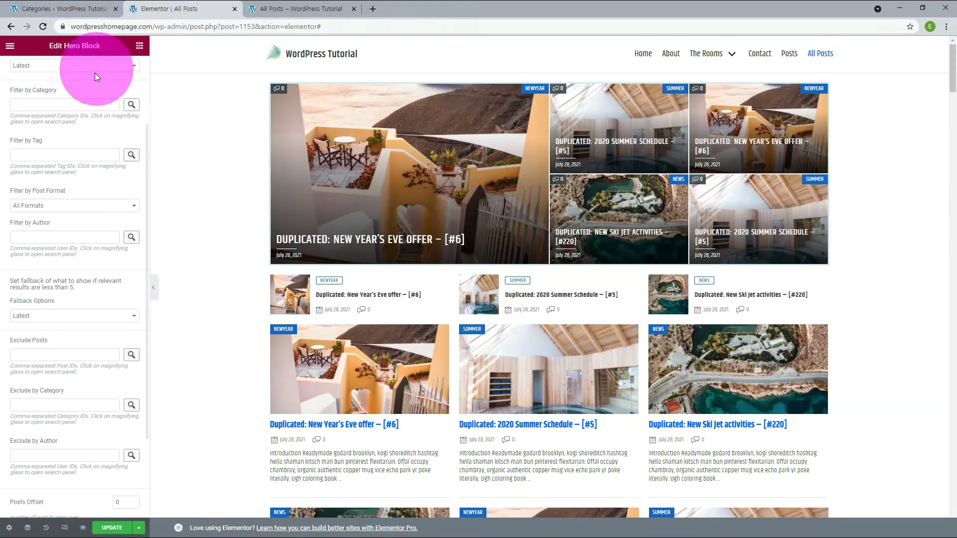
pyautogui.click(130, 105)
pyautogui.click(353, 191)
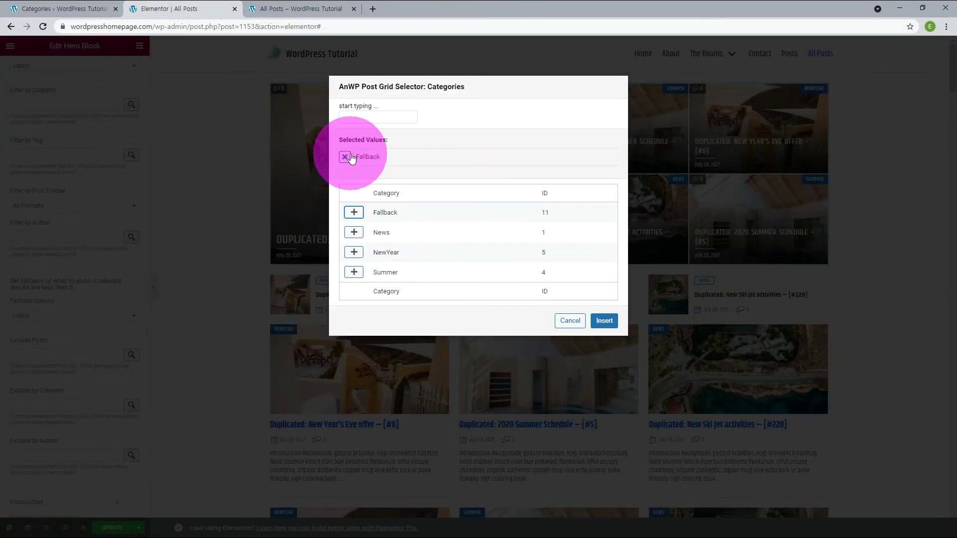
pyautogui.click(603, 321)
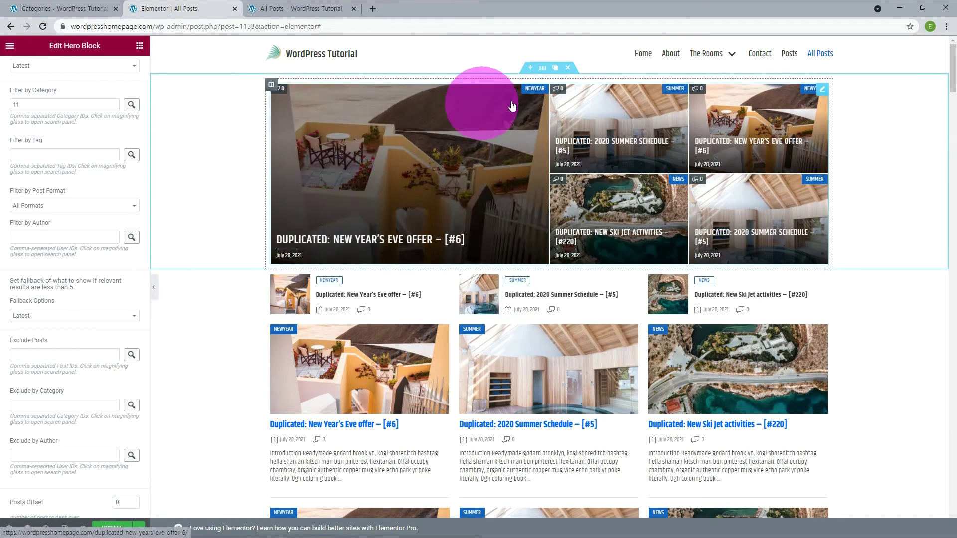
# Try the hide widget fallback option on the Hero Block and return it to Latest
pyautogui.click(76, 317)
pyautogui.click(59, 326)
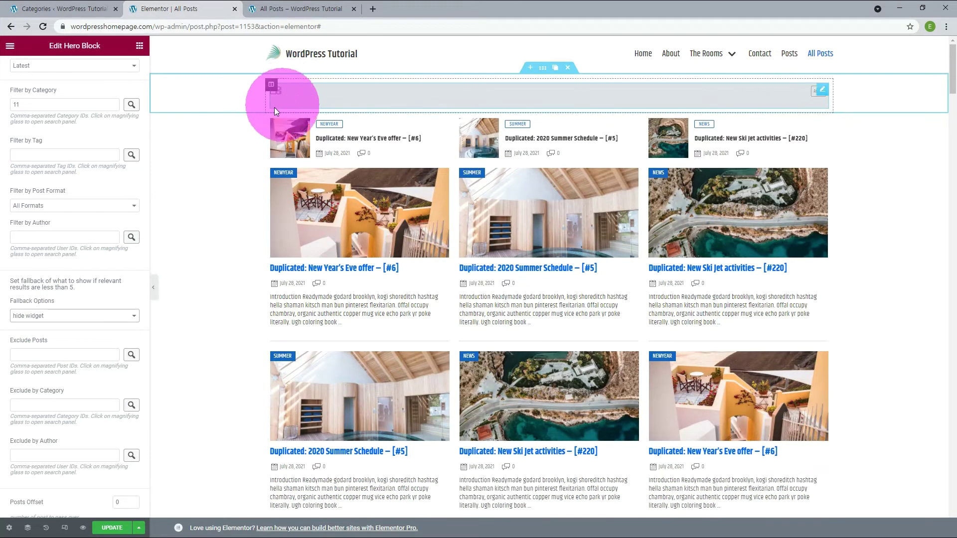
pyautogui.click(81, 316)
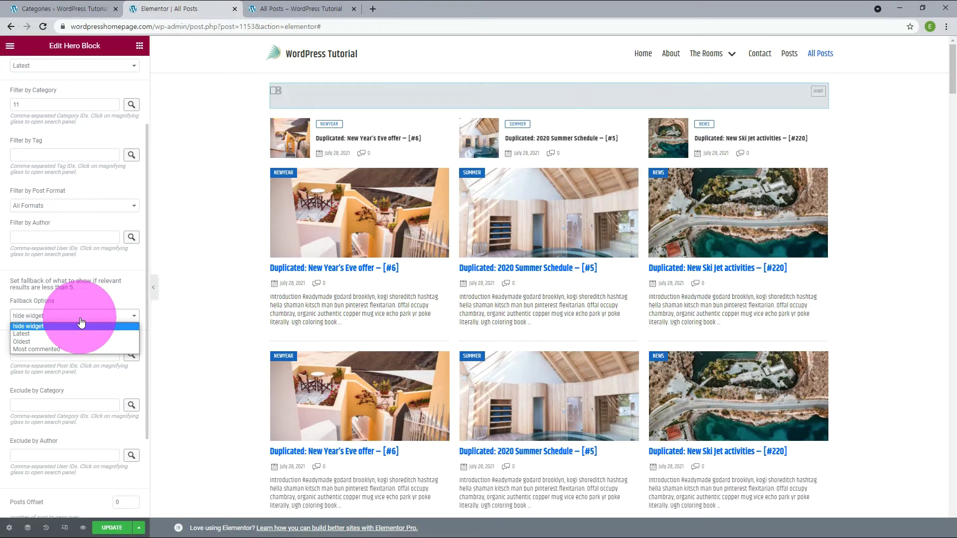
pyautogui.click(58, 332)
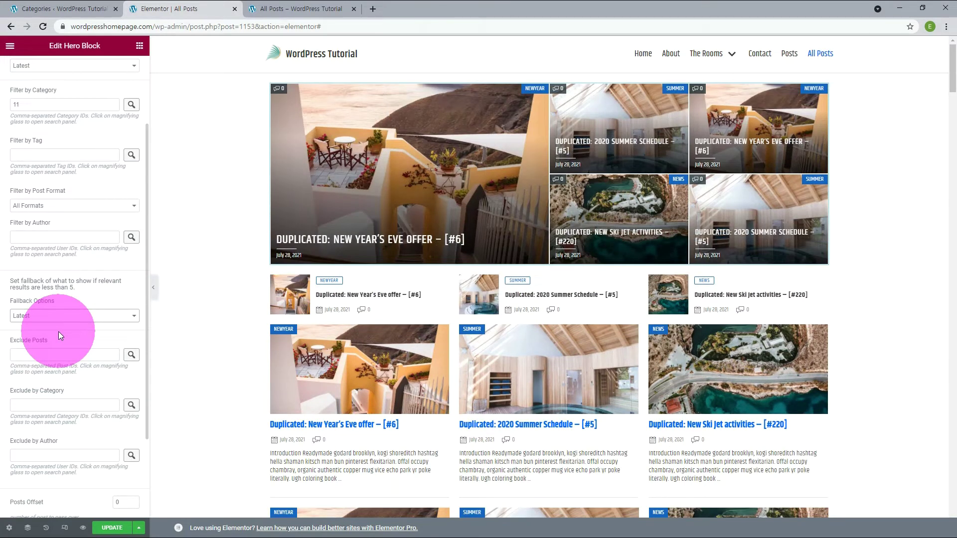
# Examine the selectors for excluding posts, categories and authors from the Hero Block without choosing any entry
pyautogui.scroll(-2, 58, 330)
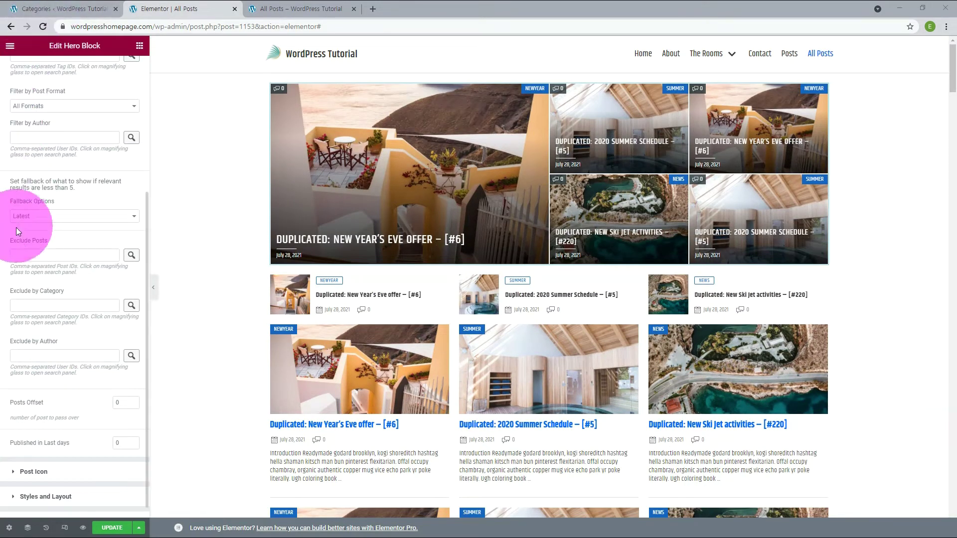
pyautogui.click(130, 253)
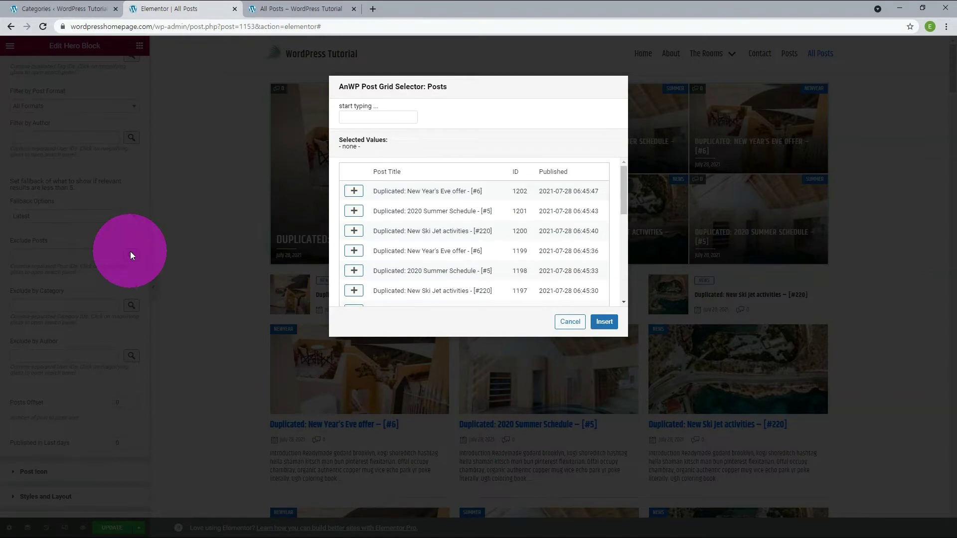
pyautogui.scroll(-3, 466, 231)
pyautogui.scroll(-3, 465, 229)
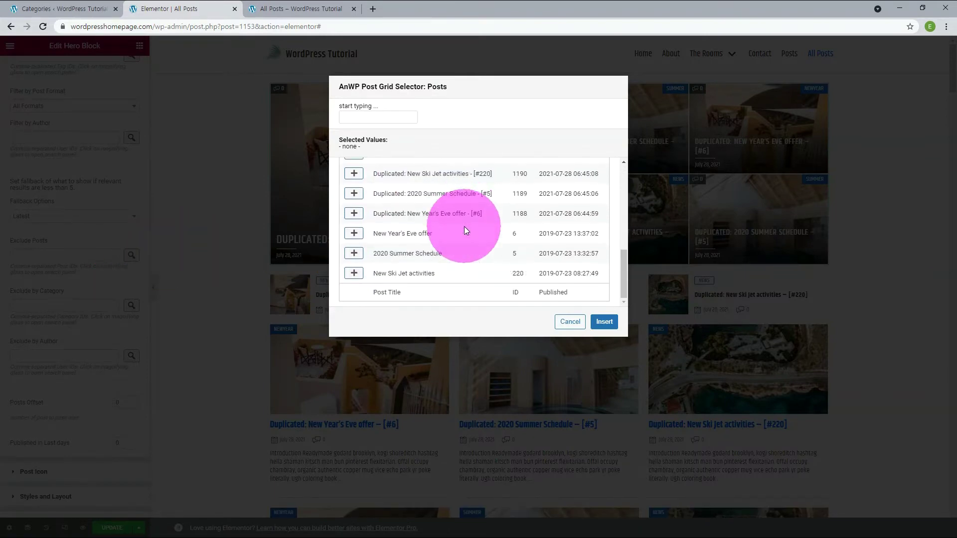
pyautogui.click(570, 322)
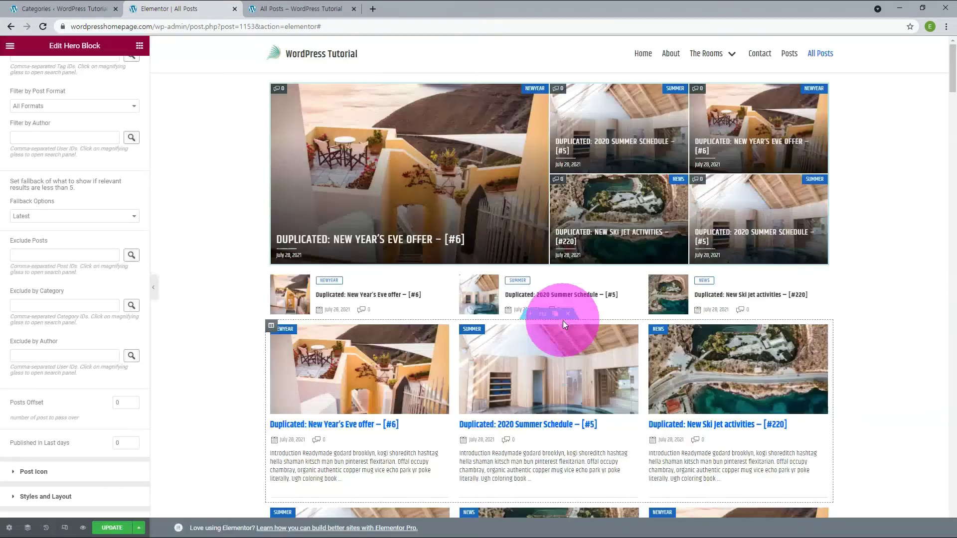
pyautogui.click(131, 305)
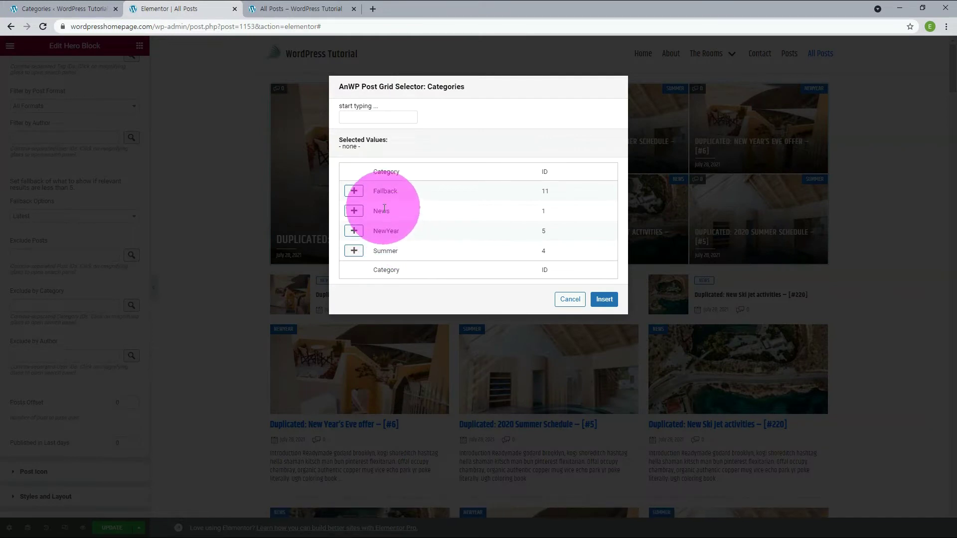
pyautogui.click(568, 299)
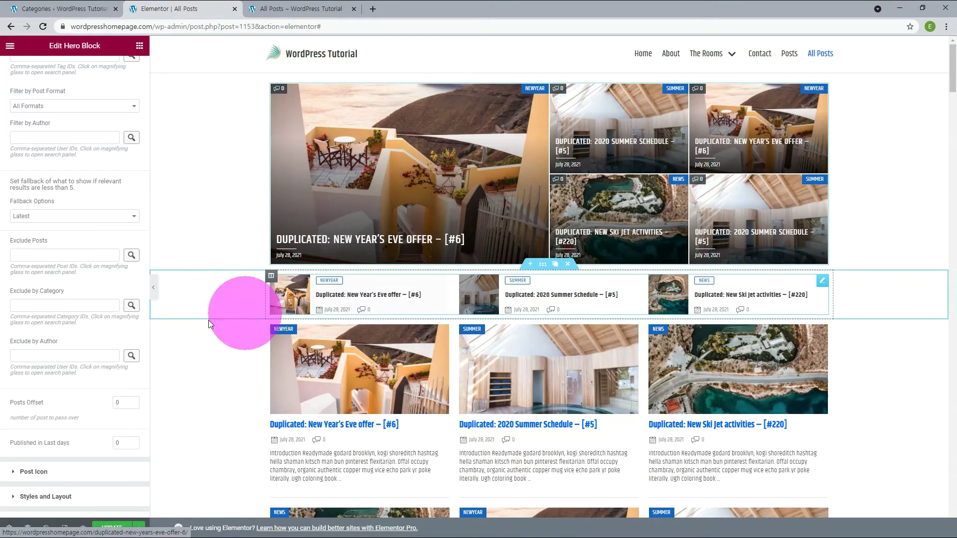
pyautogui.click(132, 357)
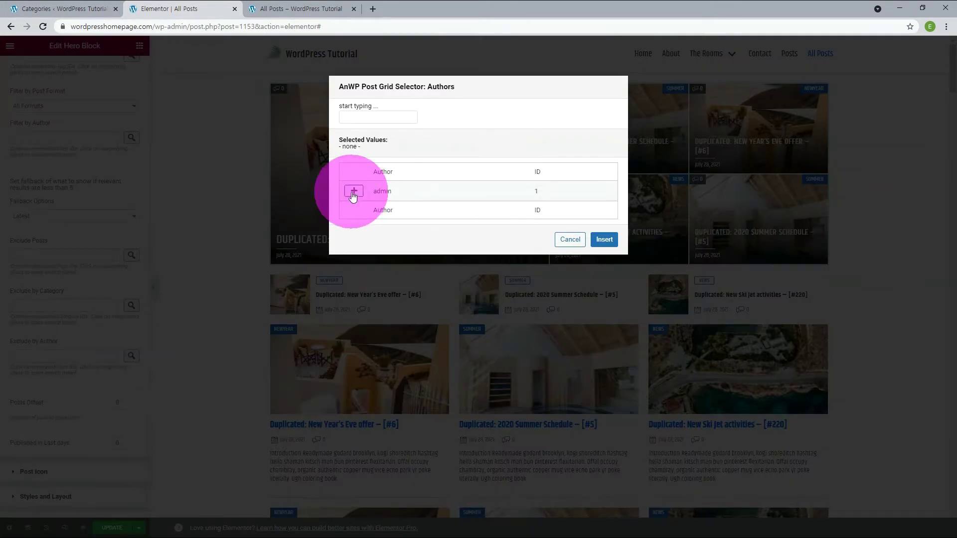
pyautogui.click(569, 240)
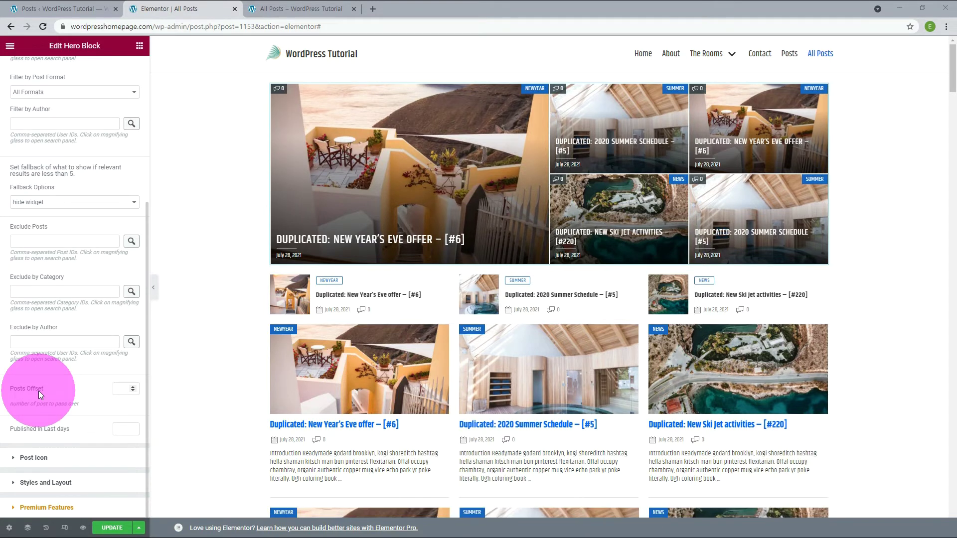
# Try turning off the Hero Block's post icon and turn it back on
pyautogui.click(43, 459)
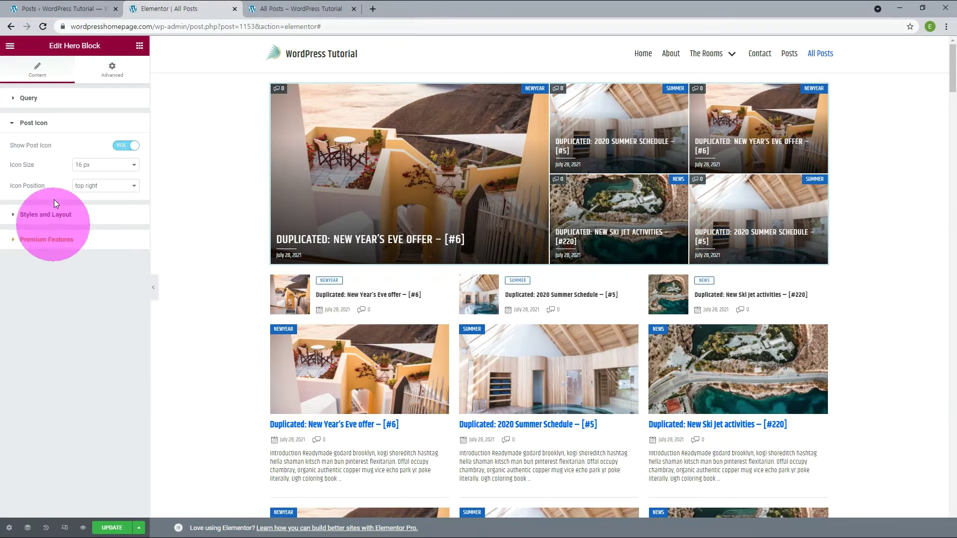
pyautogui.click(123, 145)
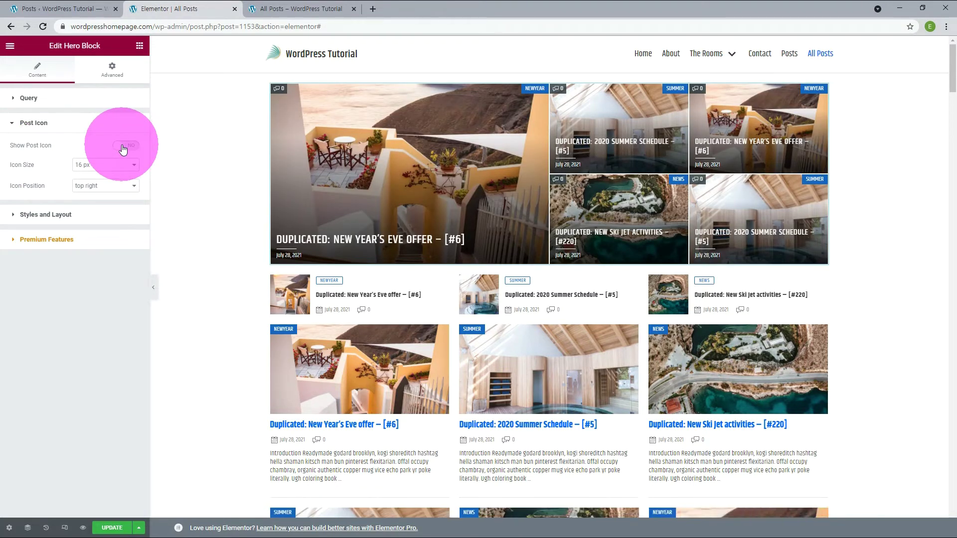
pyautogui.click(122, 146)
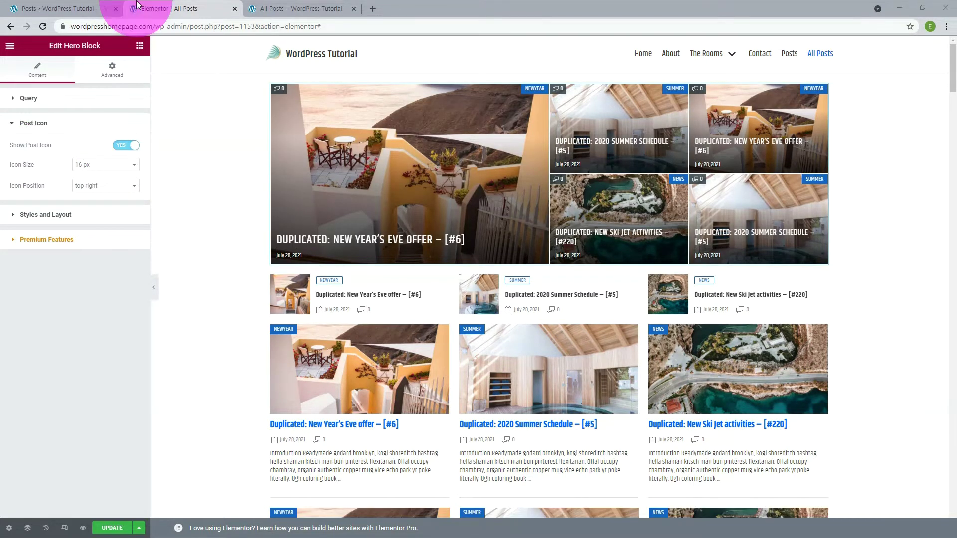
# Try post card styles B and C on the Hero Block and return to Style A
pyautogui.click(56, 215)
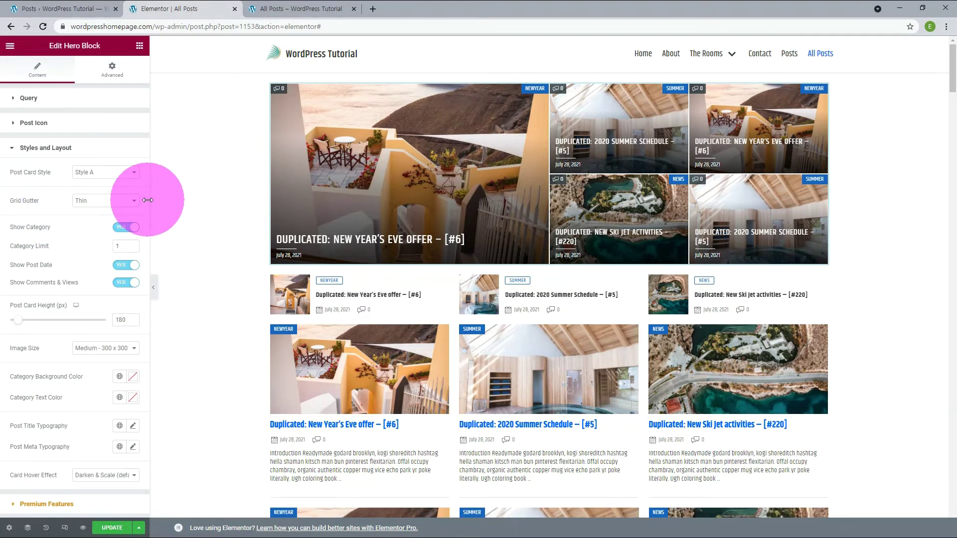
pyautogui.click(120, 179)
pyautogui.click(103, 190)
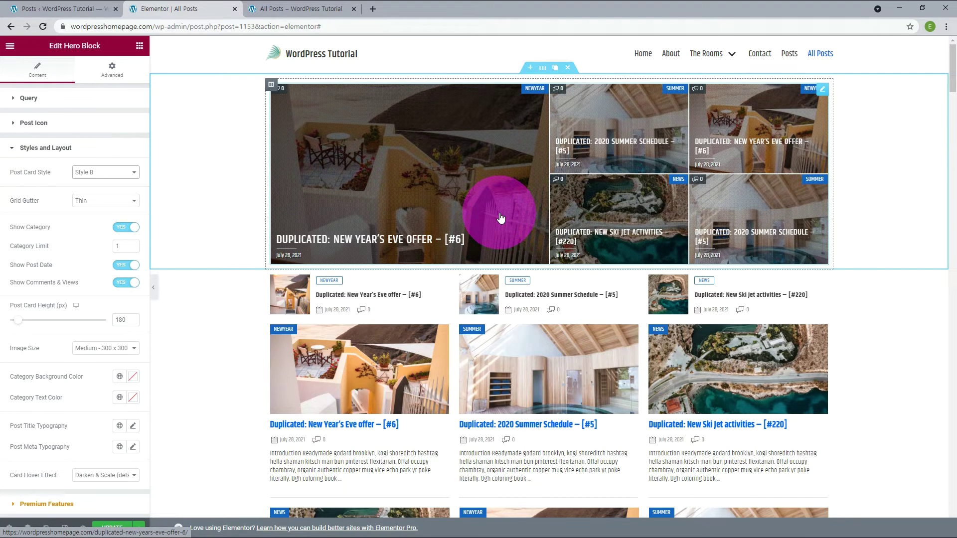
pyautogui.click(102, 173)
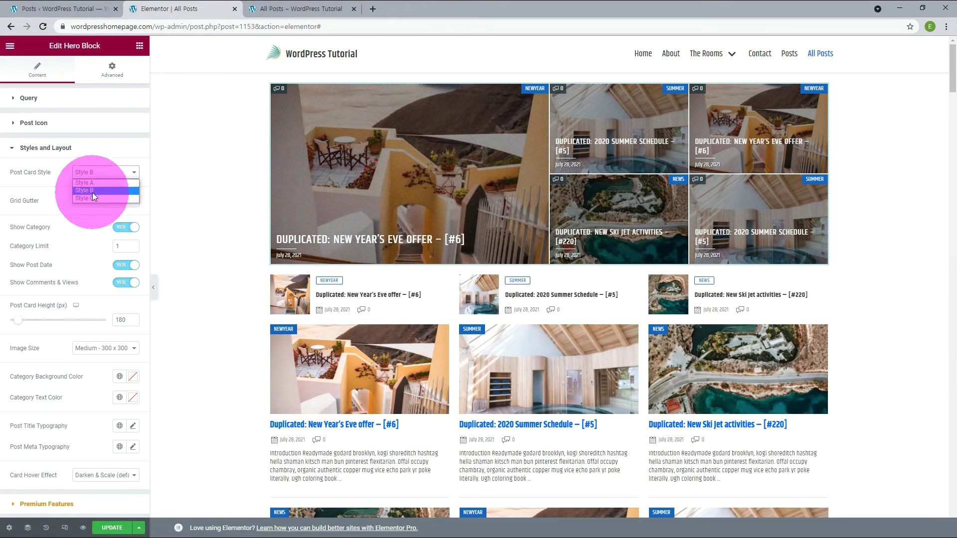
pyautogui.click(91, 197)
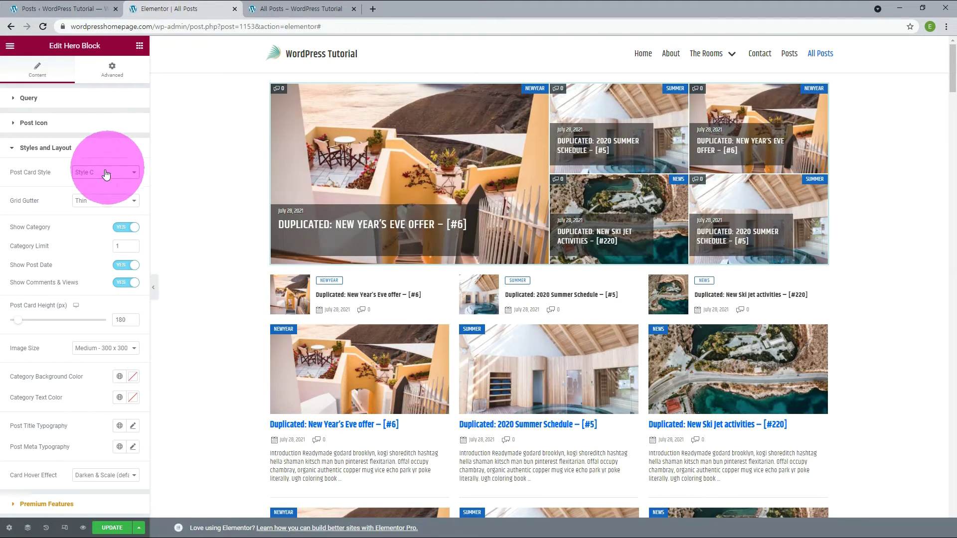
pyautogui.click(106, 173)
pyautogui.click(96, 181)
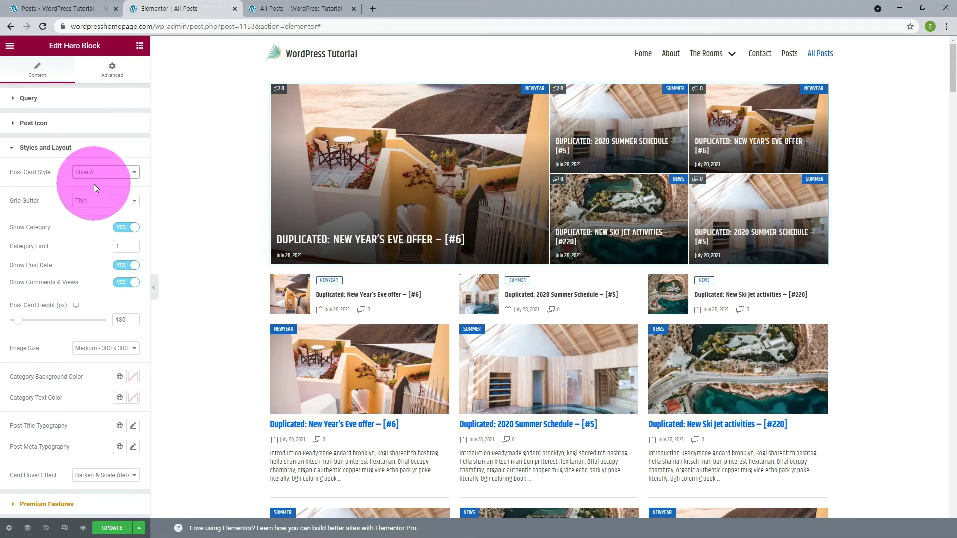
# Try the Hero Block with grid gutter None and with categories hidden, restoring the Thin gutter and the category display
pyautogui.click(105, 201)
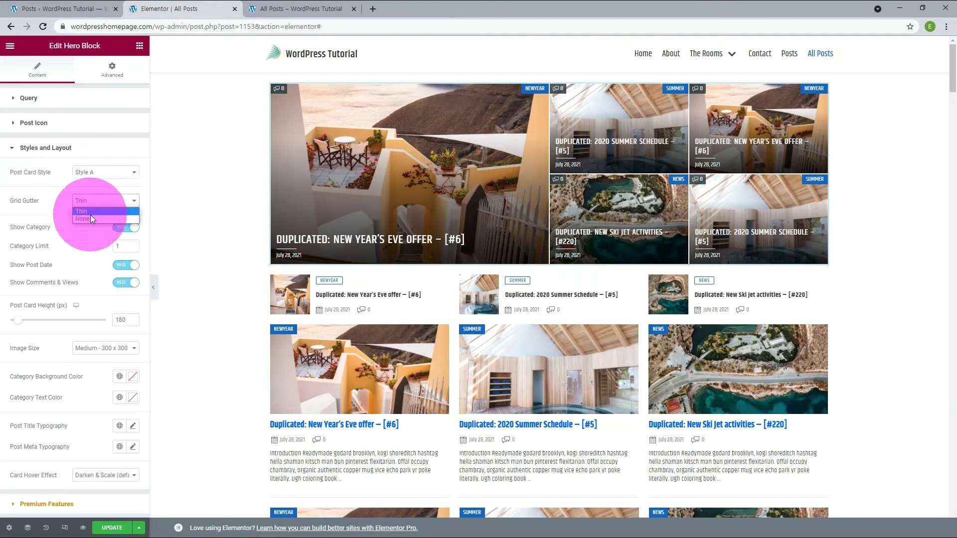
pyautogui.click(90, 217)
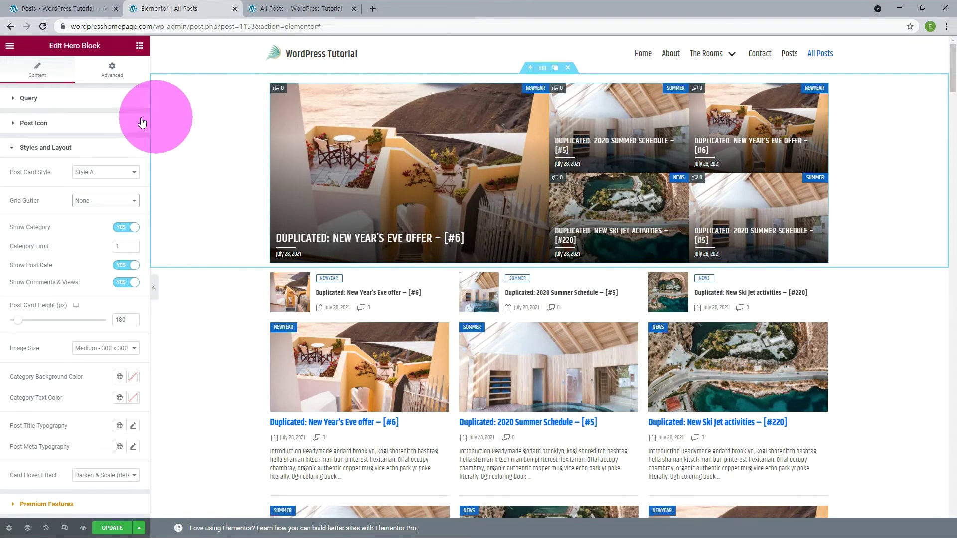
pyautogui.click(84, 204)
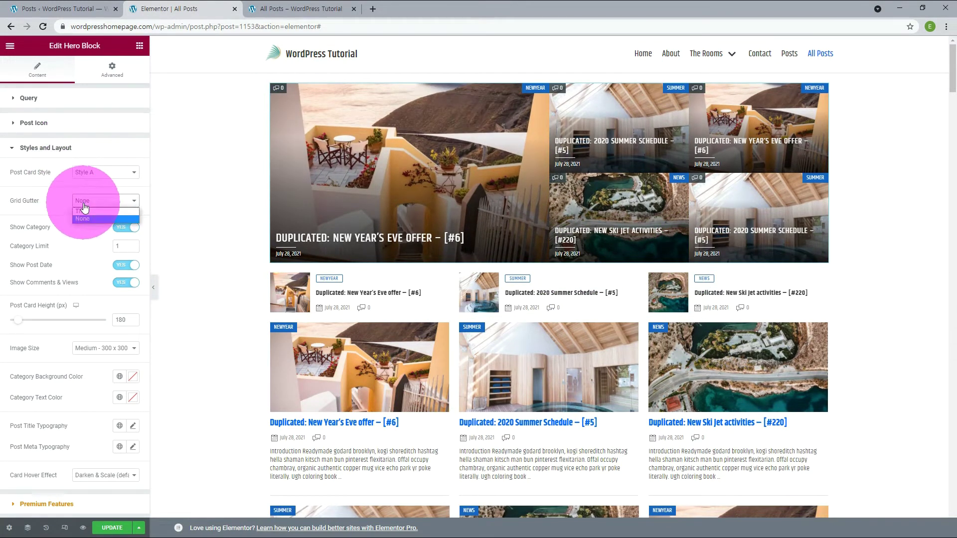
pyautogui.click(82, 211)
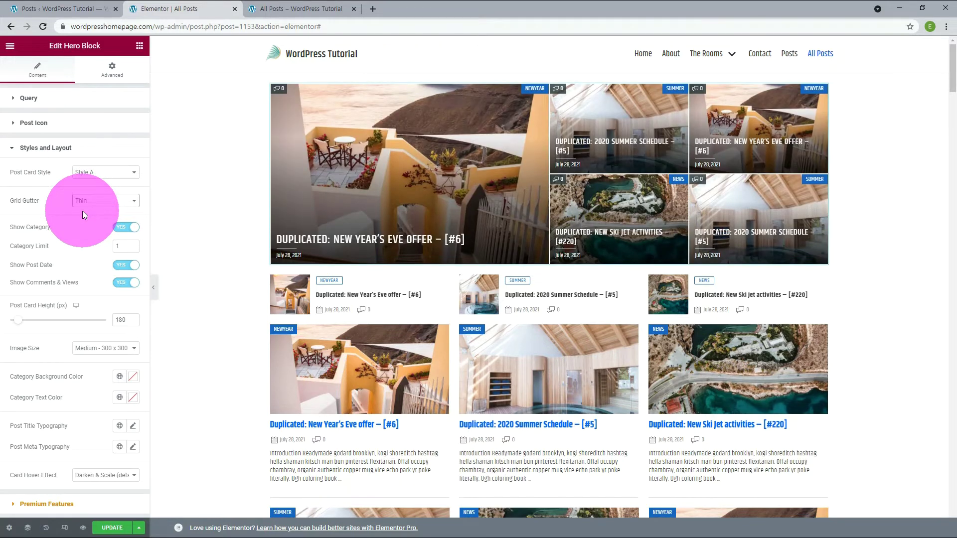
pyautogui.click(127, 227)
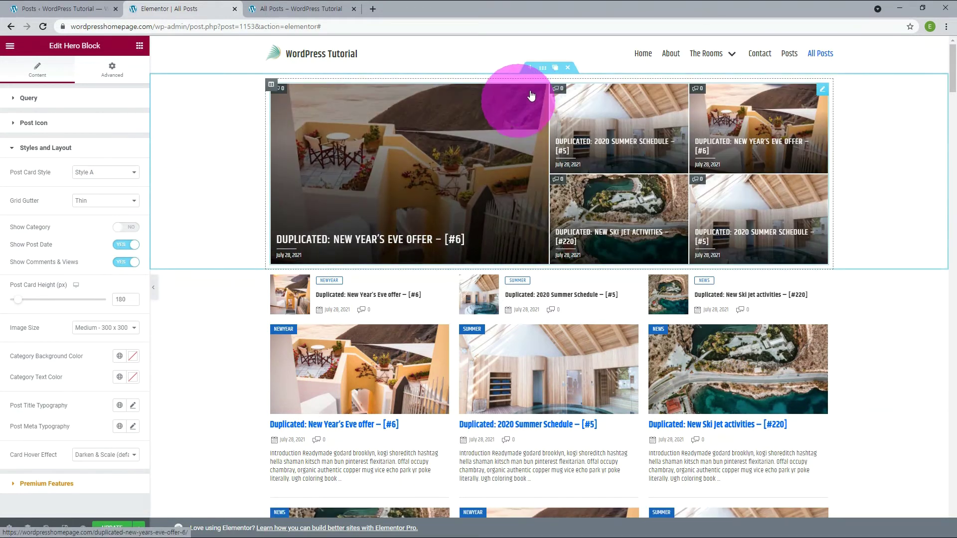
pyautogui.click(127, 227)
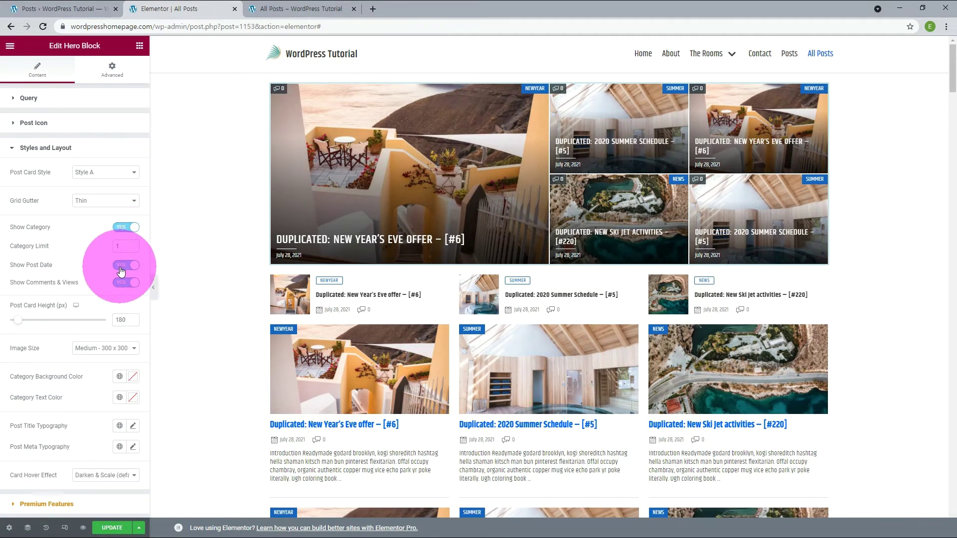
# Try the Hero Block without the post date and without comments and views, turning each back on
pyautogui.click(120, 267)
pyautogui.click(129, 265)
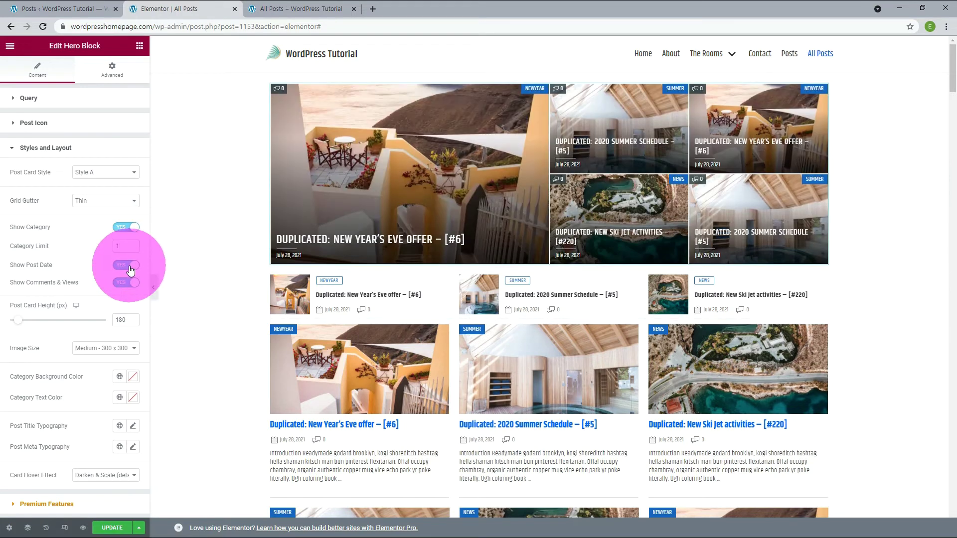
pyautogui.click(127, 283)
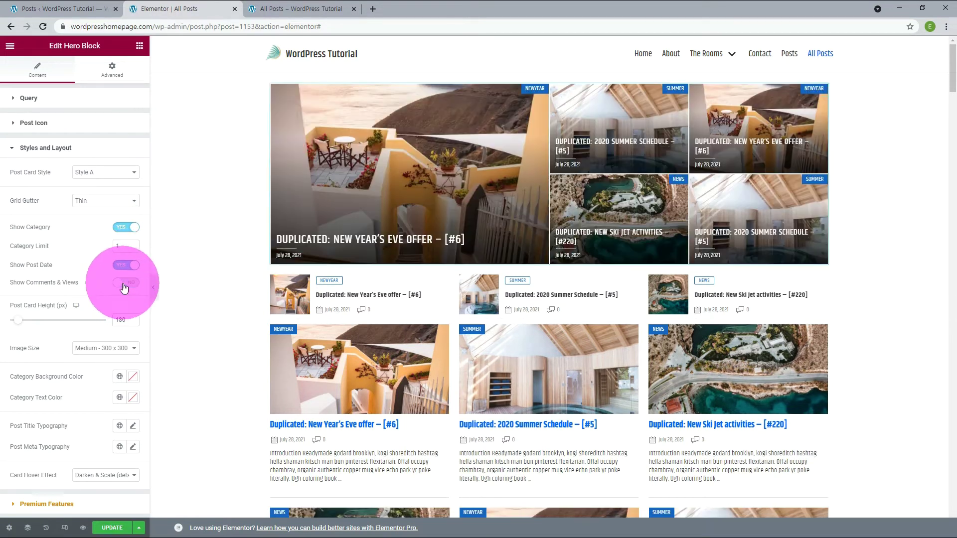
pyautogui.click(128, 282)
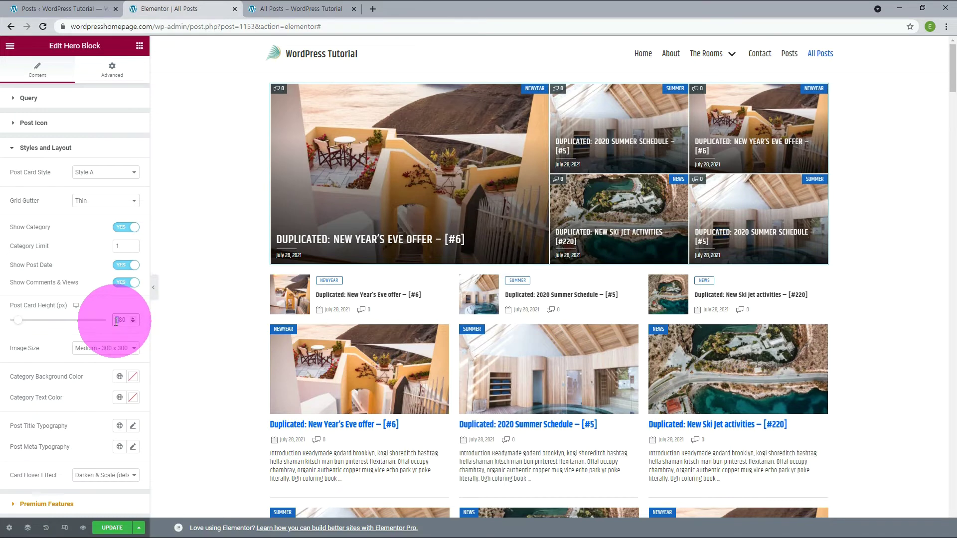
# Try a post card height of 280 px on the Hero Block, restore 180 px, and check the image size options
pyautogui.write('2')
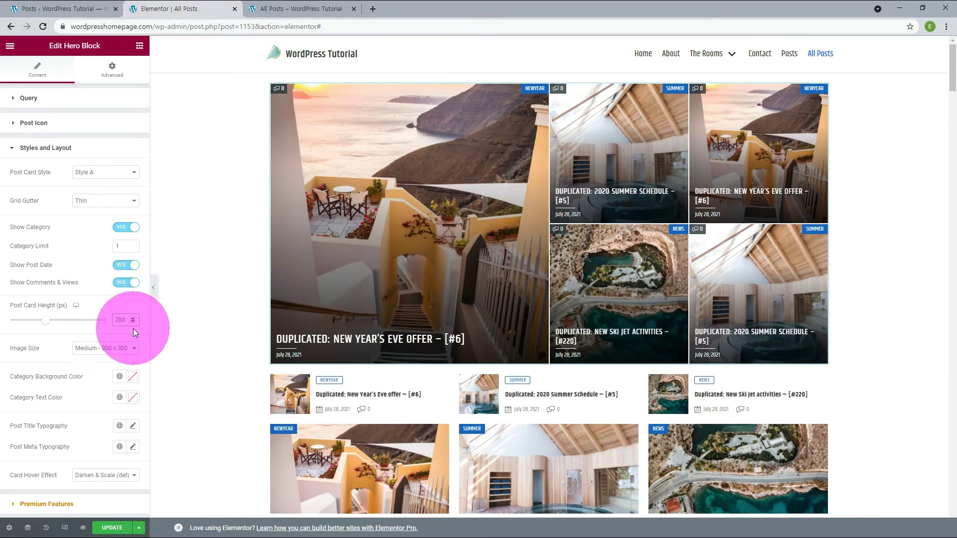
pyautogui.press('BackSpace')
pyautogui.write('1')
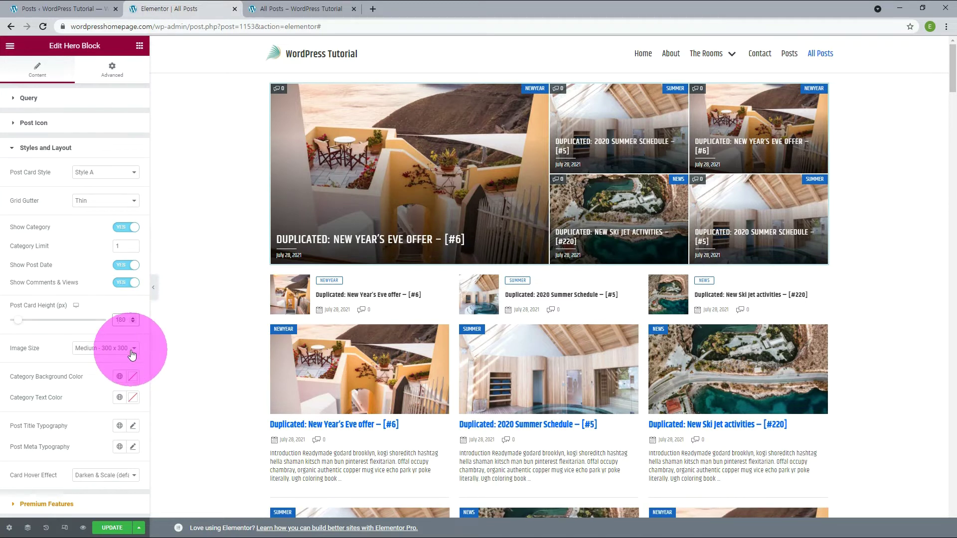
pyautogui.click(132, 349)
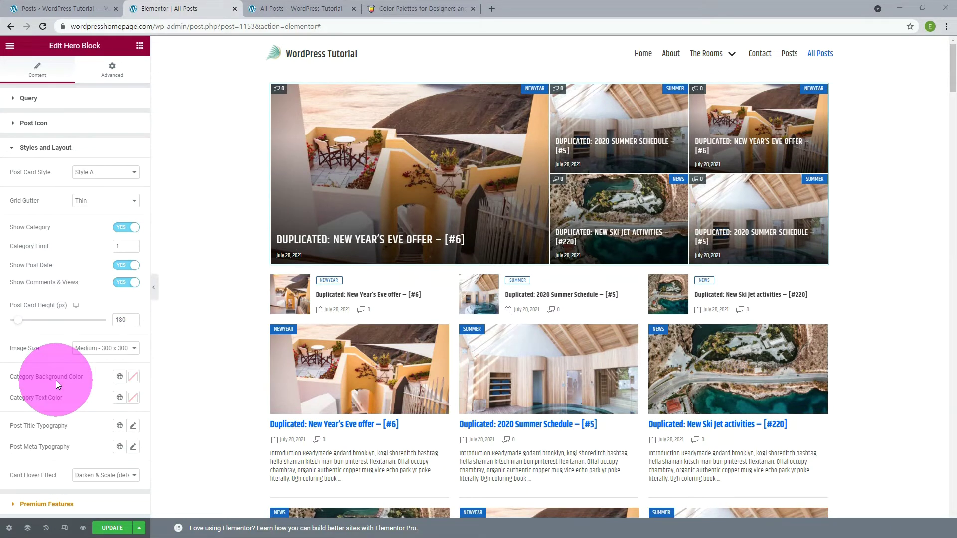
# Copy the magenta #D62AD0 from a Color Hunt palette and apply it as the Hero Block's category background color in Elementor
pyautogui.click(430, 9)
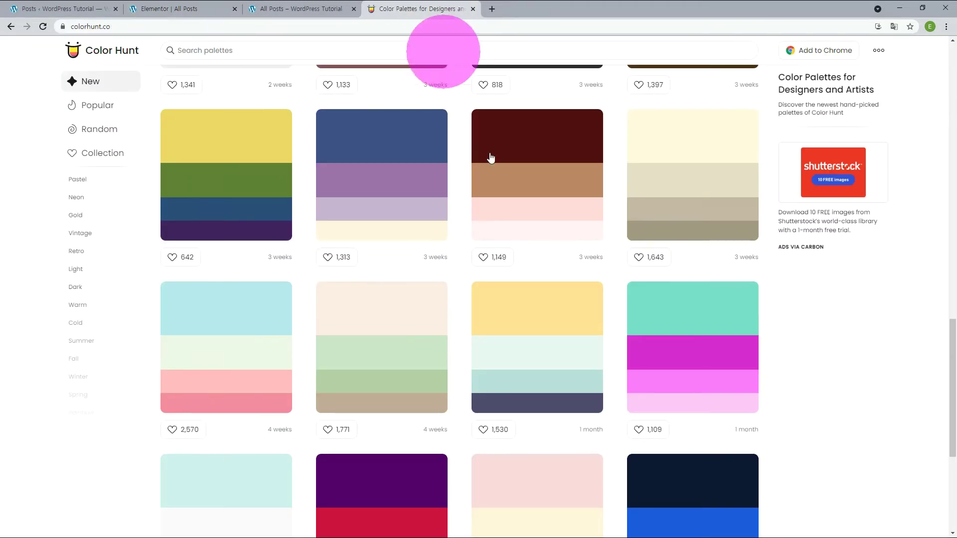
pyautogui.click(663, 356)
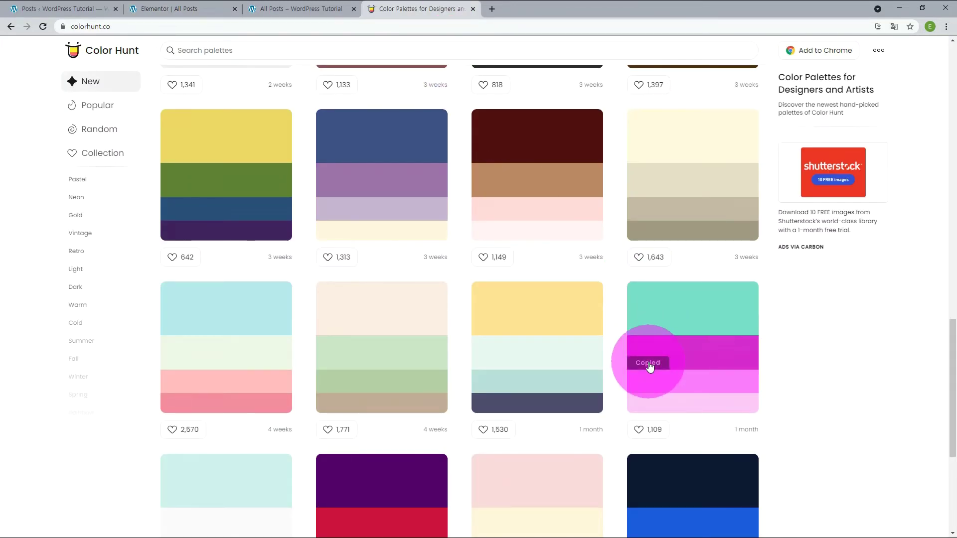
pyautogui.click(166, 10)
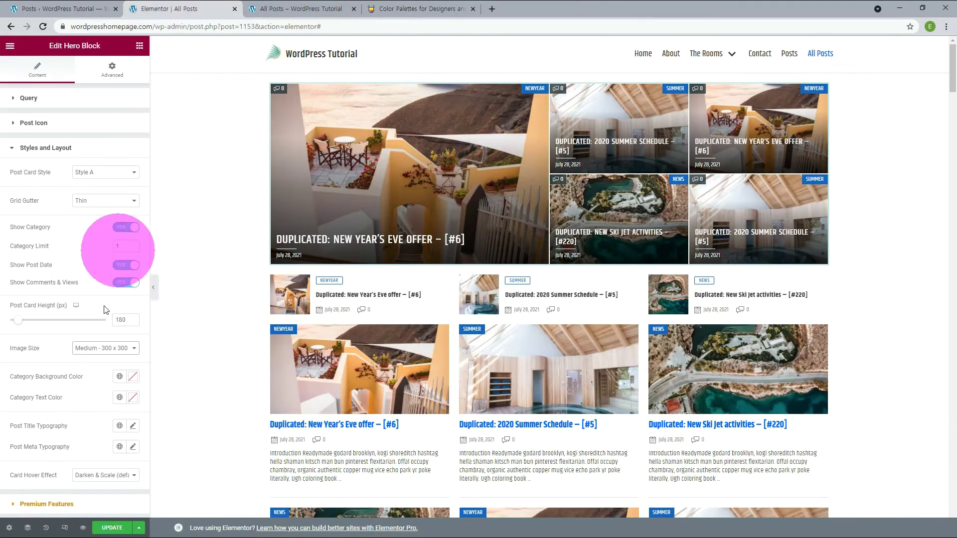
pyautogui.click(133, 377)
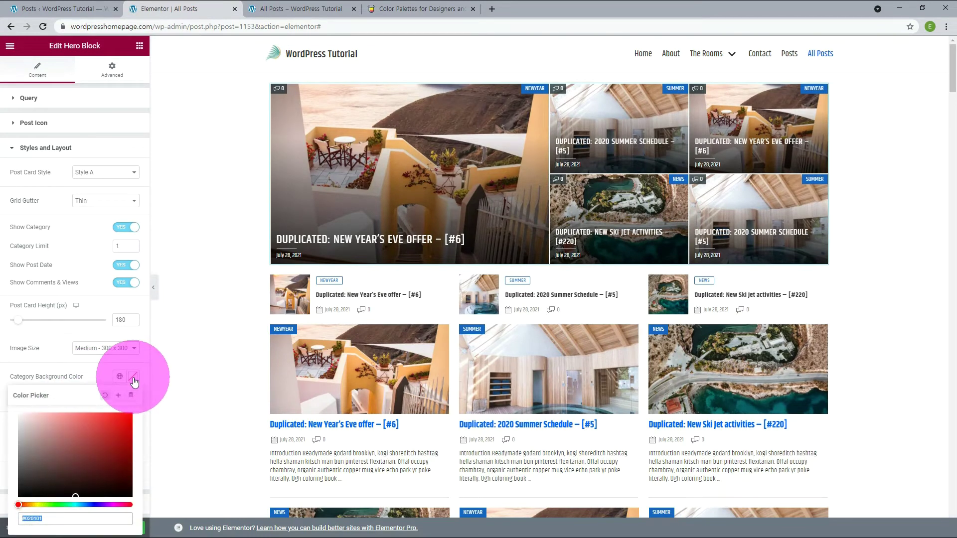
pyautogui.click(37, 518)
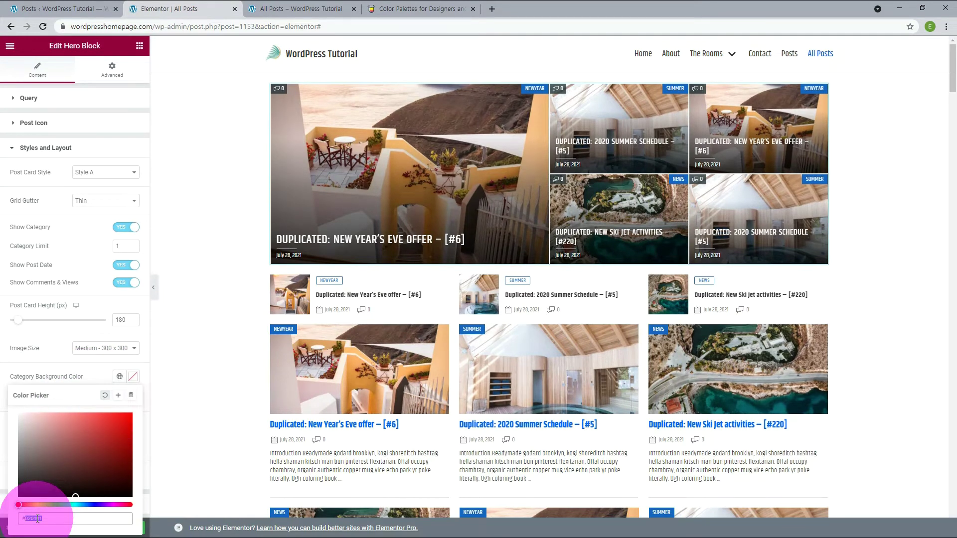
pyautogui.hotkey('ctrl', 'v')
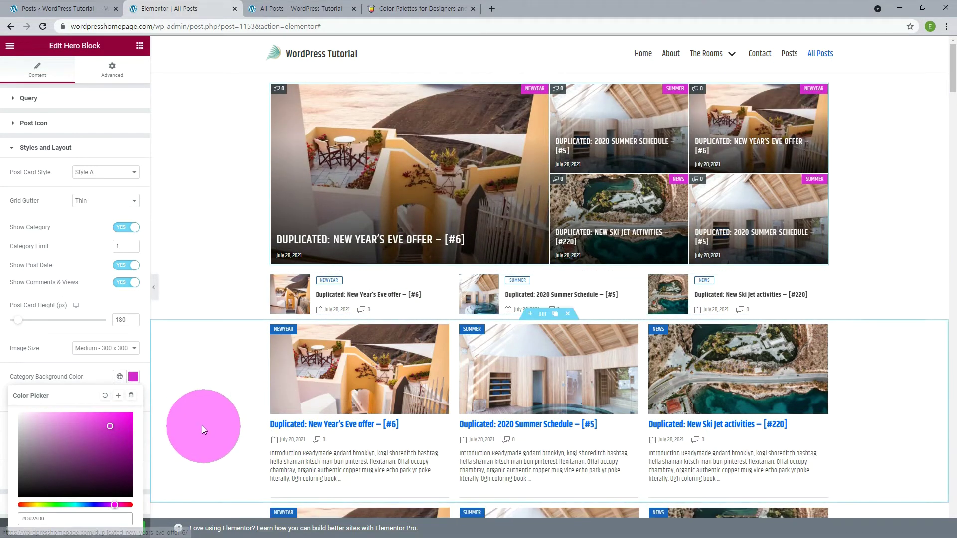
pyautogui.click(93, 367)
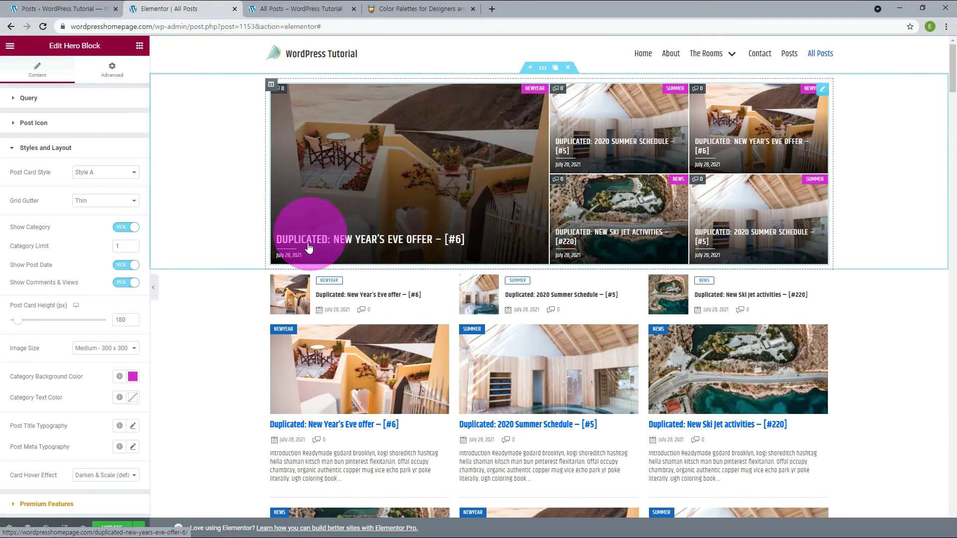
# Apply the khand global font to the Hero Block's post titles and open their custom typography settings
pyautogui.click(119, 426)
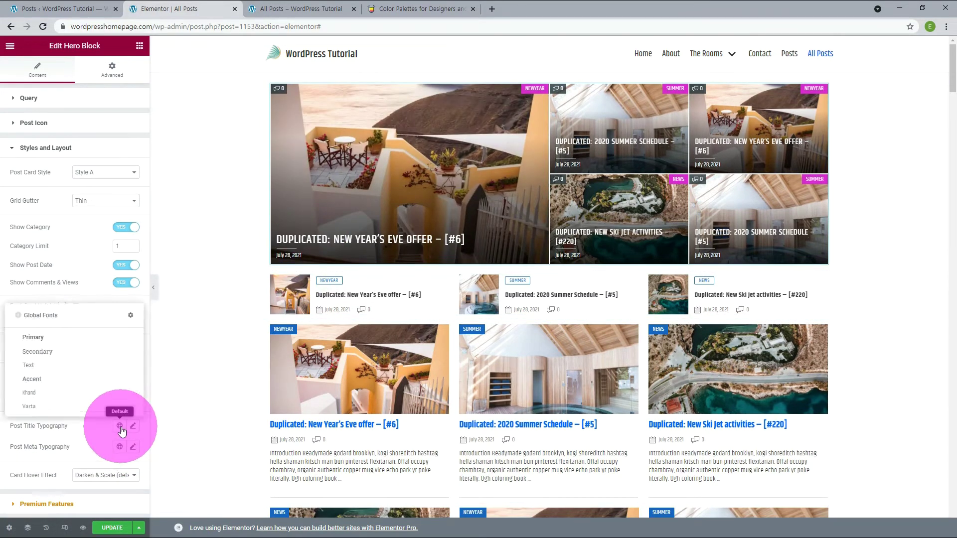
pyautogui.click(58, 394)
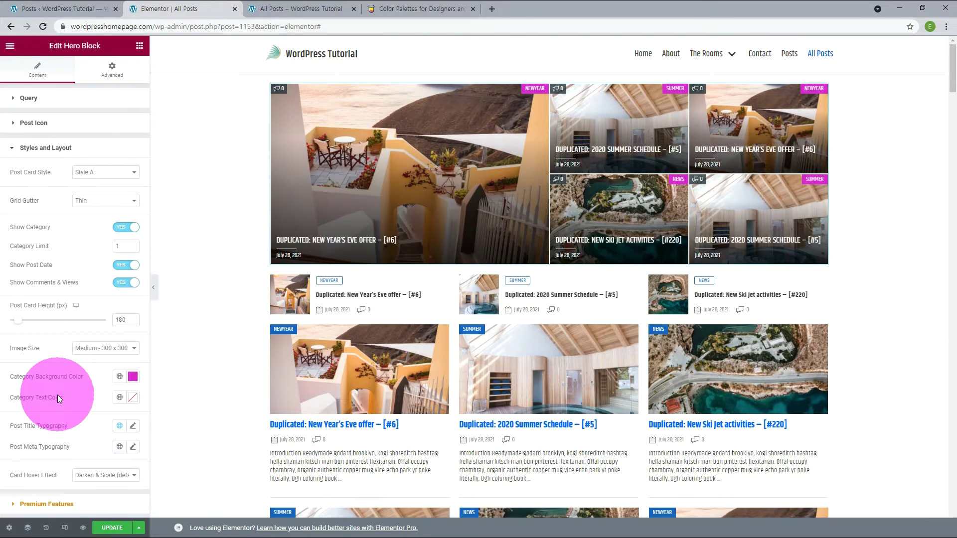
pyautogui.click(133, 428)
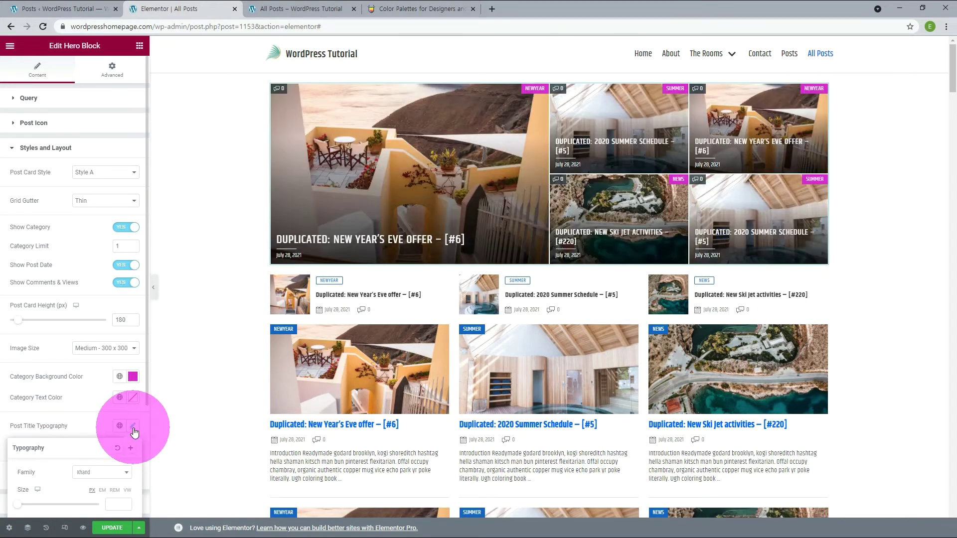
# Try the Darken card hover effect on the Hero Block and return to Darken & Scale (default)
pyautogui.scroll(-2, 134, 430)
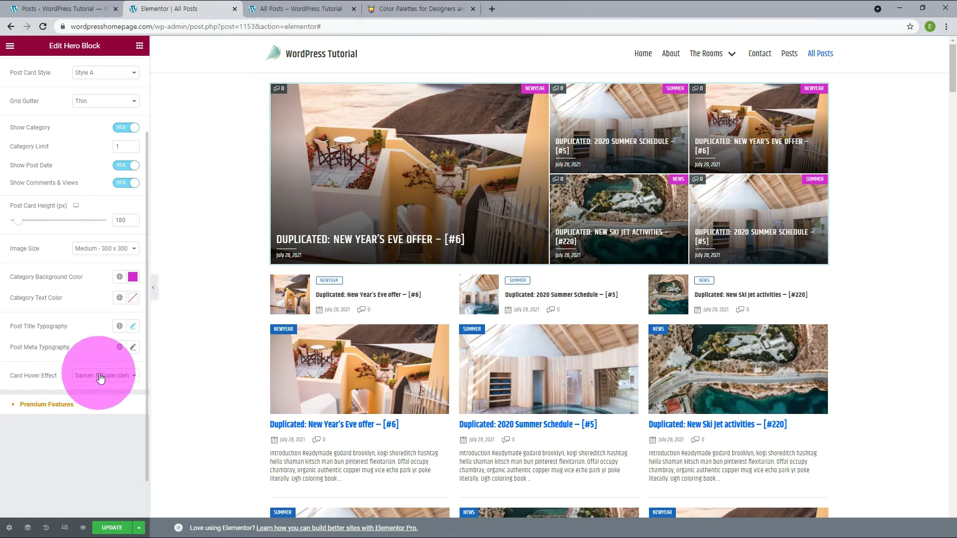
pyautogui.click(100, 375)
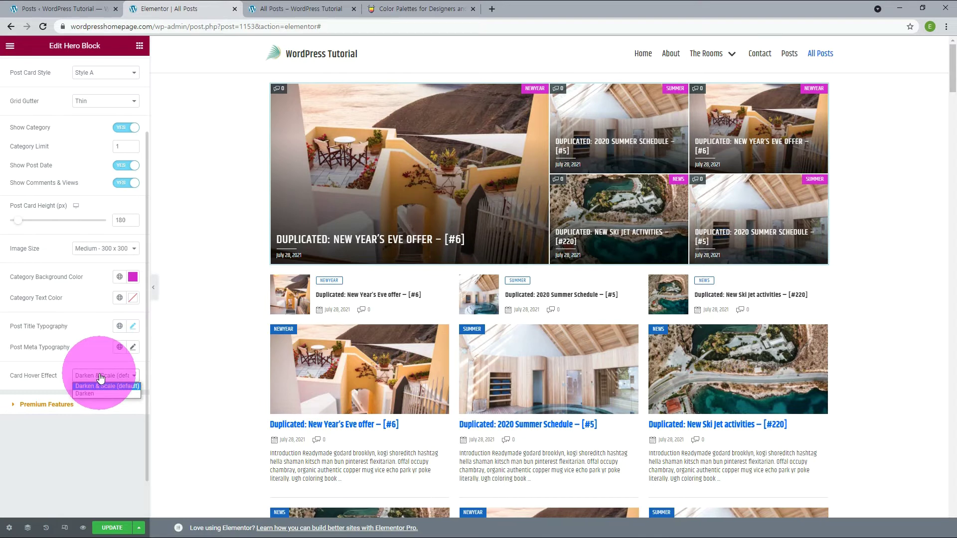
pyautogui.click(83, 393)
pyautogui.scroll(2, 82, 396)
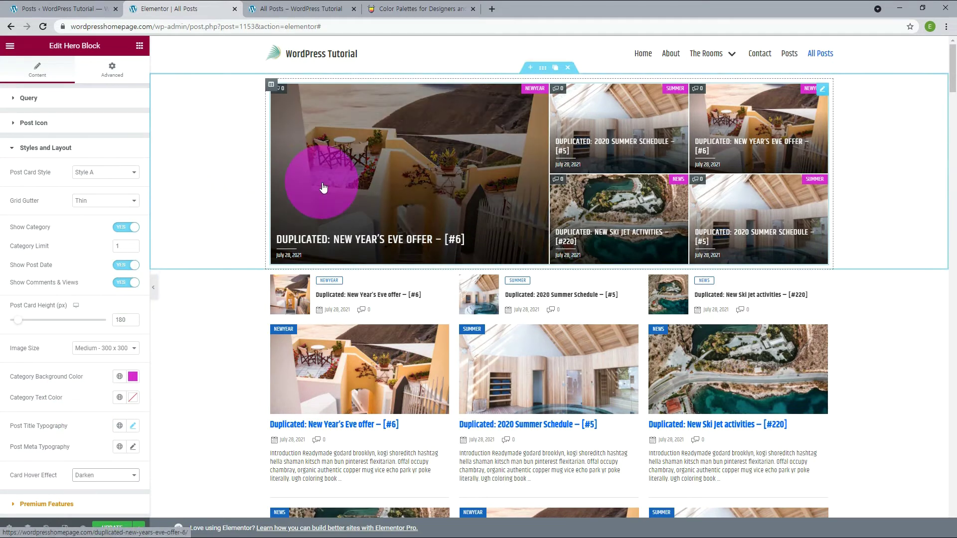
pyautogui.click(106, 476)
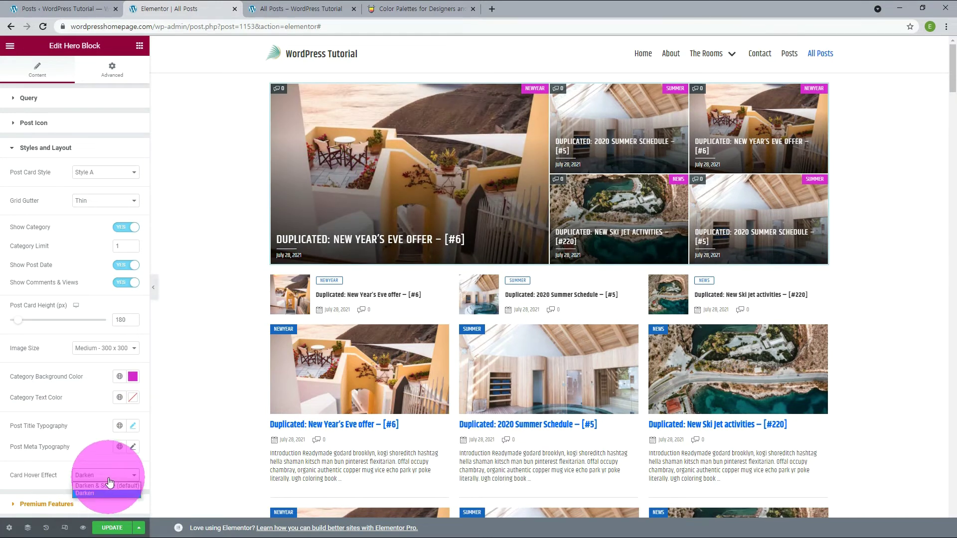
pyautogui.click(104, 486)
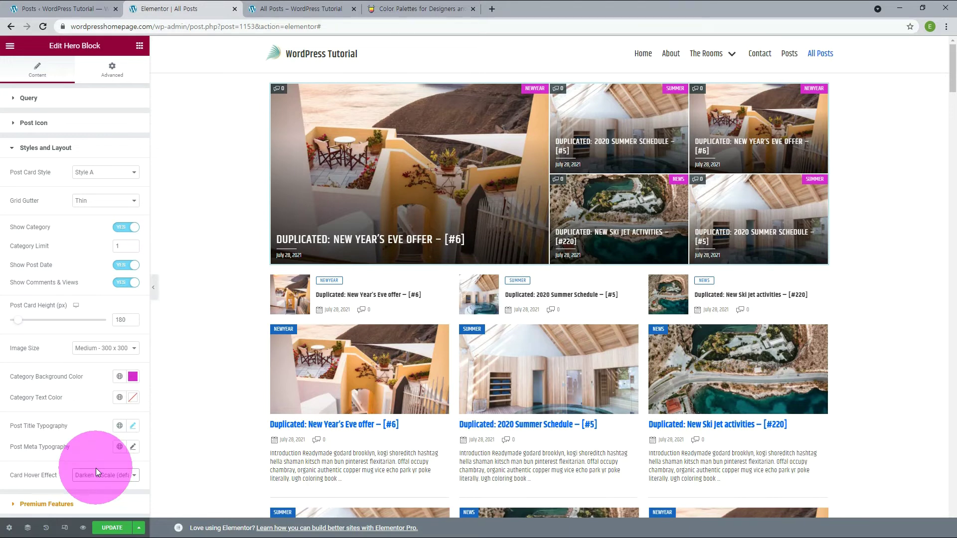
# Open the Light Grid widget below the Hero Block for editing and set its widget header title to "Breaking News"
pyautogui.click(822, 281)
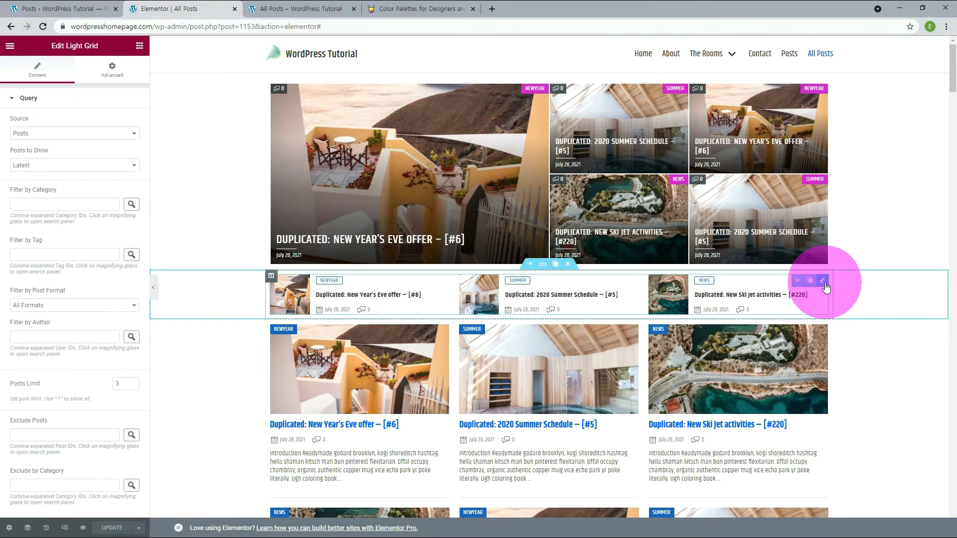
pyautogui.click(30, 98)
pyautogui.click(39, 124)
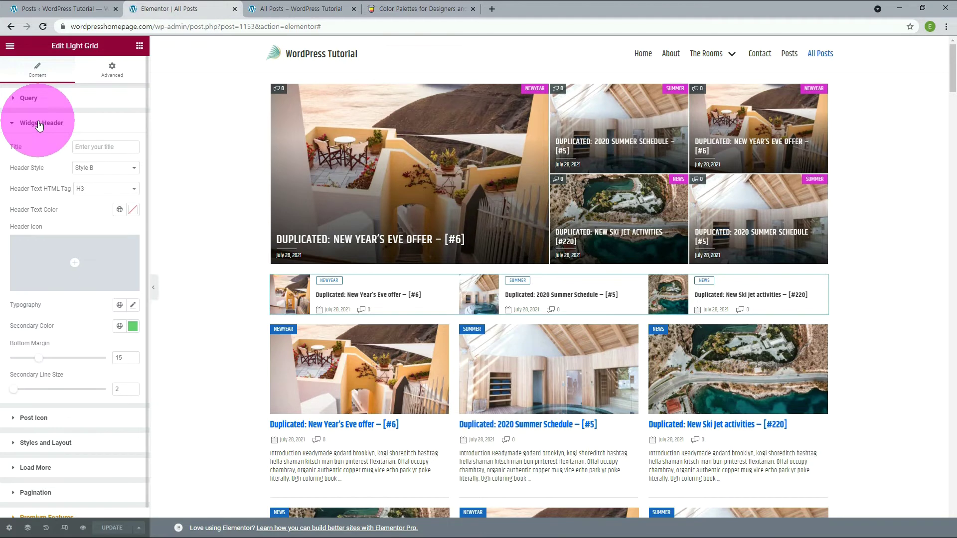
pyautogui.click(97, 147)
pyautogui.write('Breaking')
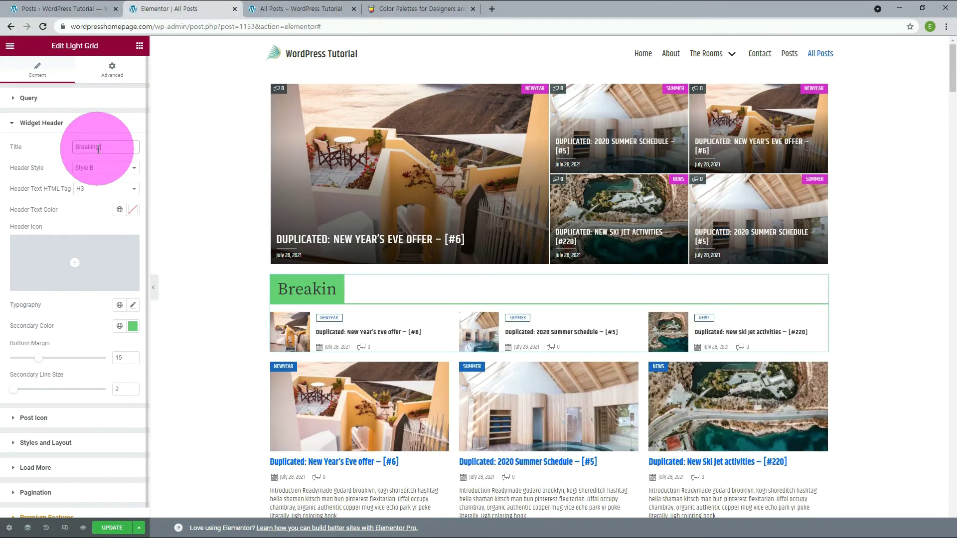
pyautogui.write(' News')
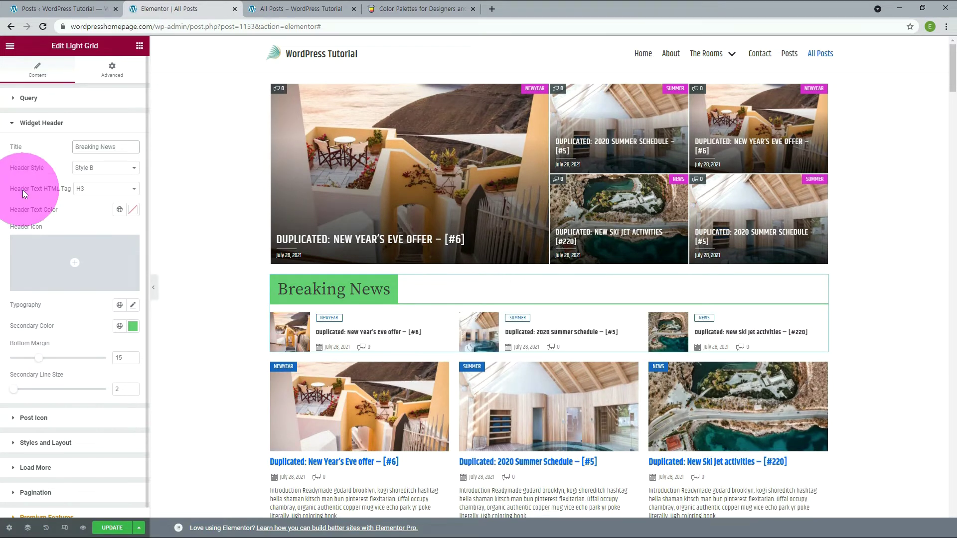
# Try header Style A on the Light Grid's Breaking News header and return to Style B
pyautogui.click(85, 169)
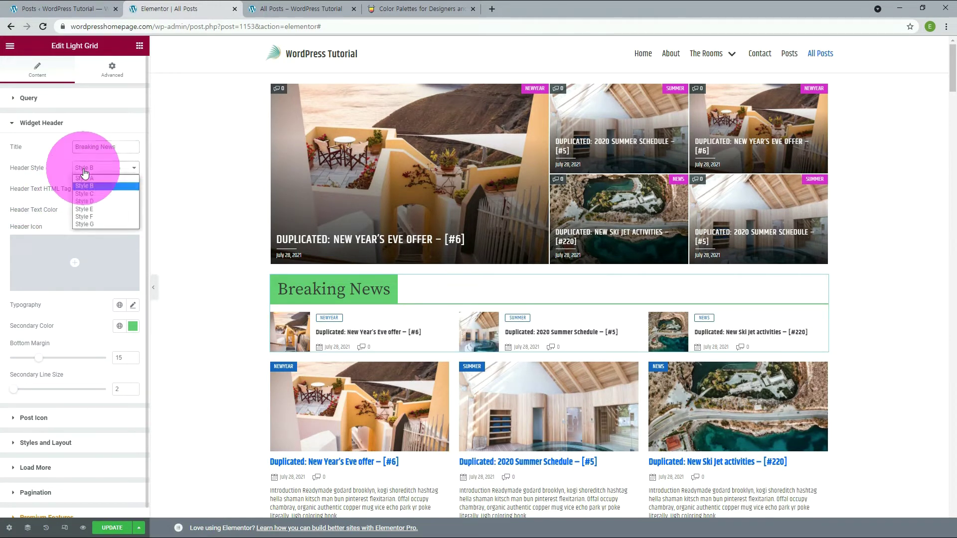
pyautogui.click(85, 177)
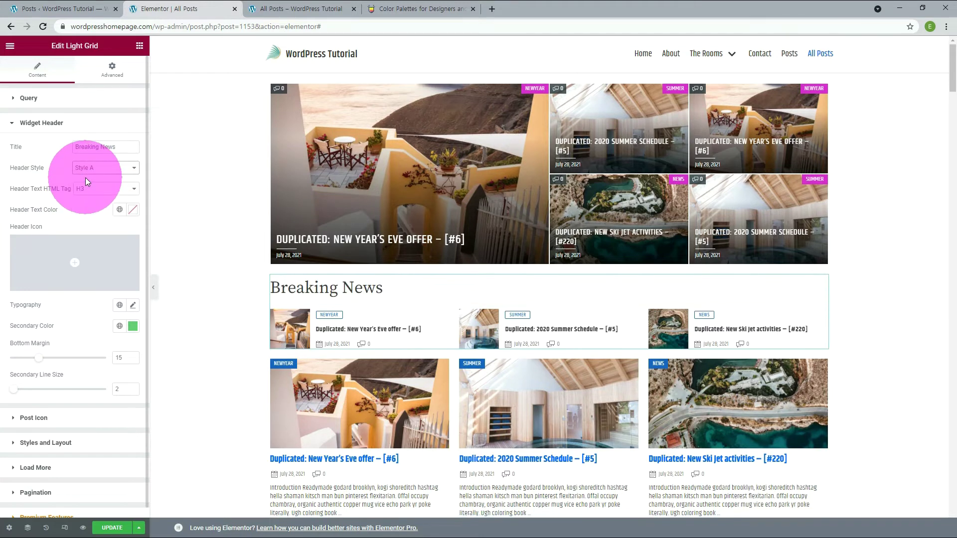
pyautogui.press('Down')
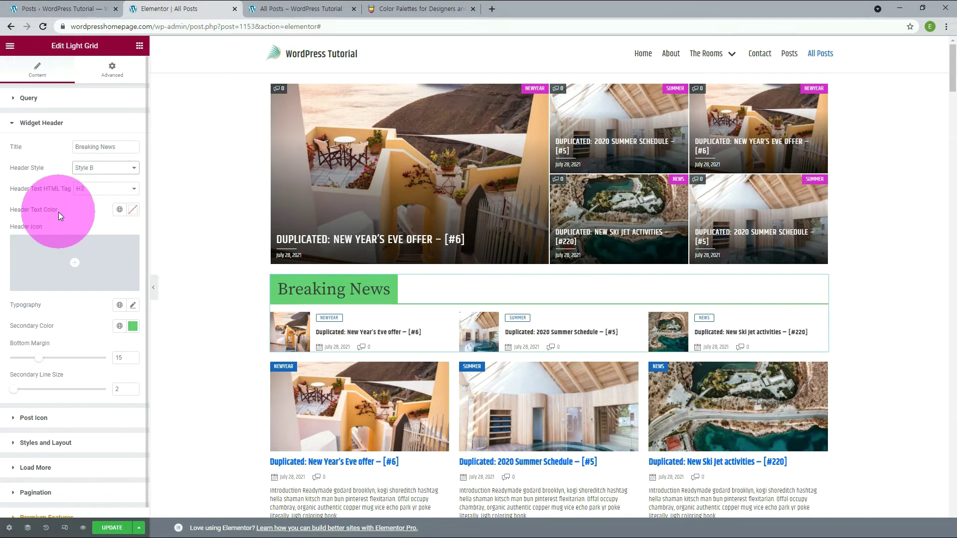
# Set the Breaking News header text color to the global color Neve - Text Dark Background
pyautogui.click(120, 212)
pyautogui.scroll(-4, 89, 329)
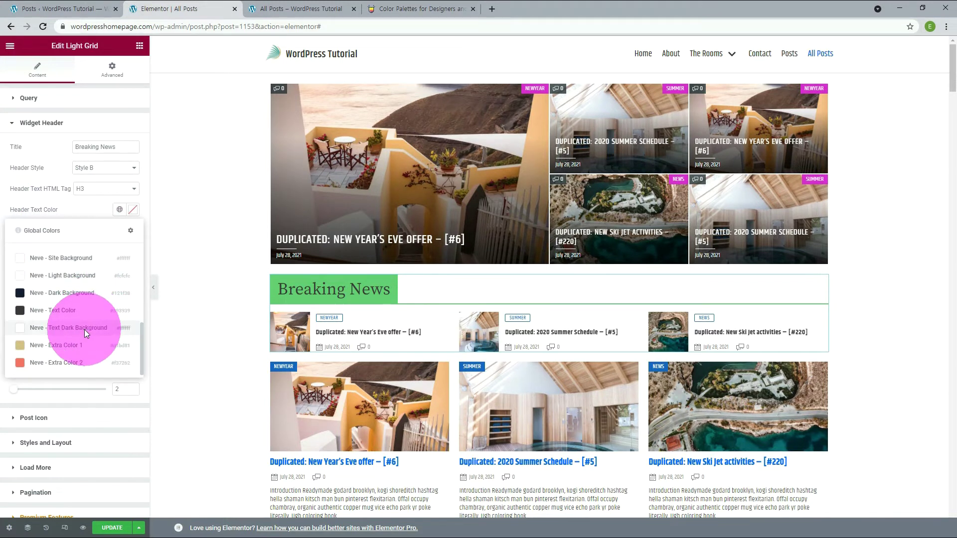
pyautogui.click(86, 328)
# Apply the khand global font to the Breaking News header and set its font size to 25 px
pyautogui.click(120, 306)
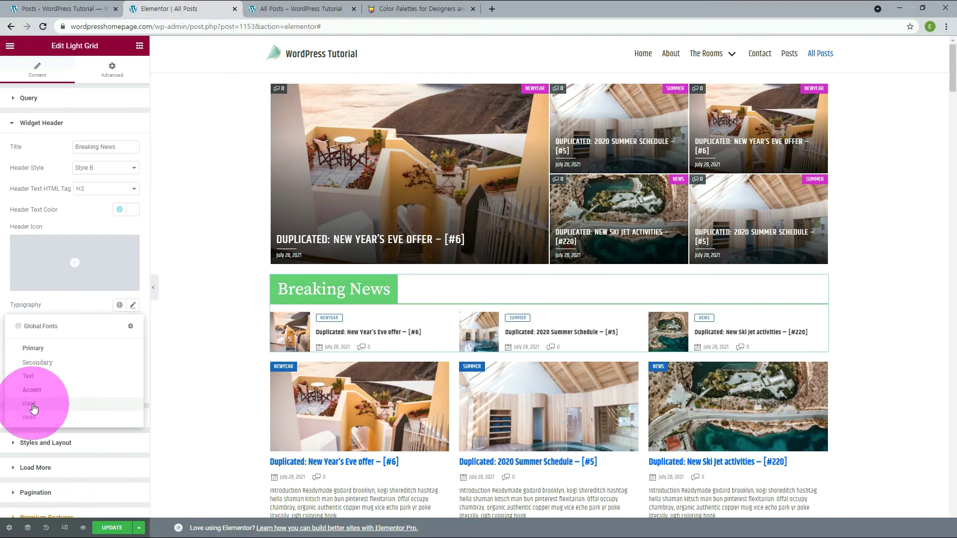
pyautogui.click(31, 404)
pyautogui.click(133, 304)
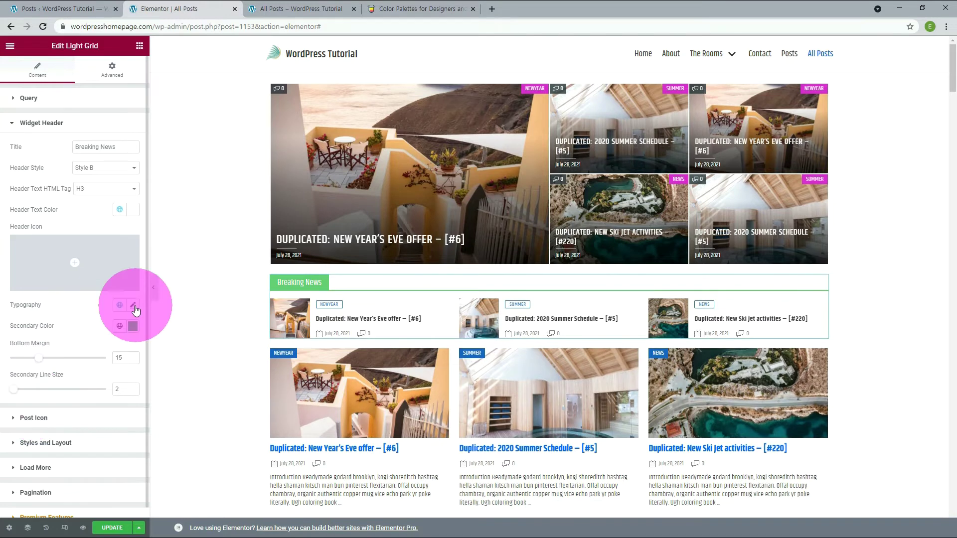
pyautogui.click(111, 384)
pyautogui.write('25')
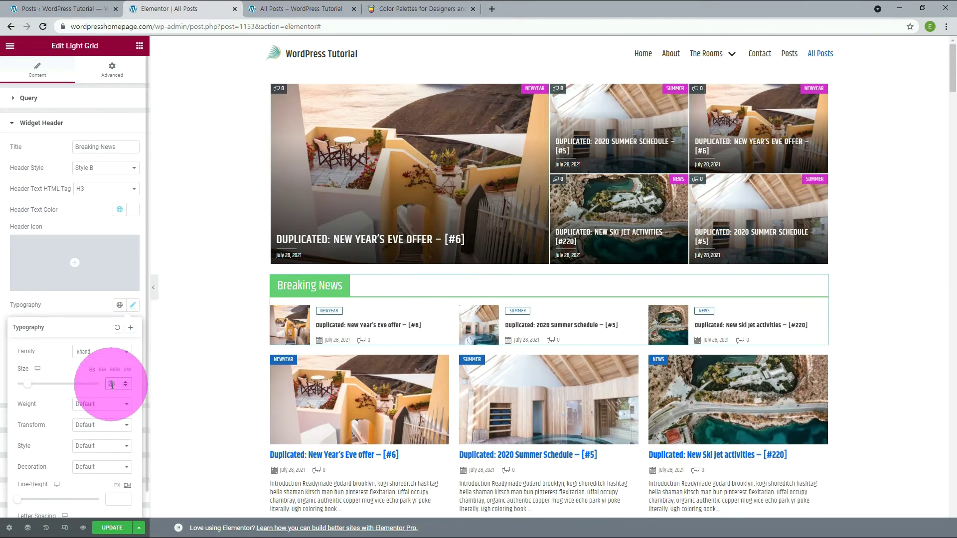
pyautogui.click(92, 305)
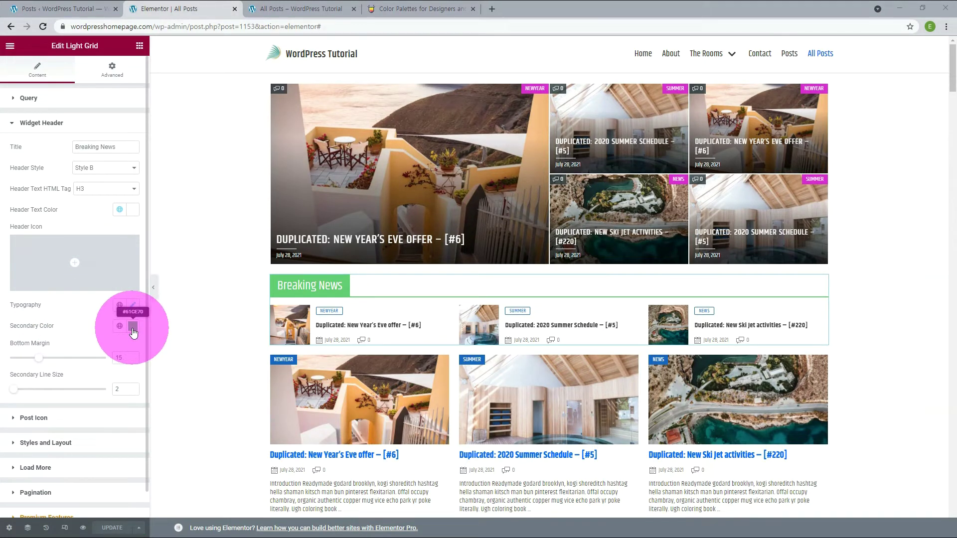
# Set the Light Grid header's secondary color to #D62AD0
pyautogui.click(133, 327)
pyautogui.tripleClick(35, 477)
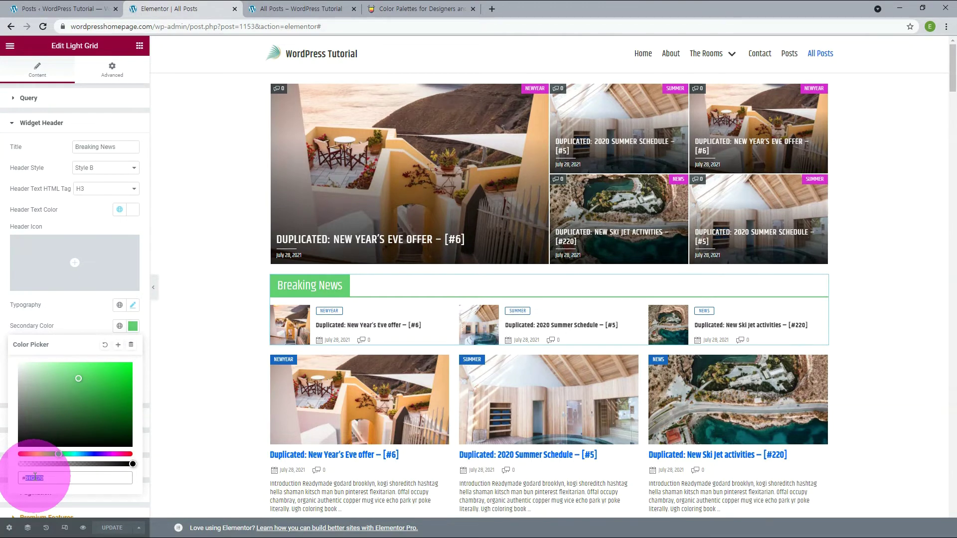
pyautogui.write('#D62AD0')
pyautogui.click(84, 321)
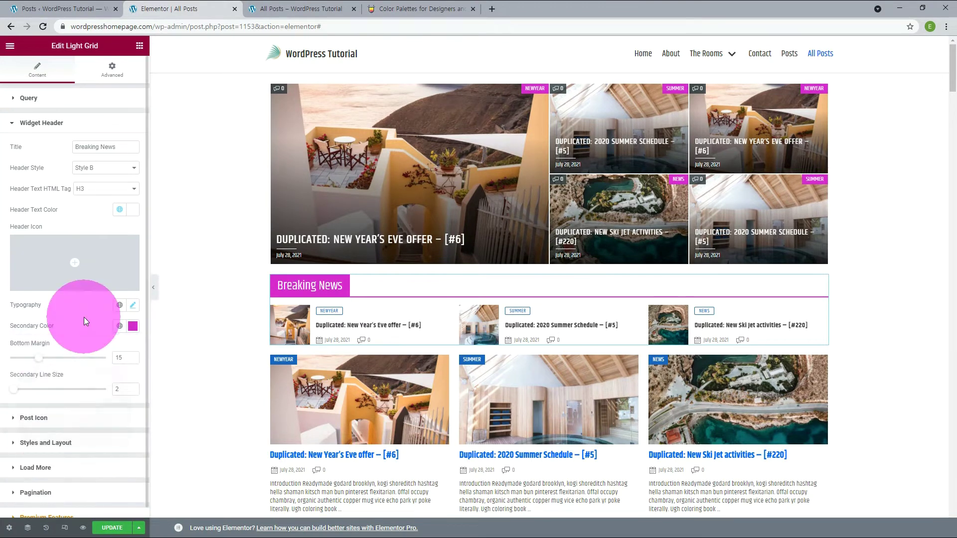
# Add the Bell icon from the icon library to the Light Grid's Breaking News header
pyautogui.moveTo(75, 267)
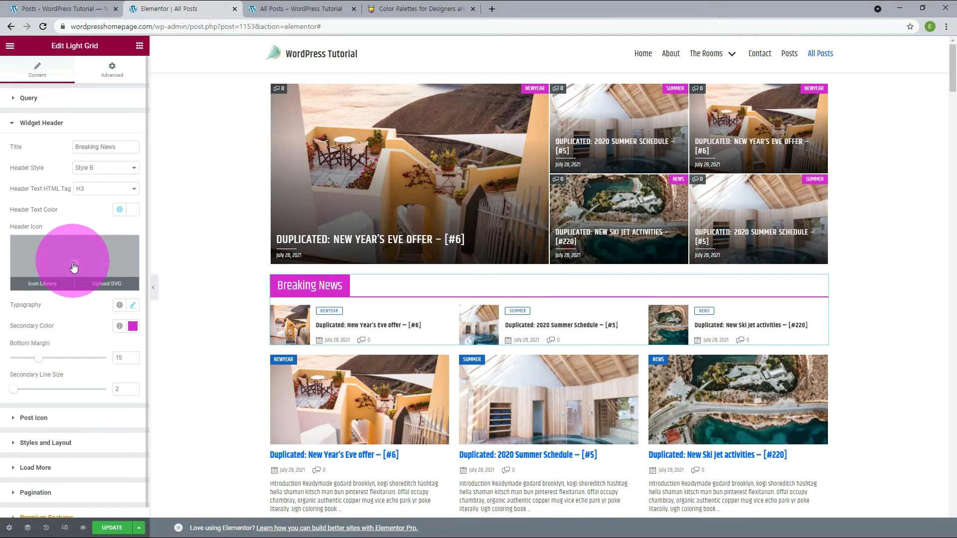
pyautogui.click(43, 283)
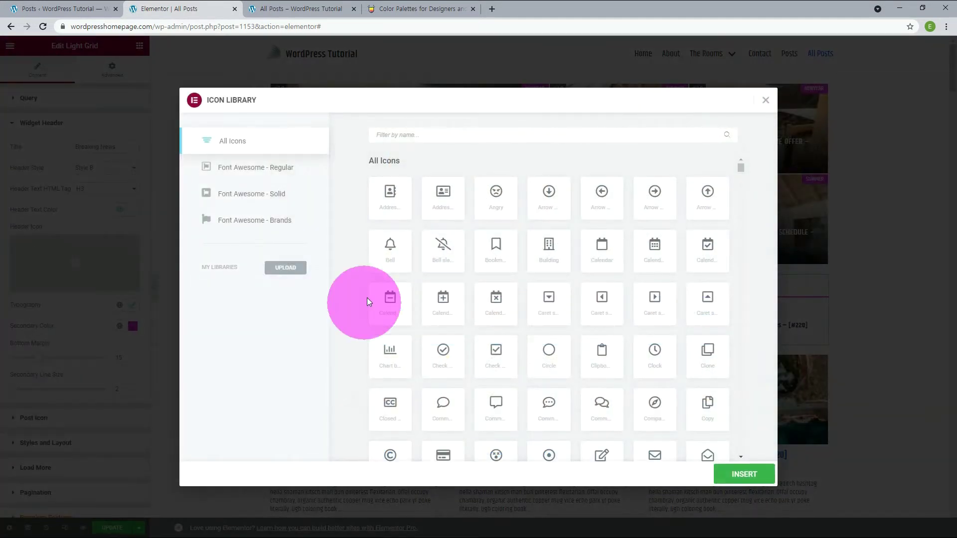
pyautogui.click(389, 249)
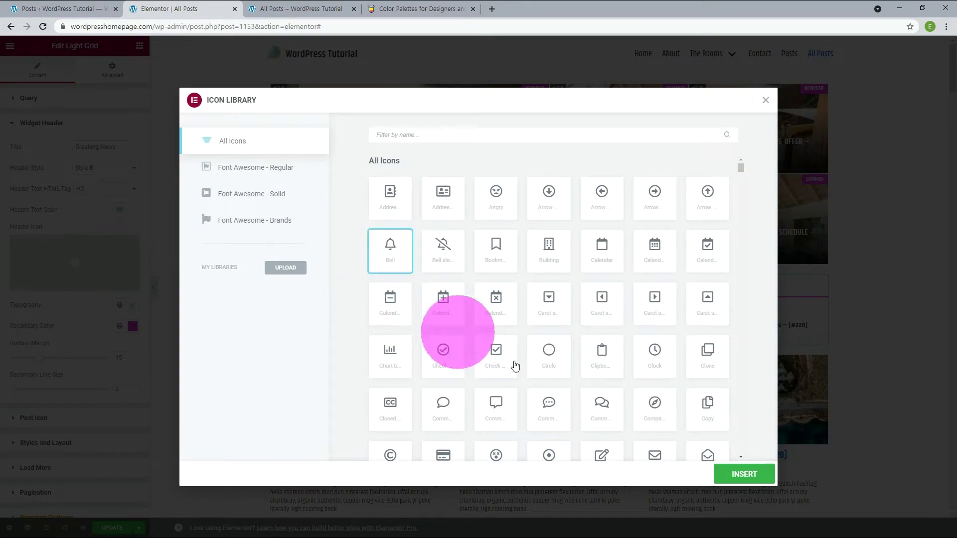
pyautogui.click(744, 473)
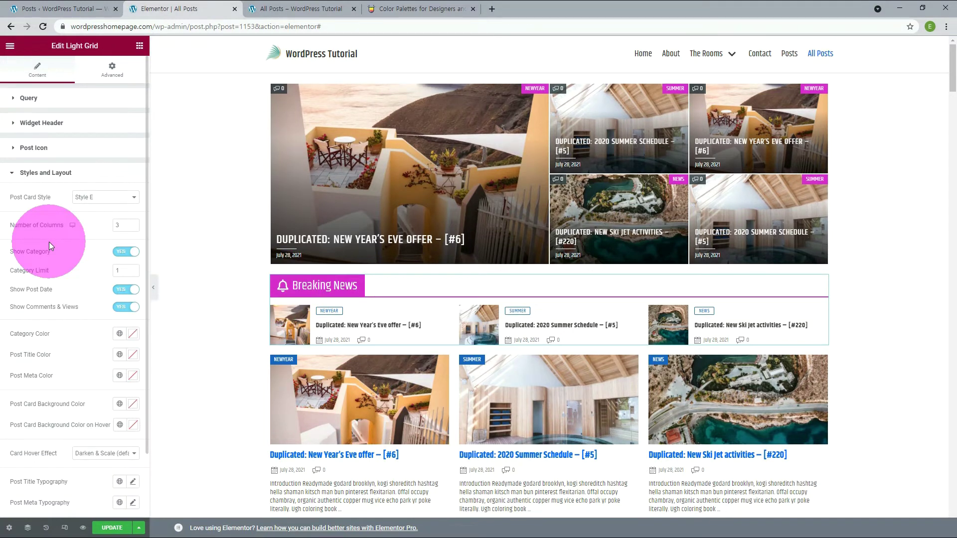
# Try post card Style F and column counts of 4, 2 and 1 on the Light Grid, returning to Style E with 3 columns
pyautogui.click(98, 202)
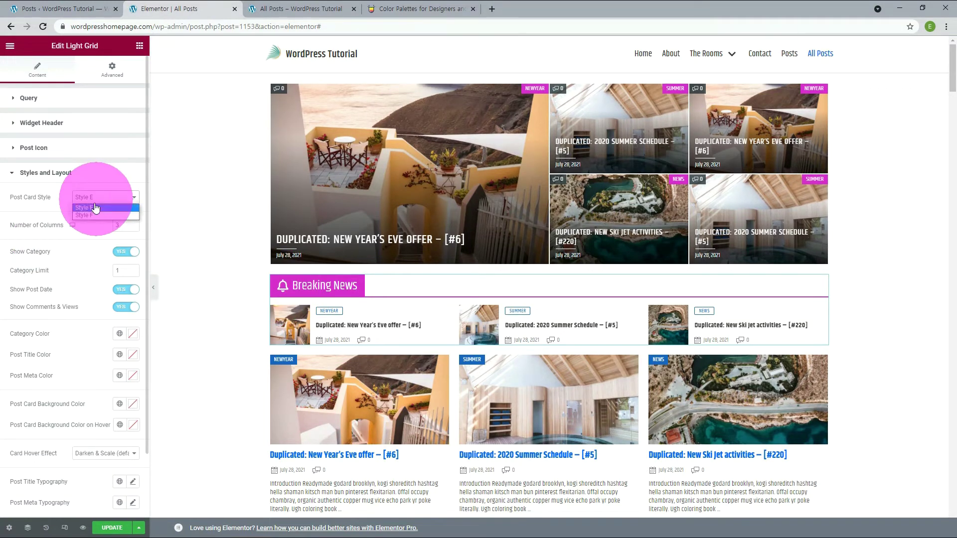
pyautogui.click(89, 216)
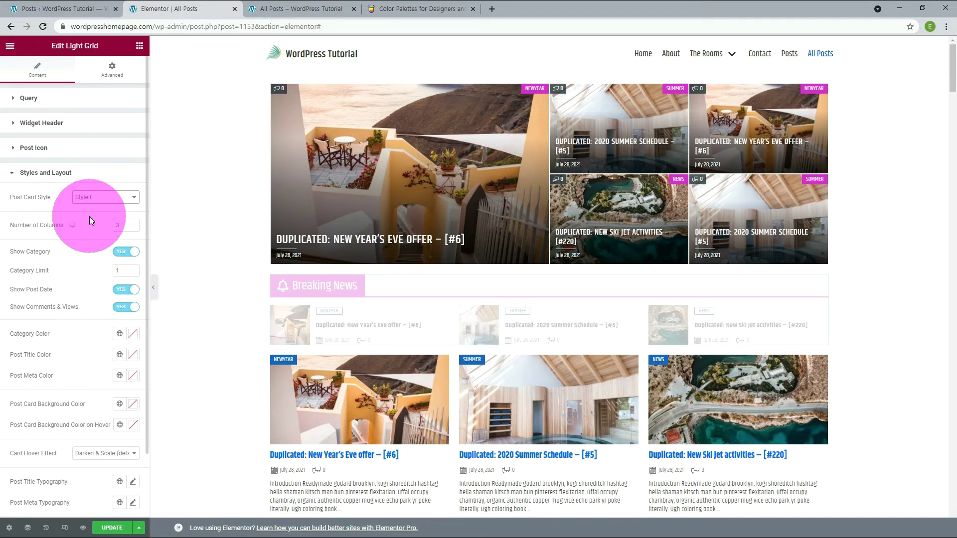
pyautogui.click(133, 223)
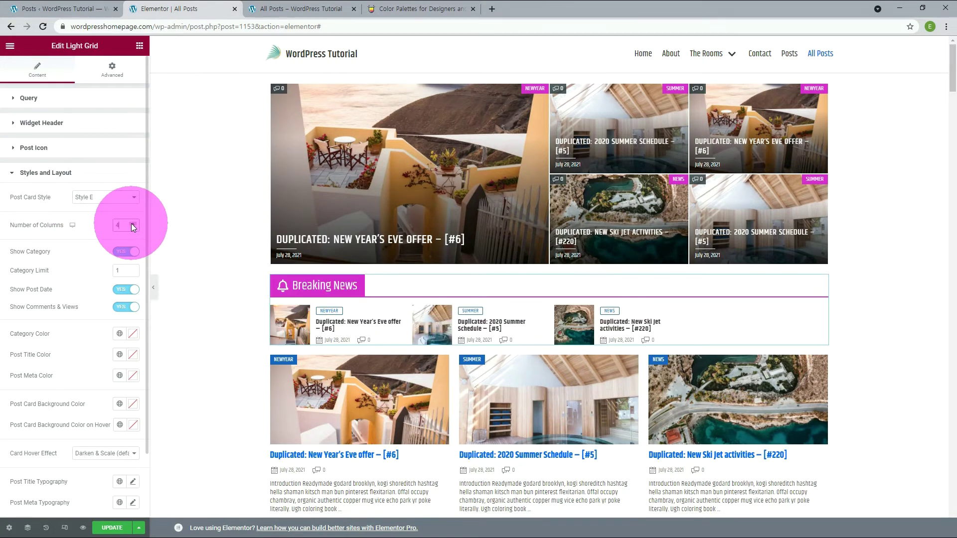
pyautogui.click(130, 227)
pyautogui.click(130, 227)
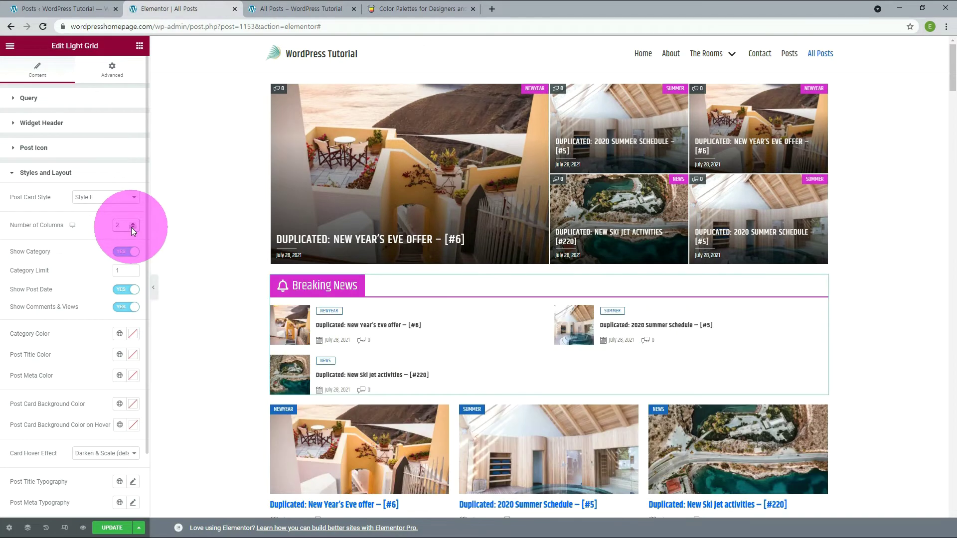
pyautogui.click(132, 227)
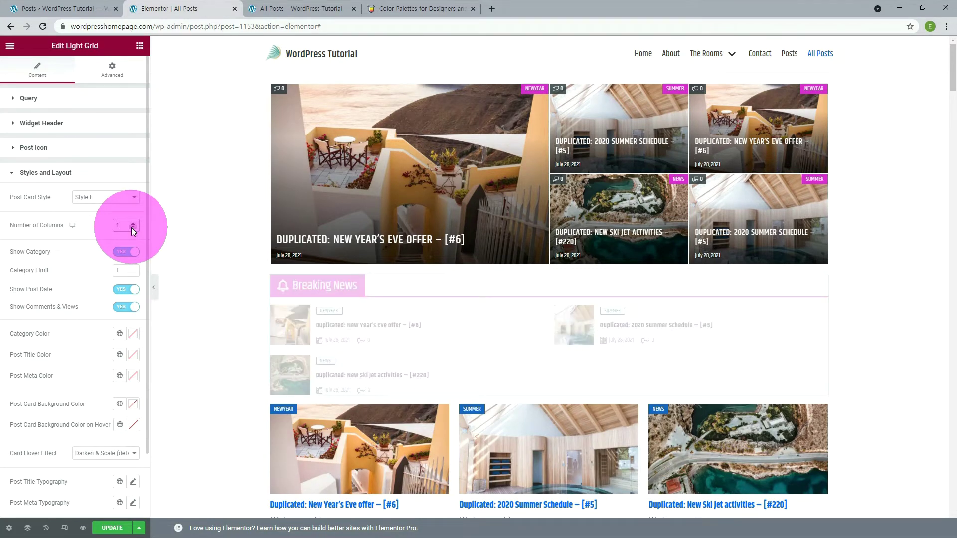
pyautogui.click(134, 223)
pyautogui.click(134, 223)
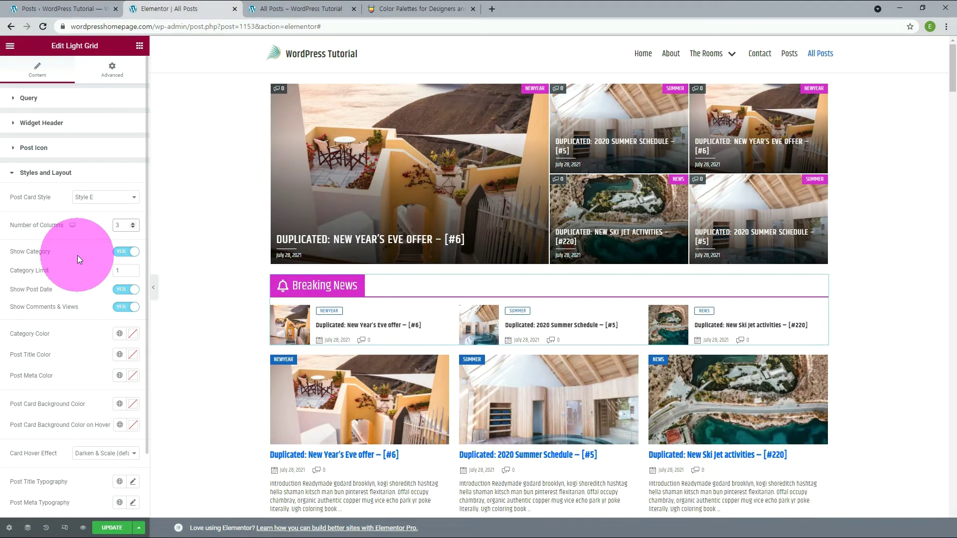
# Try hiding the Light Grid's category and post date and raising the category limit, restoring both displays and a limit of 1
pyautogui.click(126, 251)
pyautogui.click(125, 251)
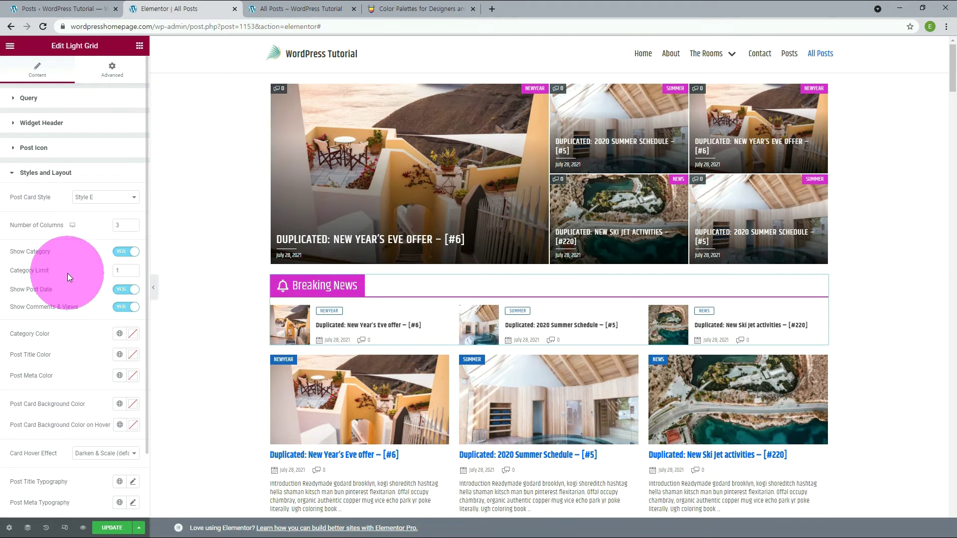
pyautogui.click(133, 267)
pyautogui.click(133, 267)
pyautogui.click(133, 268)
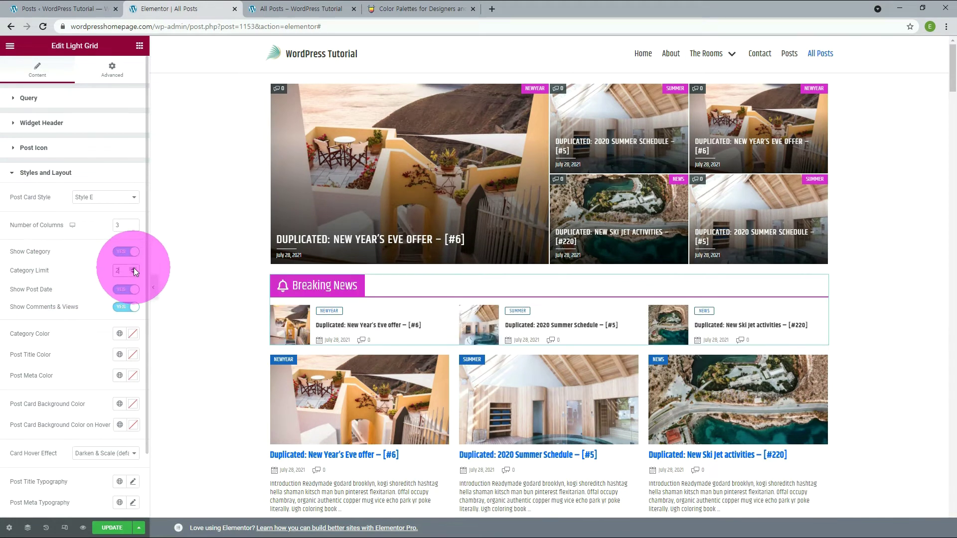
pyautogui.click(135, 272)
pyautogui.click(135, 272)
pyautogui.click(135, 273)
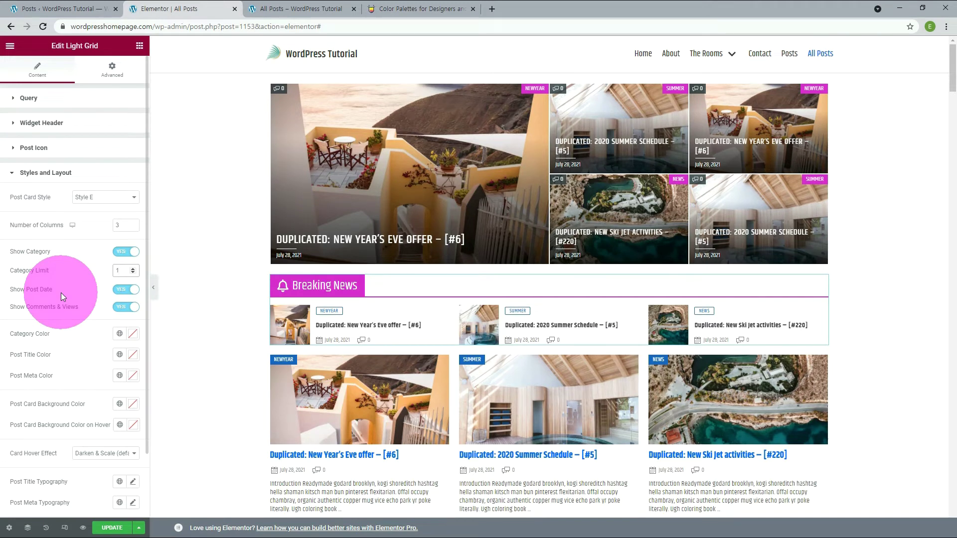
pyautogui.click(127, 290)
pyautogui.click(128, 292)
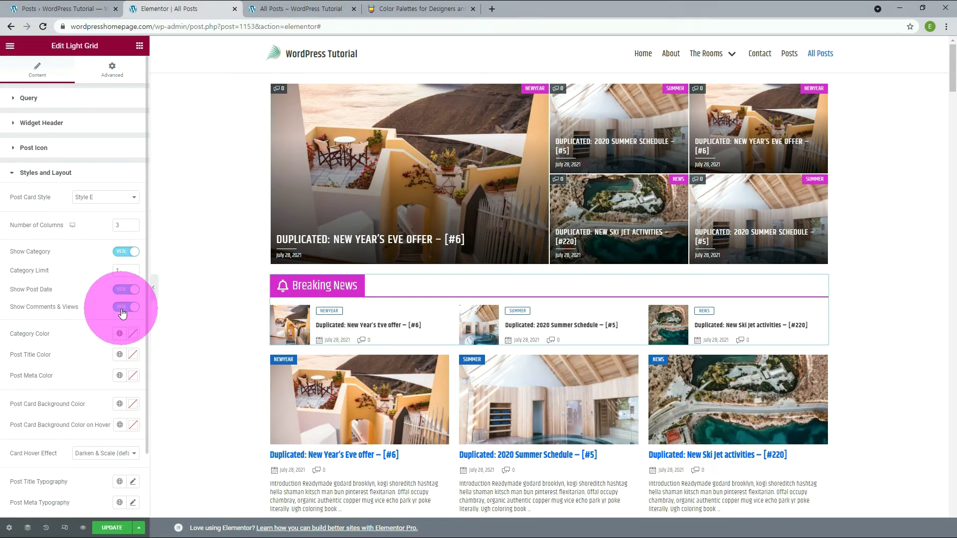
# Try the Primary global color on the Light Grid's post titles and settle on a dark global color
pyautogui.scroll(-1, 122, 311)
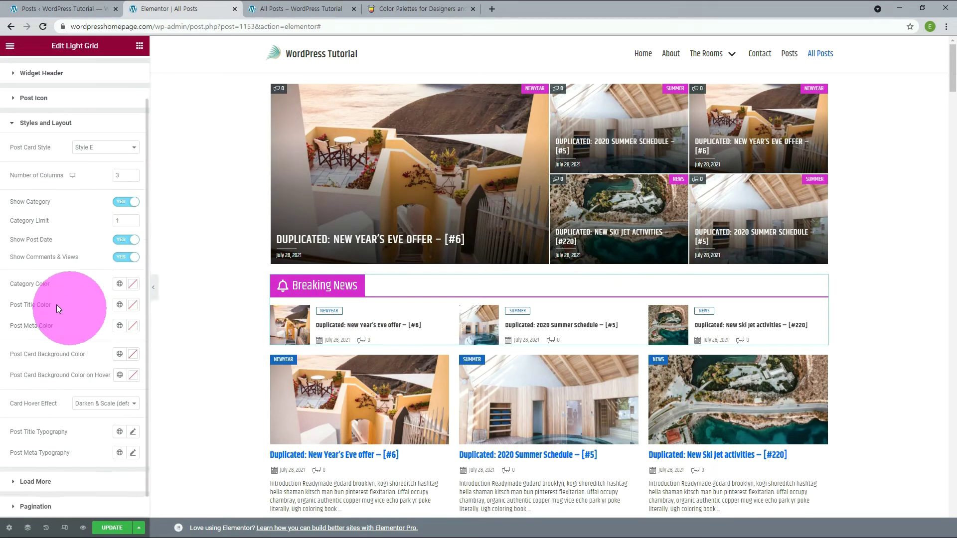
pyautogui.click(123, 309)
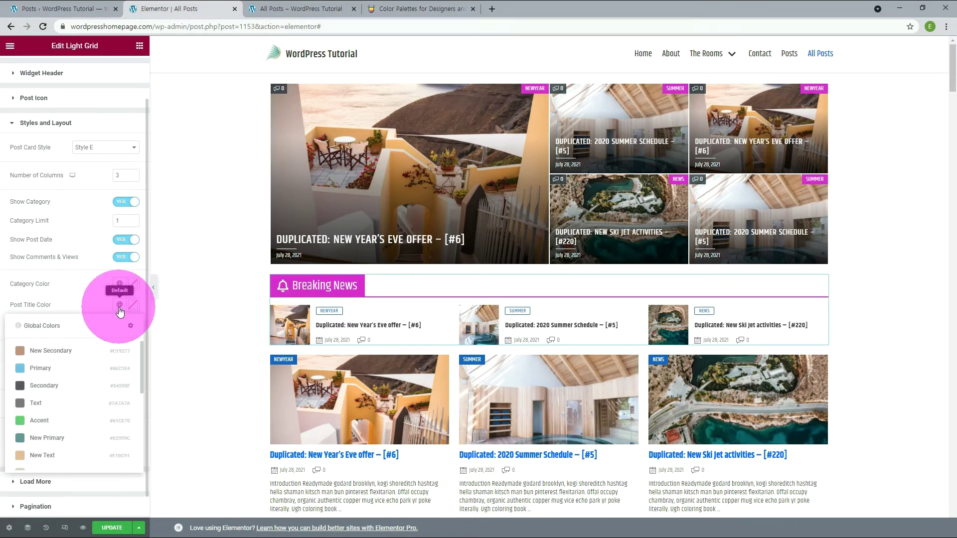
pyautogui.click(39, 368)
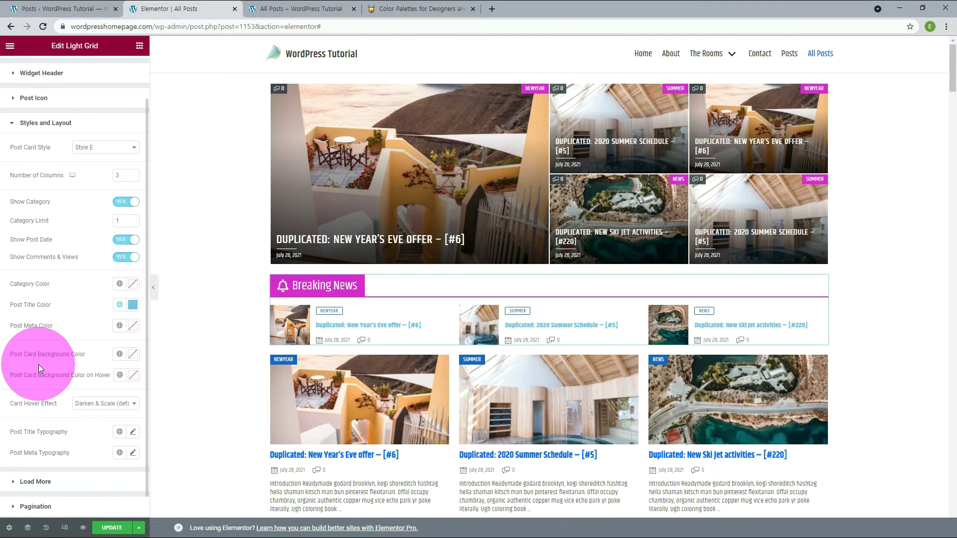
# Try the New Accent global color on the Light Grid's post meta text and clear it again
pyautogui.click(120, 327)
pyautogui.click(58, 446)
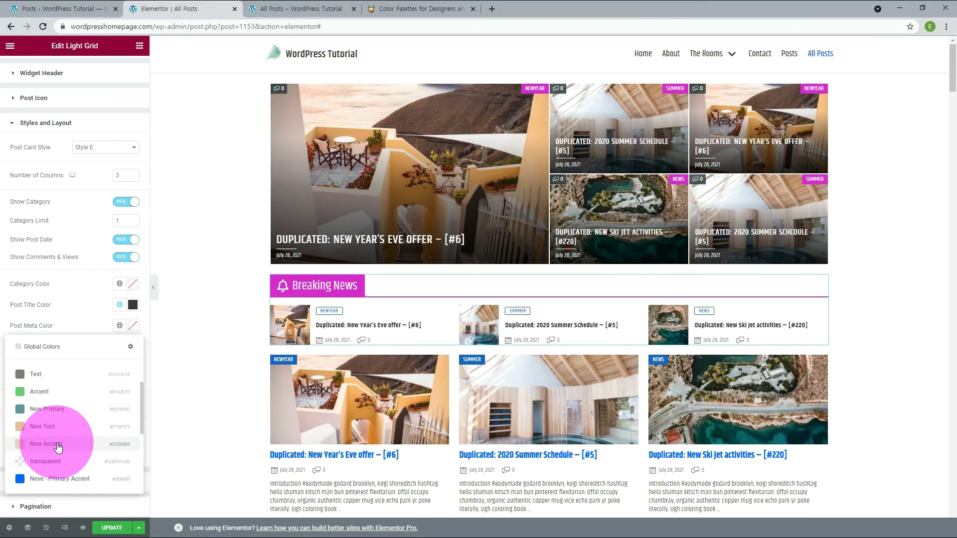
pyautogui.click(129, 328)
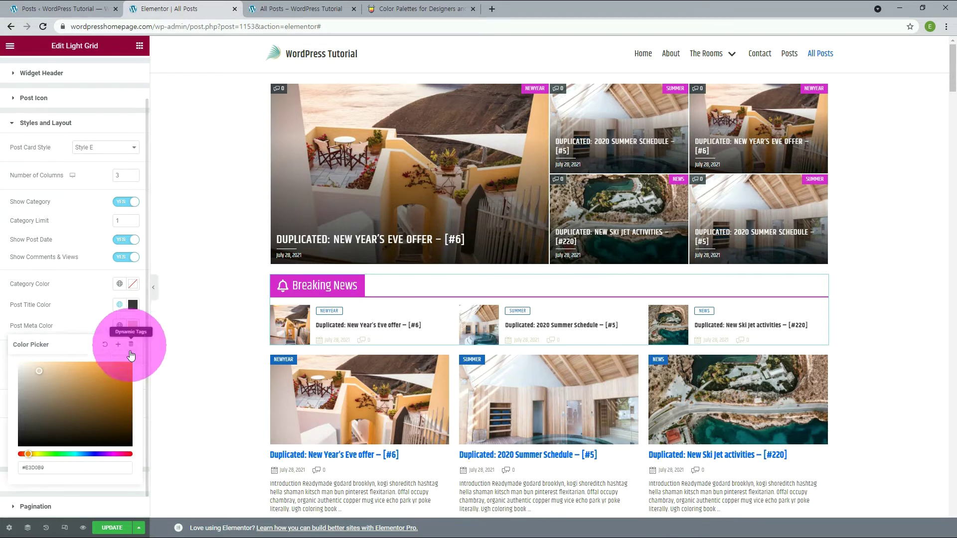
pyautogui.click(104, 344)
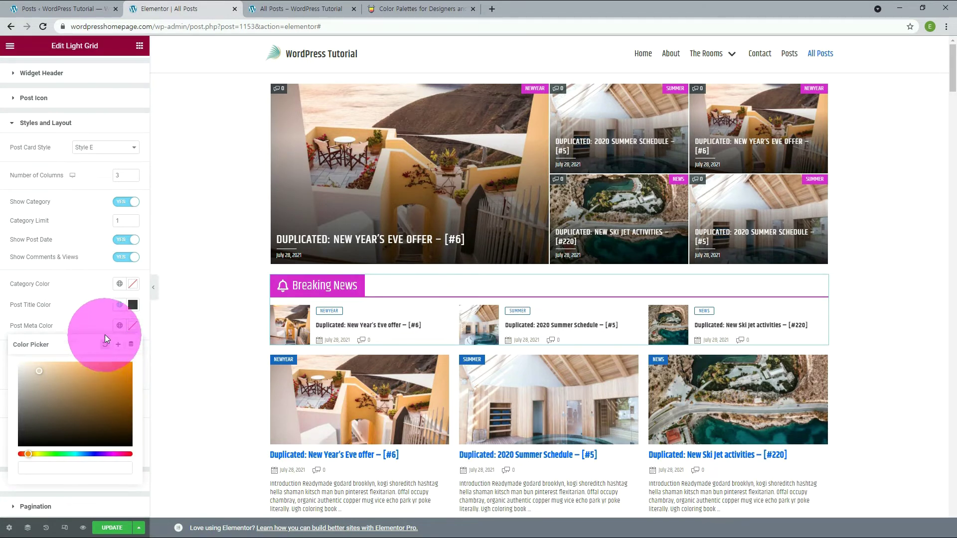
pyautogui.click(99, 324)
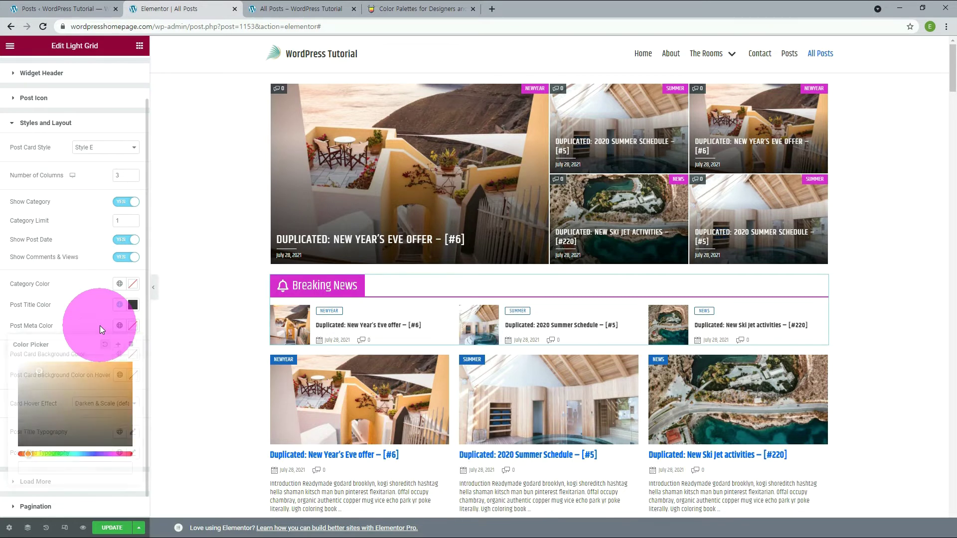
# Try #EDF8E5 as the Light Grid's post card background color on hover
pyautogui.click(133, 375)
pyautogui.doubleClick(34, 351)
pyautogui.click(35, 350)
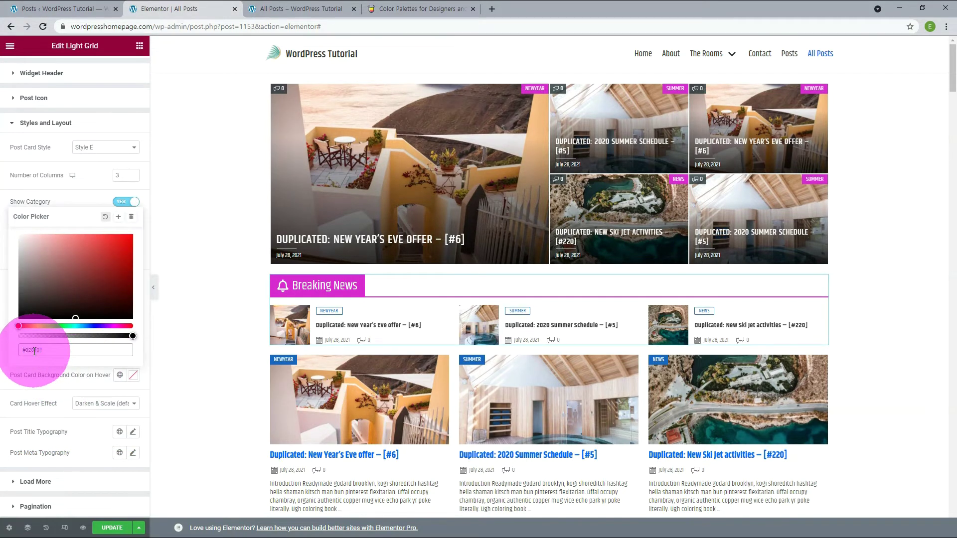
pyautogui.write('EDF8E5')
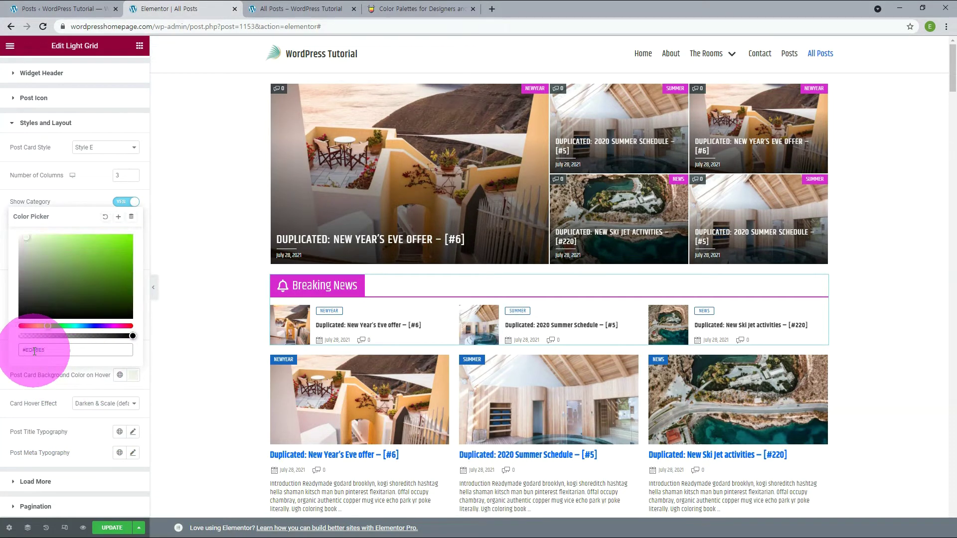
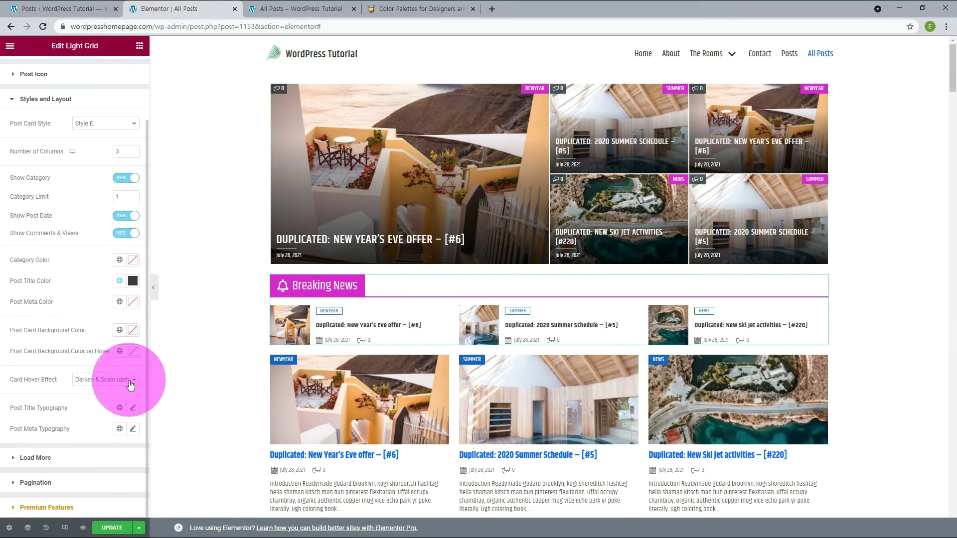
# Try the Darken card hover effect on the Light Grid and return to Darken & Scale
pyautogui.click(131, 384)
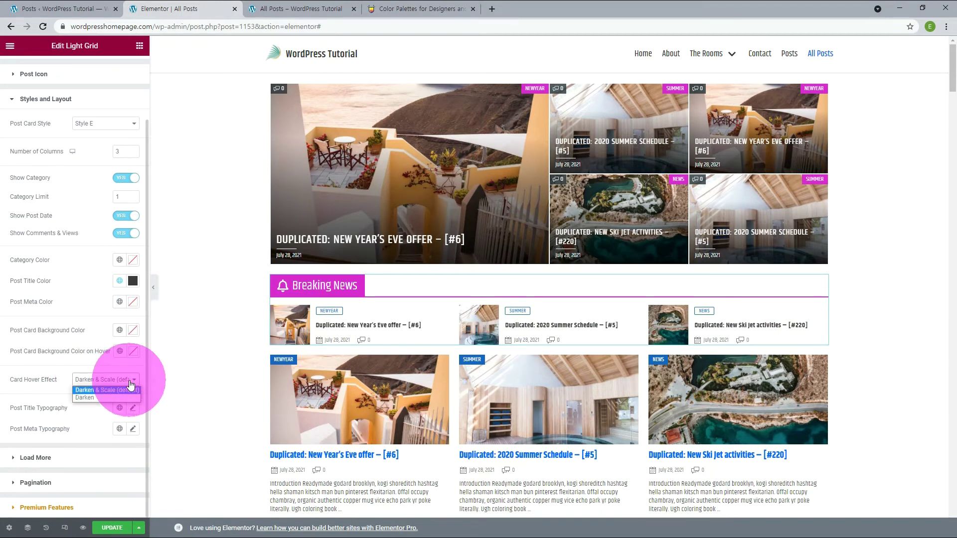
pyautogui.click(82, 398)
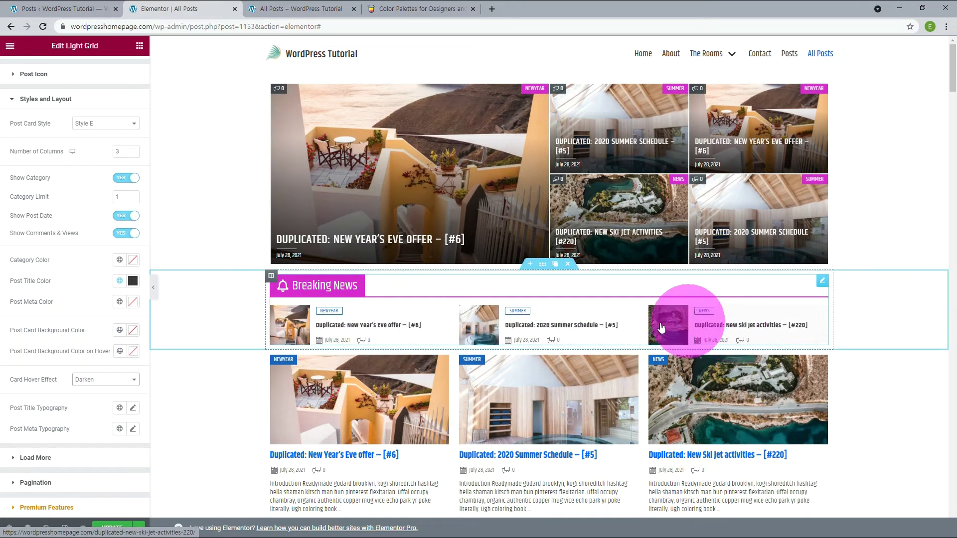
pyautogui.click(105, 379)
pyautogui.click(86, 410)
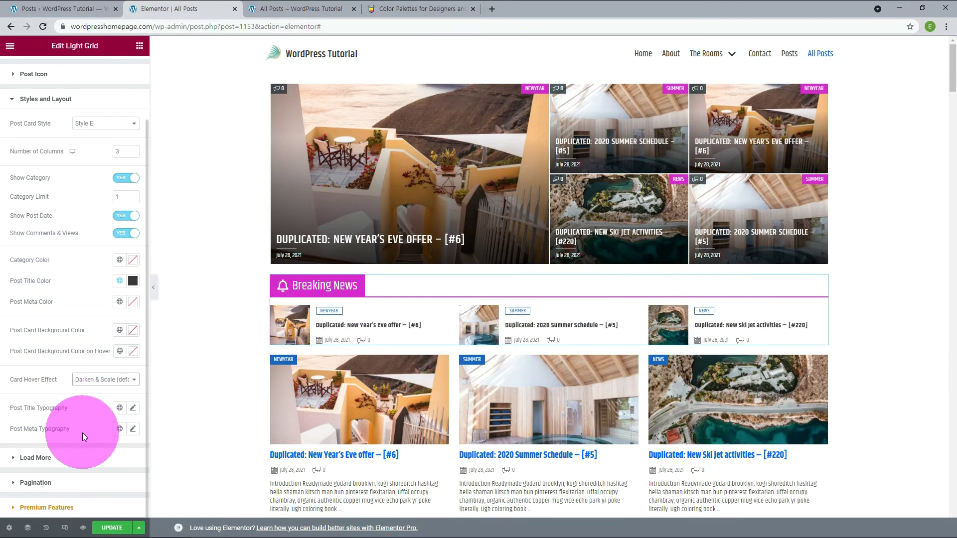
# Try the Varta global font on the Light Grid's post meta text
pyautogui.click(119, 429)
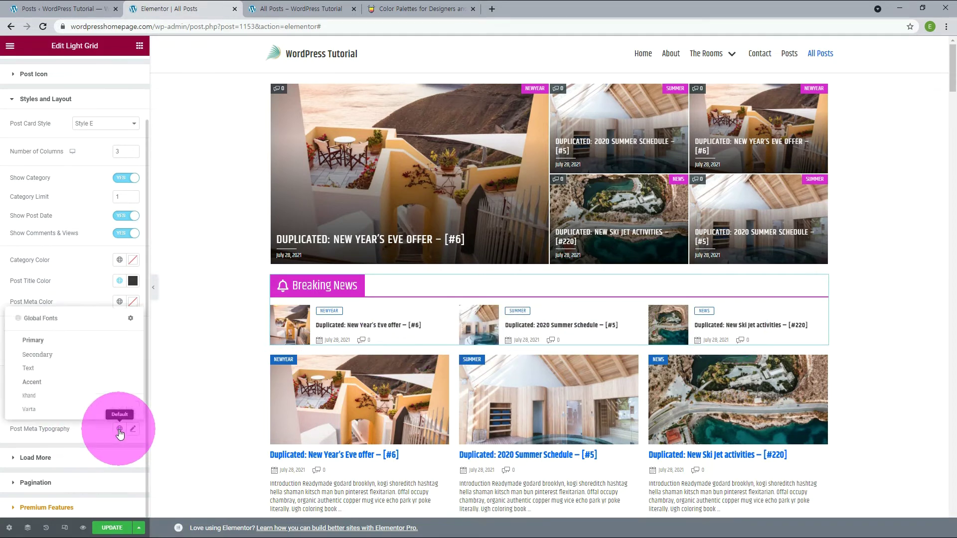
pyautogui.click(32, 411)
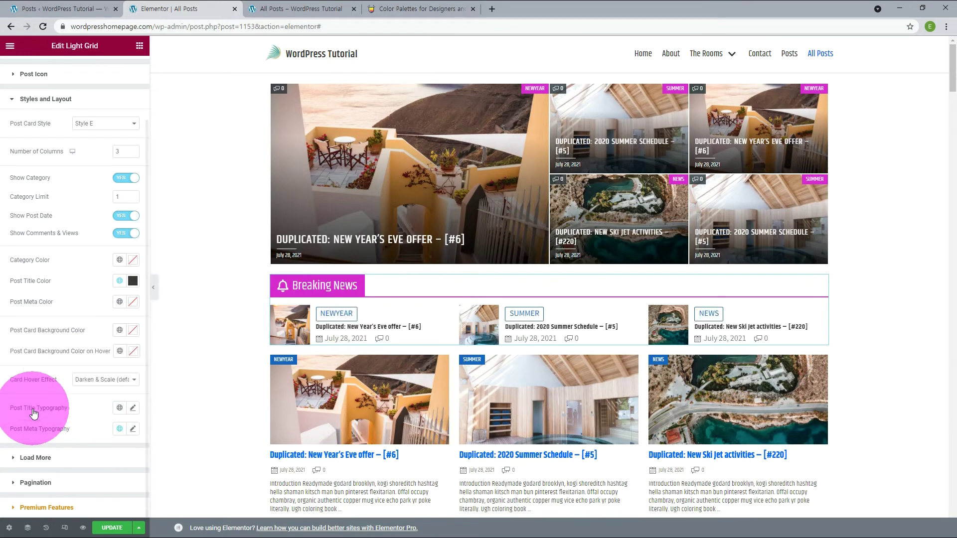
# Enable the "Load More" button for the Light Grid
pyautogui.scroll(-3, 33, 412)
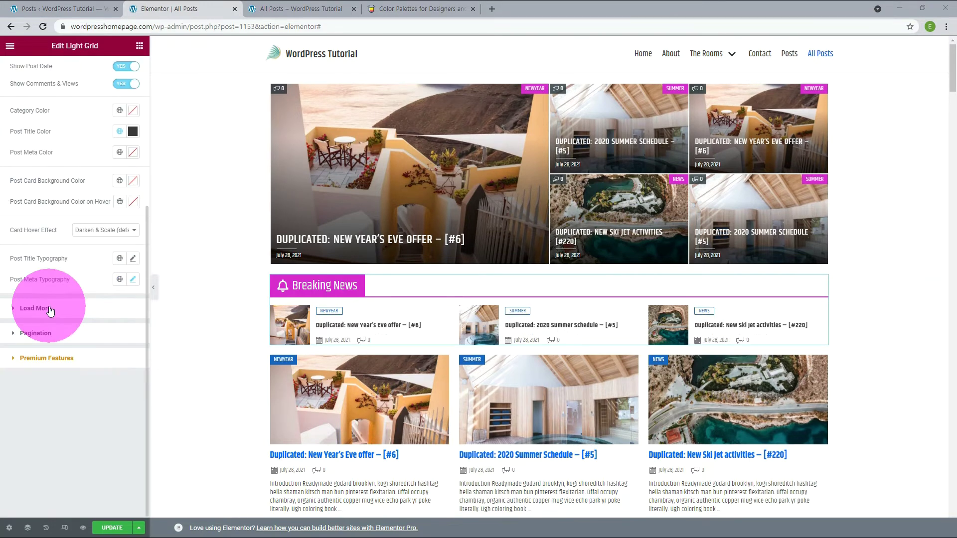
pyautogui.click(50, 309)
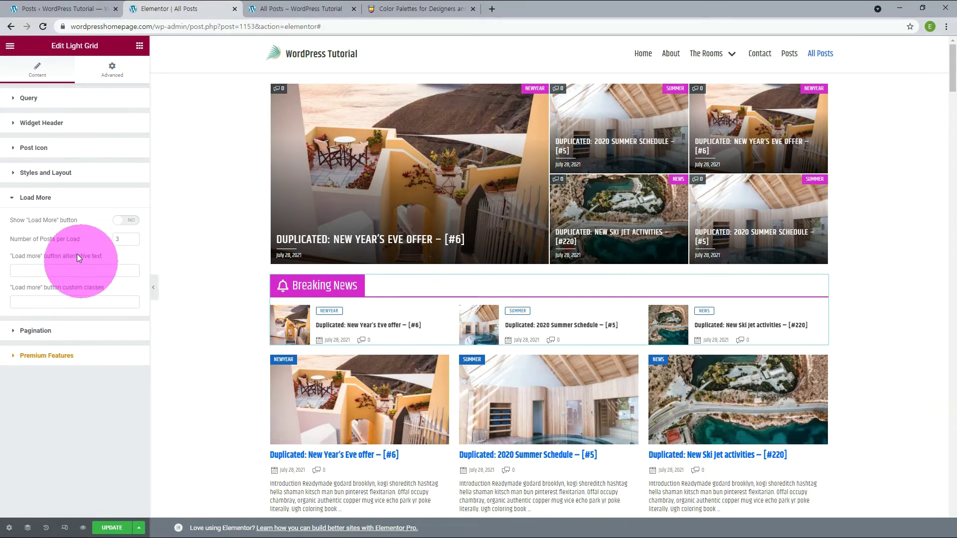
pyautogui.click(128, 220)
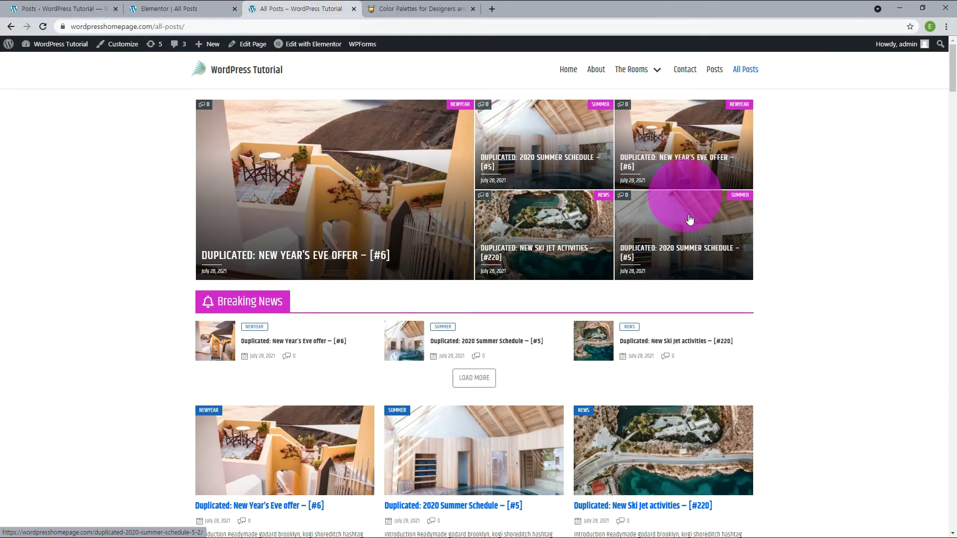
# Test the Load More button under Breaking News on the live All Posts page by loading two more batches of posts
pyautogui.click(488, 381)
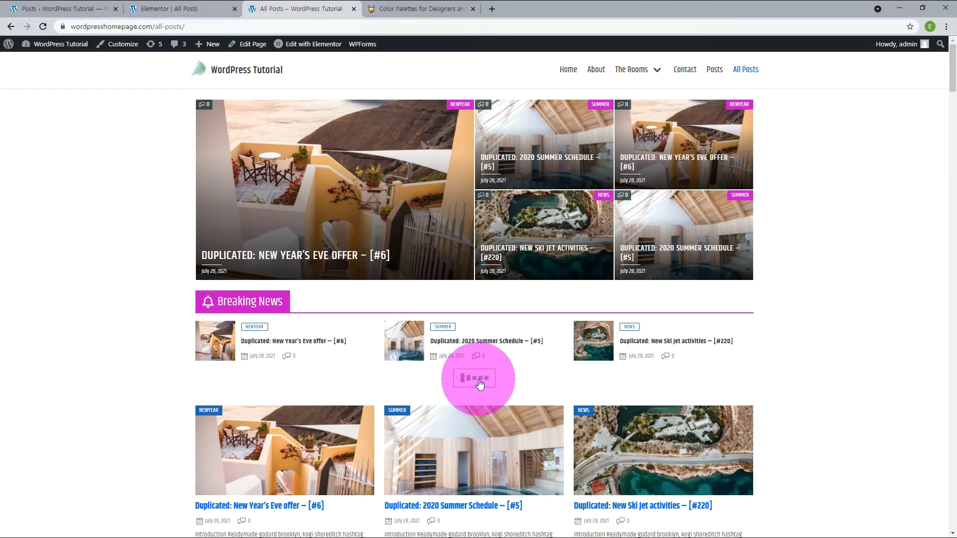
pyautogui.scroll(-1, 480, 383)
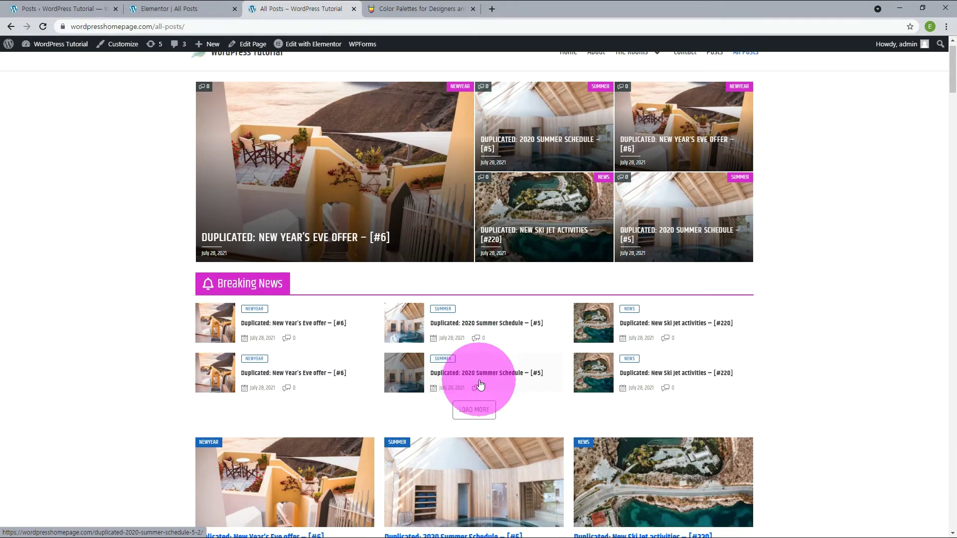
pyautogui.click(480, 383)
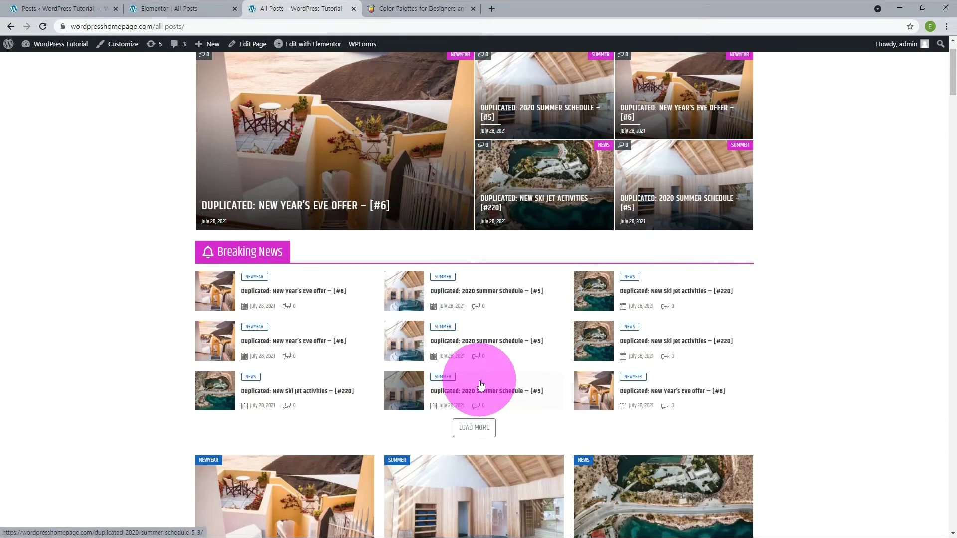
# Load another batch of Breaking News posts on the live page and check the Light Grid's pagination settings in Elementor
pyautogui.click(473, 429)
pyautogui.hotkey('ctrl', 'shift', 'Tab')
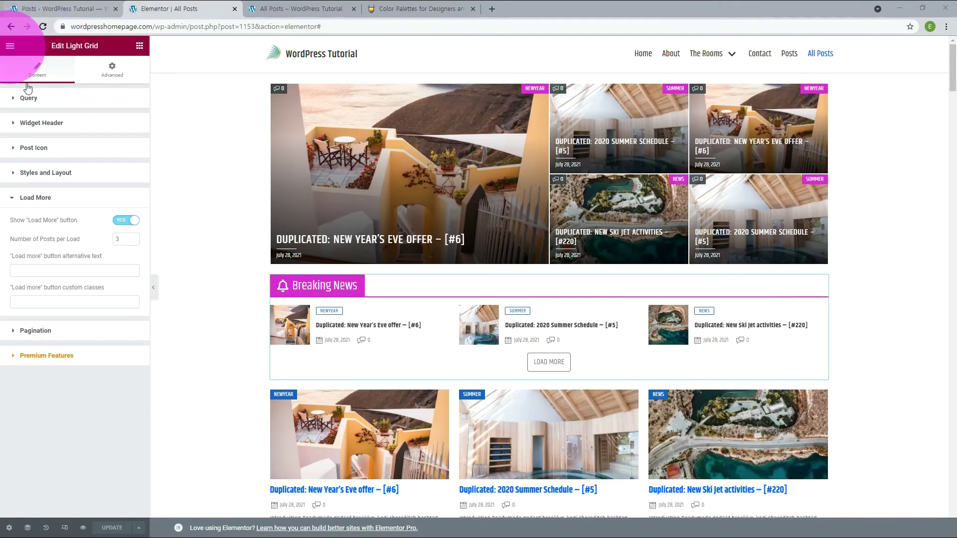
pyautogui.click(43, 331)
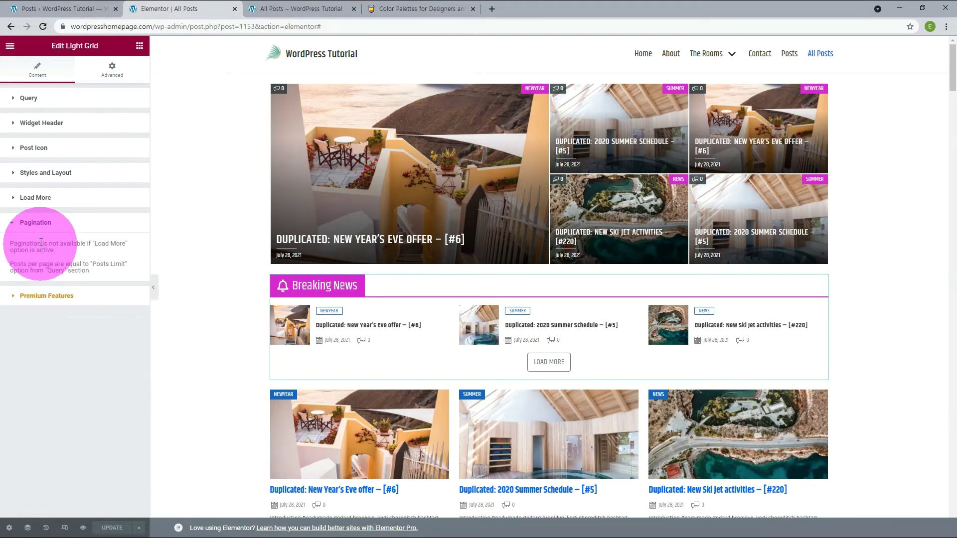
# Turn off the Light Grid's "Load More" button and try the Show Pagination option in its place
pyautogui.click(42, 199)
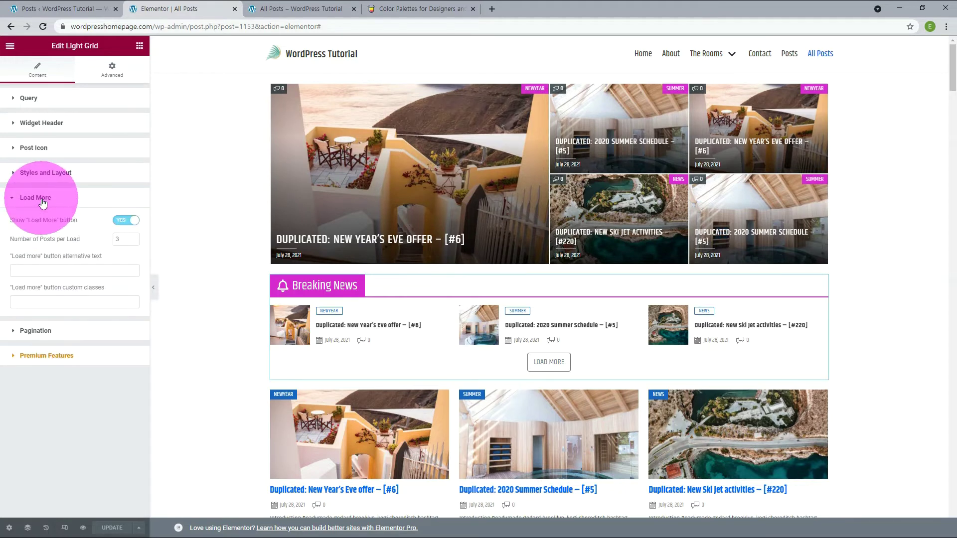
pyautogui.click(124, 221)
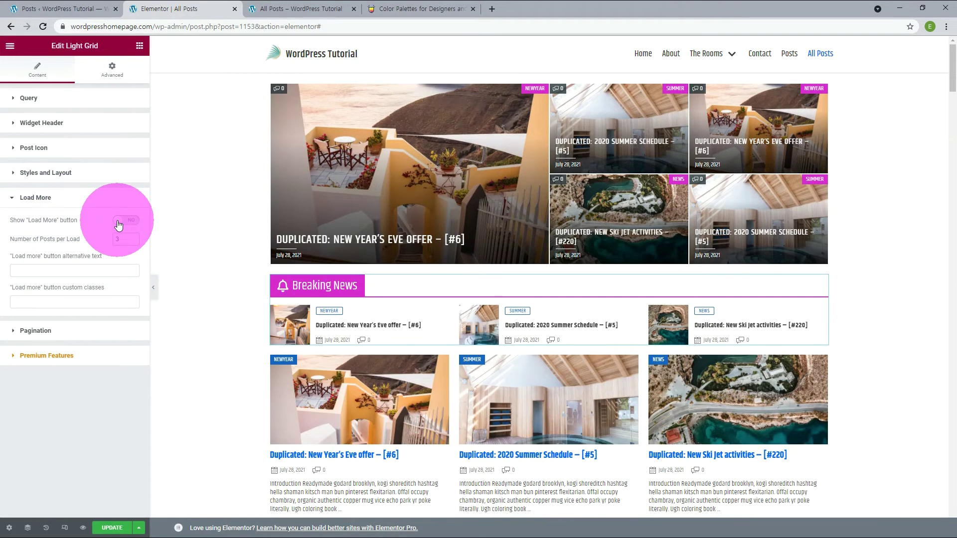
pyautogui.click(43, 331)
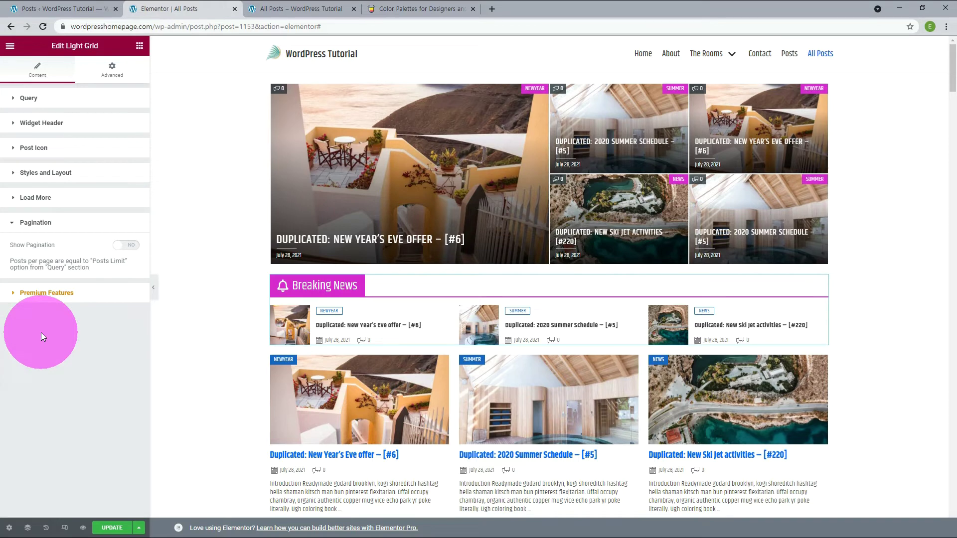
pyautogui.click(130, 247)
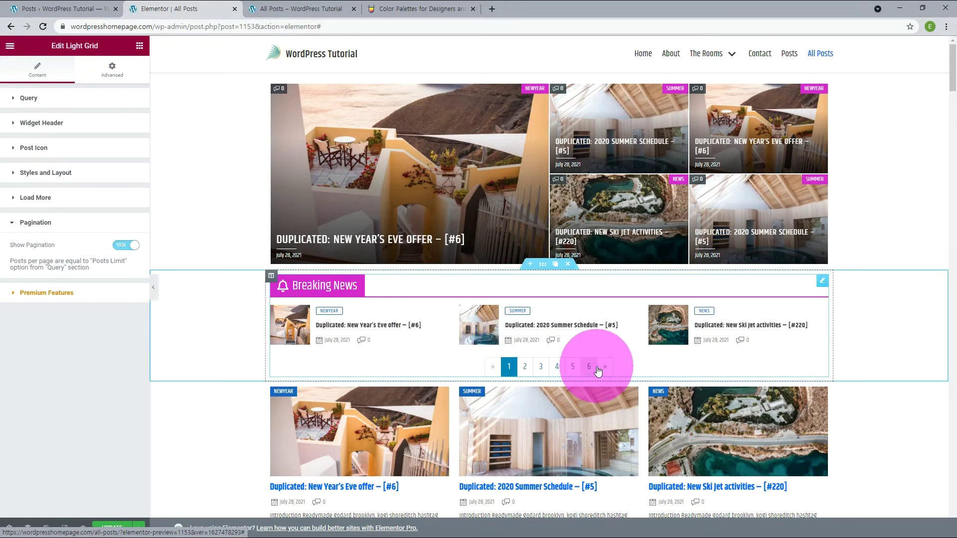
# Open the Classic Grid below Breaking News for editing and look over its Widget Header settings
pyautogui.scroll(-2, 598, 371)
pyautogui.click(822, 262)
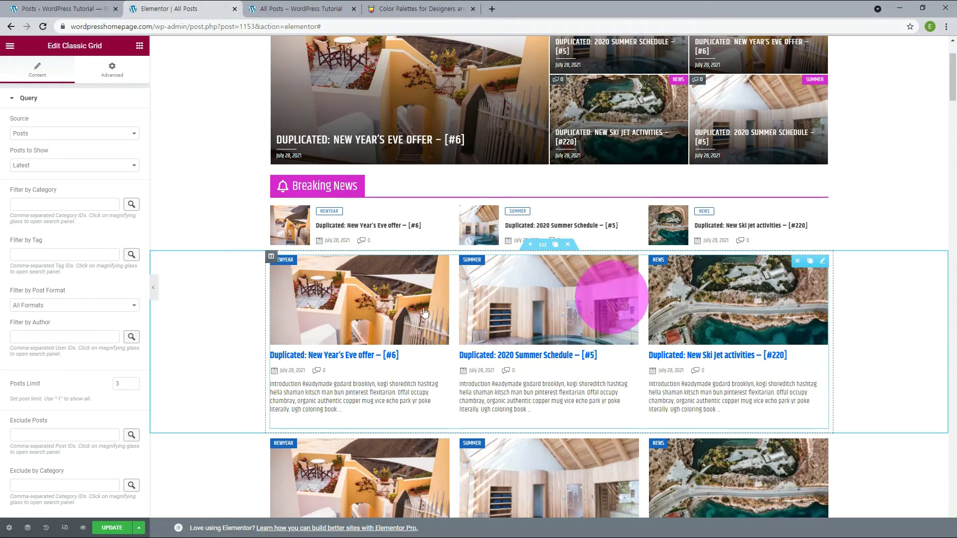
pyautogui.click(31, 98)
pyautogui.click(41, 124)
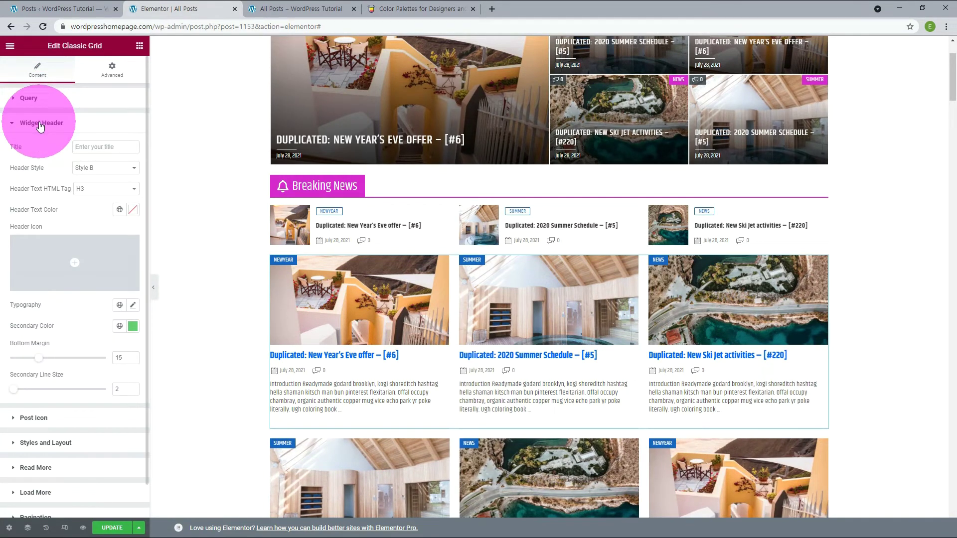
pyautogui.click(87, 147)
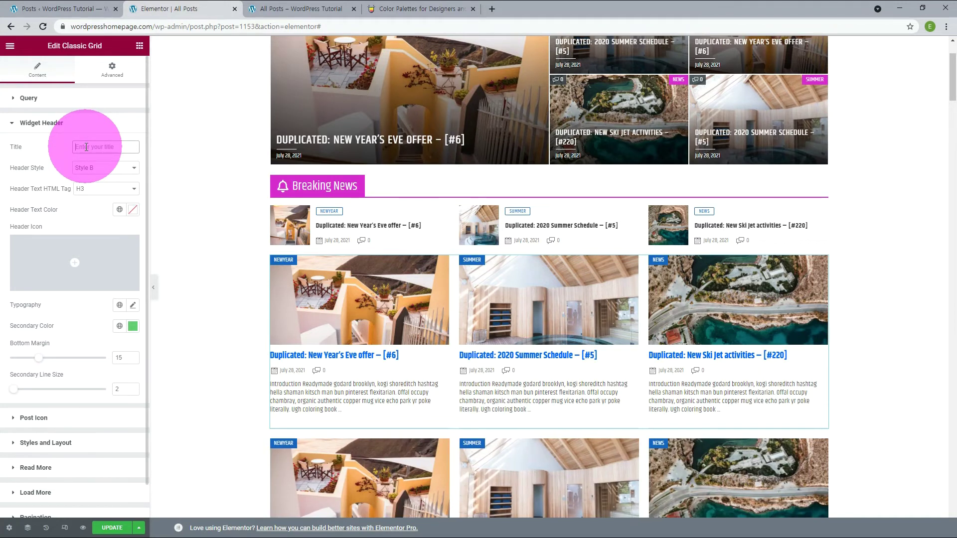
pyautogui.write('Title')
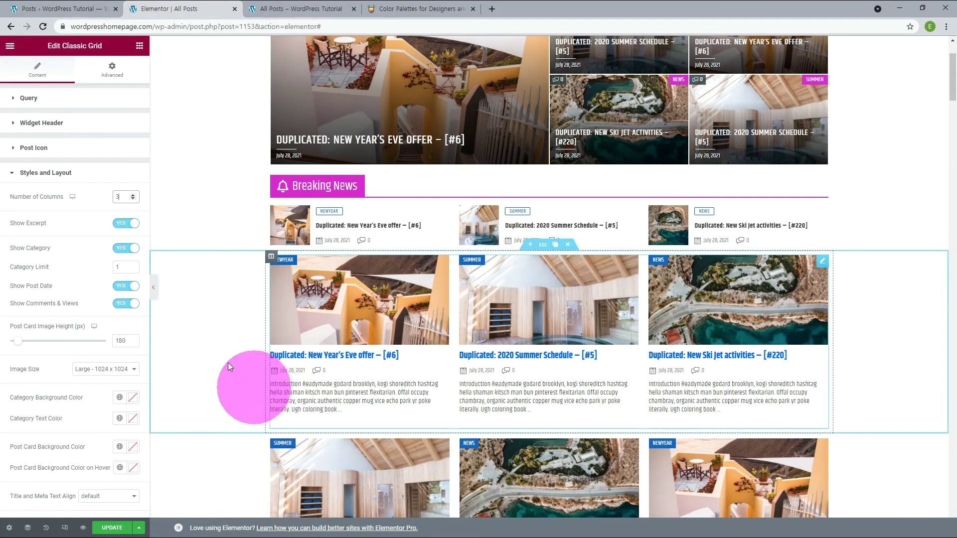
# Try hiding the Classic Grid's excerpts, and try a post card image height of 380 px before returning it to 180 px
pyautogui.click(125, 224)
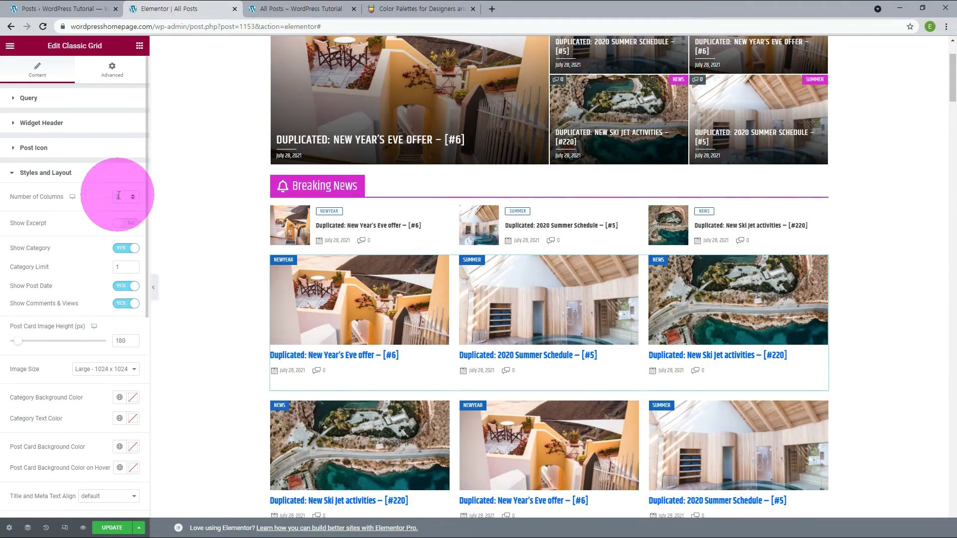
pyautogui.click(131, 226)
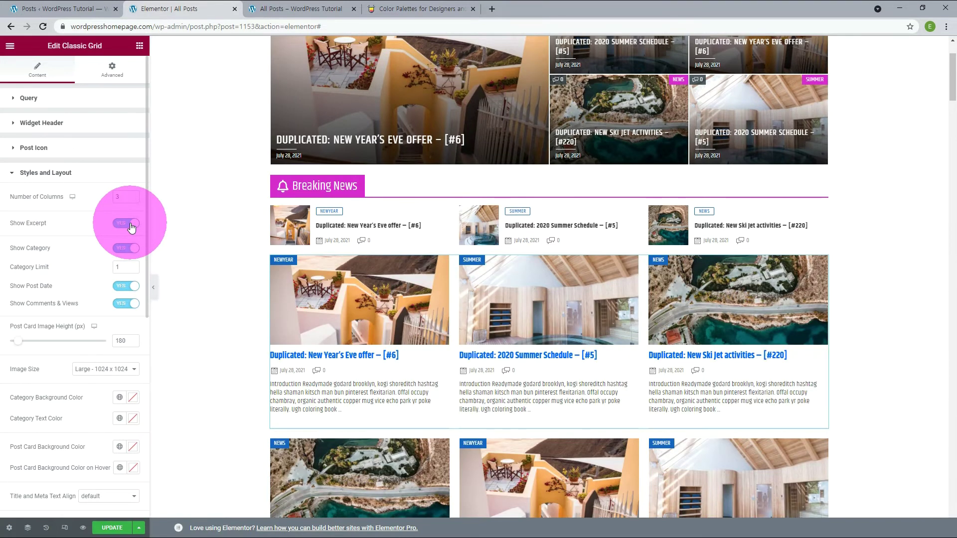
pyautogui.scroll(-1, 119, 279)
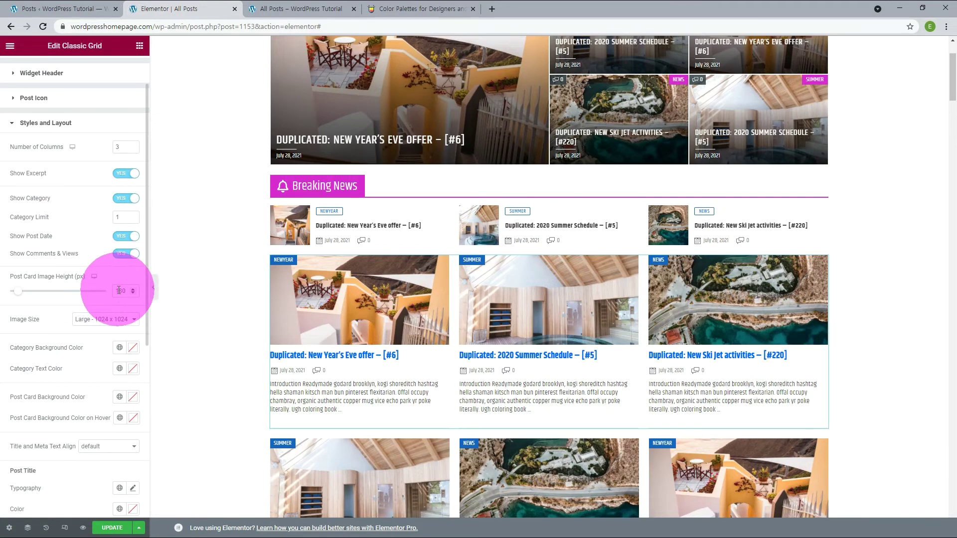
pyautogui.moveTo(118, 290); pyautogui.dragTo(107, 291)
pyautogui.write('3')
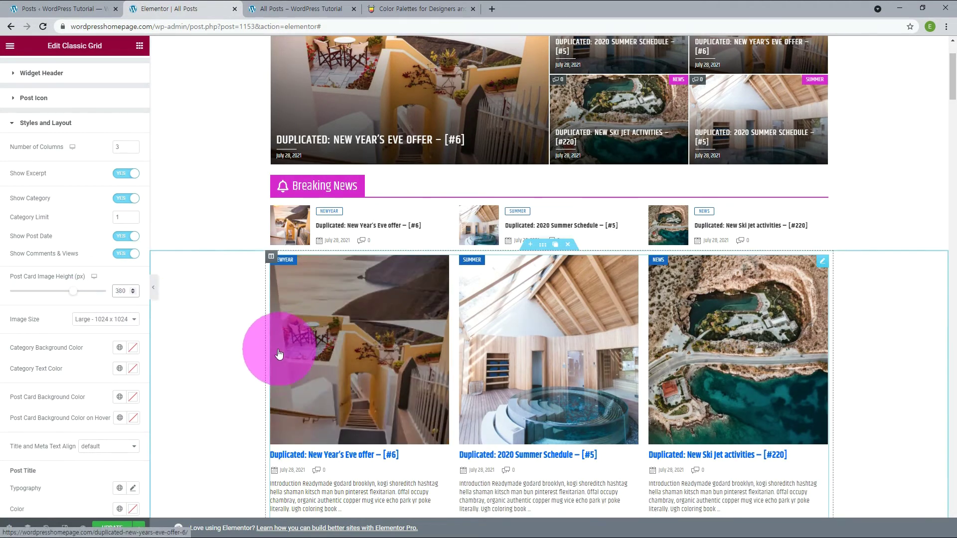
pyautogui.scroll(-2, 261, 340)
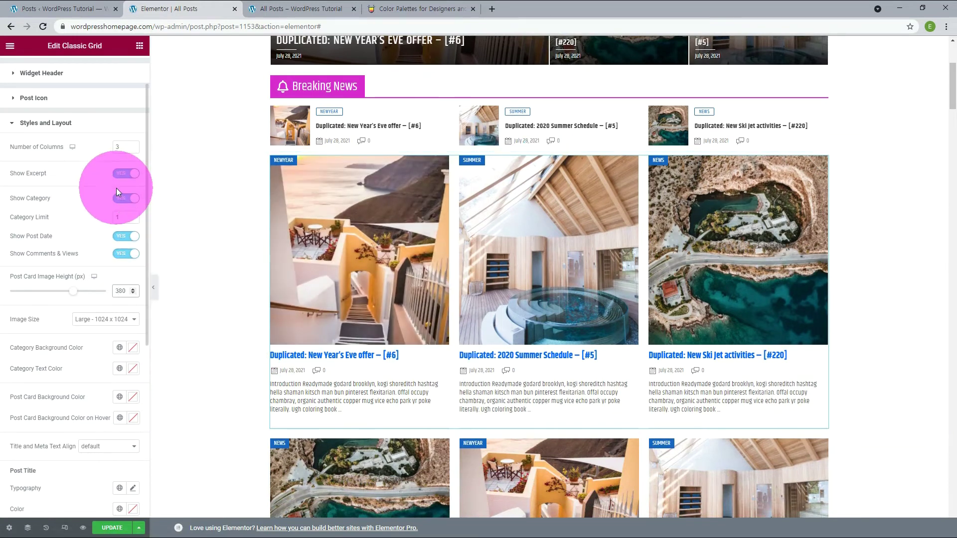
pyautogui.moveTo(118, 291); pyautogui.dragTo(114, 290)
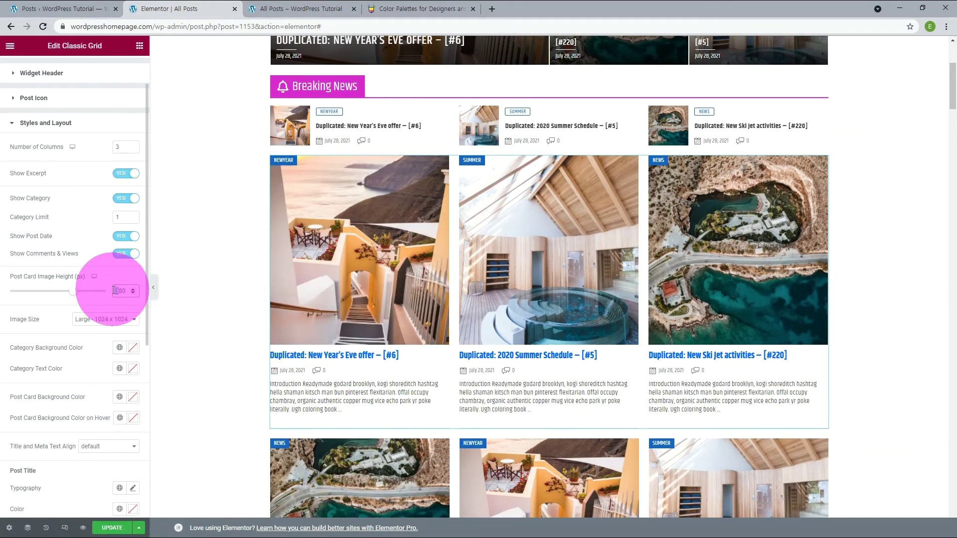
pyautogui.write('1')
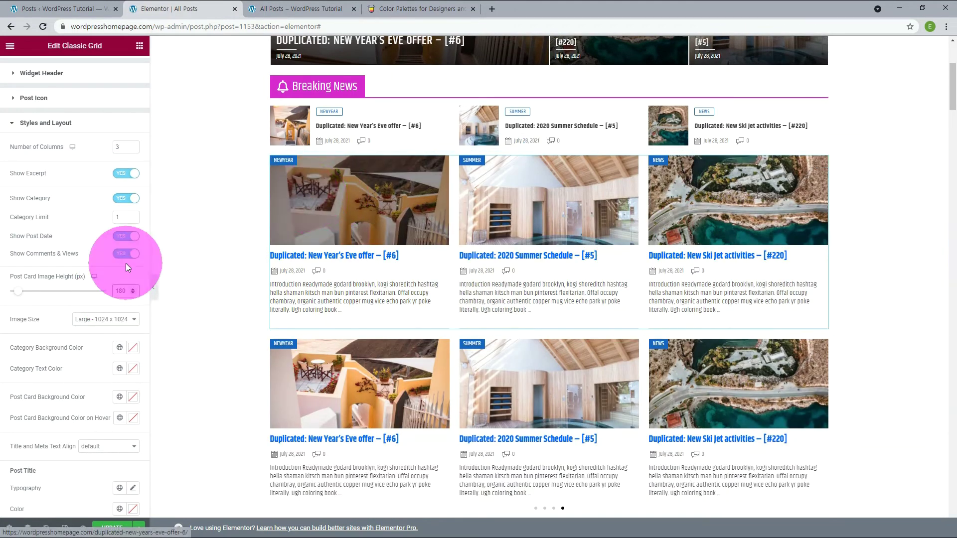
# Try the "Read More" button on the Classic Grid and check its Load More and Pagination settings
pyautogui.scroll(-6, 38, 439)
pyautogui.click(36, 435)
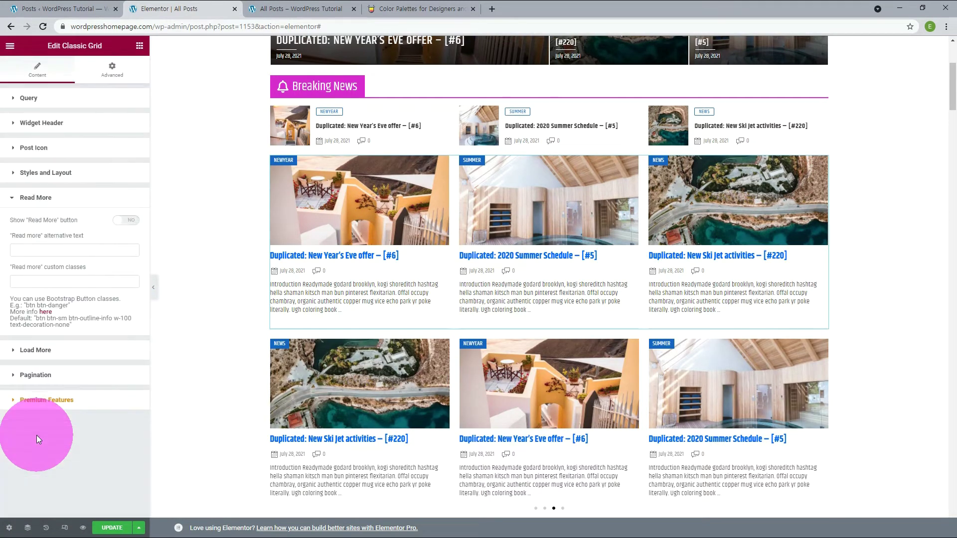
pyautogui.click(124, 221)
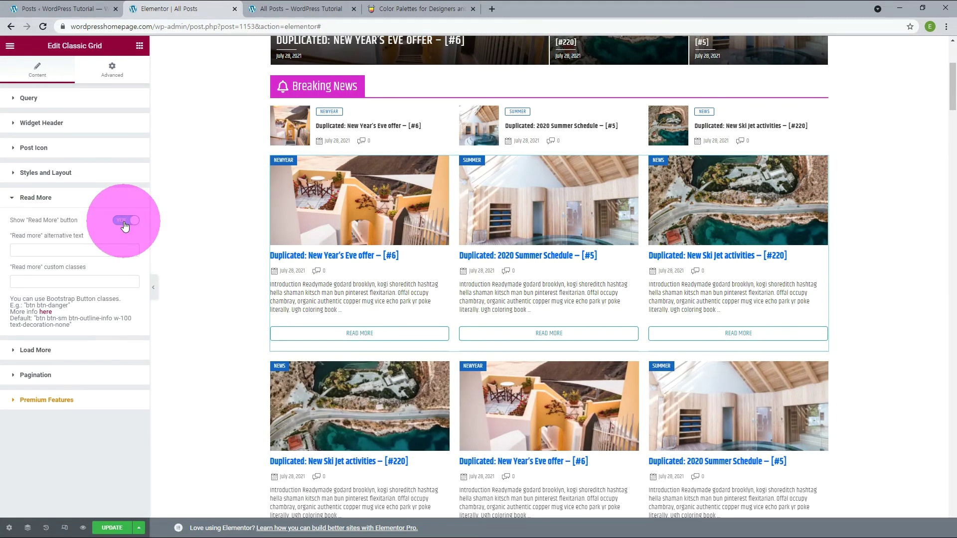
pyautogui.click(124, 224)
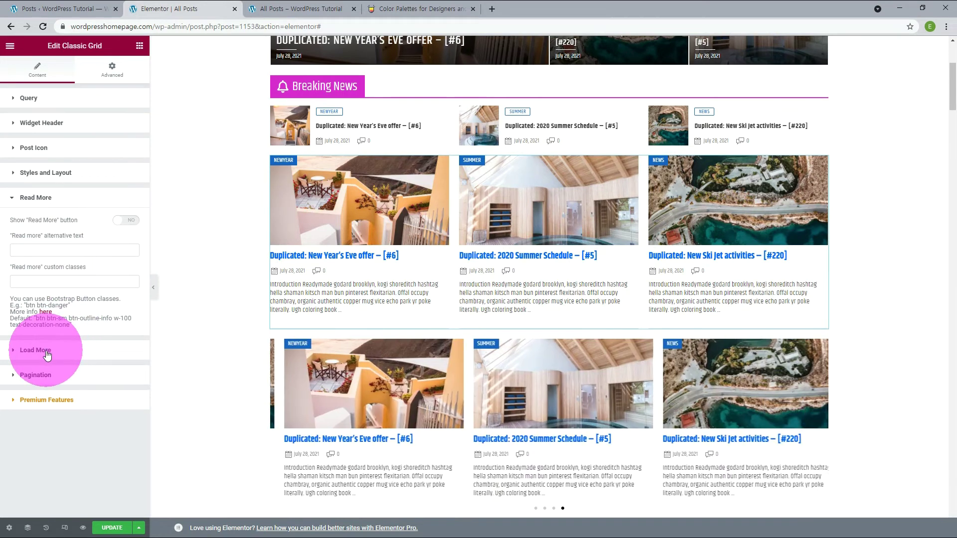
pyautogui.click(48, 353)
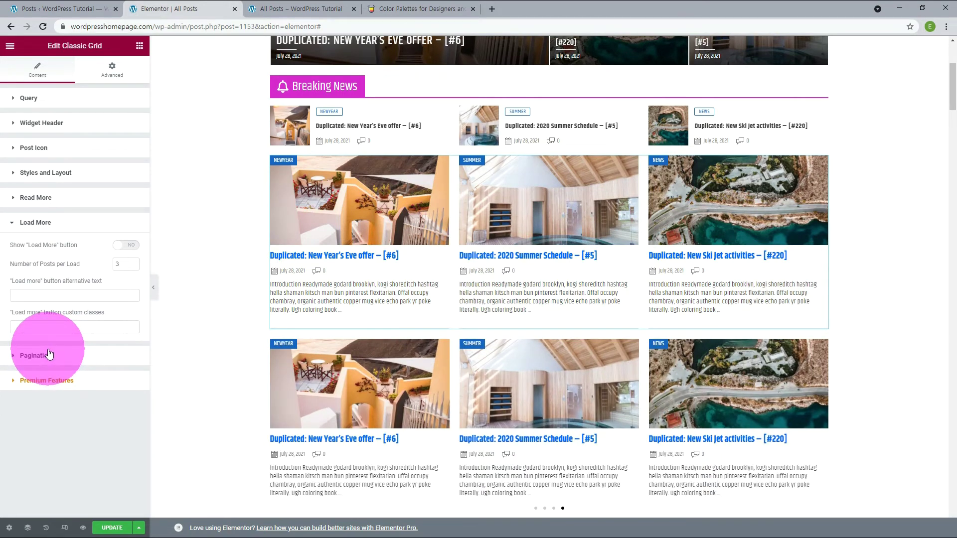
pyautogui.click(49, 354)
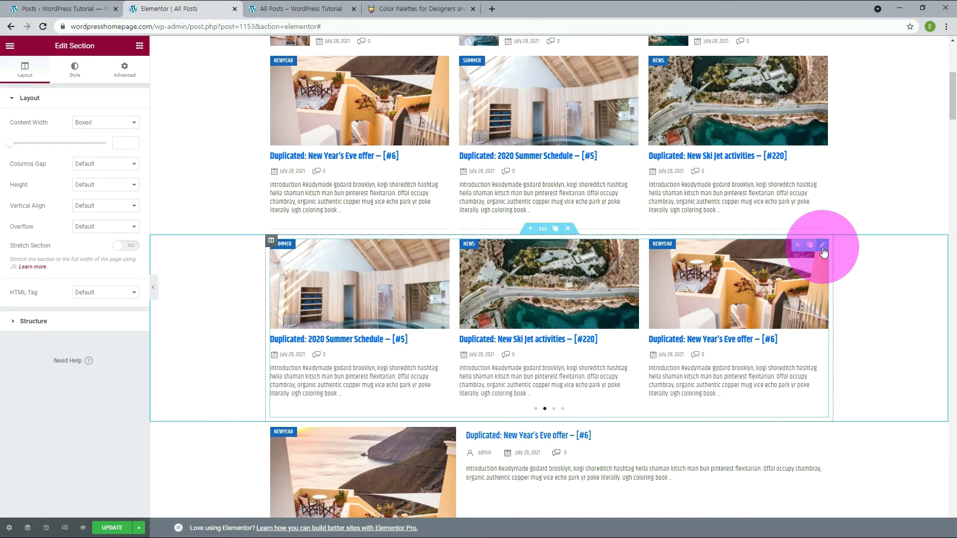
# Give the Classic Slider a header titled "Sports" with the Neve - Text Dark Background global color for its text
pyautogui.click(822, 247)
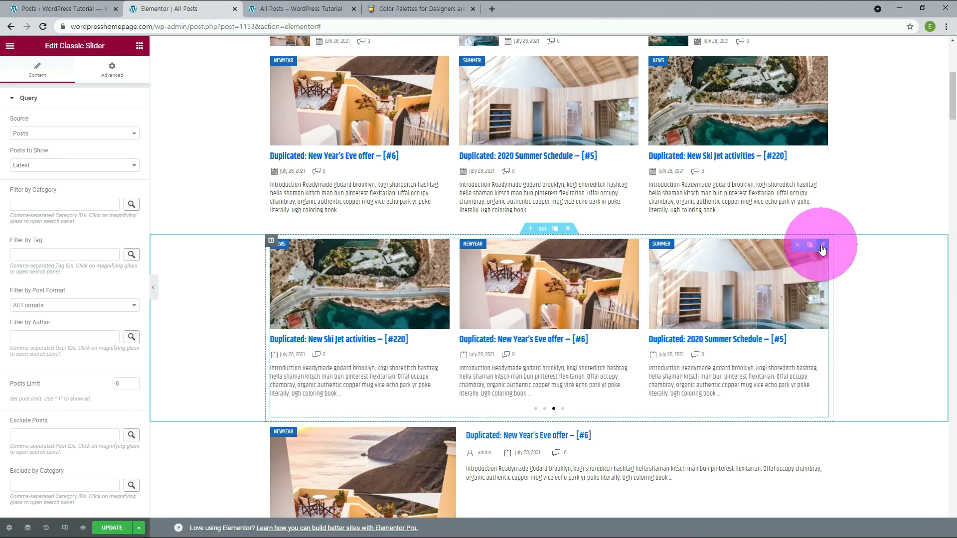
pyautogui.click(29, 98)
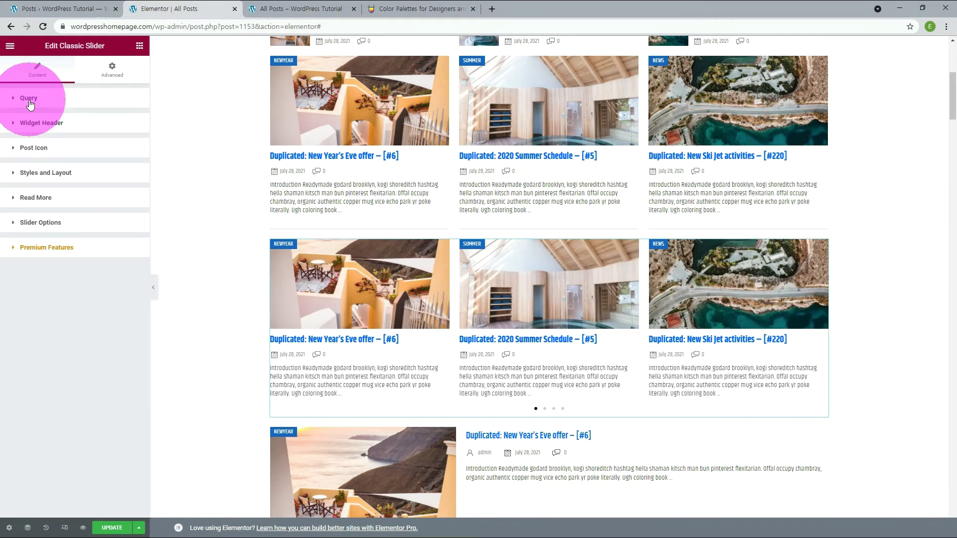
pyautogui.click(37, 123)
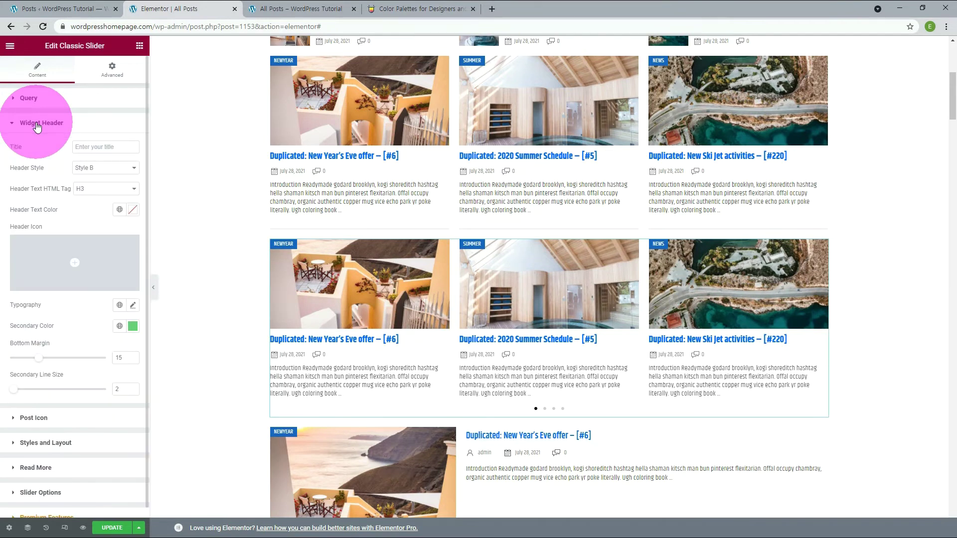
pyautogui.click(81, 149)
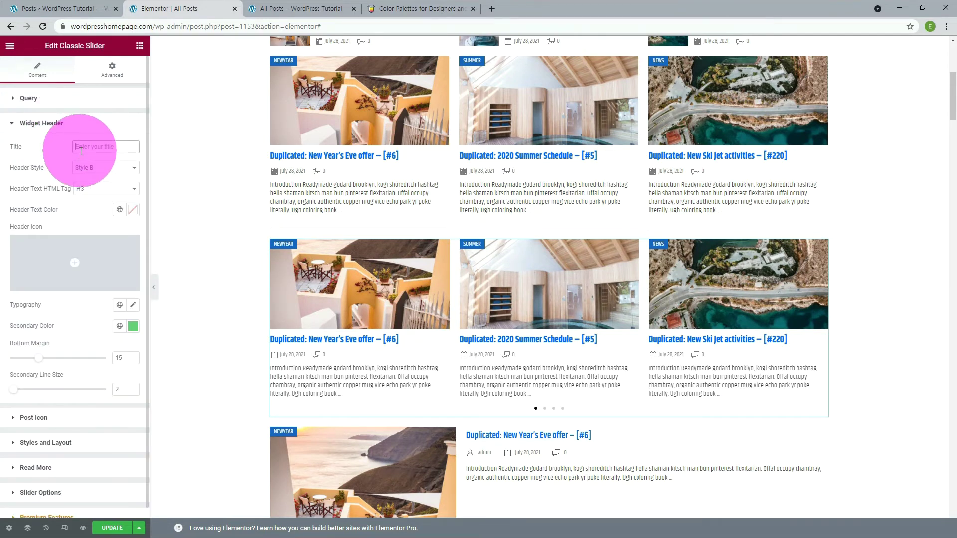
pyautogui.write('Sports')
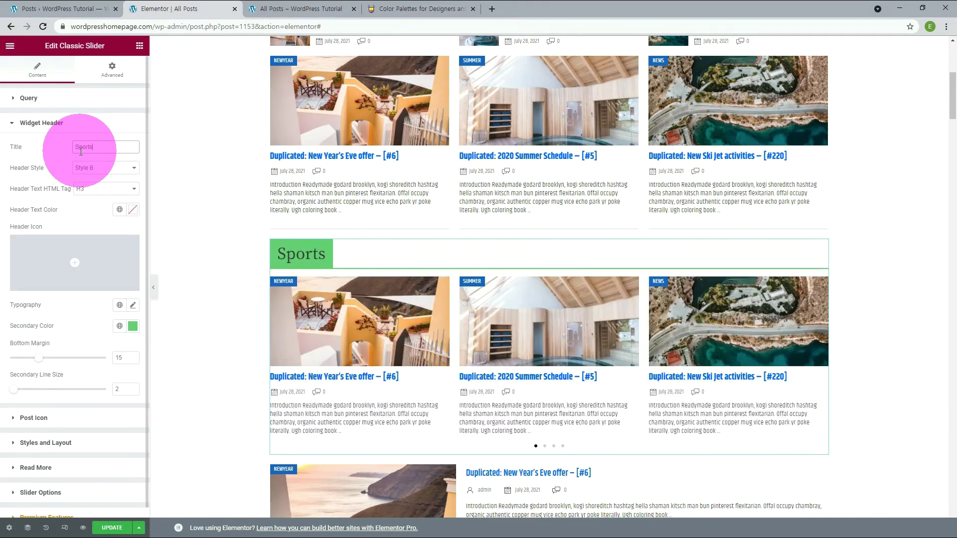
pyautogui.click(119, 210)
pyautogui.scroll(-5, 74, 324)
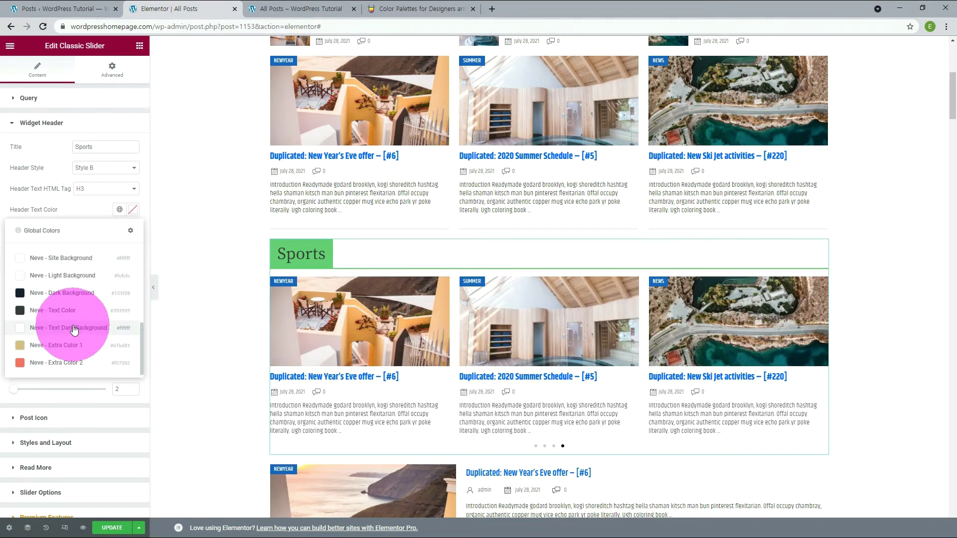
pyautogui.click(73, 326)
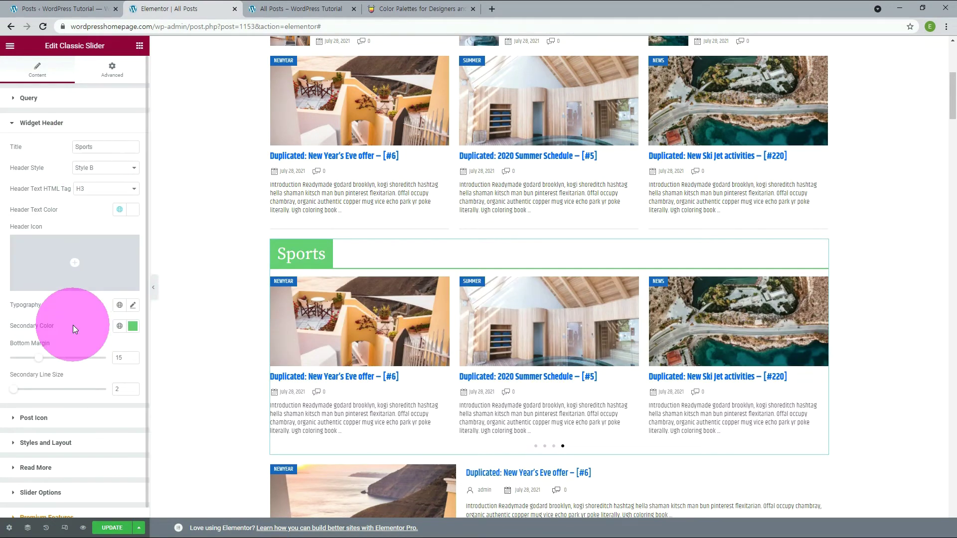
# Set the Sports header's typography to the Khand global font at a size of 25 px
pyautogui.click(119, 305)
pyautogui.click(40, 407)
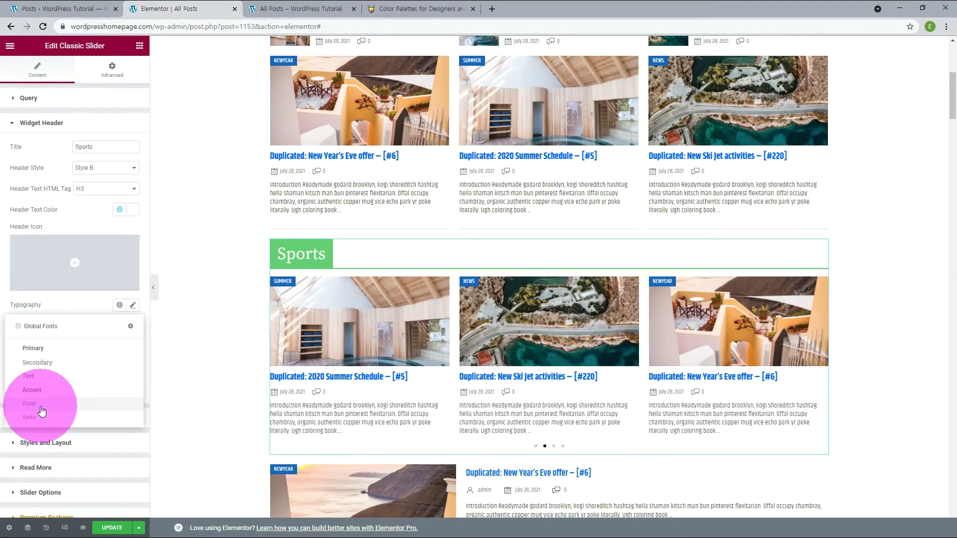
pyautogui.click(131, 306)
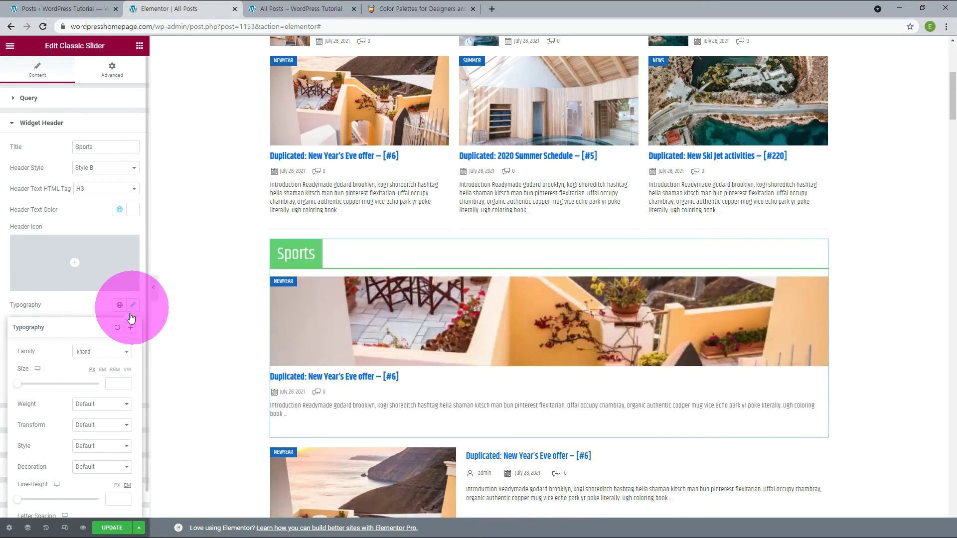
pyautogui.write('25')
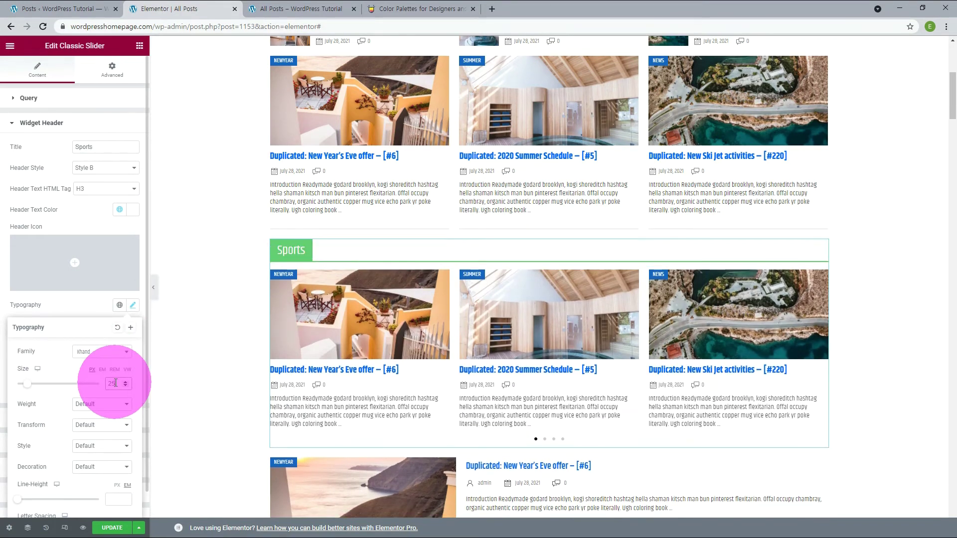
pyautogui.click(133, 306)
# Set the Sports header's secondary color to #78DEC7
pyautogui.click(132, 326)
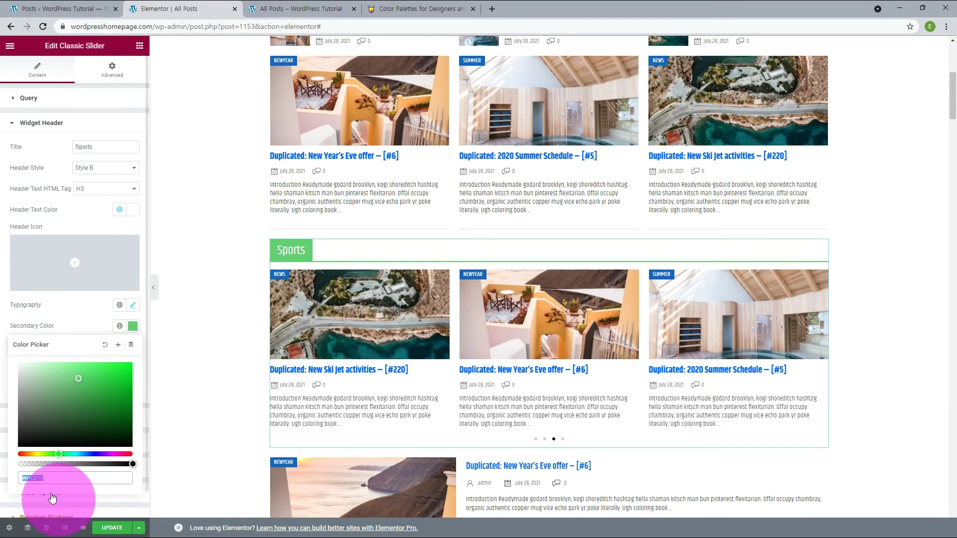
pyautogui.write('#78DEC7')
pyautogui.click(79, 332)
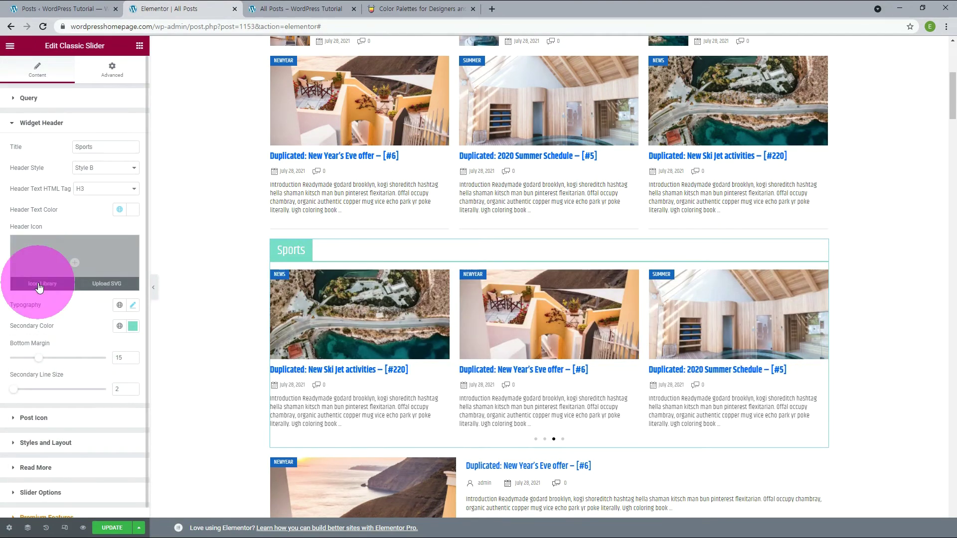
# Add the Biking icon from the icon library to the Sports header and review the page at full width
pyautogui.click(39, 285)
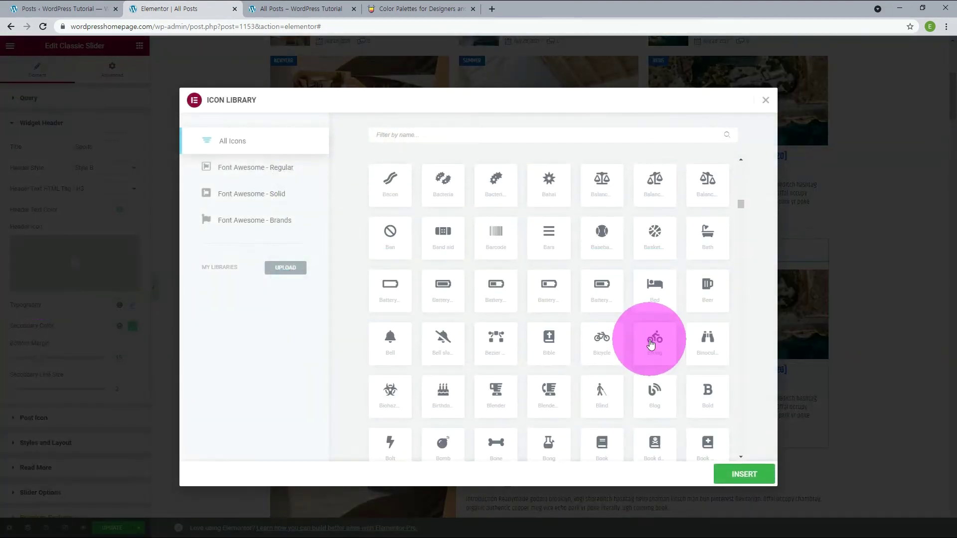
pyautogui.click(648, 337)
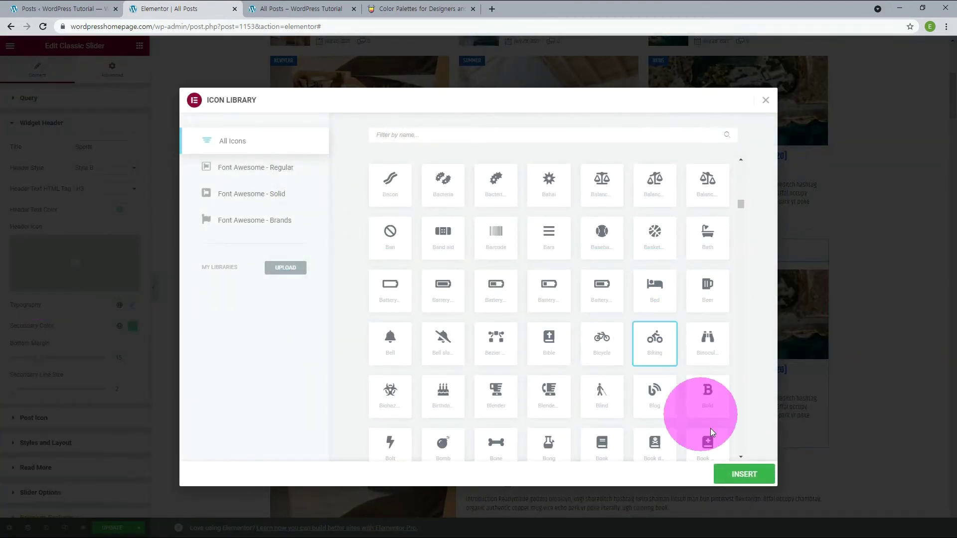
pyautogui.click(736, 475)
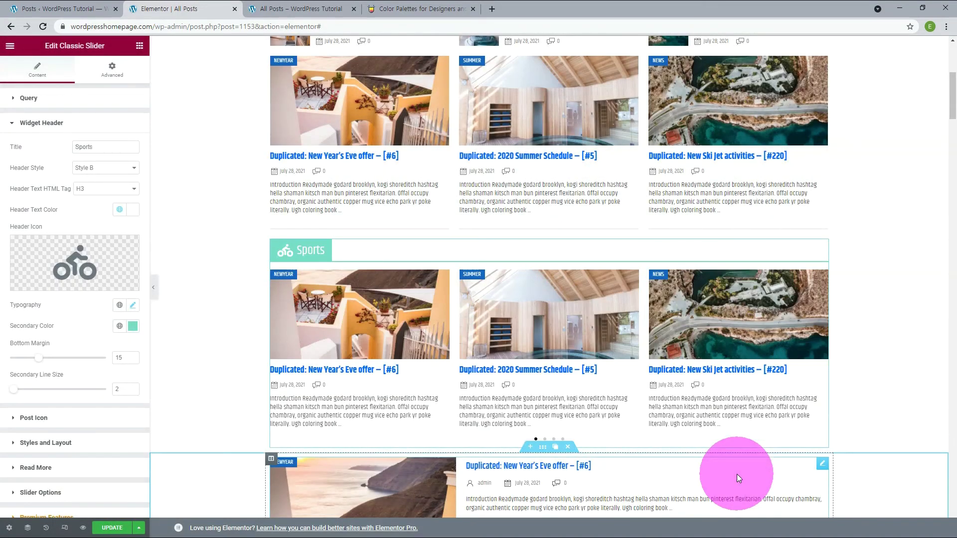
pyautogui.click(154, 292)
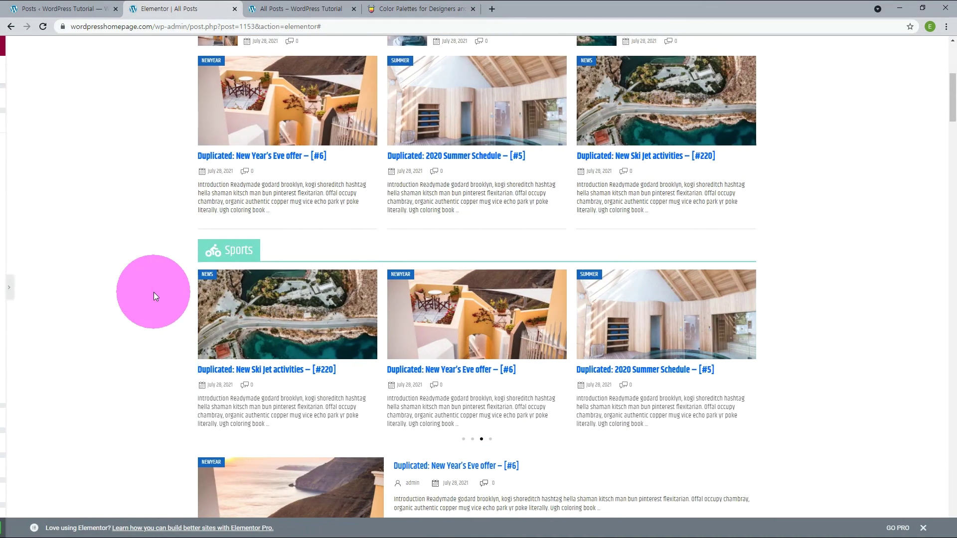
pyautogui.scroll(3, 153, 292)
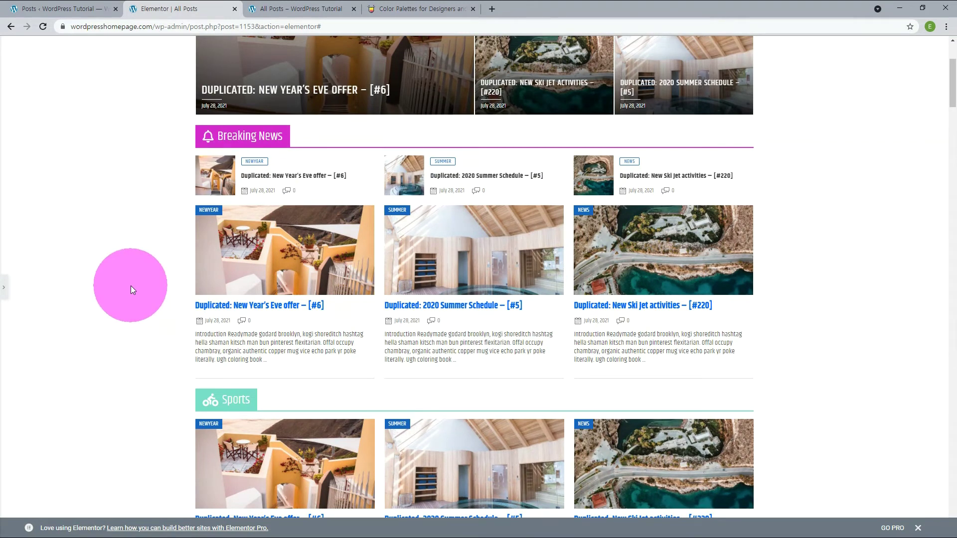
pyautogui.scroll(-4, 130, 285)
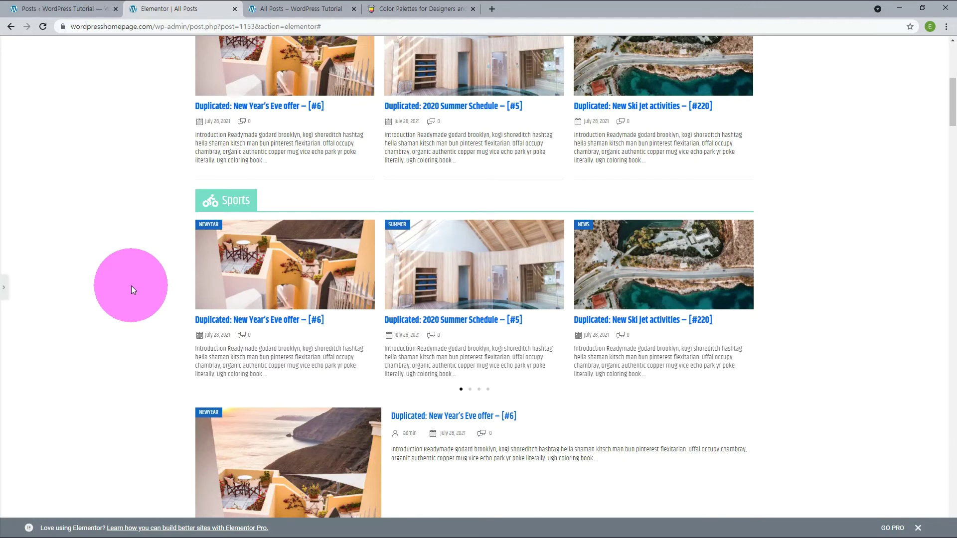
pyautogui.click(5, 291)
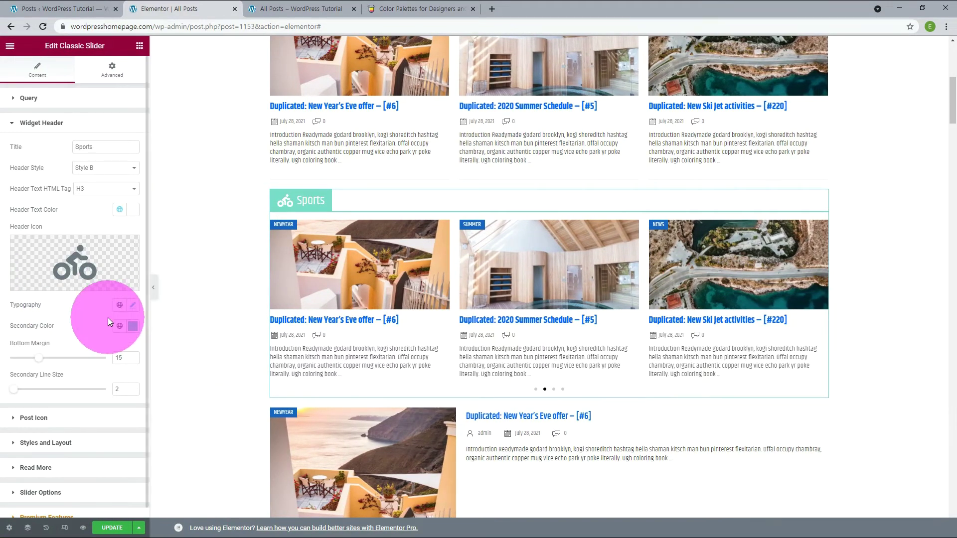
# In the Sports slider's options, set Slides to Show to 4 and Slides to Scroll to 2
pyautogui.click(62, 348)
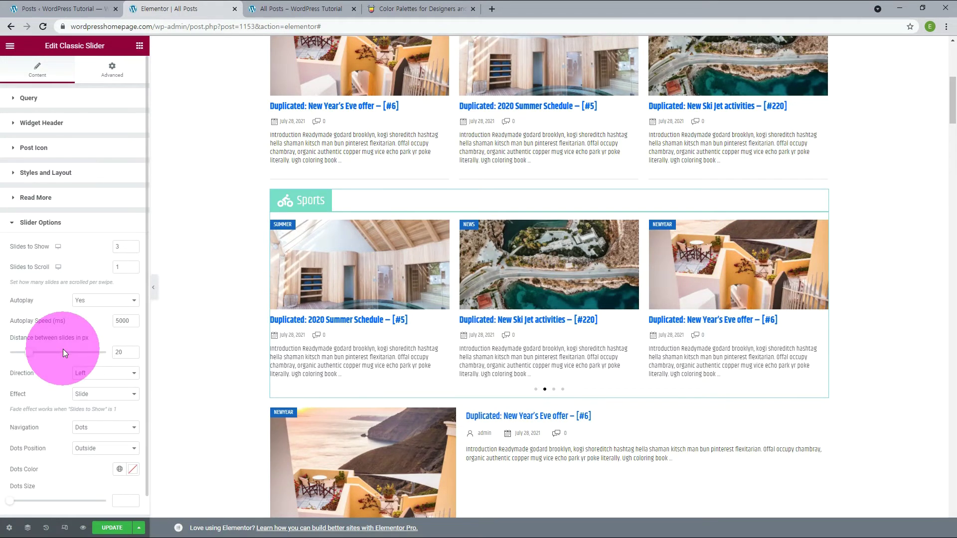
pyautogui.click(133, 245)
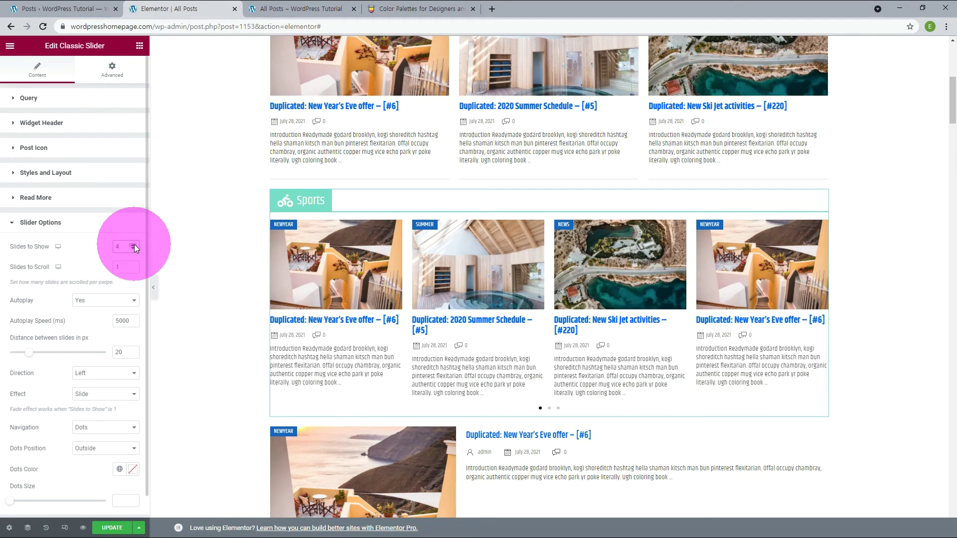
pyautogui.click(134, 245)
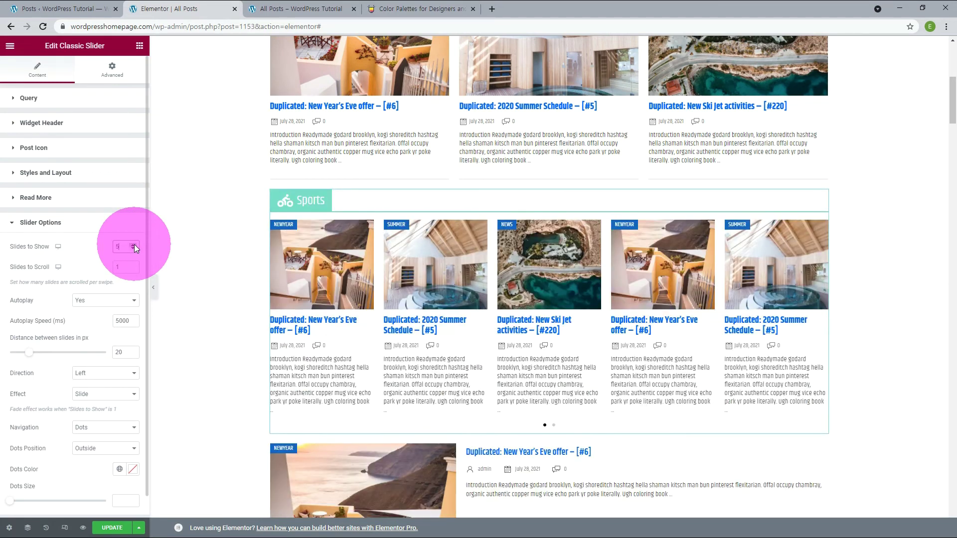
pyautogui.click(133, 244)
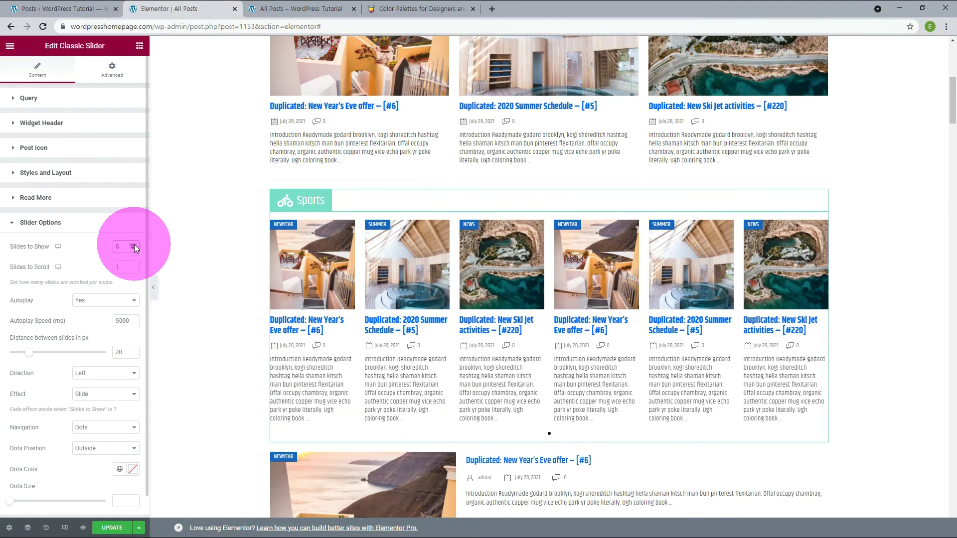
pyautogui.write('4')
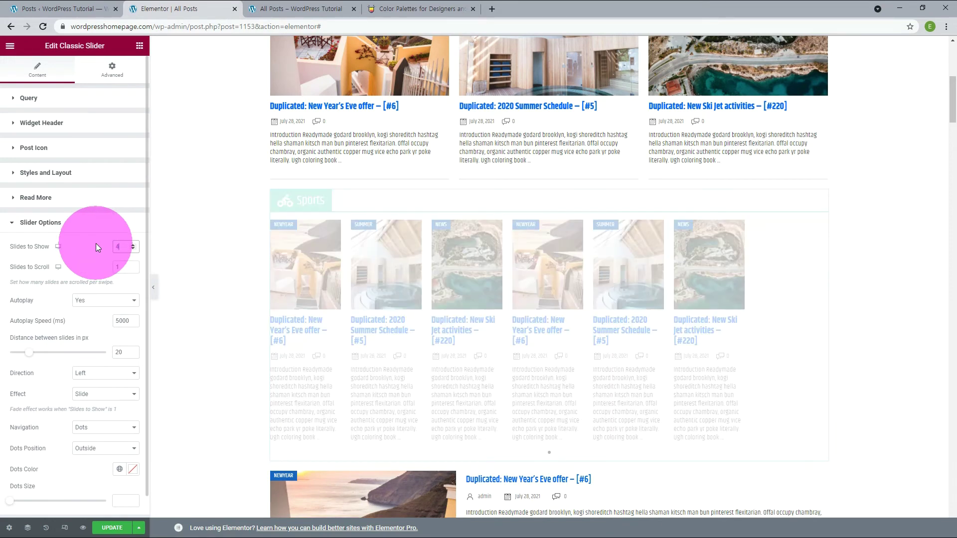
pyautogui.doubleClick(114, 271)
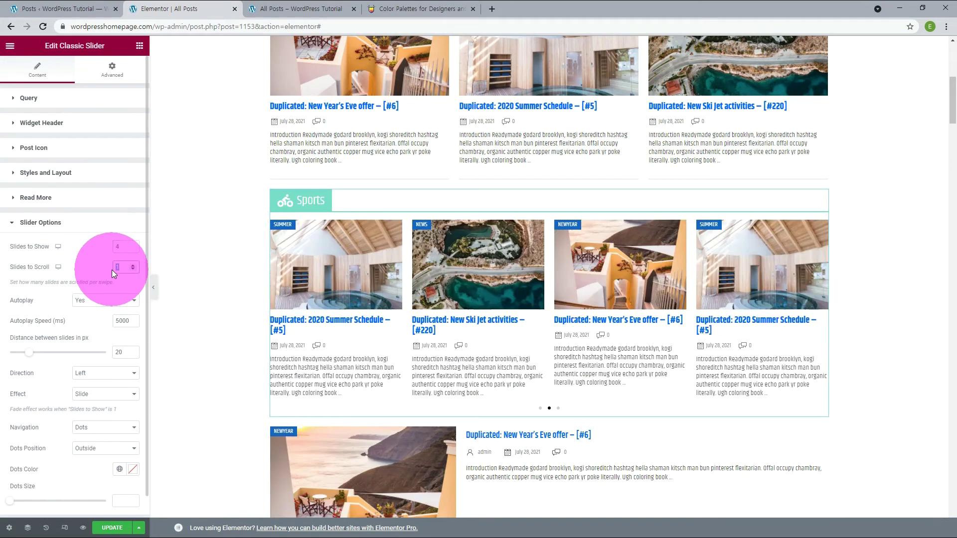
pyautogui.write('2')
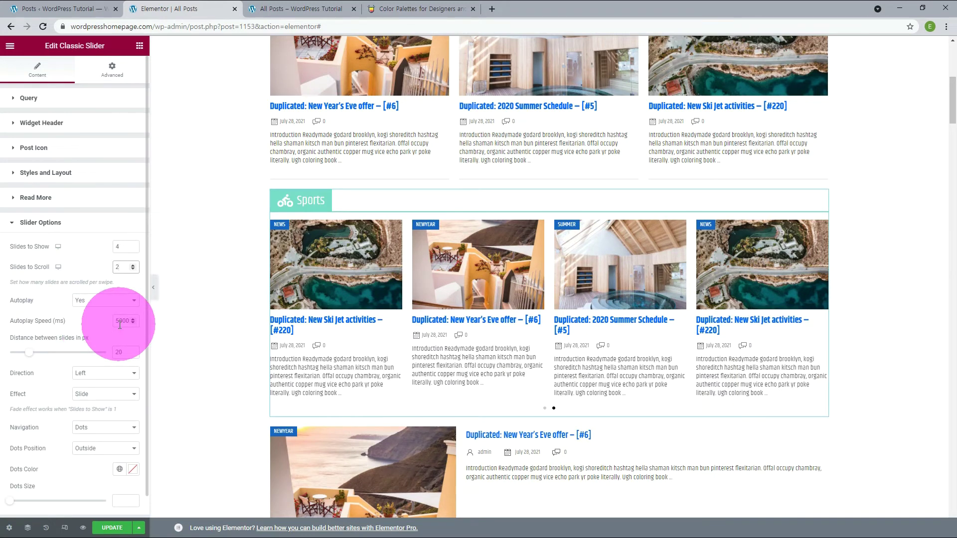
# Try a shorter autoplay speed and slide distances of 40 and 10 px on the Sports slider, returning the distance to 20 px
pyautogui.moveTo(120, 325); pyautogui.dragTo(106, 326)
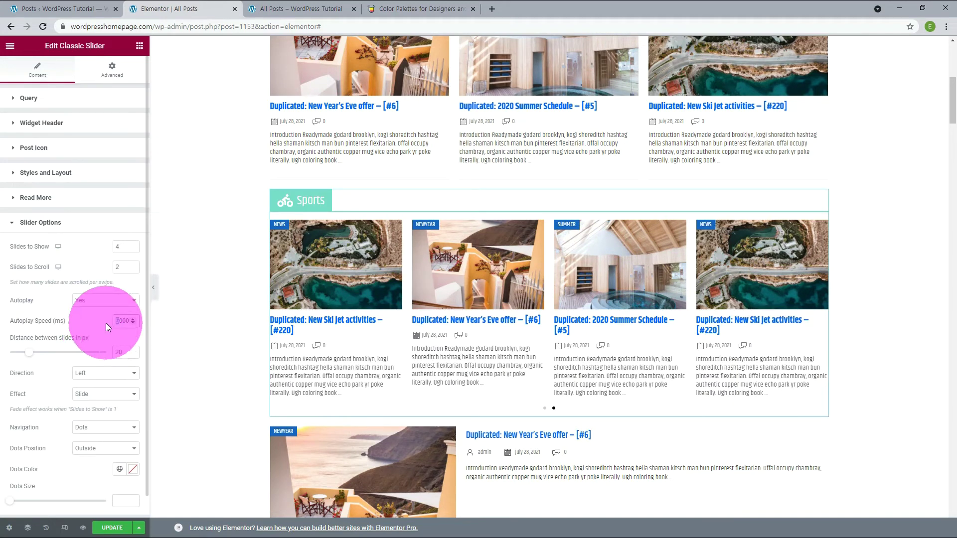
pyautogui.write('1')
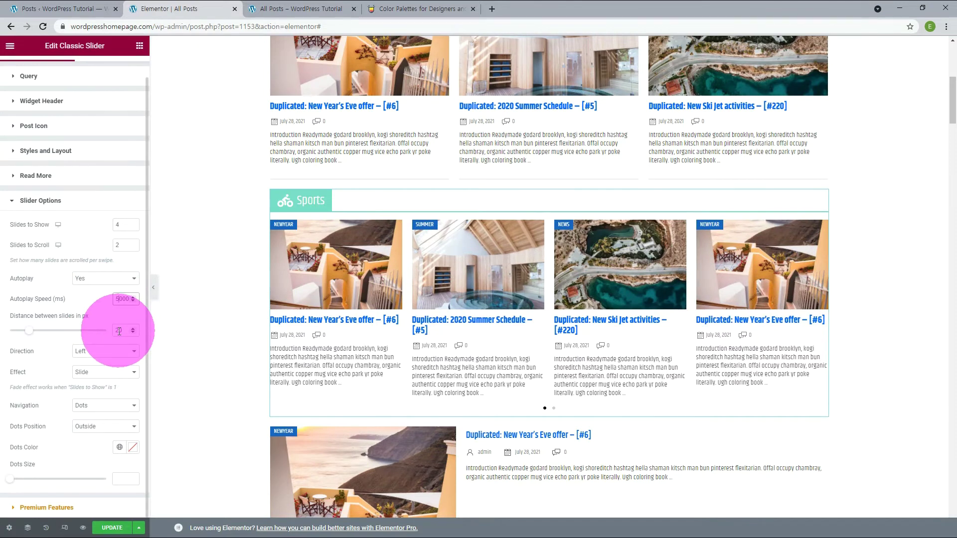
pyautogui.moveTo(119, 330); pyautogui.dragTo(114, 332)
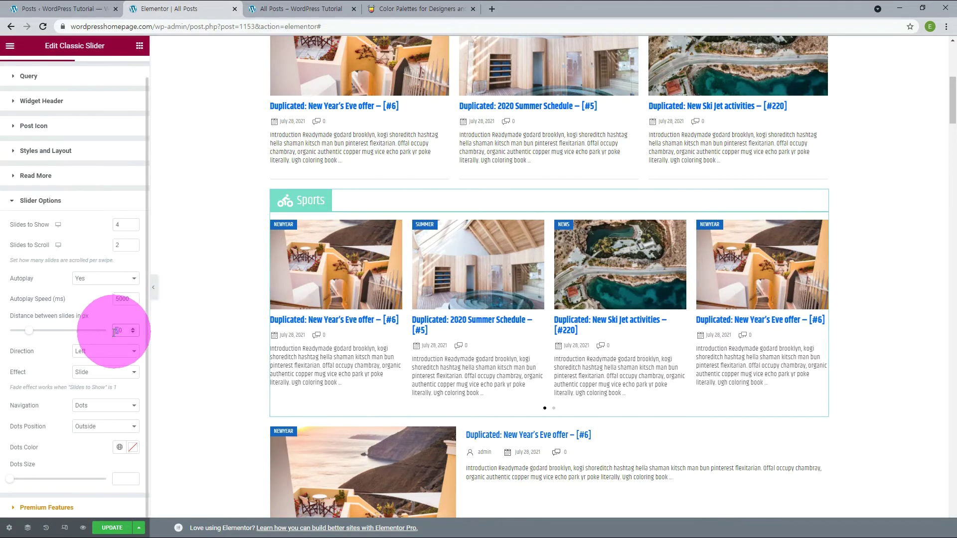
pyautogui.write('4')
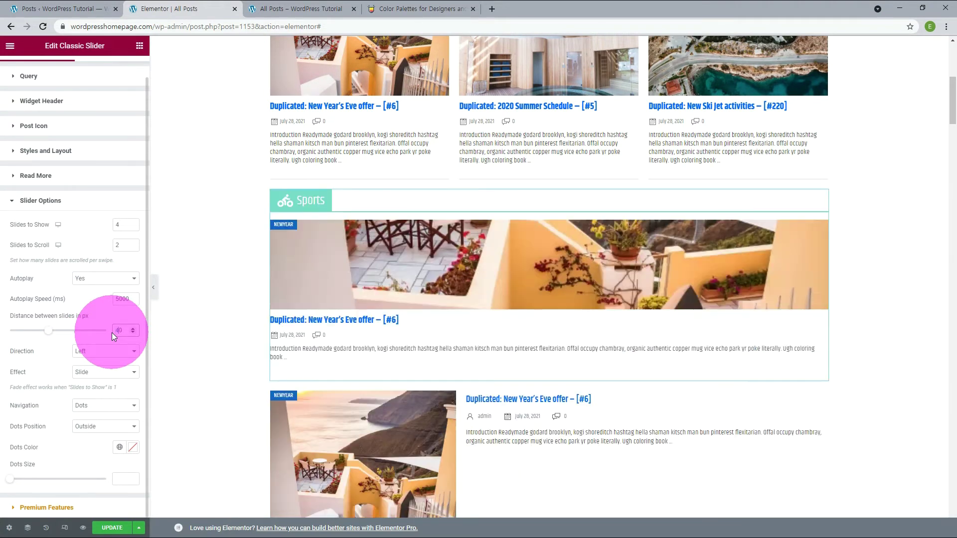
pyautogui.press('BackSpace')
pyautogui.write('1')
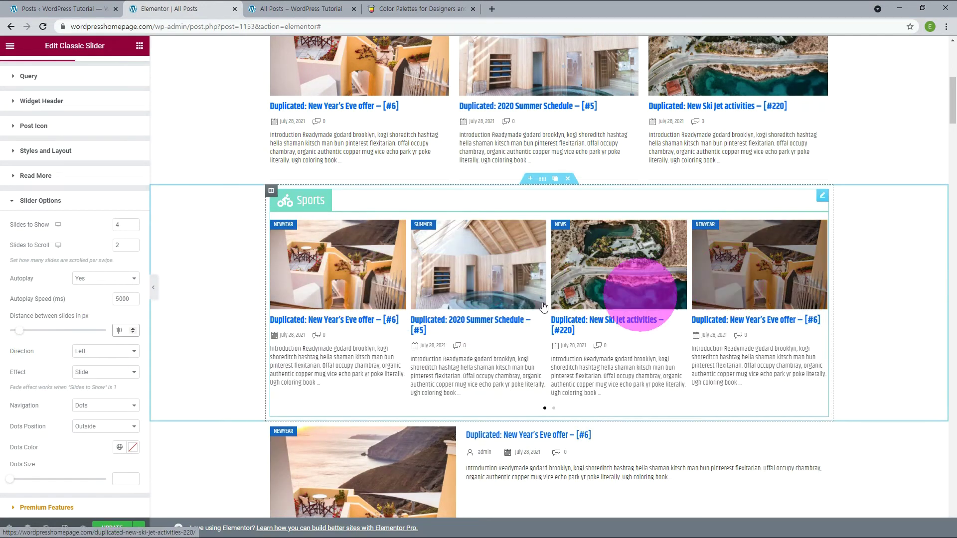
pyautogui.press('BackSpace')
pyautogui.write('2')
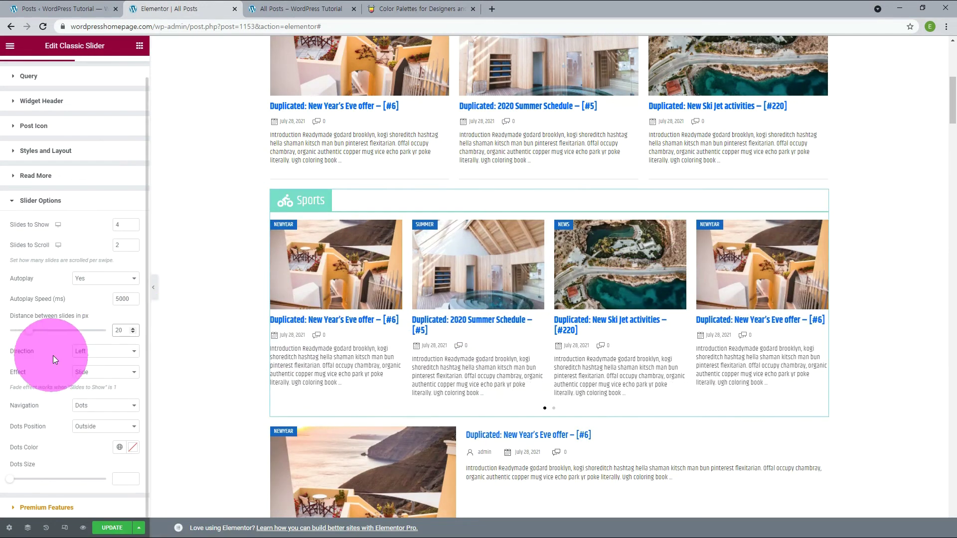
# Try the Fade effect on the Sports slider and switch it back to Slide
pyautogui.click(102, 372)
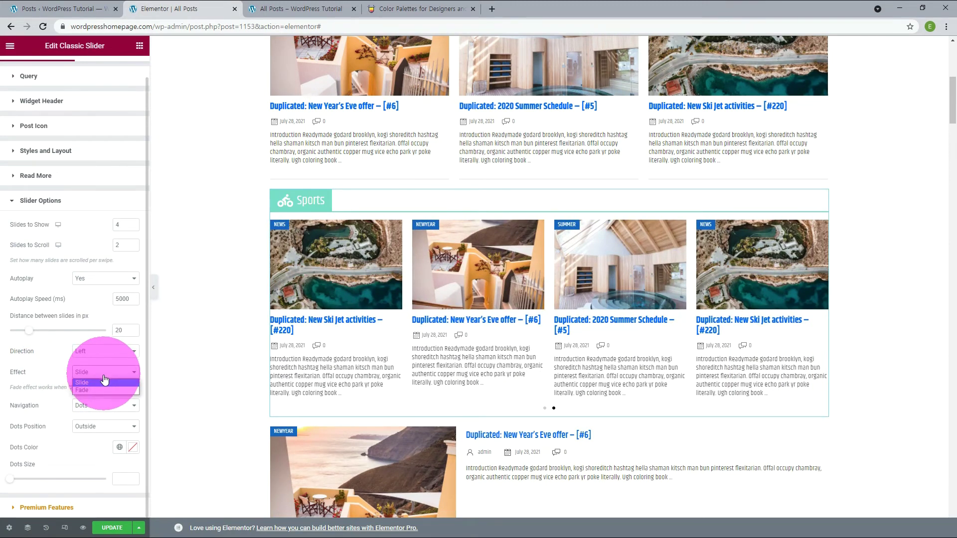
pyautogui.click(91, 390)
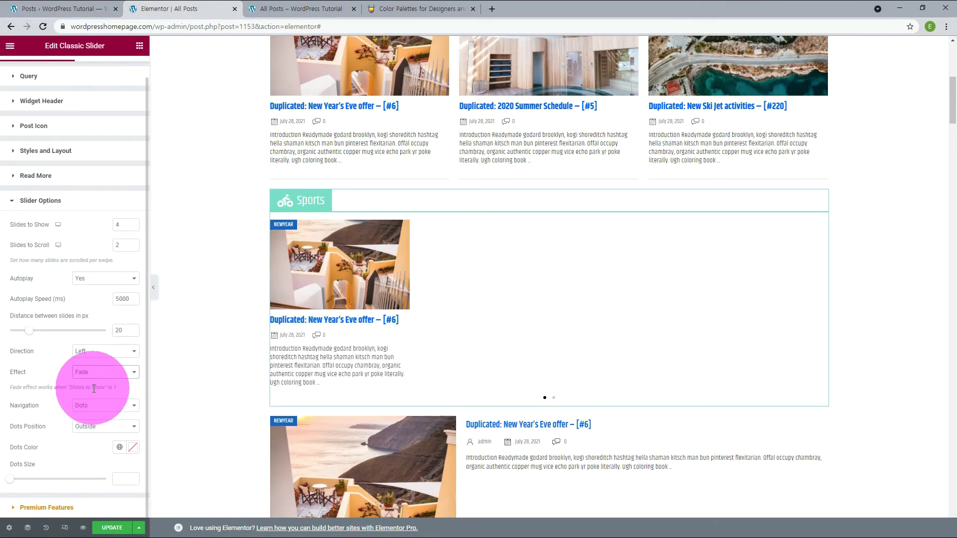
pyautogui.click(90, 374)
pyautogui.click(85, 381)
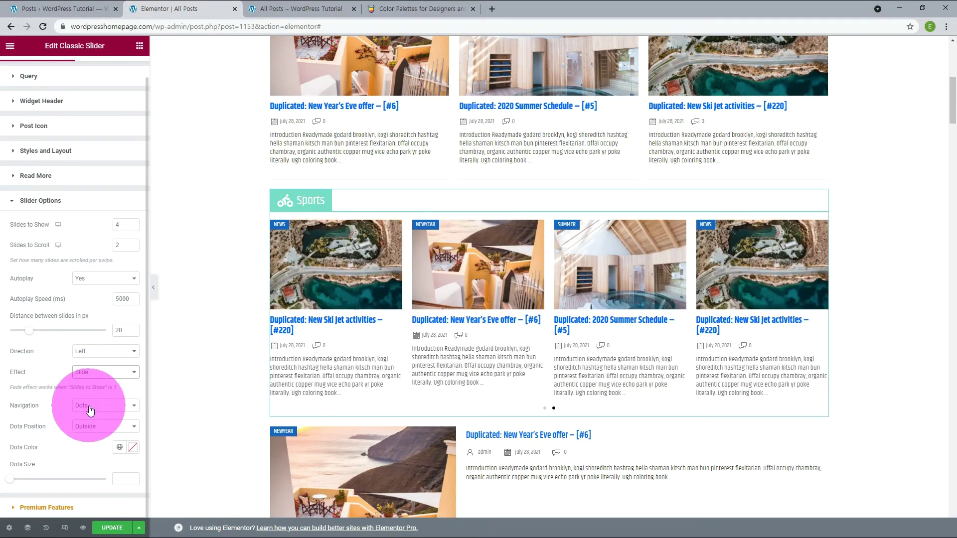
# Try arrow navigation on the Sports slider by advancing the slides, and set Navigation to None
pyautogui.click(90, 406)
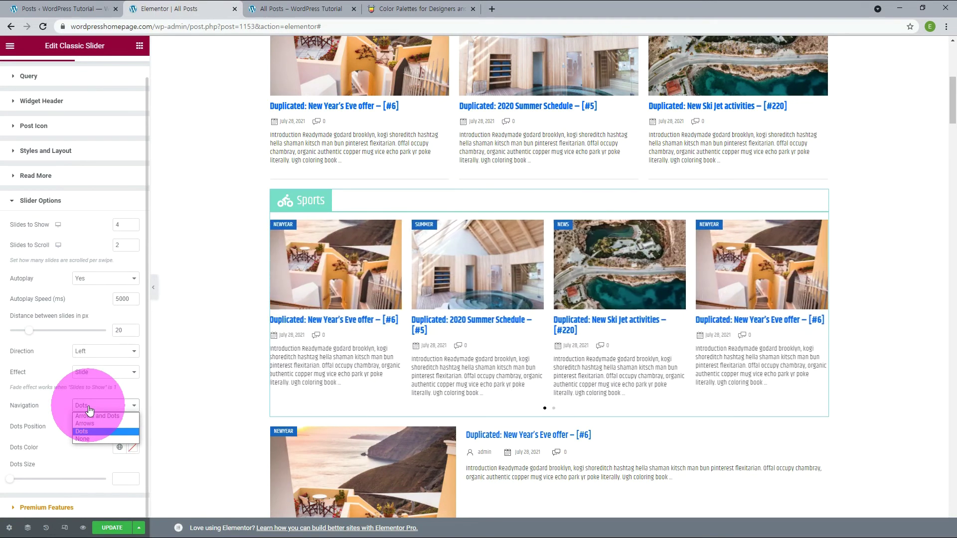
pyautogui.click(85, 423)
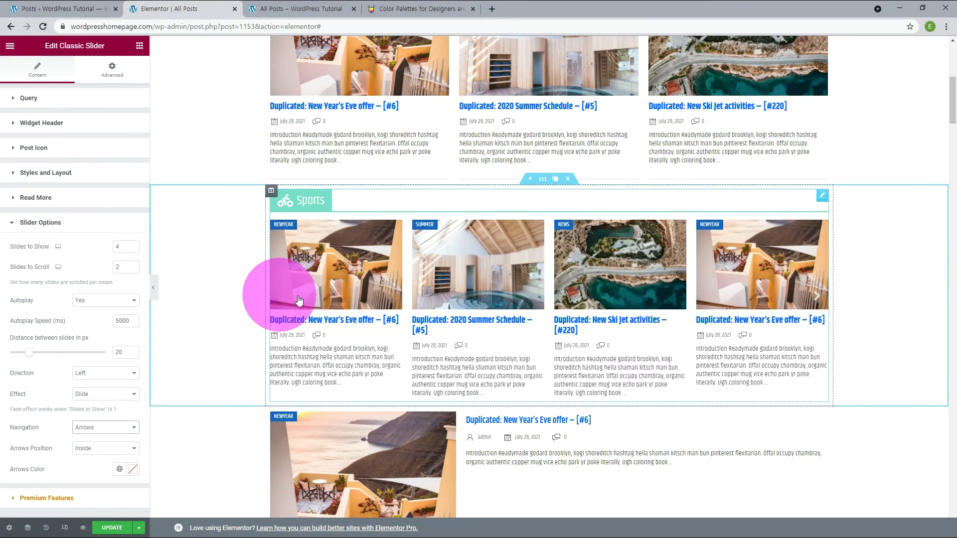
pyautogui.click(816, 298)
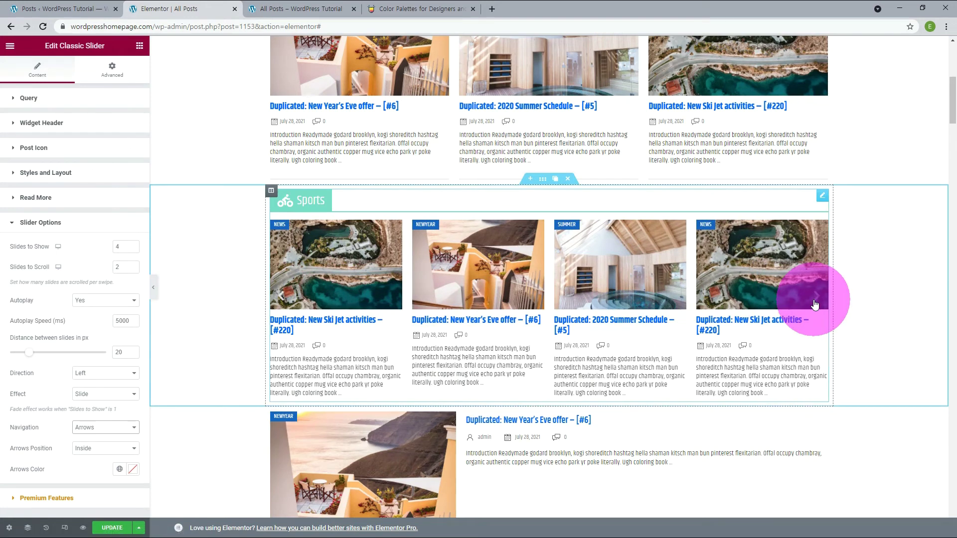
pyautogui.click(91, 429)
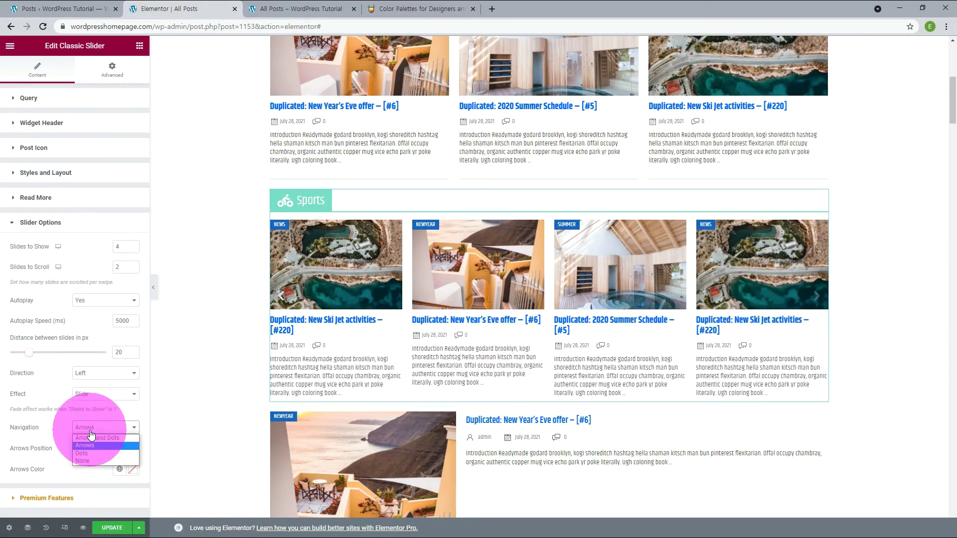
pyautogui.click(89, 437)
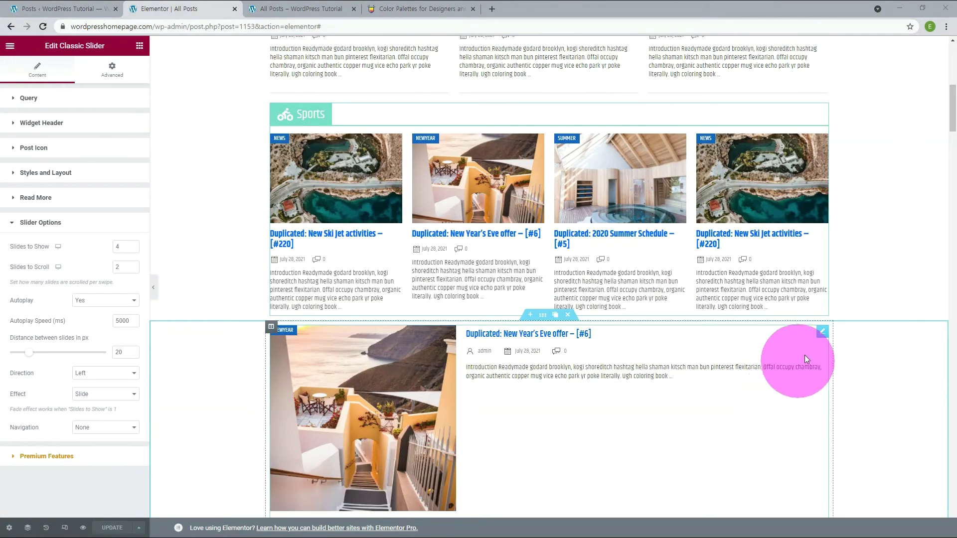
# Try a post image width of 1/2 on the Classic Blog widget and restore it to 1/3
pyautogui.click(824, 333)
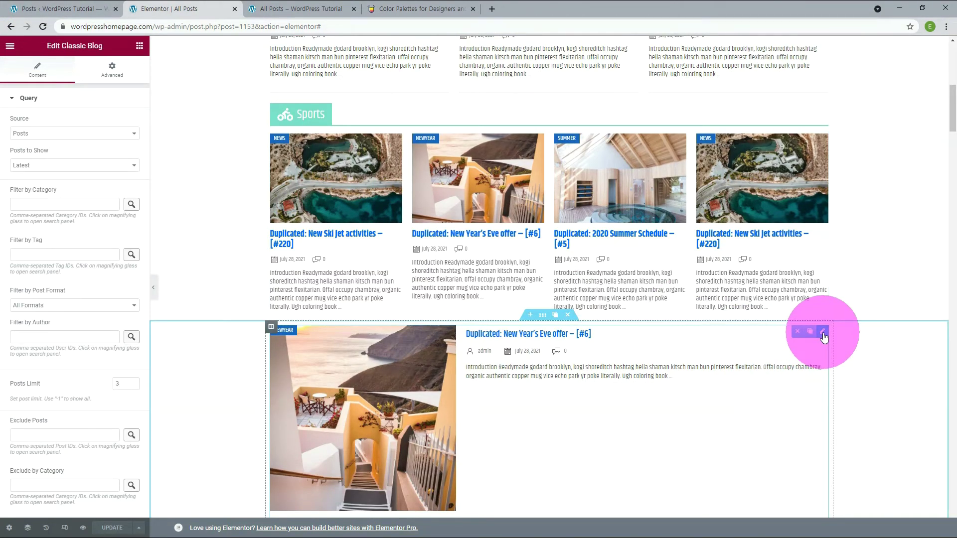
pyautogui.click(44, 172)
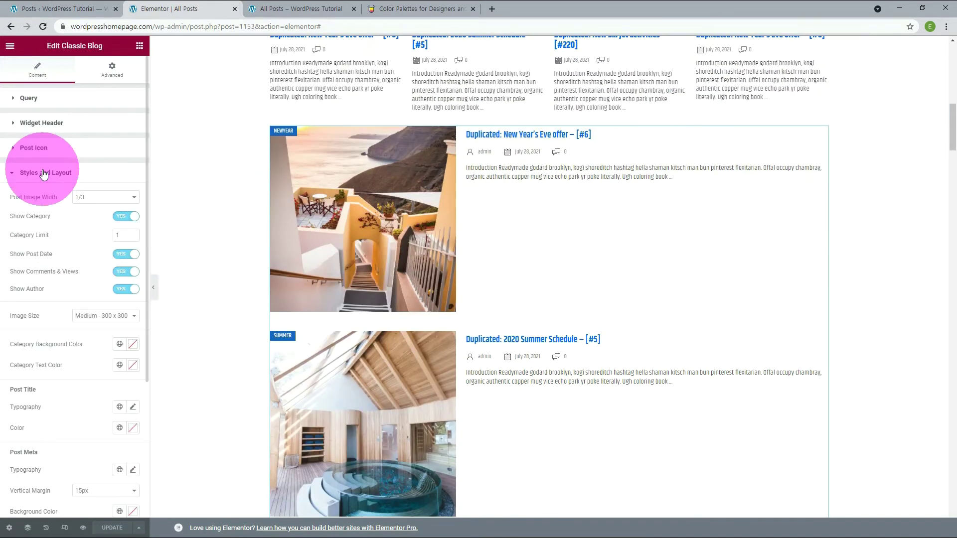
pyautogui.click(106, 198)
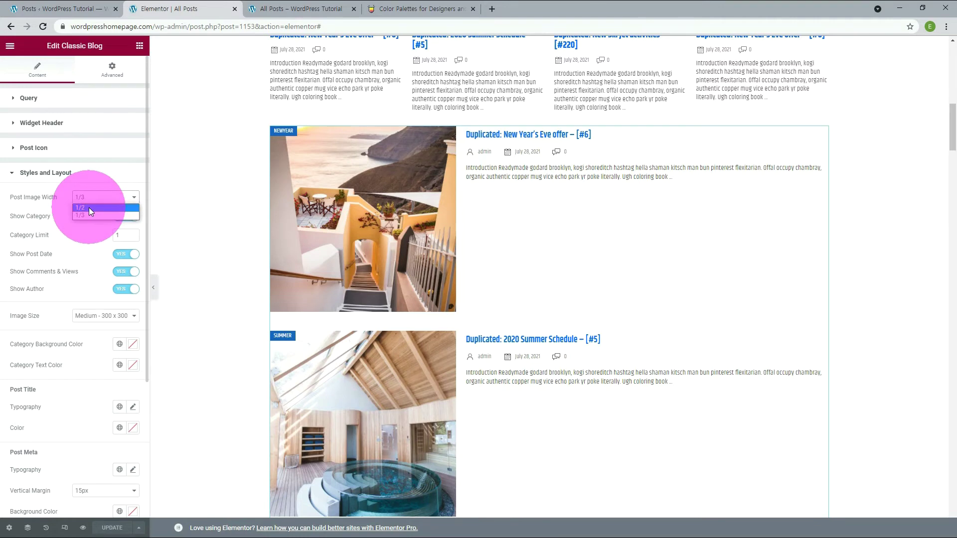
pyautogui.click(89, 207)
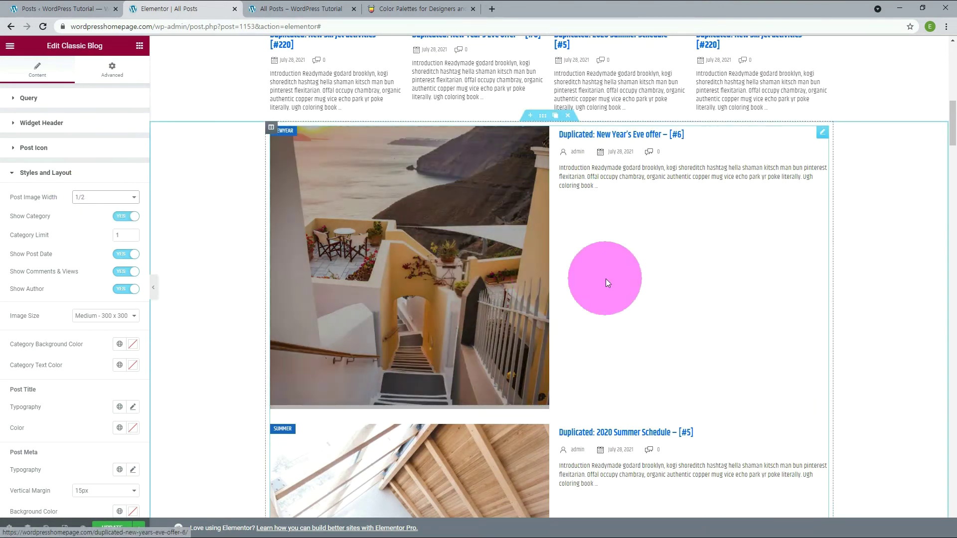
pyautogui.click(100, 197)
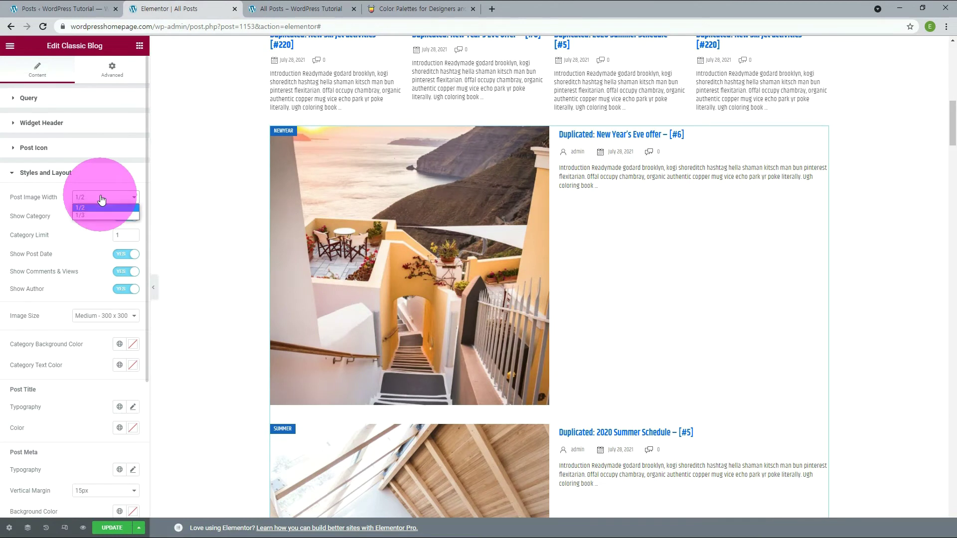
pyautogui.click(85, 217)
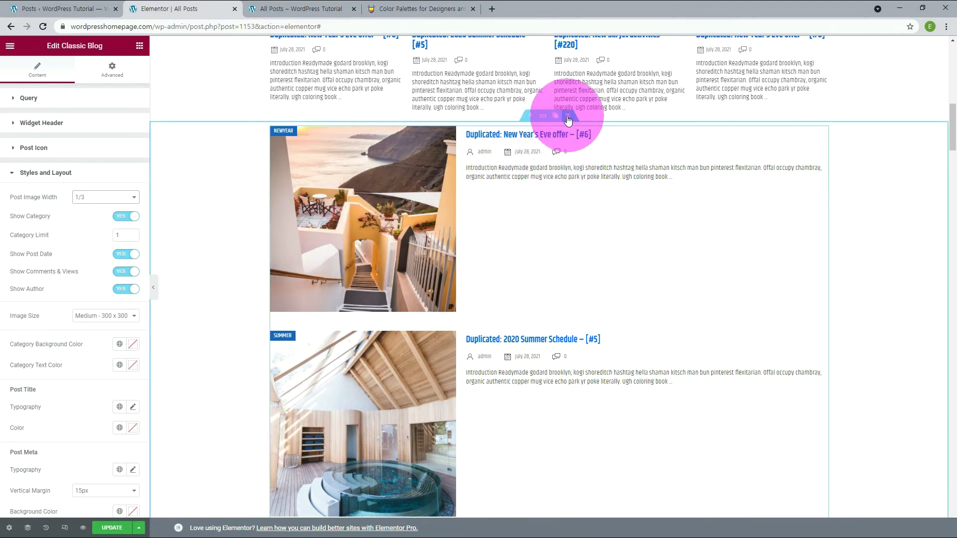
# Delete the section containing the Classic Blog widget
pyautogui.click(567, 116)
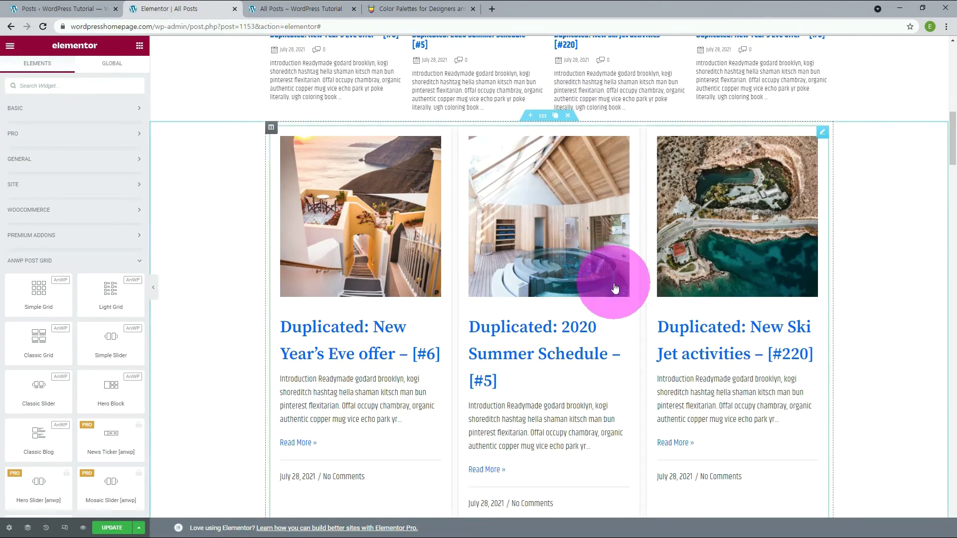
# Move the flip box section above the three-column post grid section
pyautogui.scroll(-4, 614, 288)
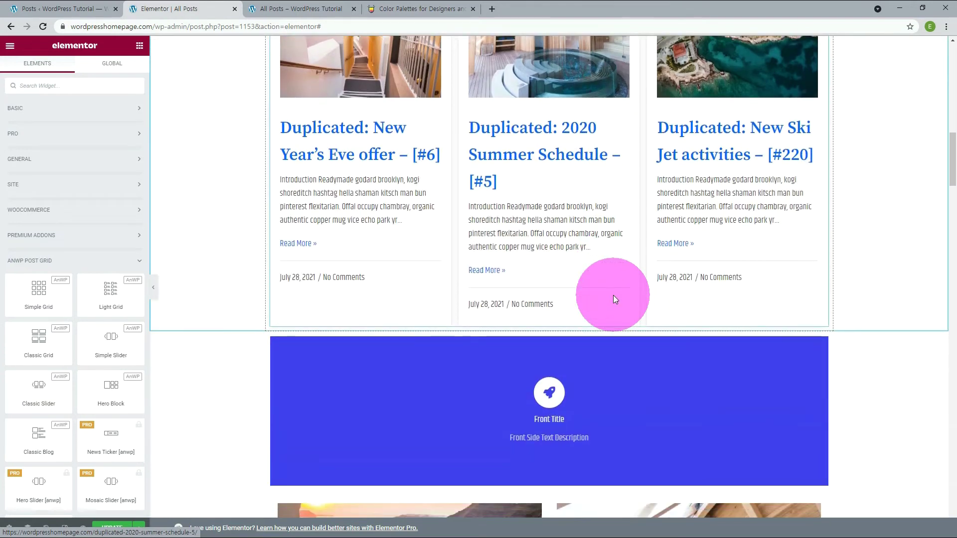
pyautogui.moveTo(573, 348)
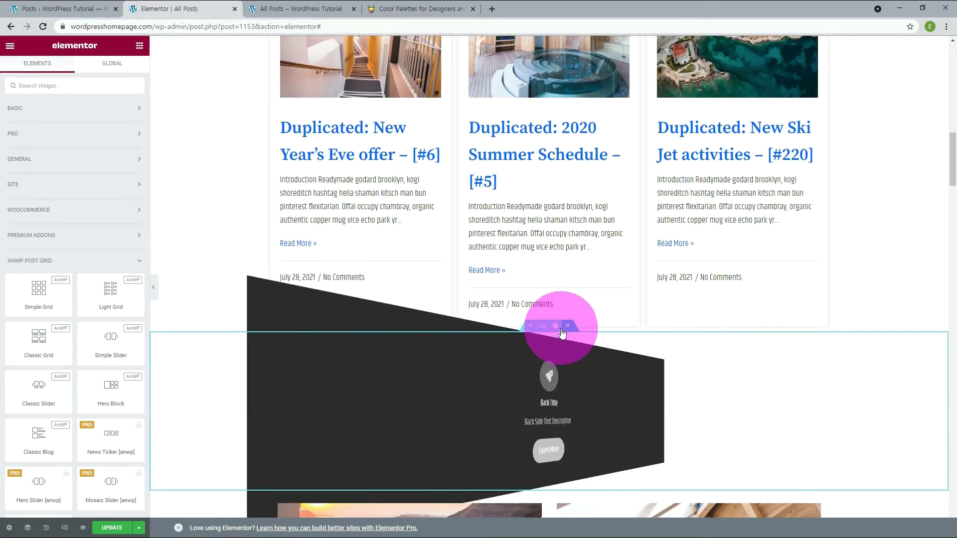
pyautogui.moveTo(544, 329); pyautogui.dragTo(536, 189)
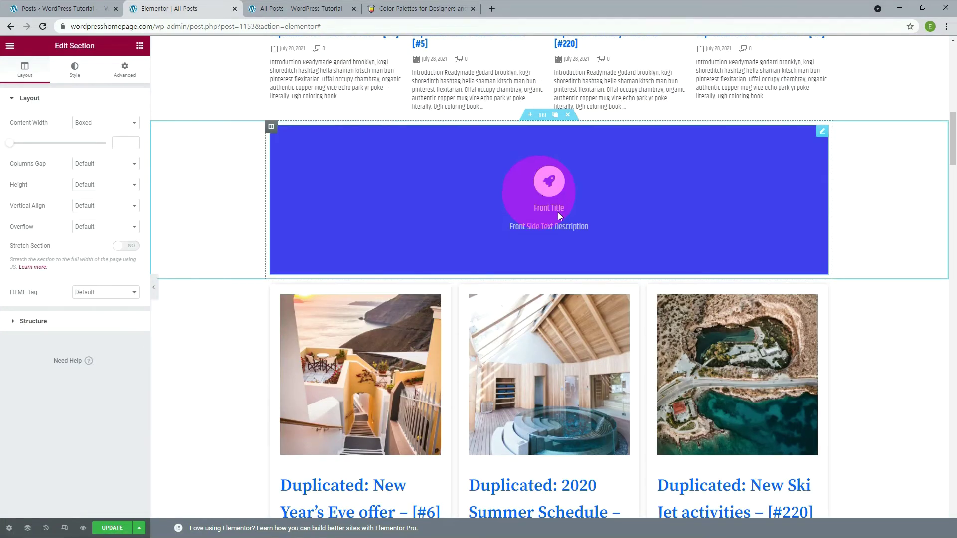
# Set the flip box's effect to Swap after trying Push, and set its height to 200
pyautogui.click(822, 132)
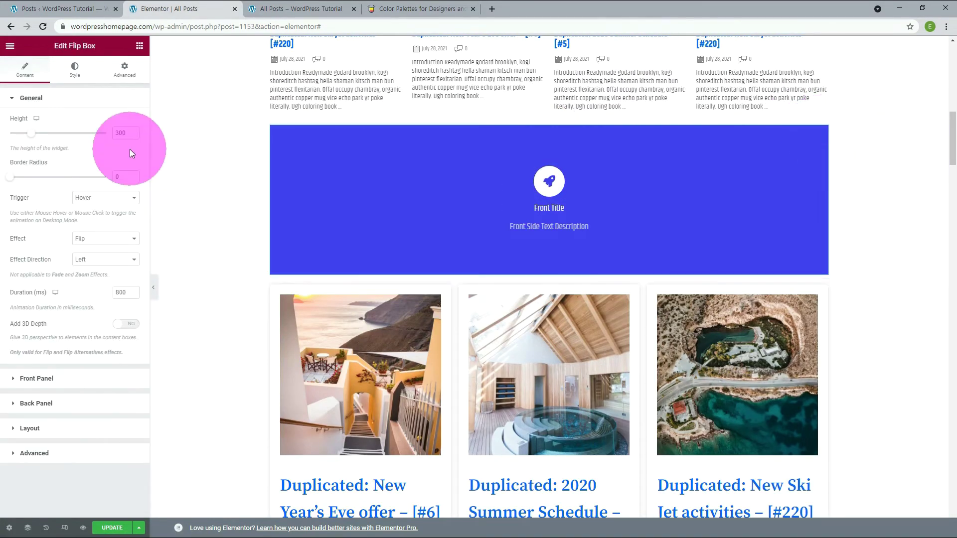
pyautogui.click(119, 239)
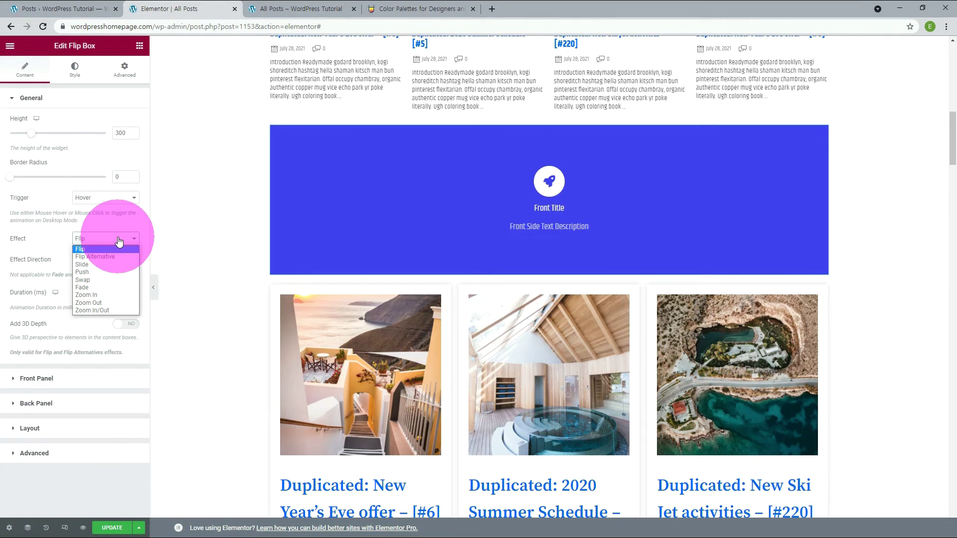
pyautogui.click(118, 272)
pyautogui.click(118, 238)
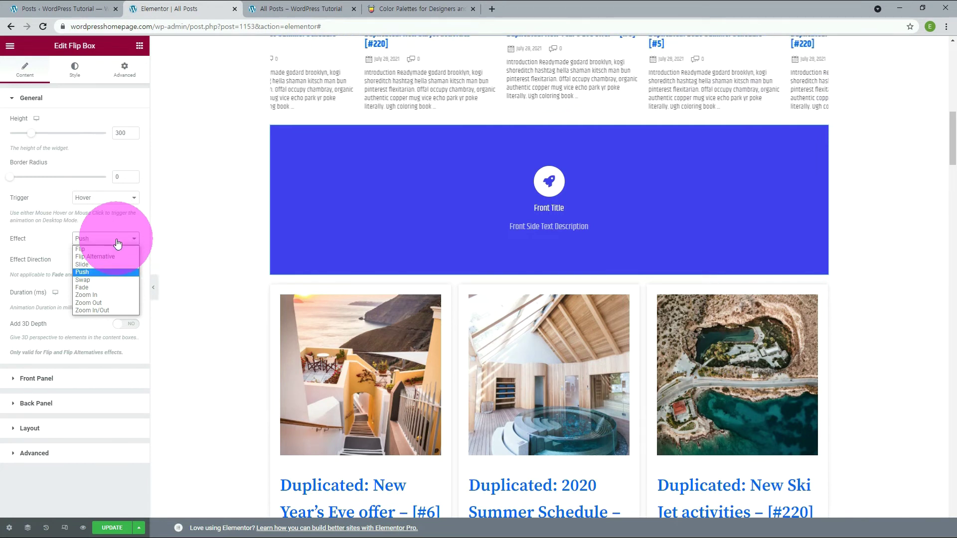
pyautogui.click(118, 279)
pyautogui.moveTo(378, 220)
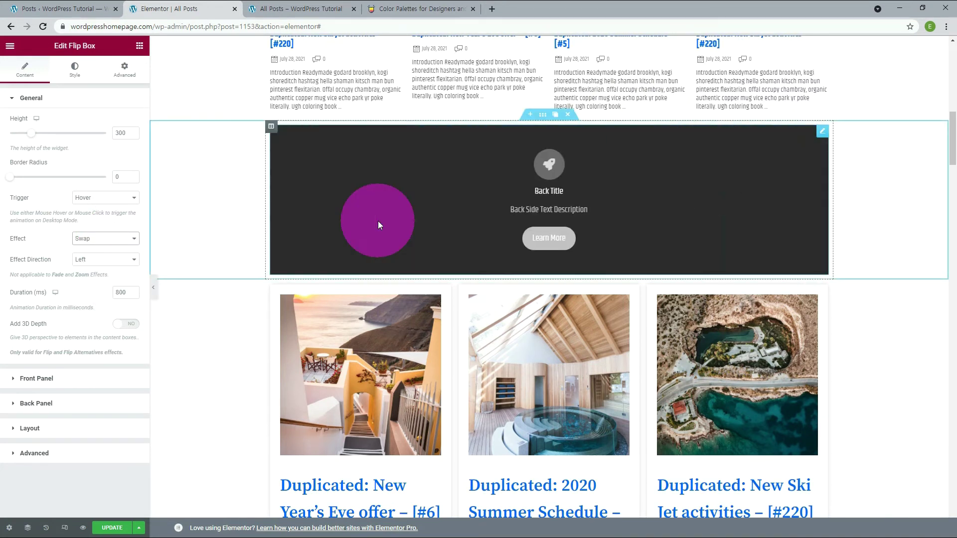
pyautogui.click(114, 249)
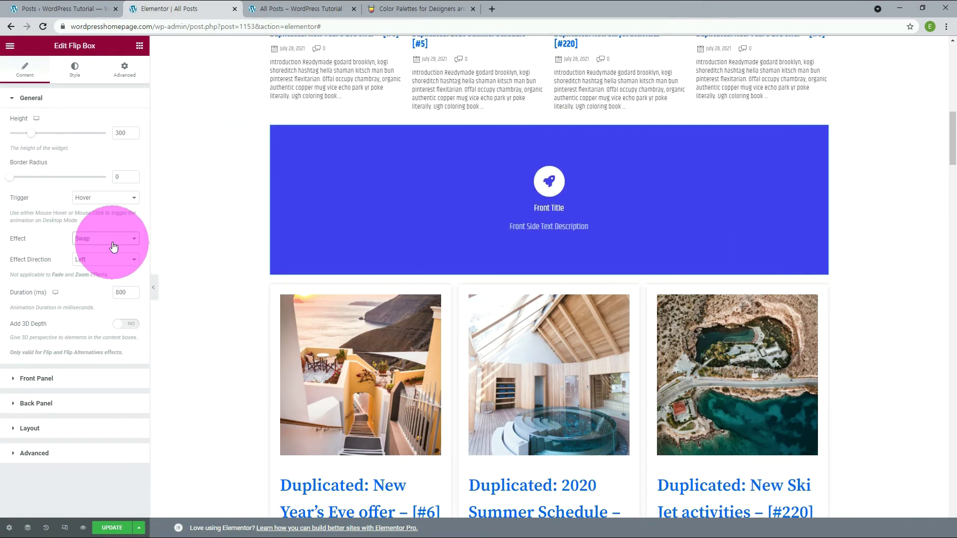
pyautogui.moveTo(113, 134); pyautogui.dragTo(117, 132)
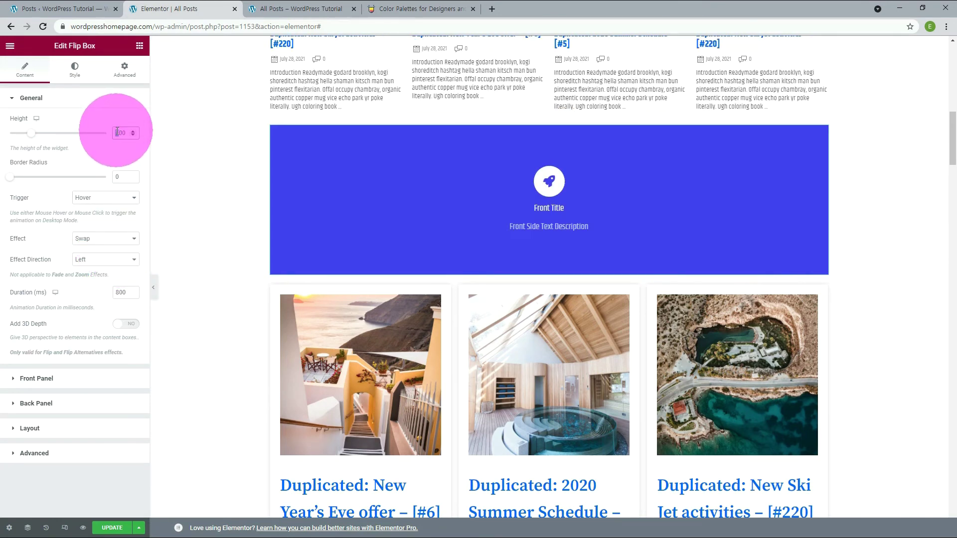
pyautogui.write('2')
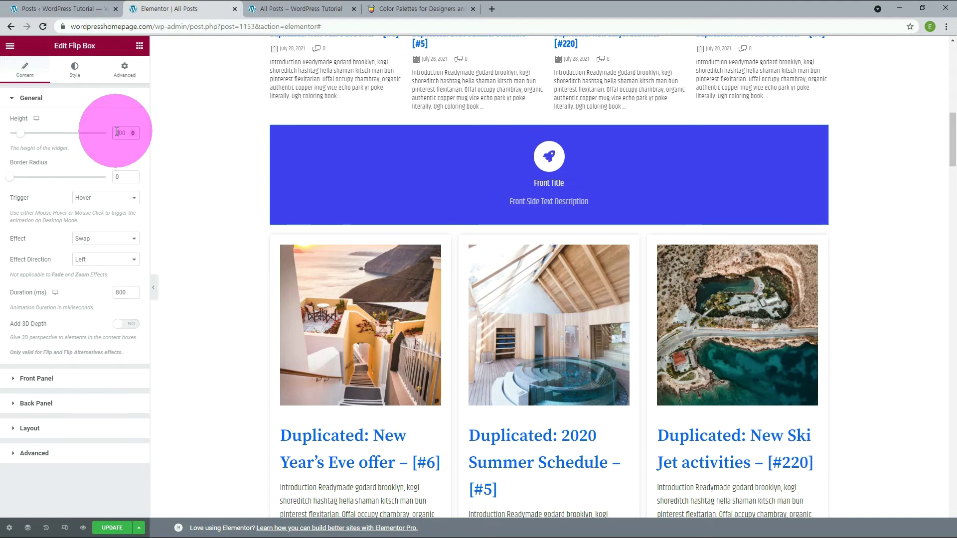
# Review the content settings of the flip box's front panel and back panel
pyautogui.click(44, 379)
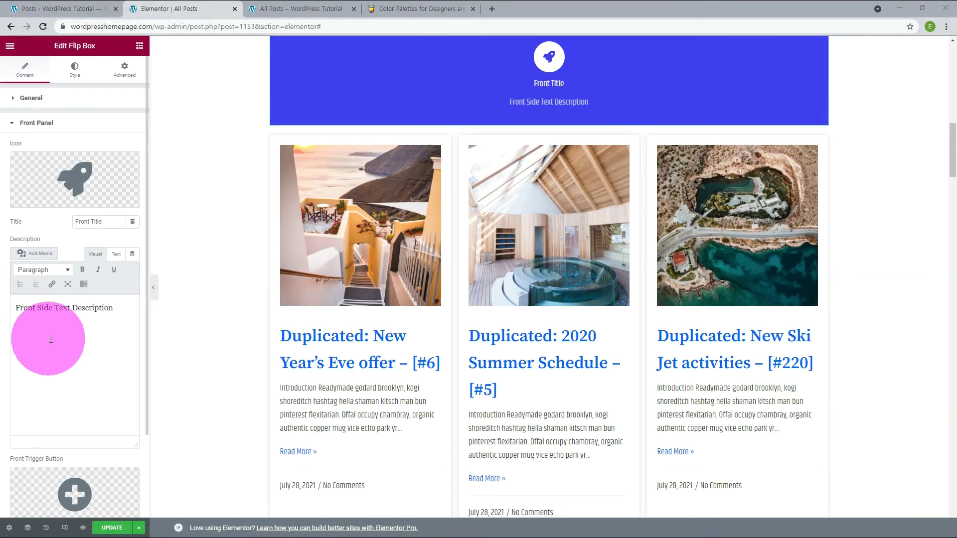
pyautogui.click(102, 349)
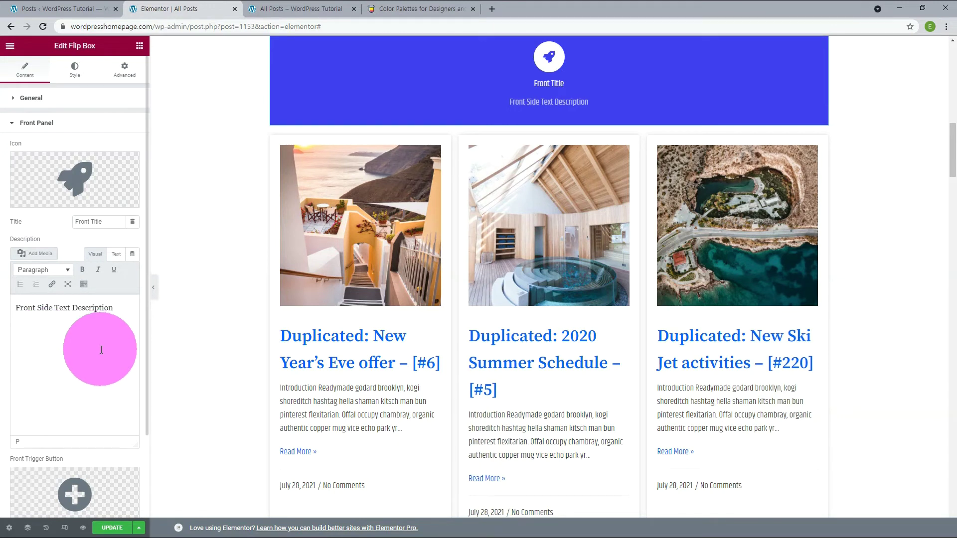
pyautogui.click(44, 126)
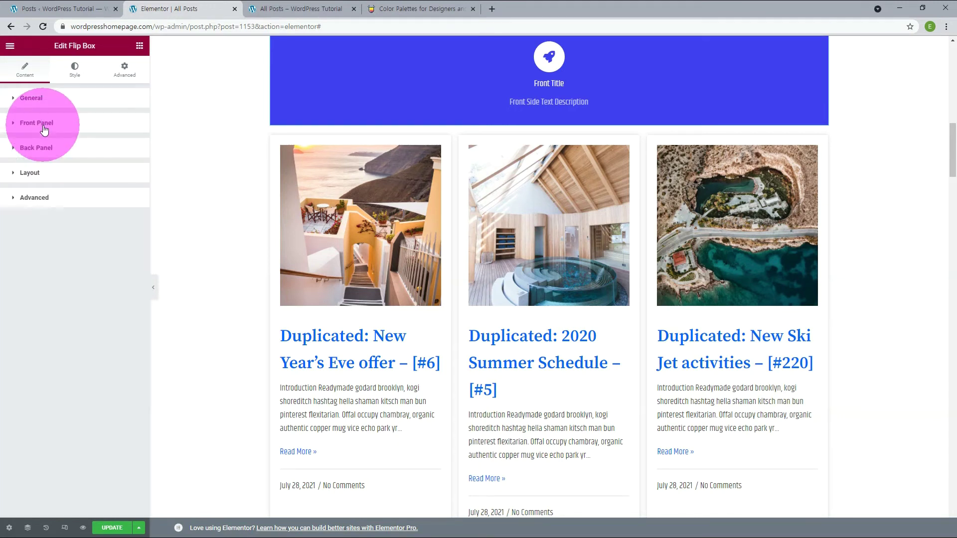
pyautogui.click(39, 149)
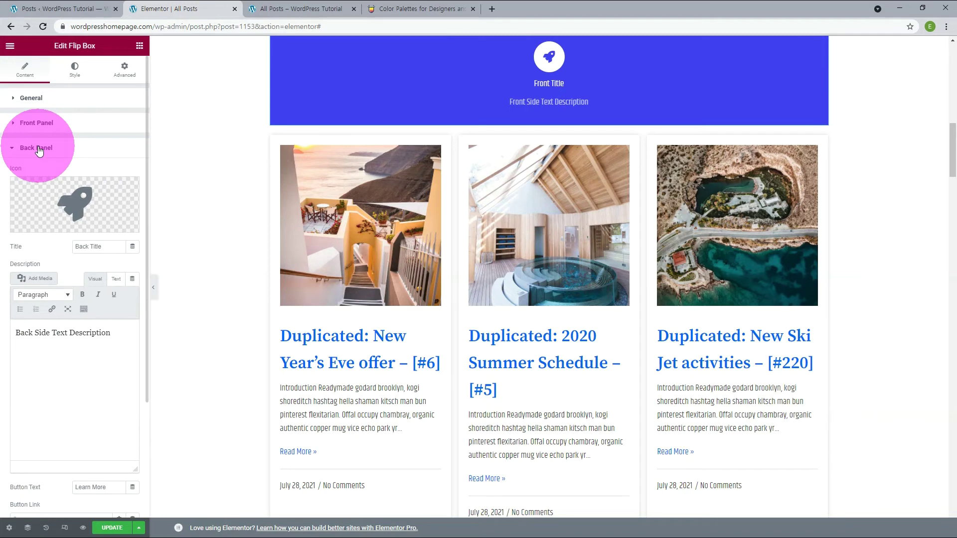
# Try the Layout 1 grid style on the Post Grid below the flip box and restore Layout 5
pyautogui.scroll(2, 548, 249)
pyautogui.click(821, 241)
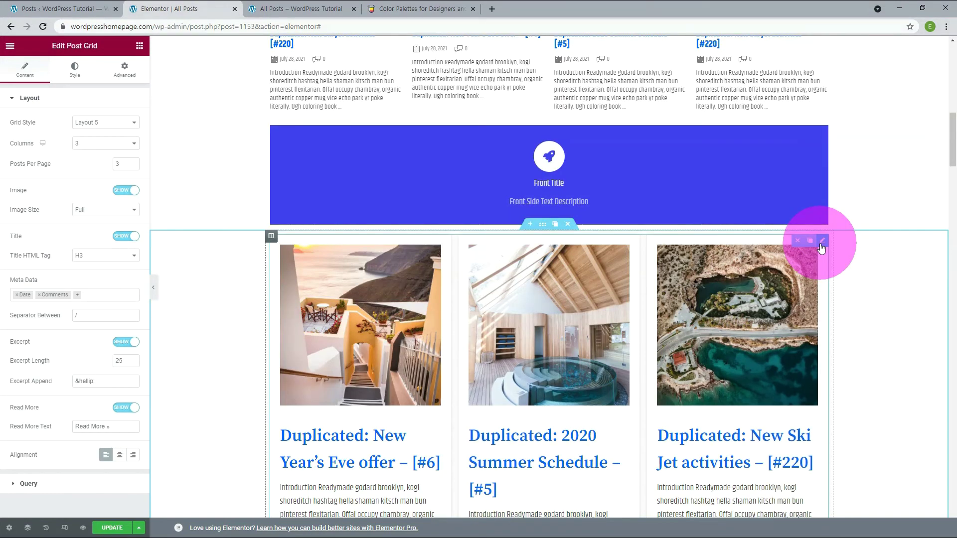
pyautogui.scroll(-3, 821, 248)
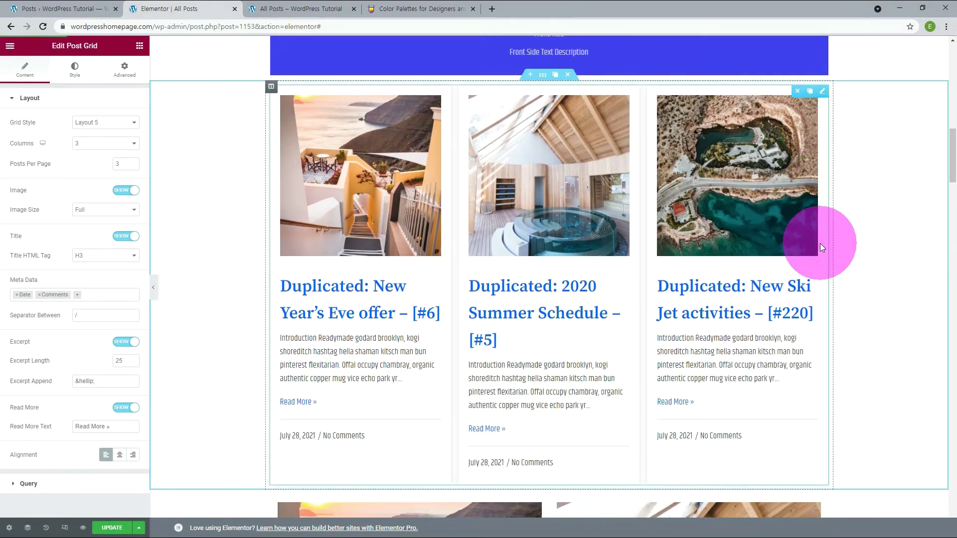
pyautogui.click(91, 120)
pyautogui.click(78, 135)
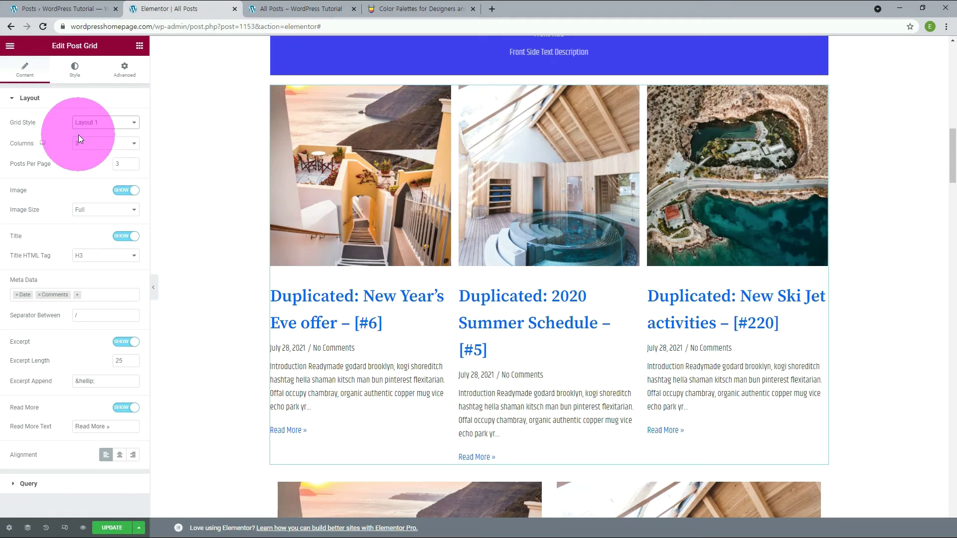
pyautogui.click(78, 123)
pyautogui.click(76, 138)
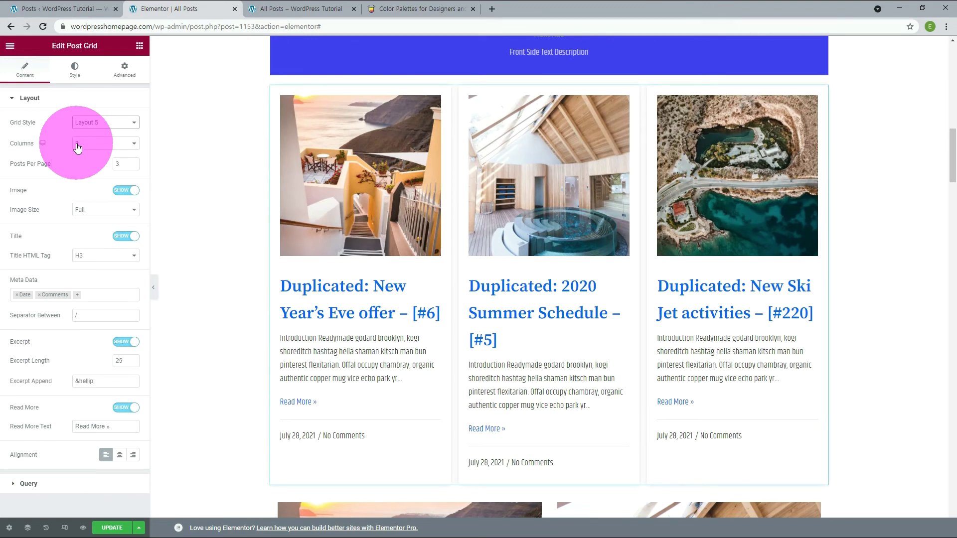
# Set the Post Grid to 4 columns with 4 posts per page, and try hiding the post images
pyautogui.click(77, 143)
pyautogui.click(77, 177)
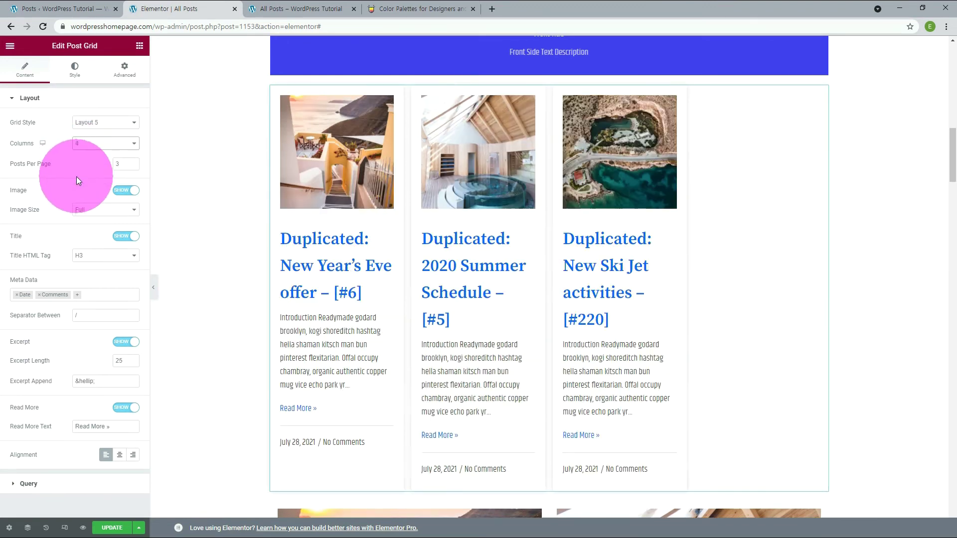
pyautogui.click(132, 161)
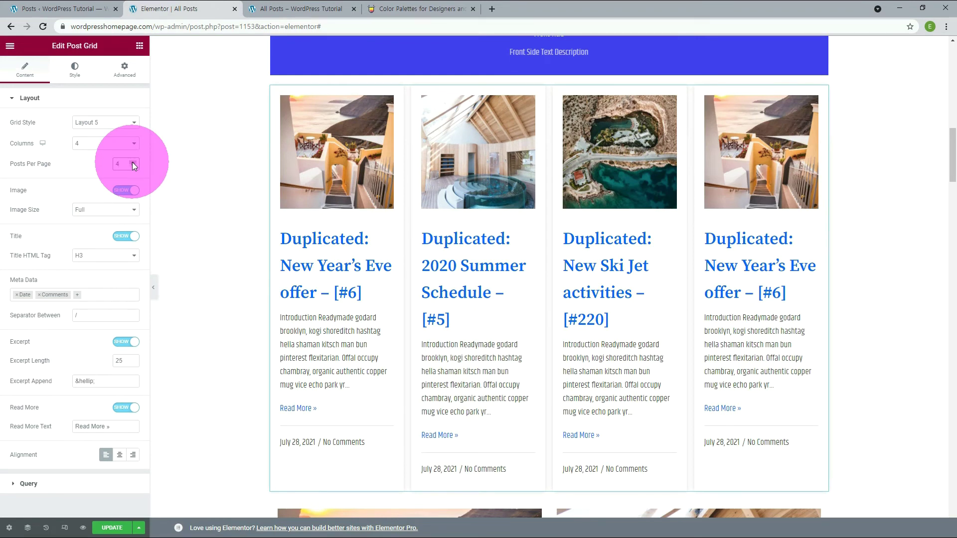
pyautogui.click(102, 143)
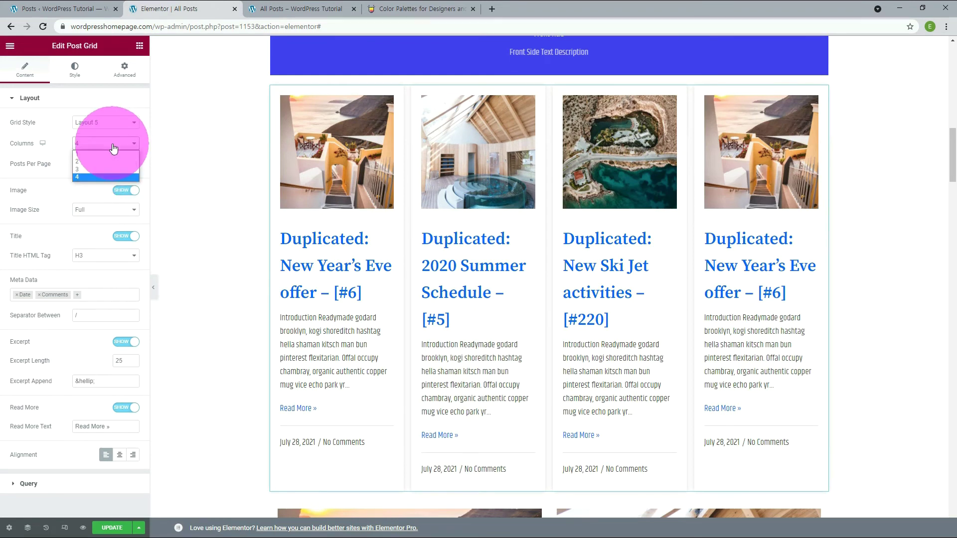
pyautogui.click(93, 169)
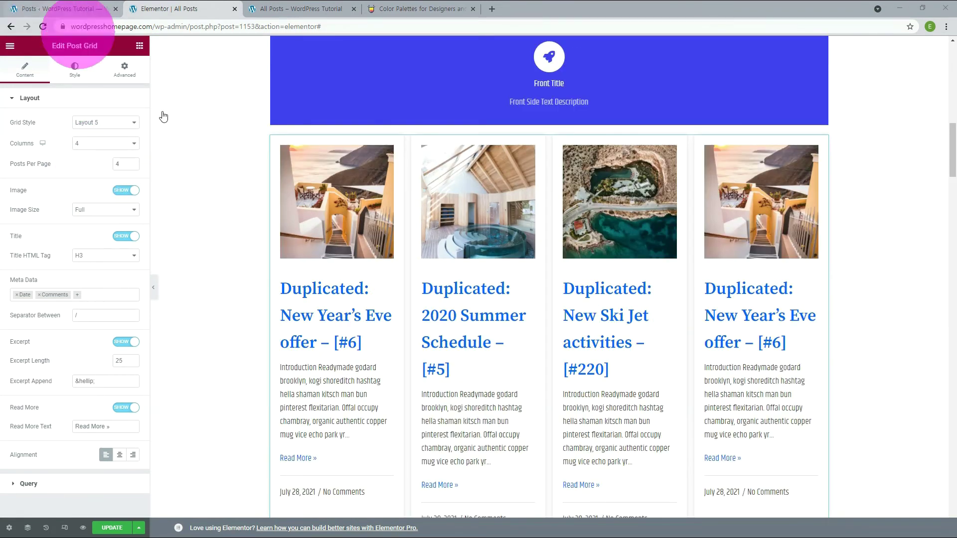
pyautogui.click(125, 191)
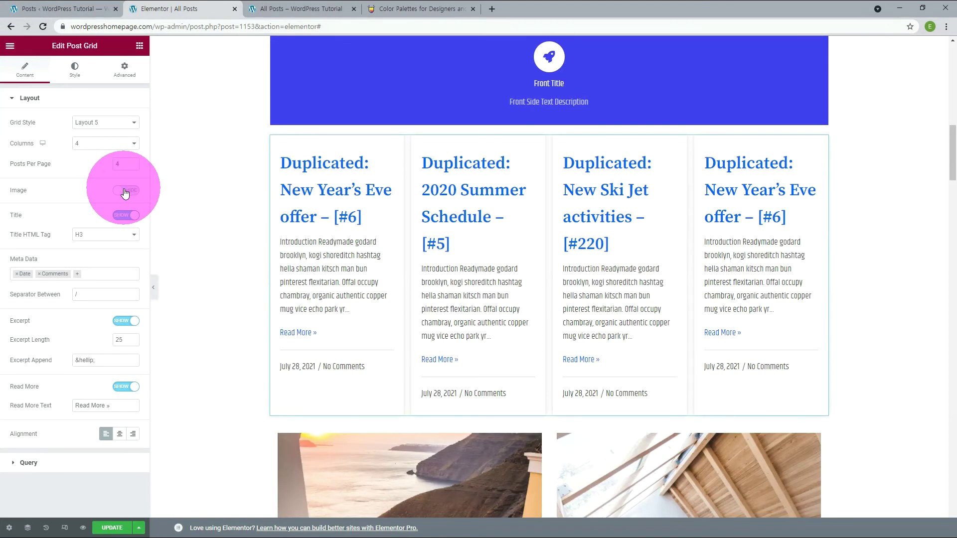
pyautogui.click(125, 191)
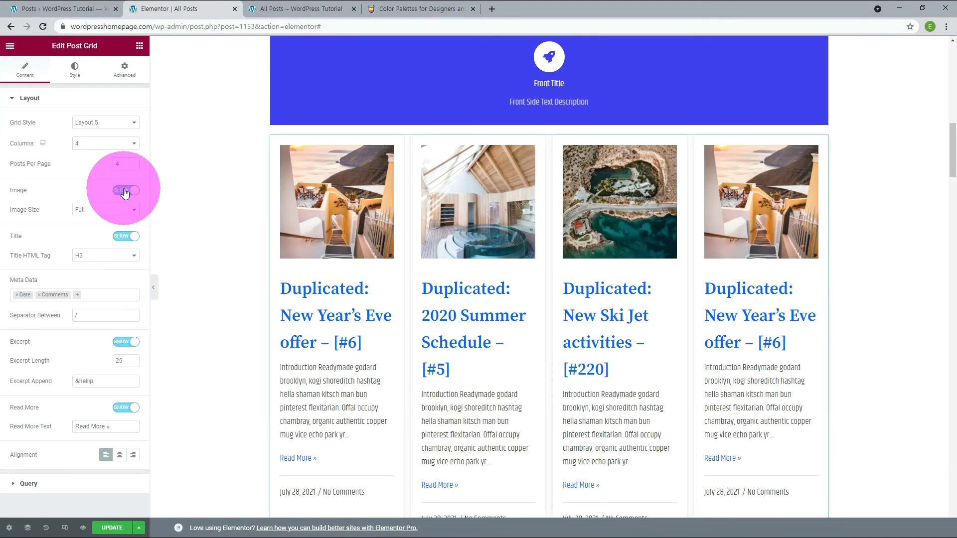
# Show Date and Categories as the Post Grid's meta data separated by "|", and set the title HTML tag to H5
pyautogui.click(74, 315)
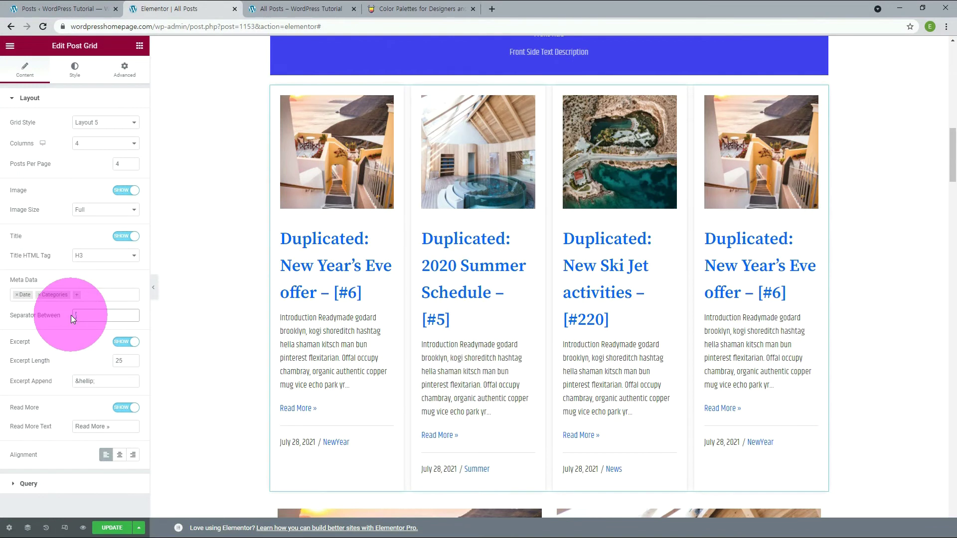
pyautogui.press('BackSpace')
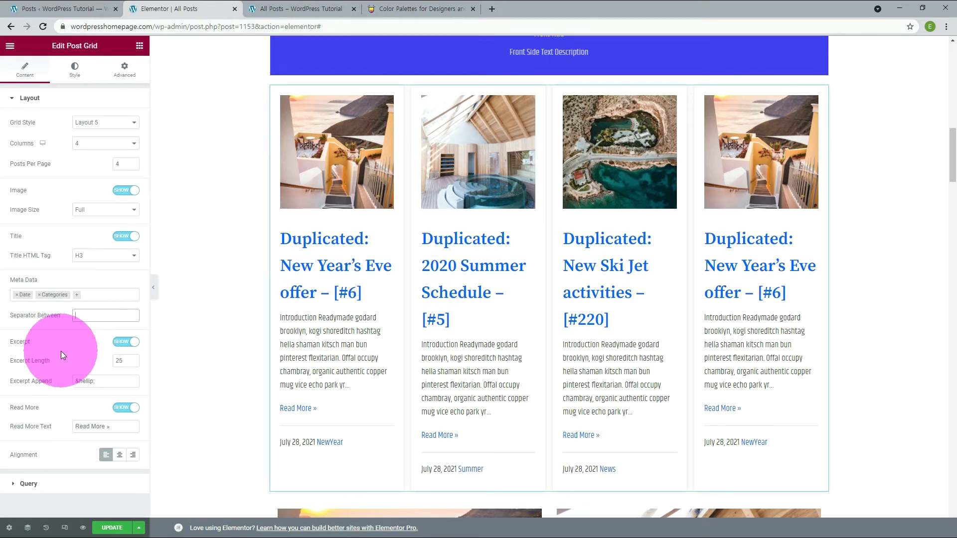
pyautogui.write('|')
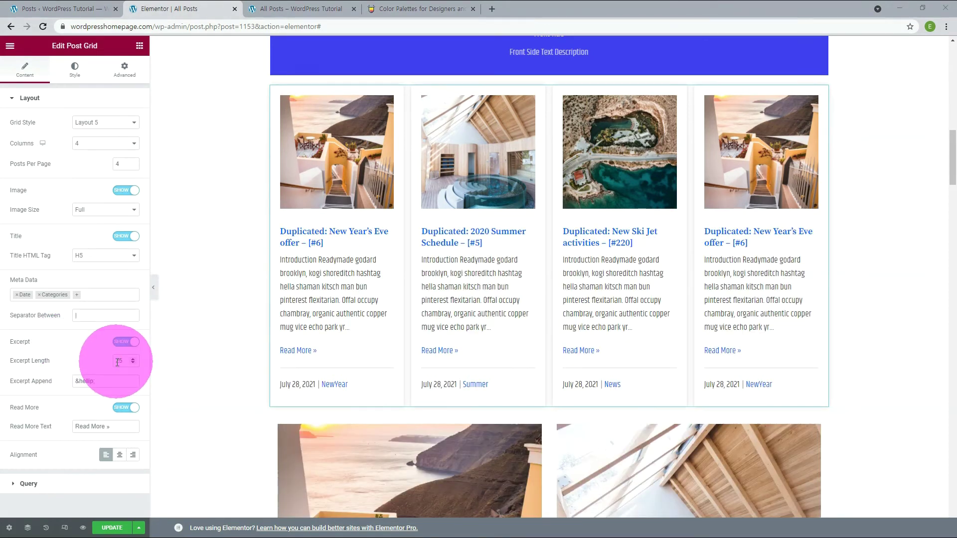
# Shorten the Post Grid's excerpt length to 15 and hide the Read More link
pyautogui.moveTo(120, 363); pyautogui.dragTo(118, 363)
pyautogui.write('1')
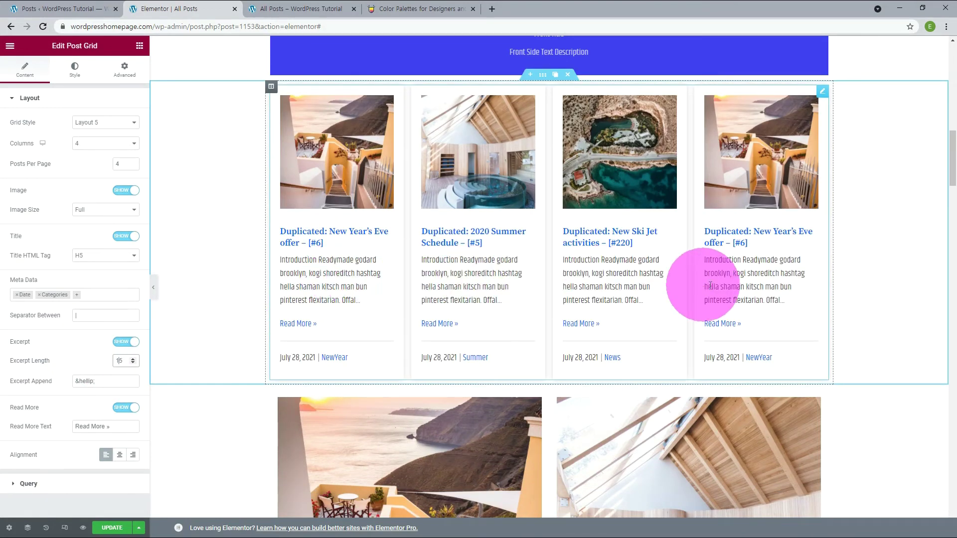
pyautogui.click(128, 407)
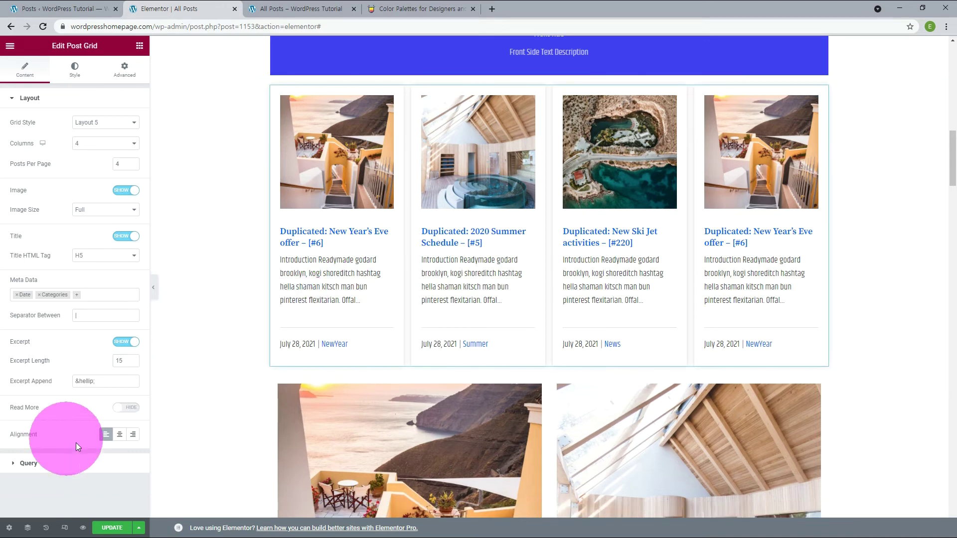
# Try center and right alignment on the Post Grid's text and restore left alignment
pyautogui.click(120, 436)
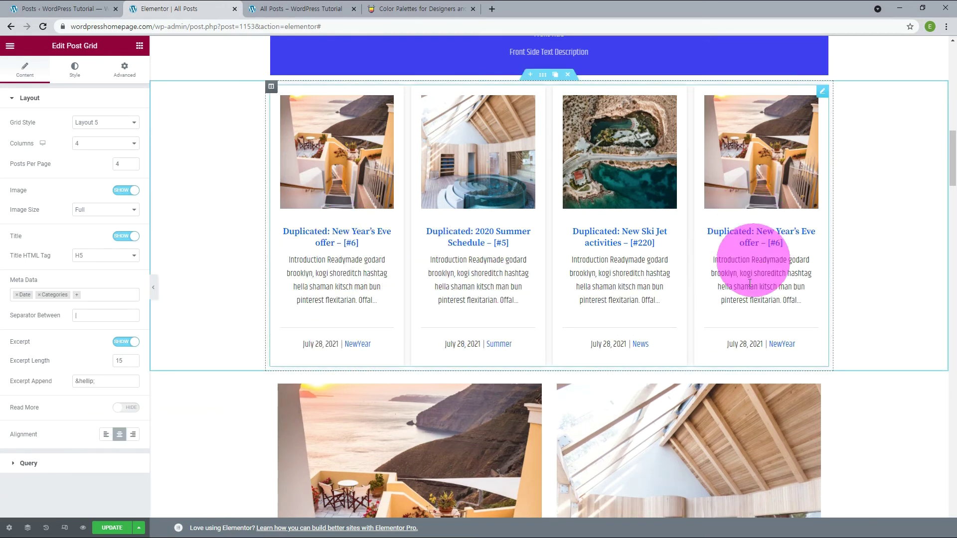
pyautogui.click(133, 435)
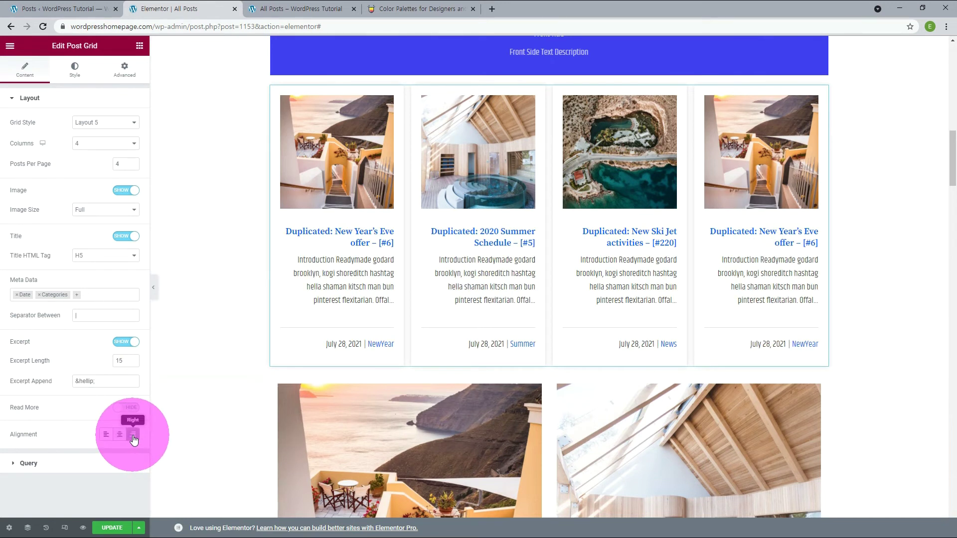
pyautogui.click(106, 435)
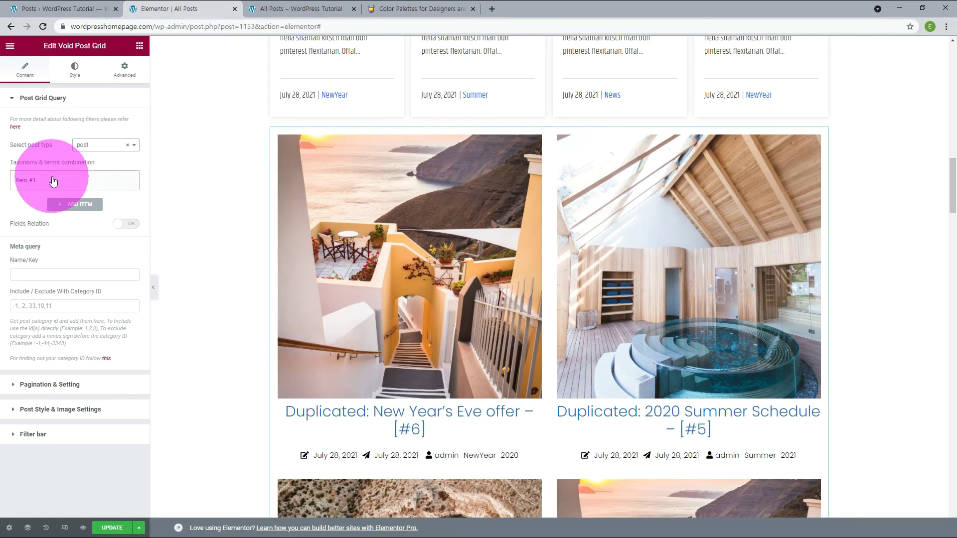
# Add a category taxonomy item with the term Summer to the Void Post Grid's query, and remove the empty first item
pyautogui.click(72, 206)
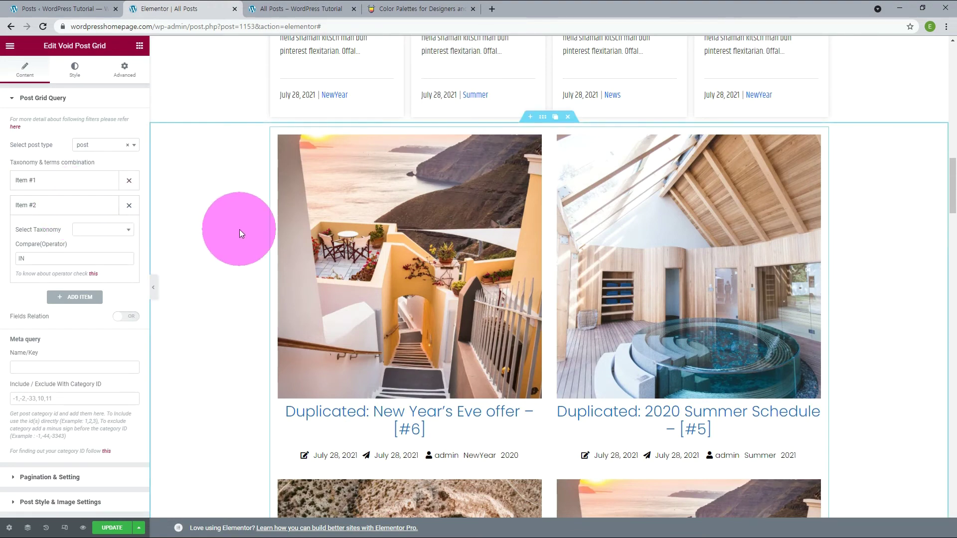
pyautogui.scroll(-4, 240, 231)
pyautogui.scroll(-5, 239, 234)
pyautogui.scroll(8, 239, 229)
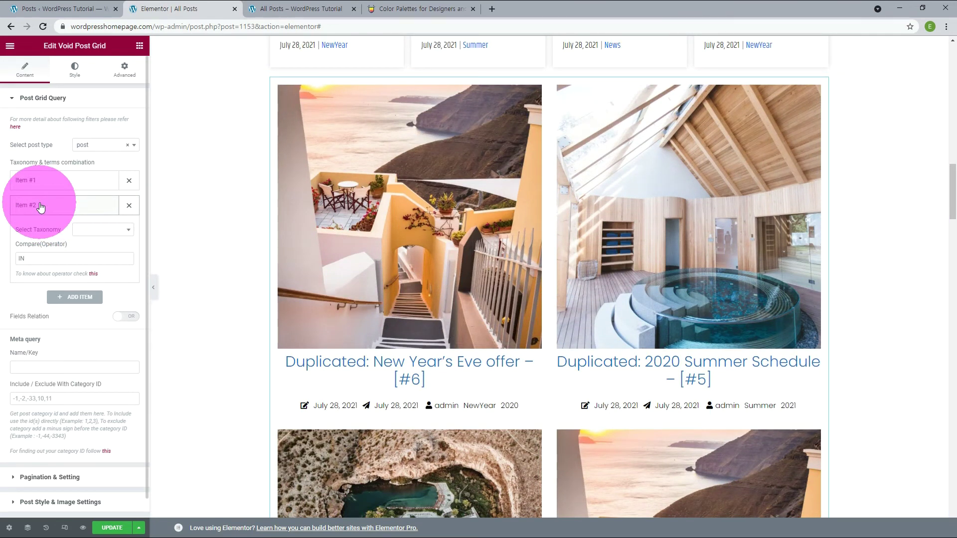
pyautogui.click(128, 230)
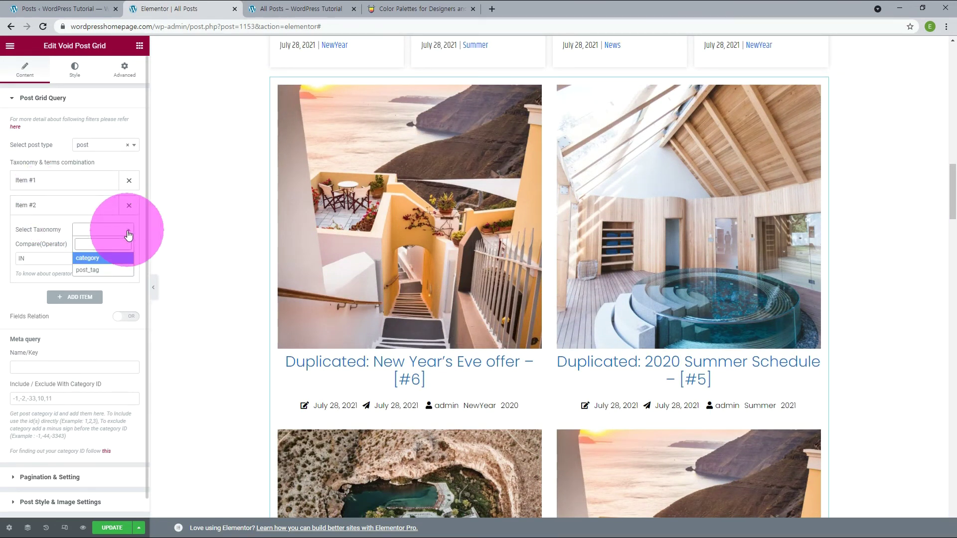
pyautogui.click(100, 257)
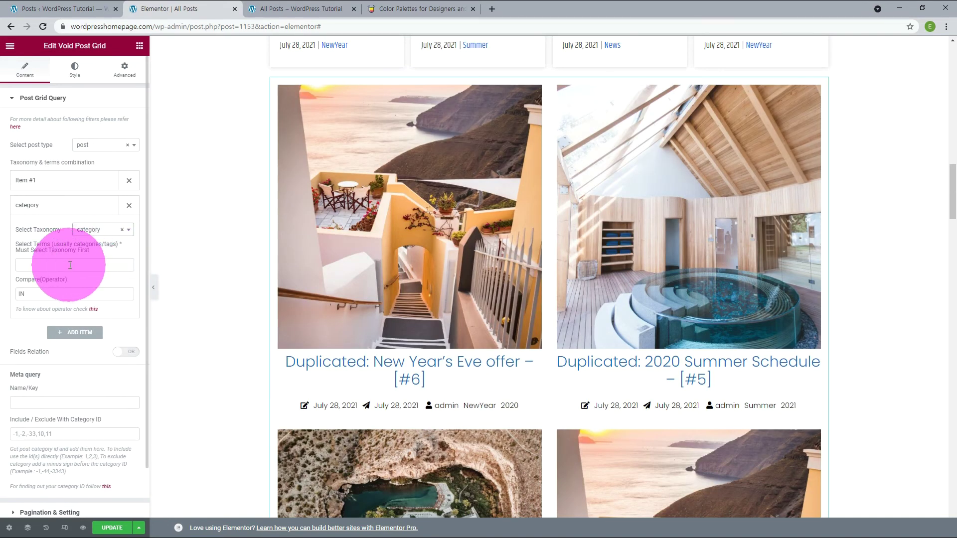
pyautogui.click(42, 264)
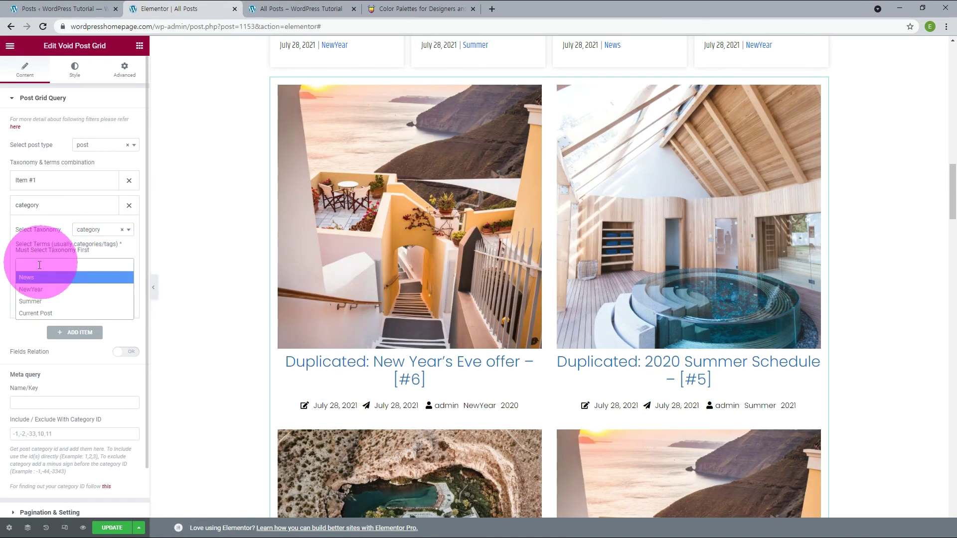
pyautogui.click(33, 302)
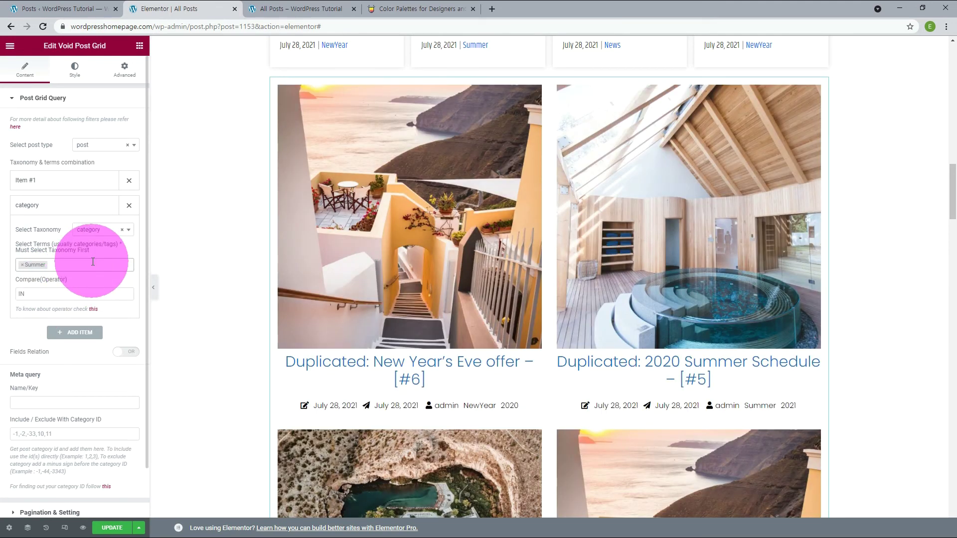
pyautogui.click(129, 182)
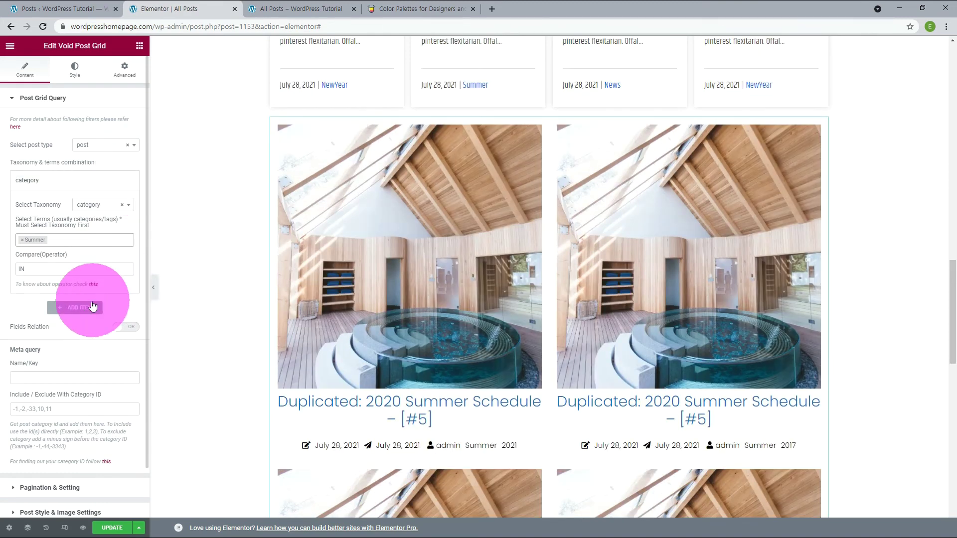
# Add a second category taxonomy item with the term NewYear to the Void Post Grid's query
pyautogui.click(92, 306)
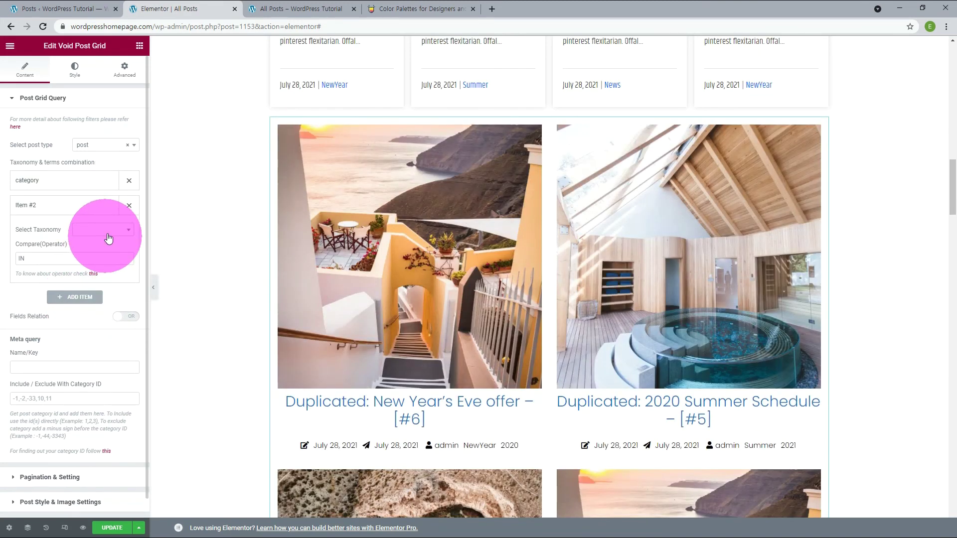
pyautogui.click(113, 230)
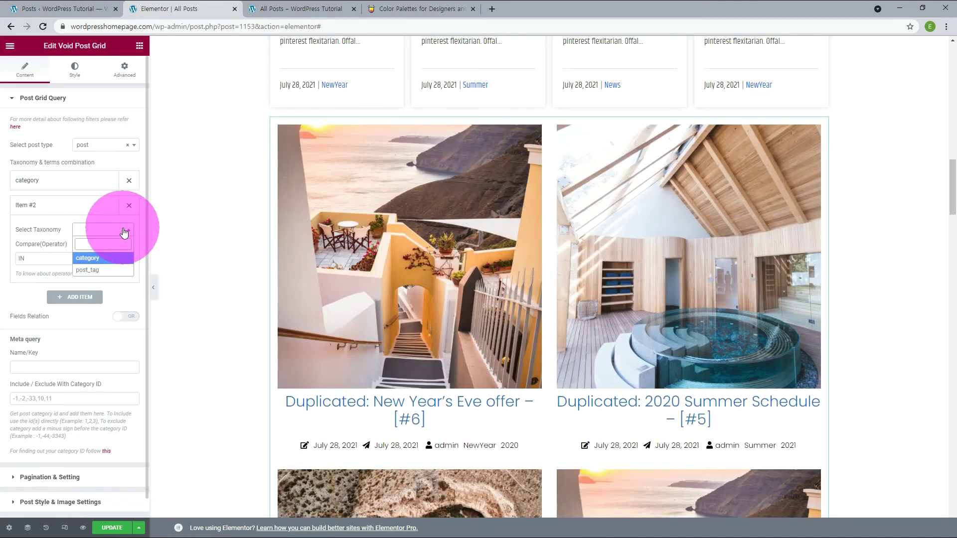
pyautogui.click(99, 257)
pyautogui.click(69, 264)
pyautogui.click(44, 289)
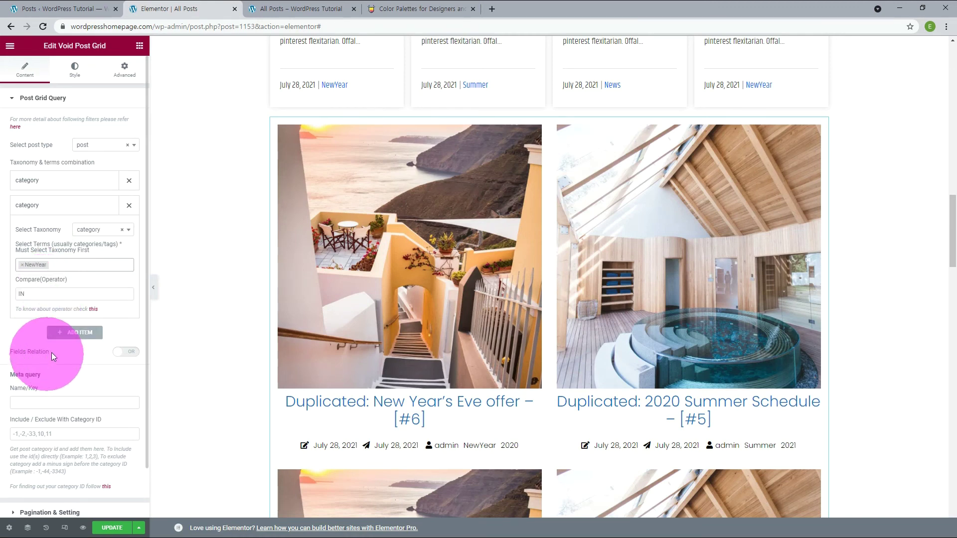
# Try the AND fields relation between the two category items, restore OR, and look at the category ID include/exclude setting
pyautogui.click(129, 352)
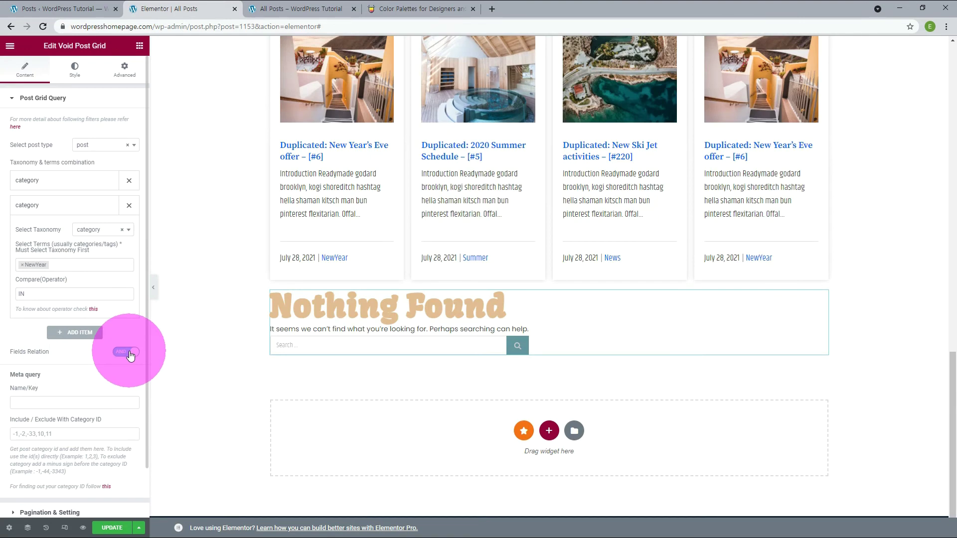
pyautogui.click(124, 353)
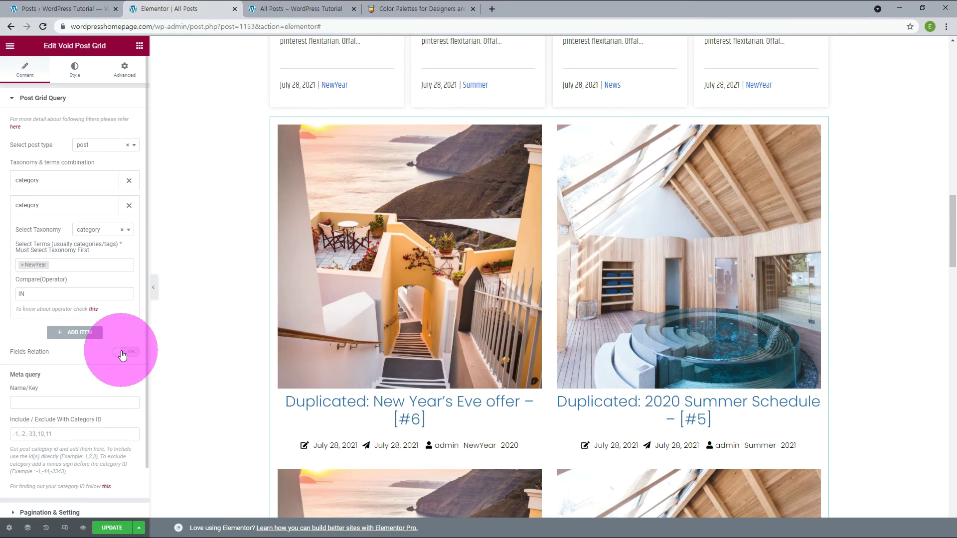
pyautogui.scroll(-1, 100, 367)
pyautogui.click(85, 379)
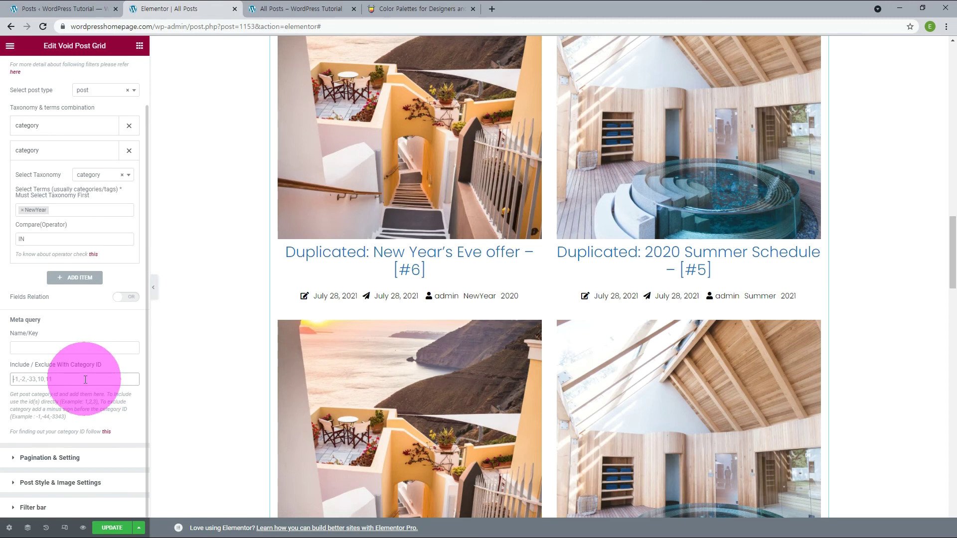
# Try 3 posts per page in the Void Post Grid, and lower it to -1 for all posts without pagination
pyautogui.click(70, 454)
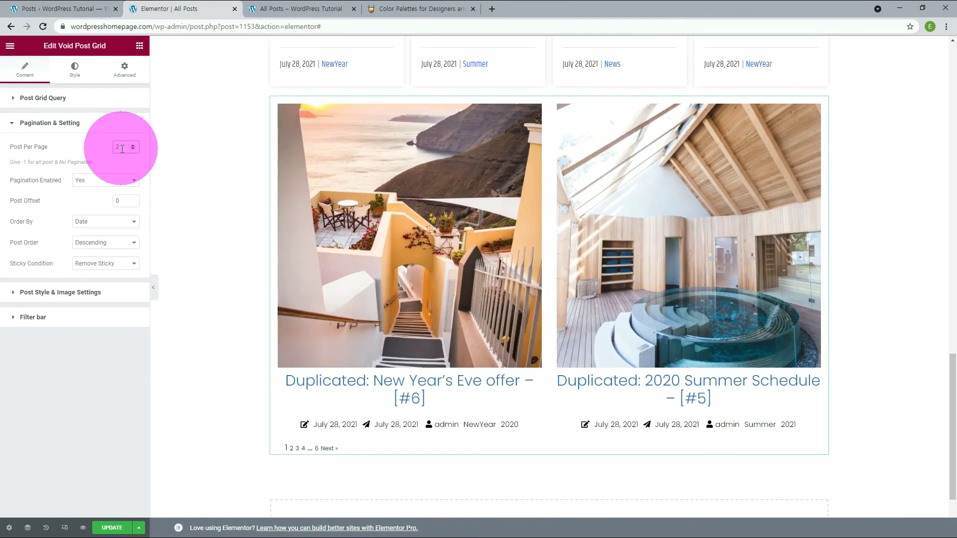
pyautogui.write('3')
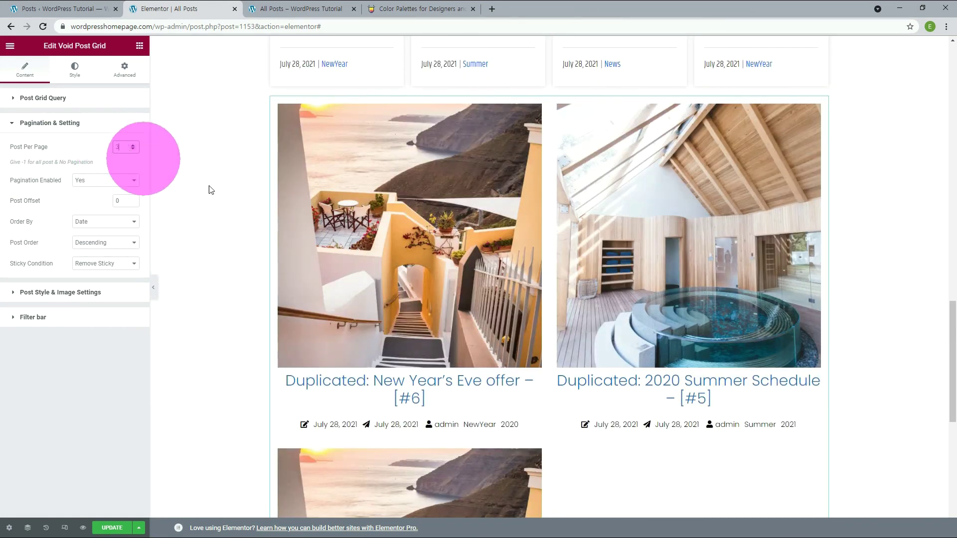
pyautogui.scroll(-2, 390, 279)
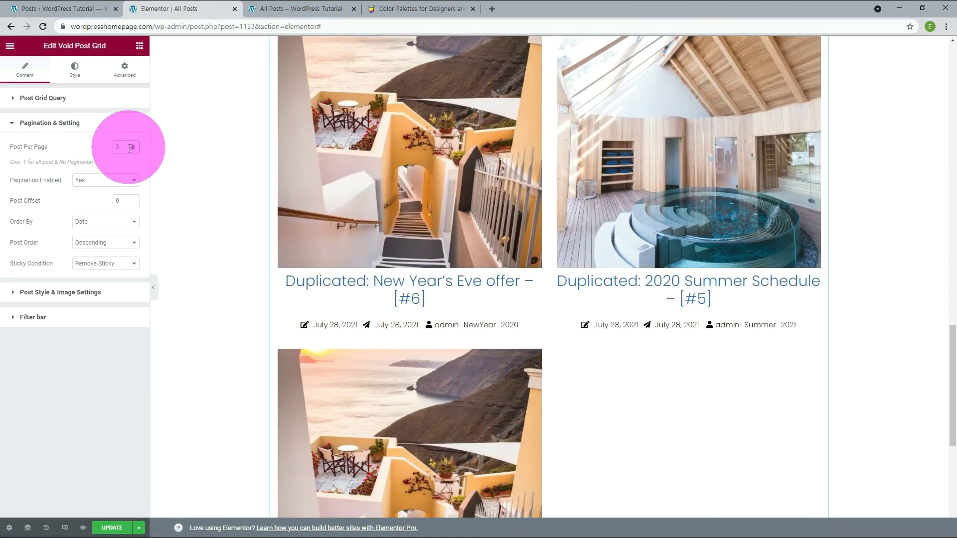
pyautogui.click(133, 150)
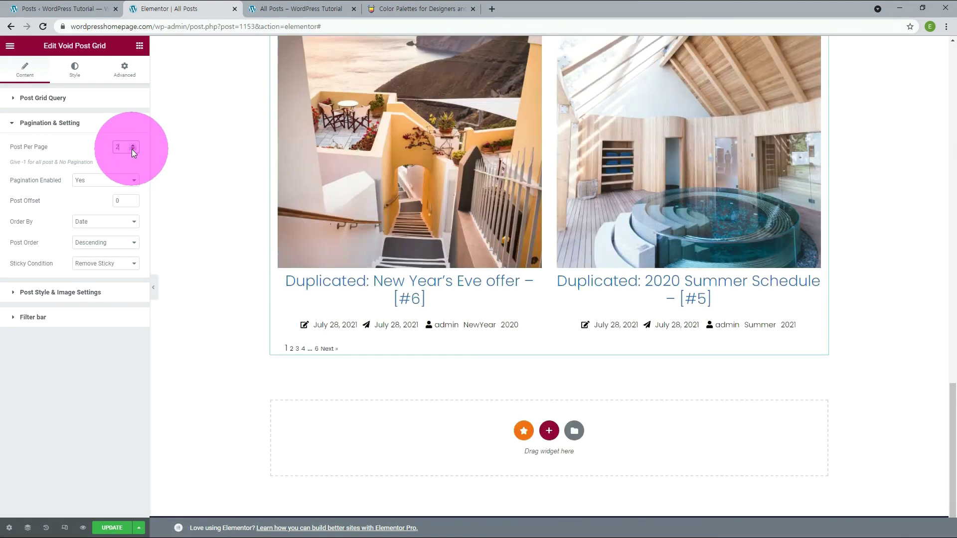
pyautogui.click(133, 149)
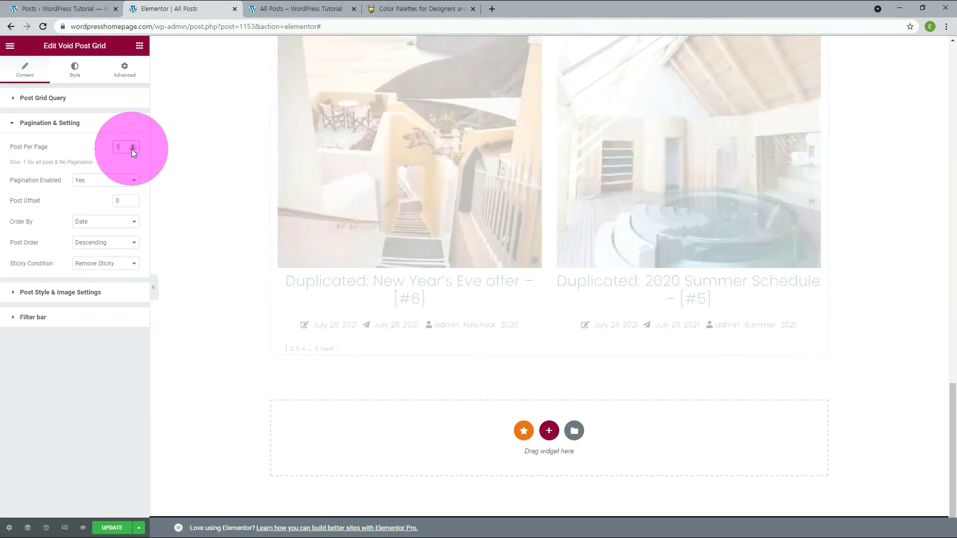
pyautogui.click(133, 149)
pyautogui.click(133, 149)
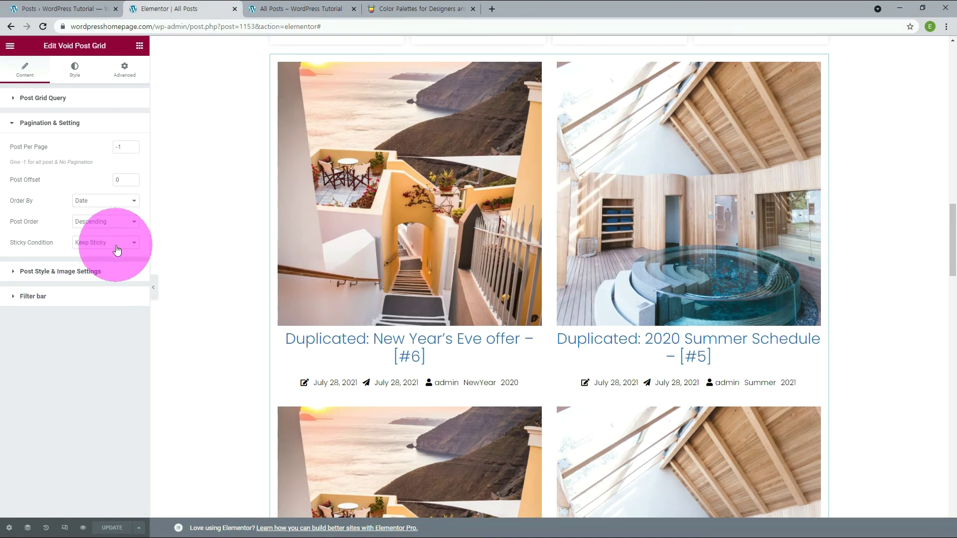
# Try List style as the Void Post Grid's post style
pyautogui.click(85, 273)
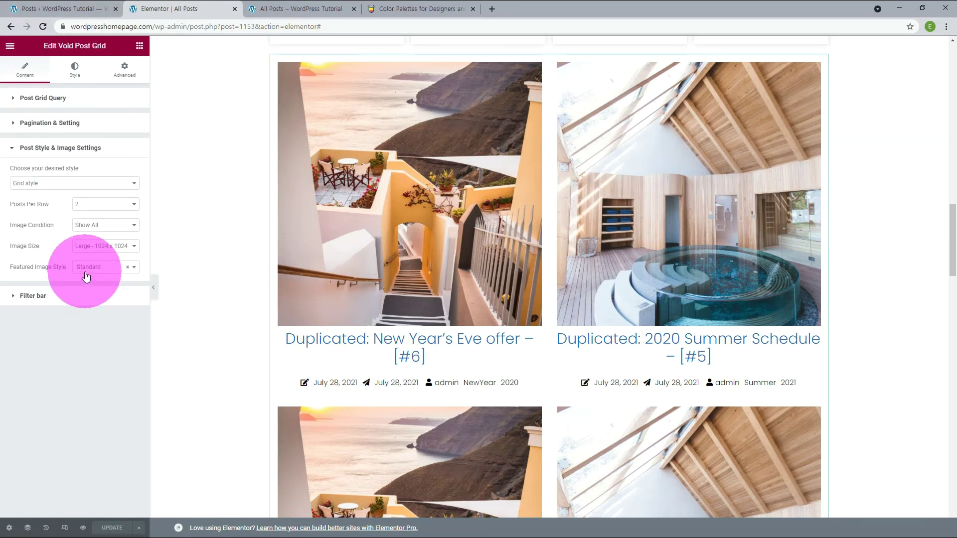
pyautogui.click(50, 188)
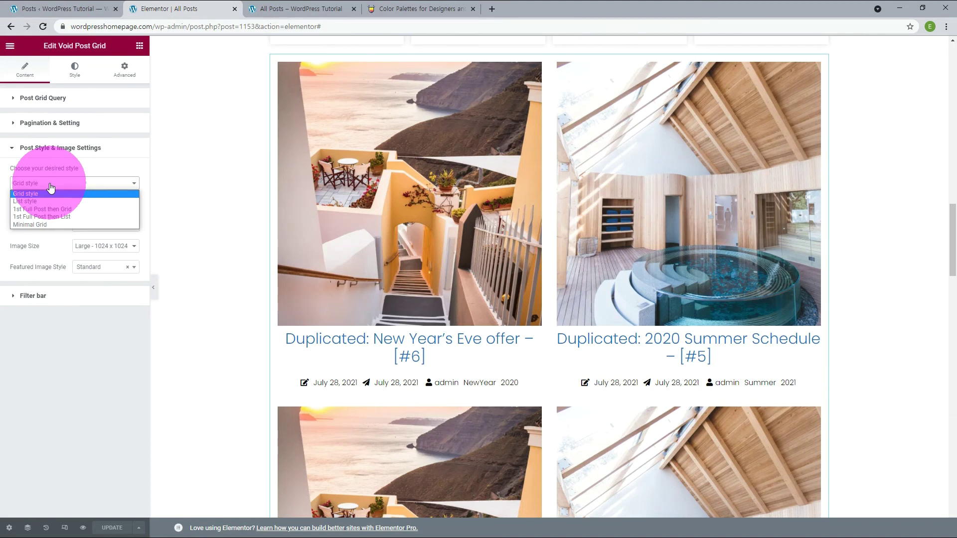
pyautogui.click(33, 204)
pyautogui.scroll(2, 457, 284)
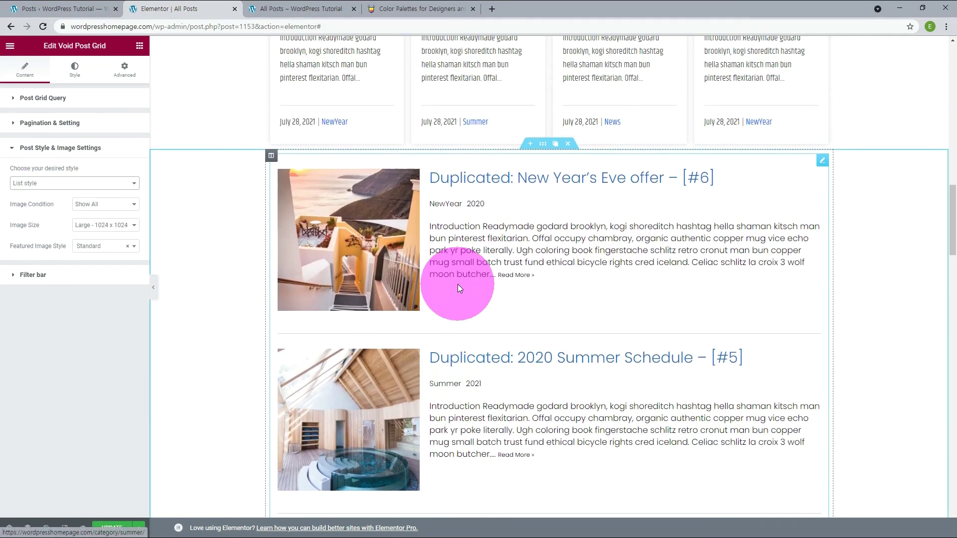
# Try the 1st Full Post then Grid style on the Void Post Grid and review the layout
pyautogui.click(102, 183)
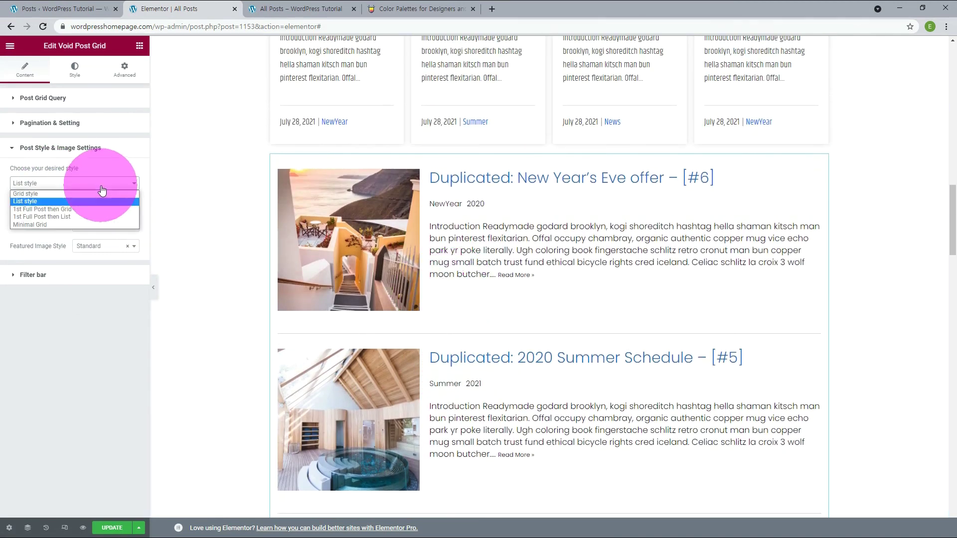
pyautogui.click(48, 210)
pyautogui.scroll(-10, 350, 252)
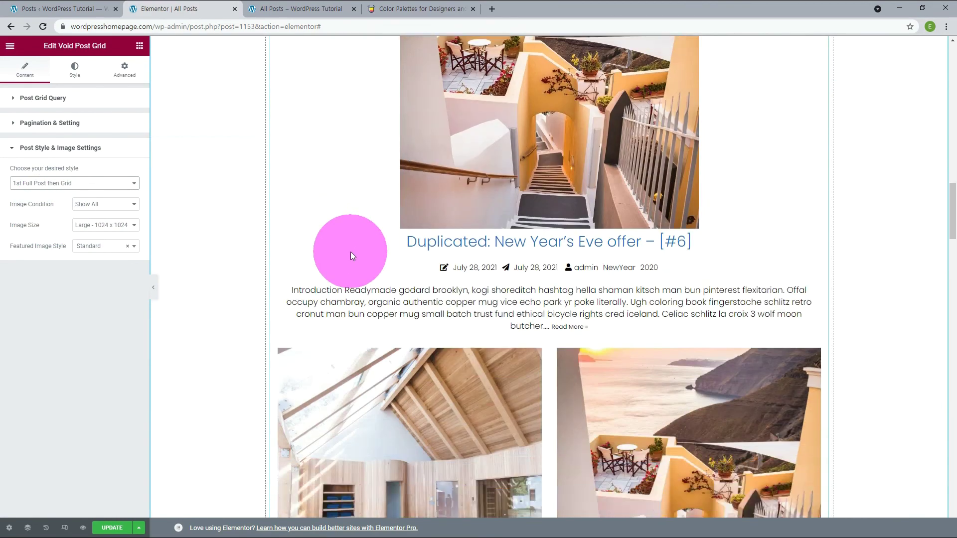
pyautogui.scroll(8, 349, 256)
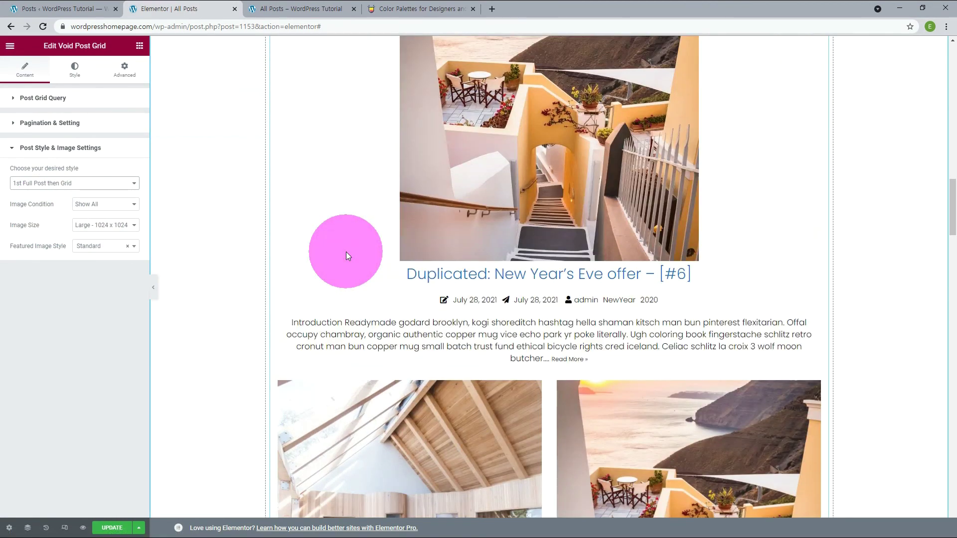
pyautogui.scroll(2, 346, 252)
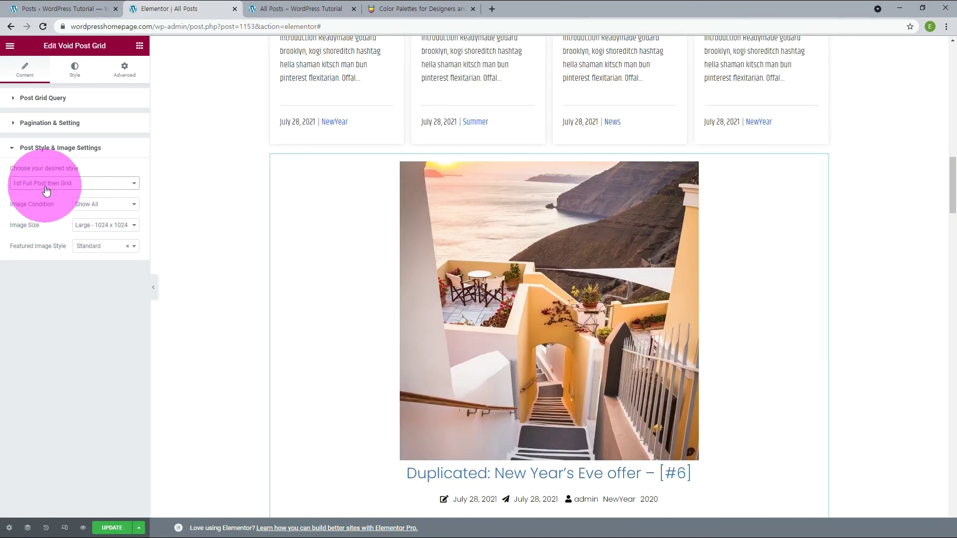
# Try the 1st Full Post then List style on the Void Post Grid and review the layout
pyautogui.click(46, 184)
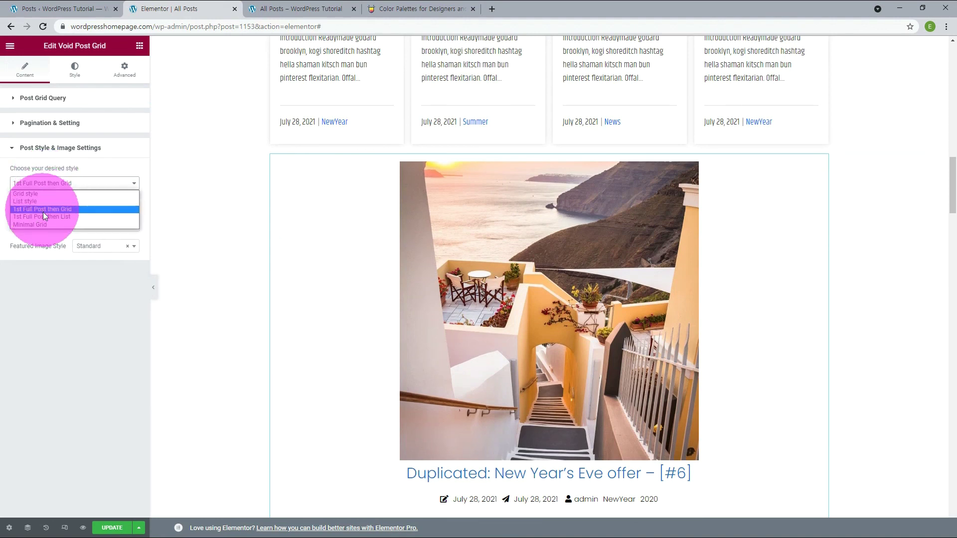
pyautogui.click(44, 217)
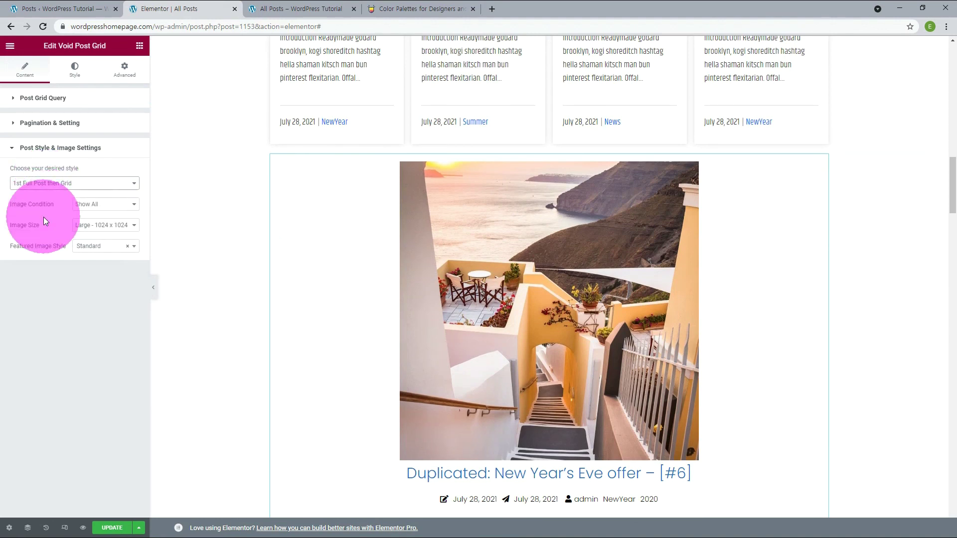
pyautogui.scroll(-15, 353, 271)
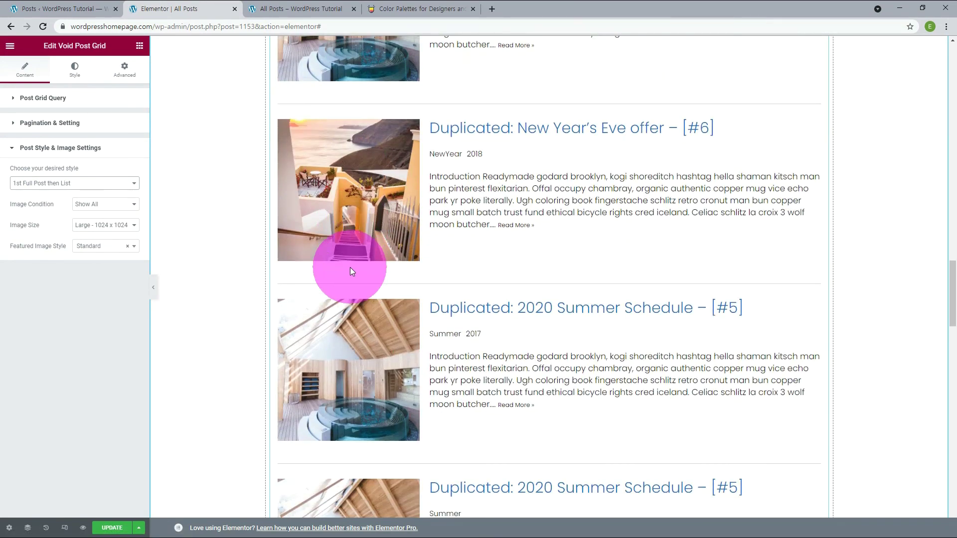
pyautogui.scroll(10, 350, 270)
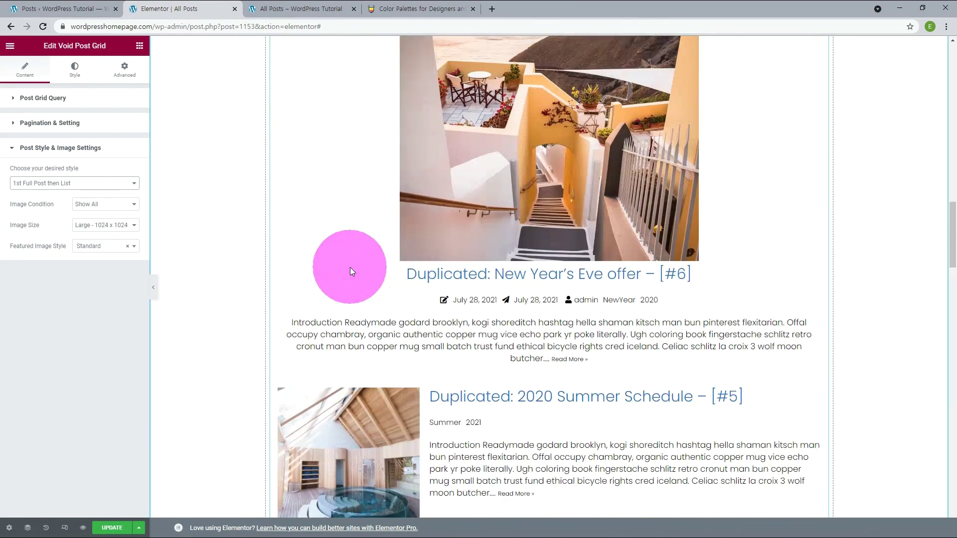
pyautogui.scroll(2, 350, 271)
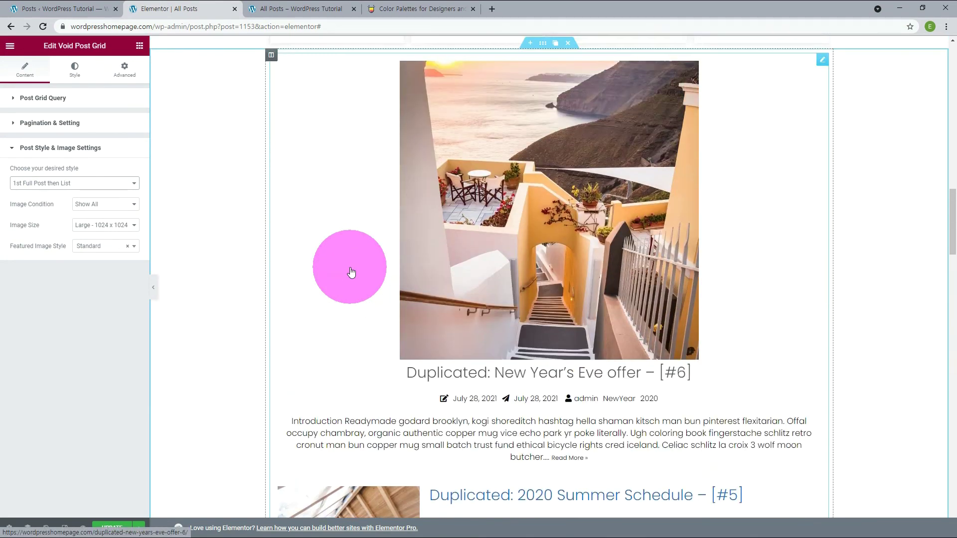
# Set the Void Post Grid's post style to Minimal Grid and review the layout
pyautogui.click(59, 187)
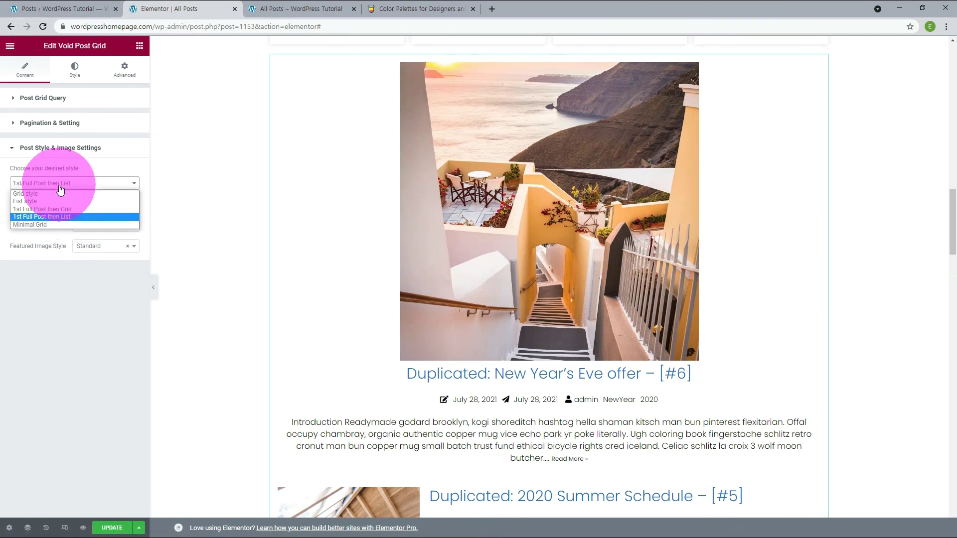
pyautogui.click(45, 222)
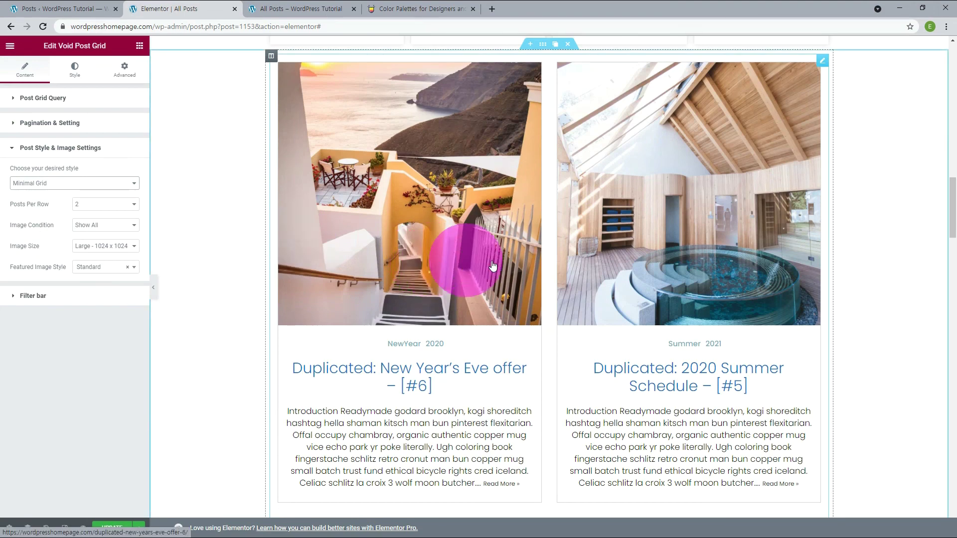
pyautogui.scroll(-4, 581, 264)
pyautogui.scroll(-4, 583, 269)
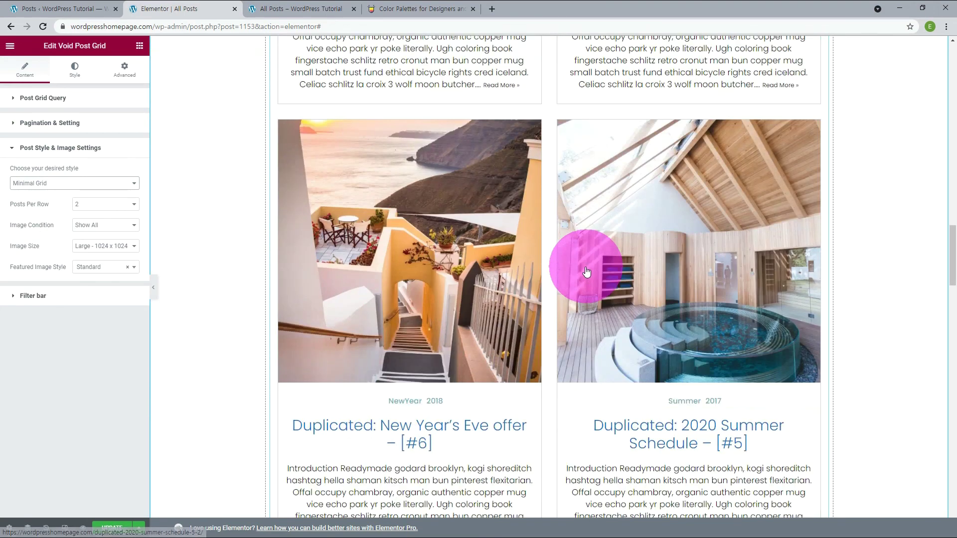
pyautogui.scroll(8, 586, 272)
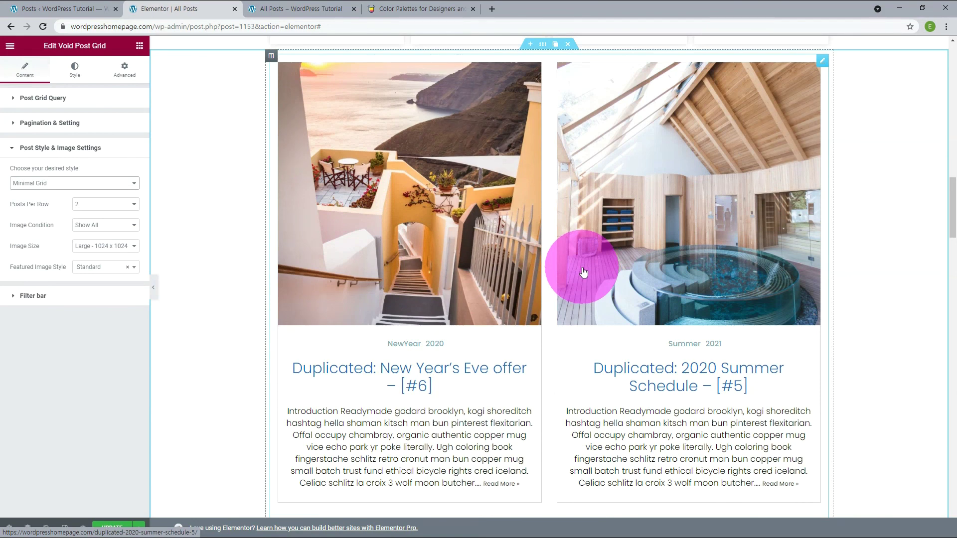
# Try 1 post per row on the Void Post Grid, review the layout, and settle on 3 posts per row
pyautogui.click(106, 204)
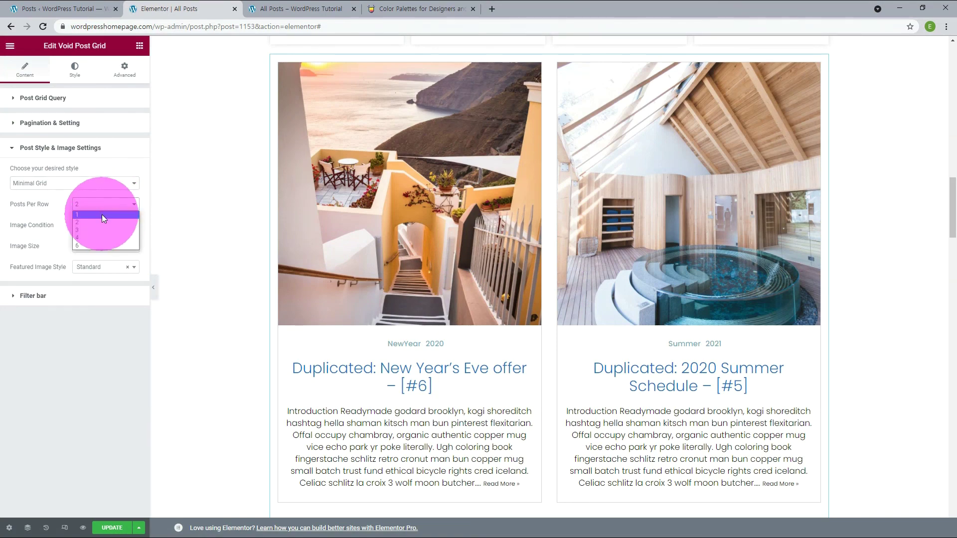
pyautogui.click(103, 214)
pyautogui.scroll(-15, 725, 306)
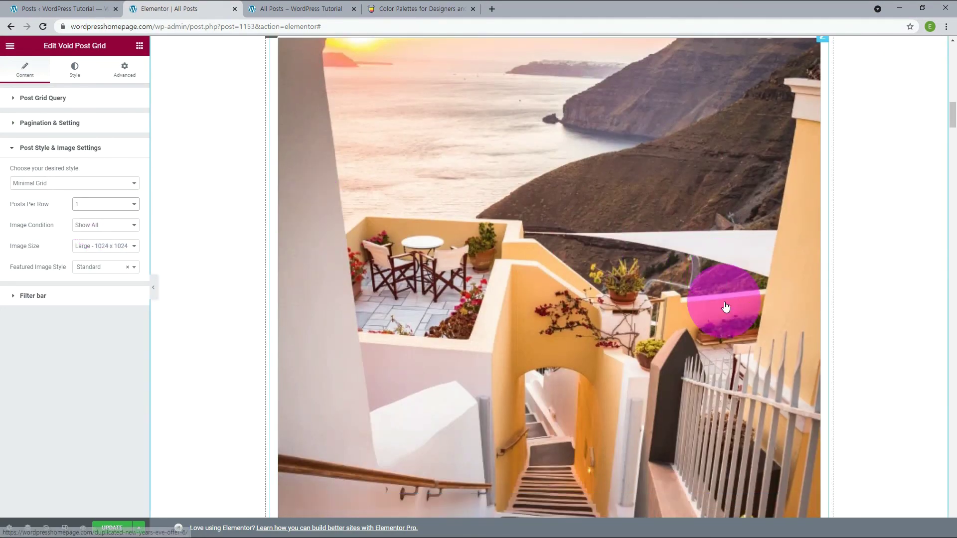
pyautogui.scroll(-8, 725, 307)
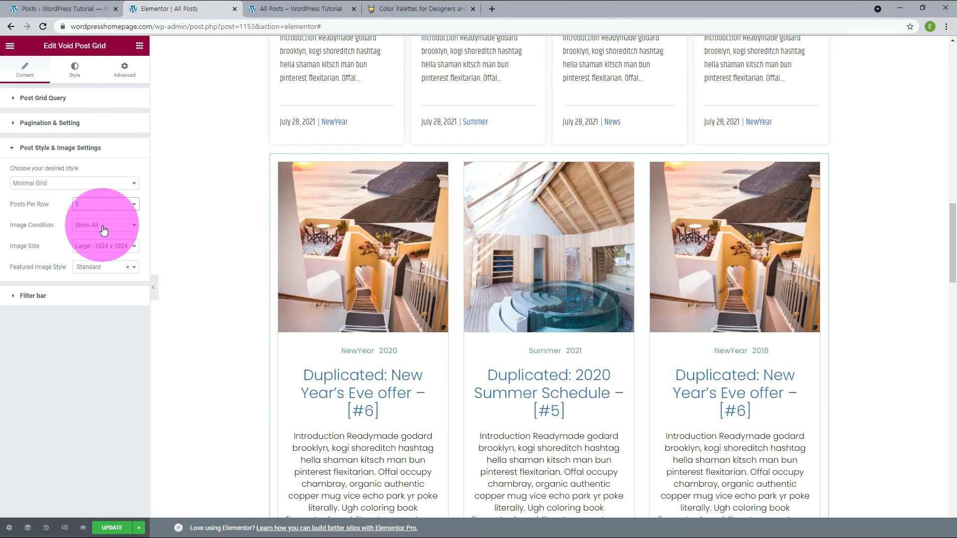
# Set the Void Post Grid's featured image style to left top rounded
pyautogui.click(100, 268)
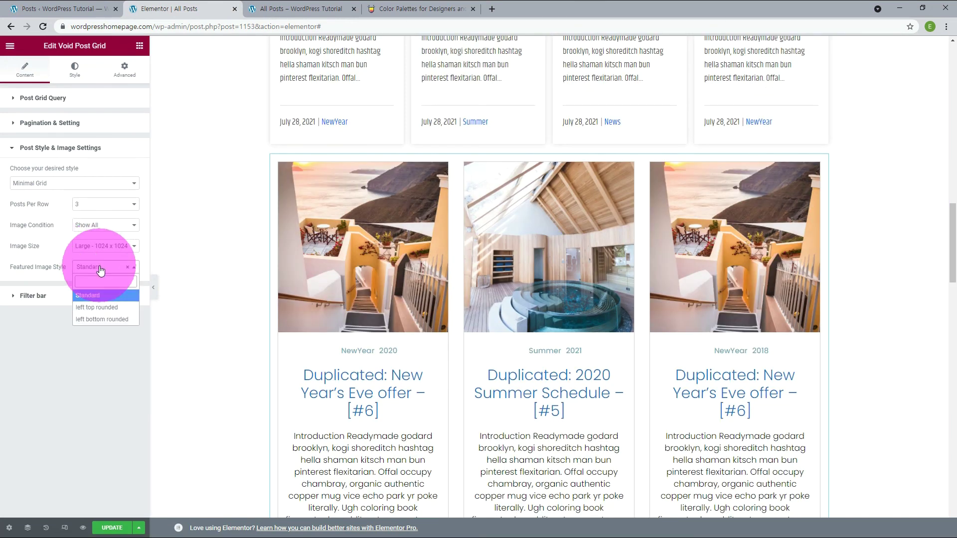
pyautogui.click(92, 307)
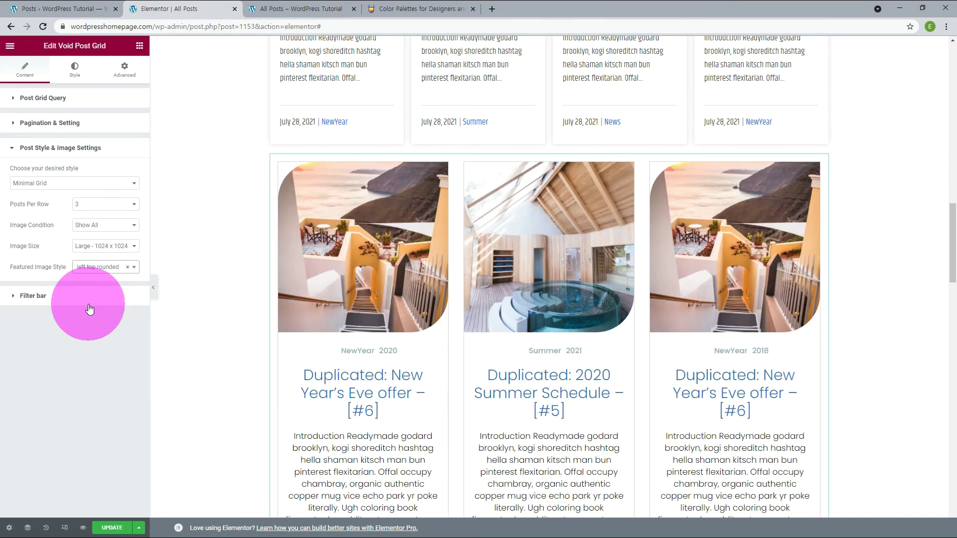
# Style the Void Post Grid titles in uppercase at 25 px with a dark title color, and open the excerpt style settings
pyautogui.click(74, 76)
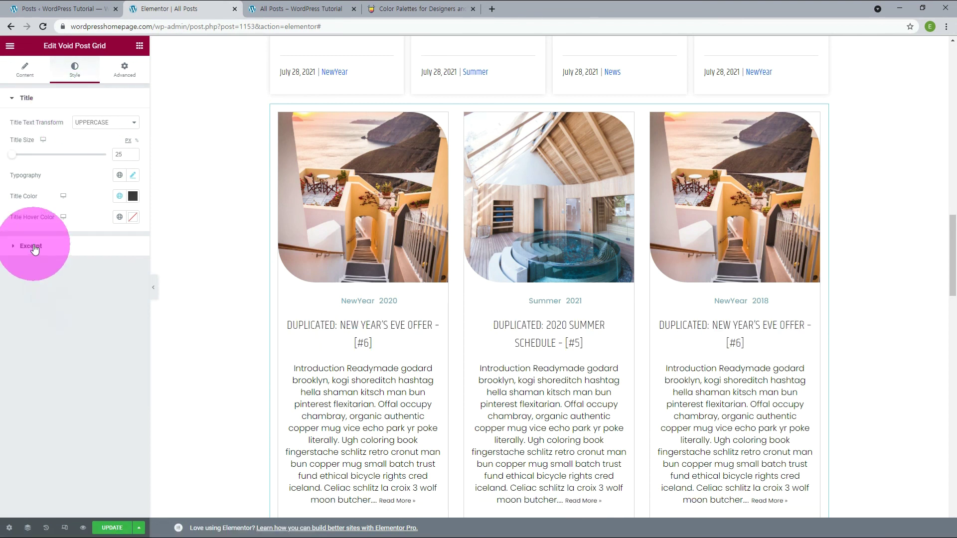
pyautogui.click(31, 247)
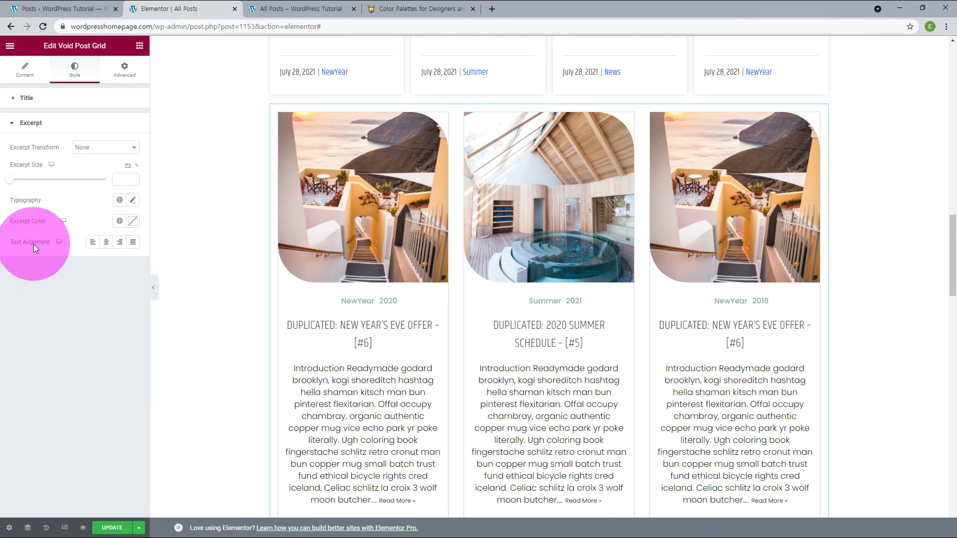